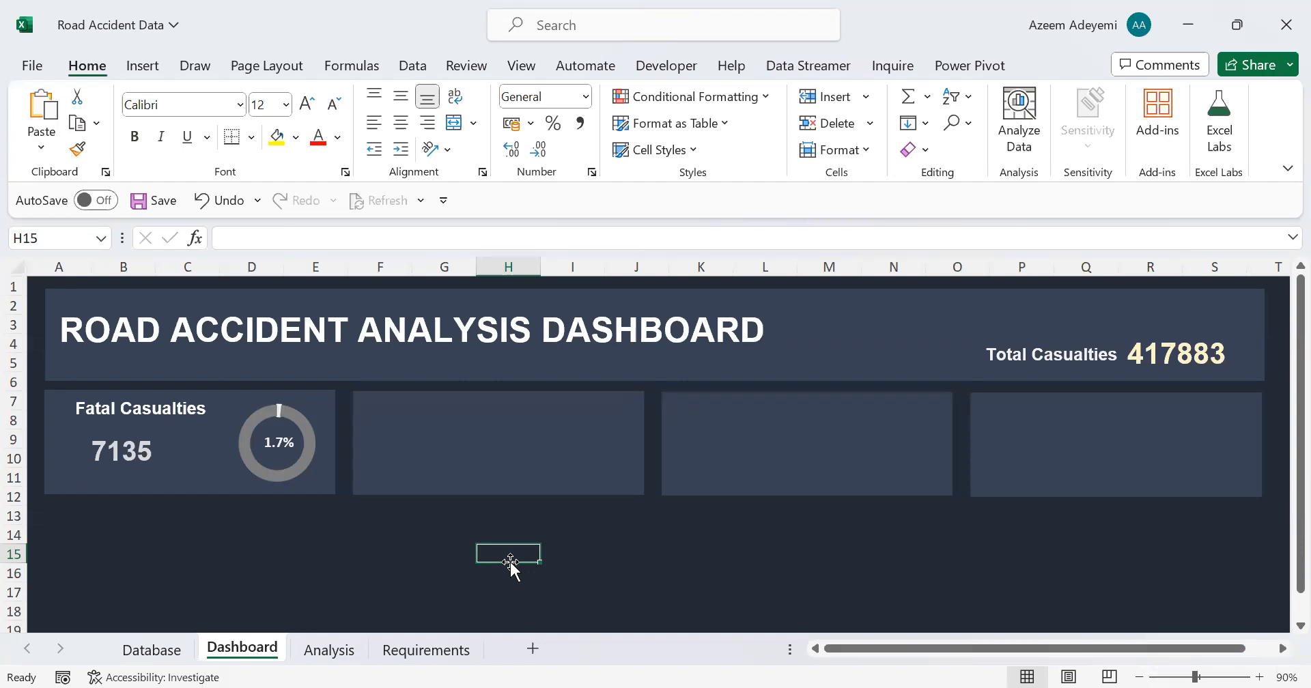
Step: On the Analysis sheet, extend the heading in I8 to "Serious Severity" and autofit column I to it
{"action": "left_click", "coordinate": [330, 650]}
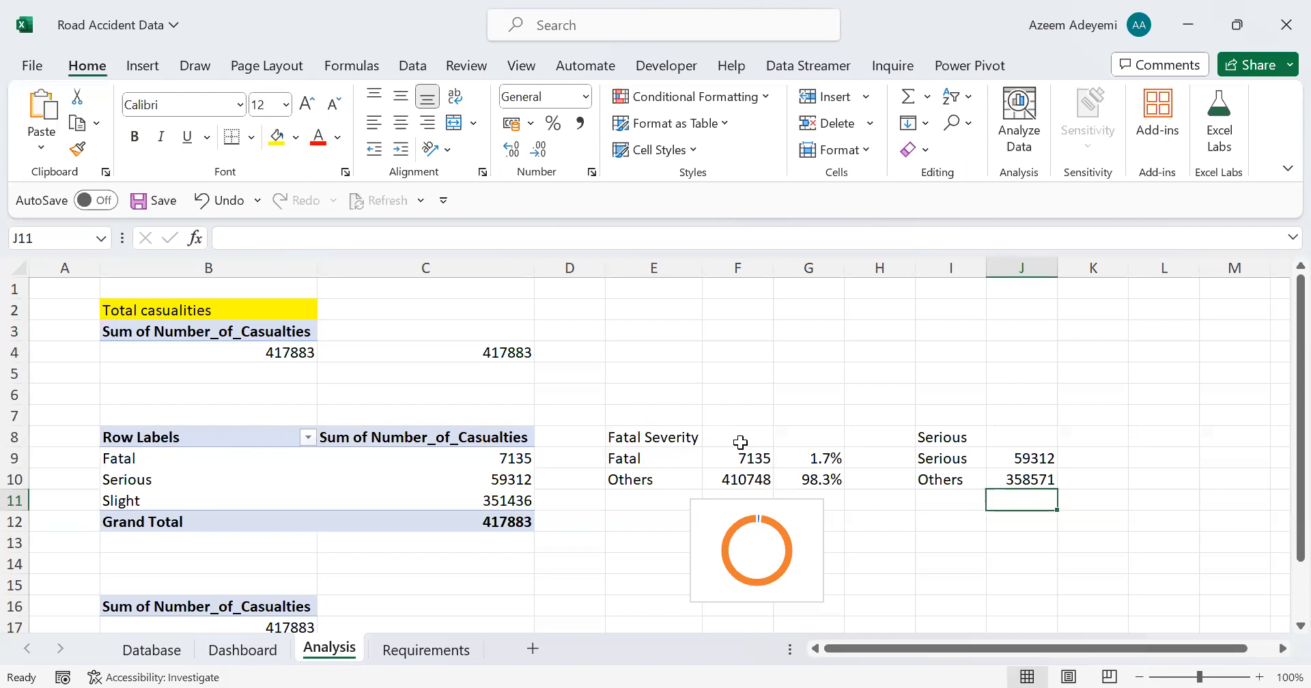
{"action": "left_click", "coordinate": [635, 458]}
{"action": "left_click", "coordinate": [753, 456]}
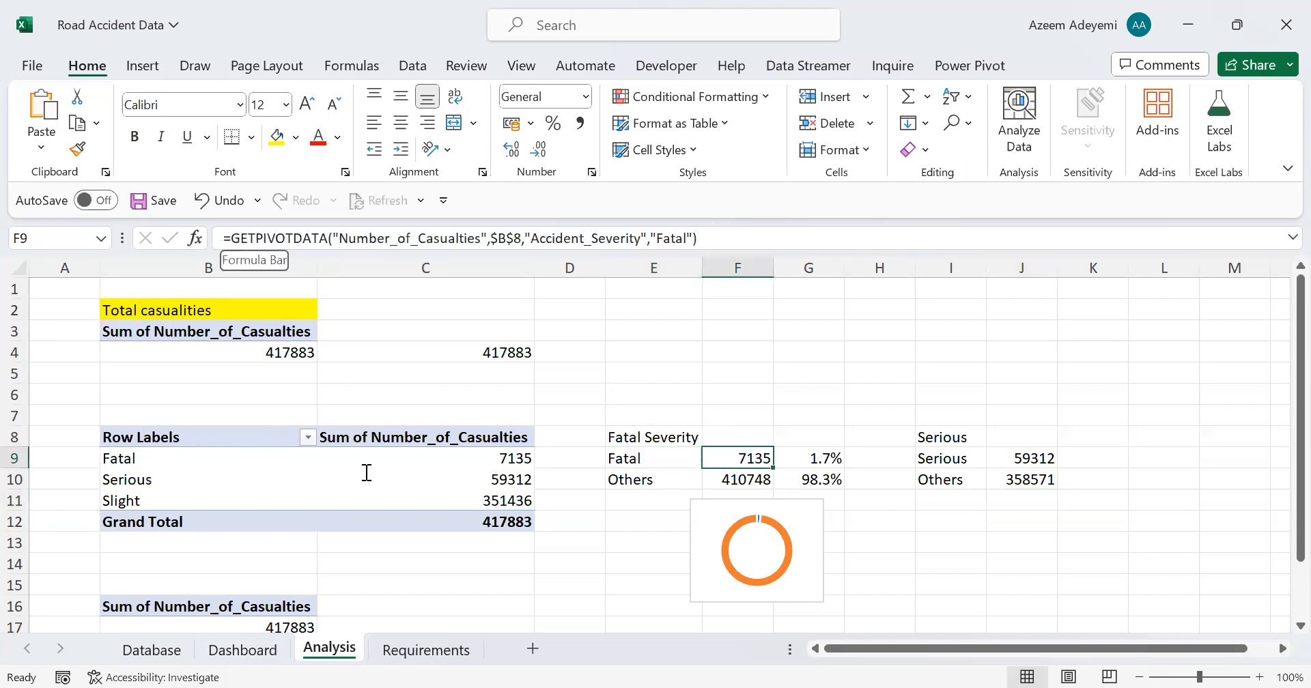
{"action": "left_click", "coordinate": [947, 436]}
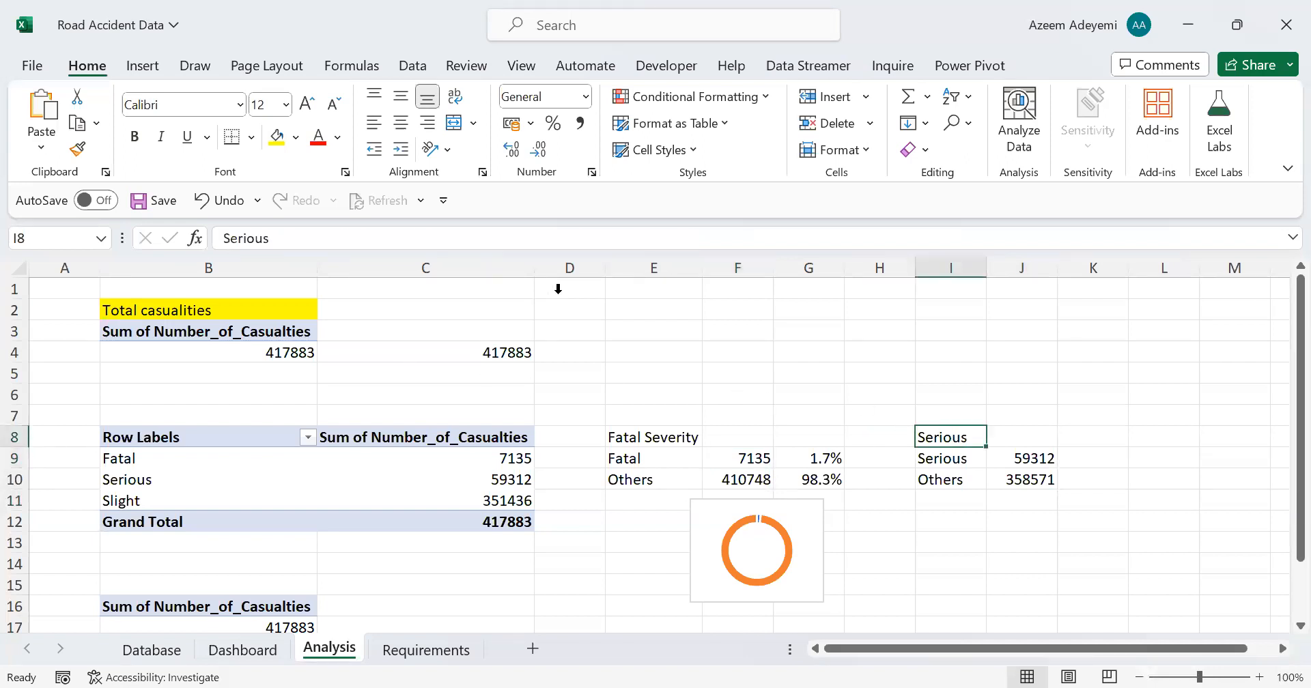
{"action": "left_click", "coordinate": [334, 239]}
{"action": "type", "text": "Sever"}
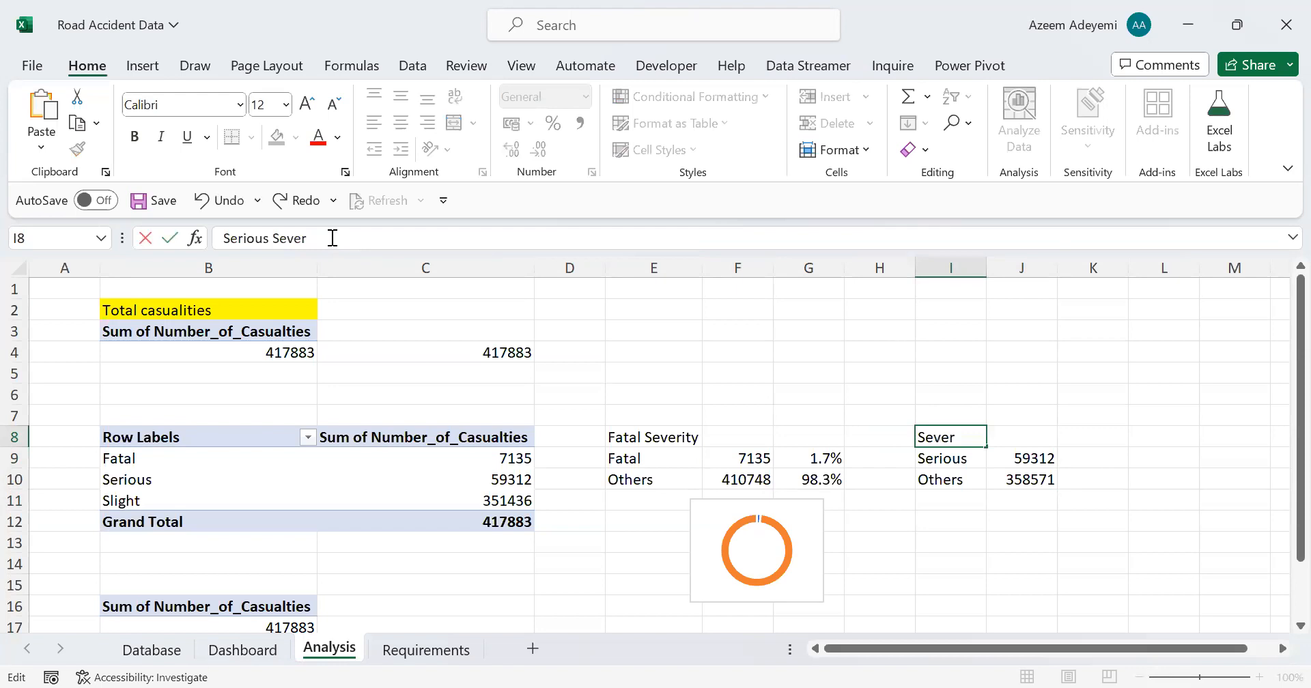
{"action": "type", "text": "ity"}
{"action": "key", "text": "Return"}
{"action": "double_click", "coordinate": [988, 260]}
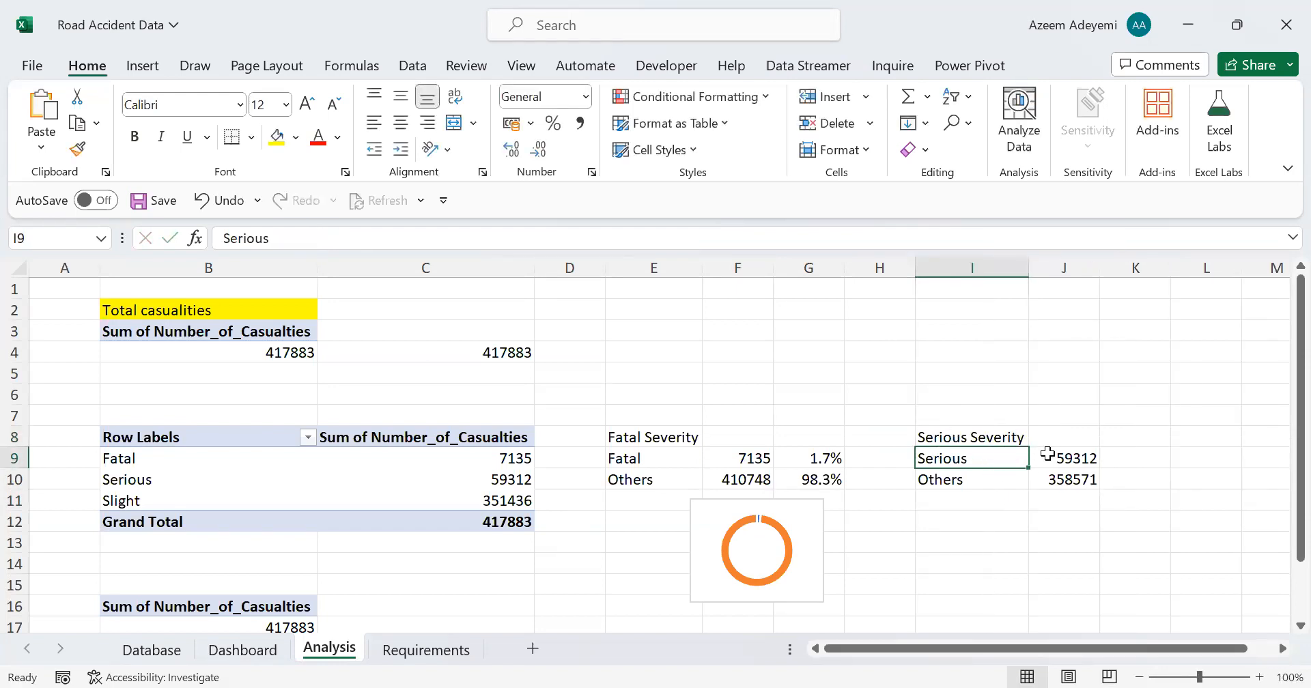
Step: Calculate the serious share of casualties in K9 with the formula =J9/(J9+J10)
{"action": "left_click", "coordinate": [1086, 458]}
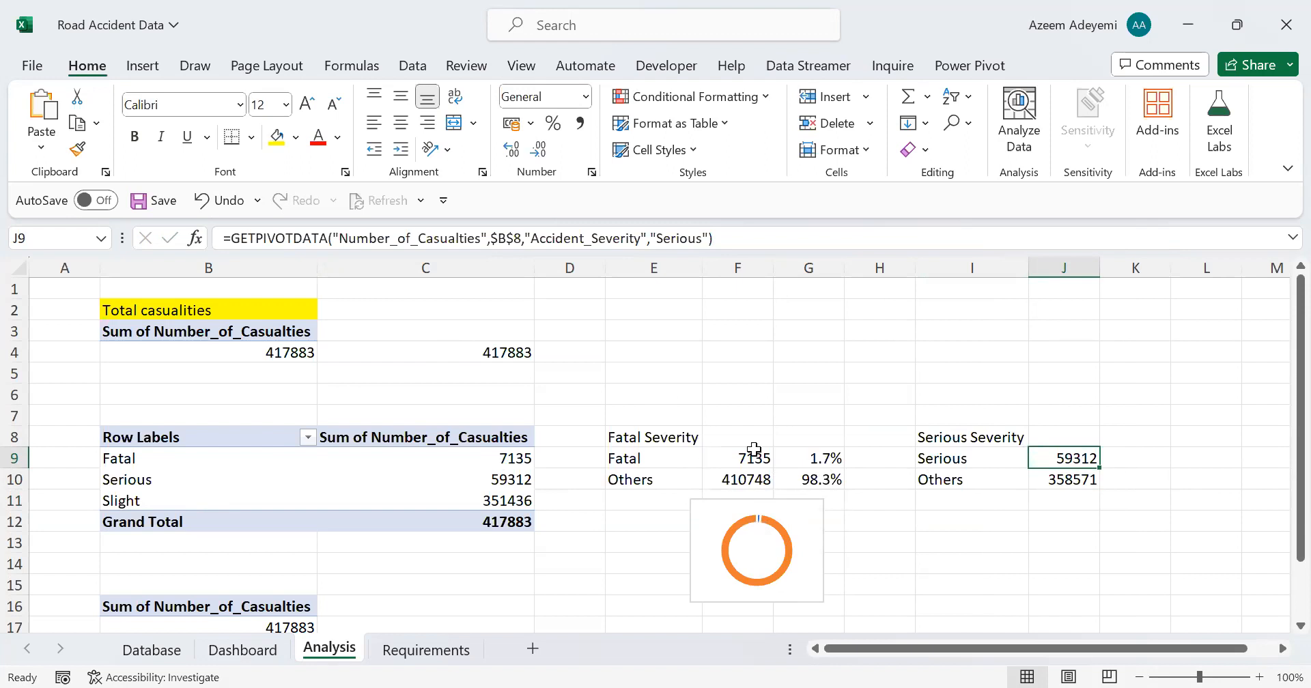
{"action": "left_click", "coordinate": [1136, 456]}
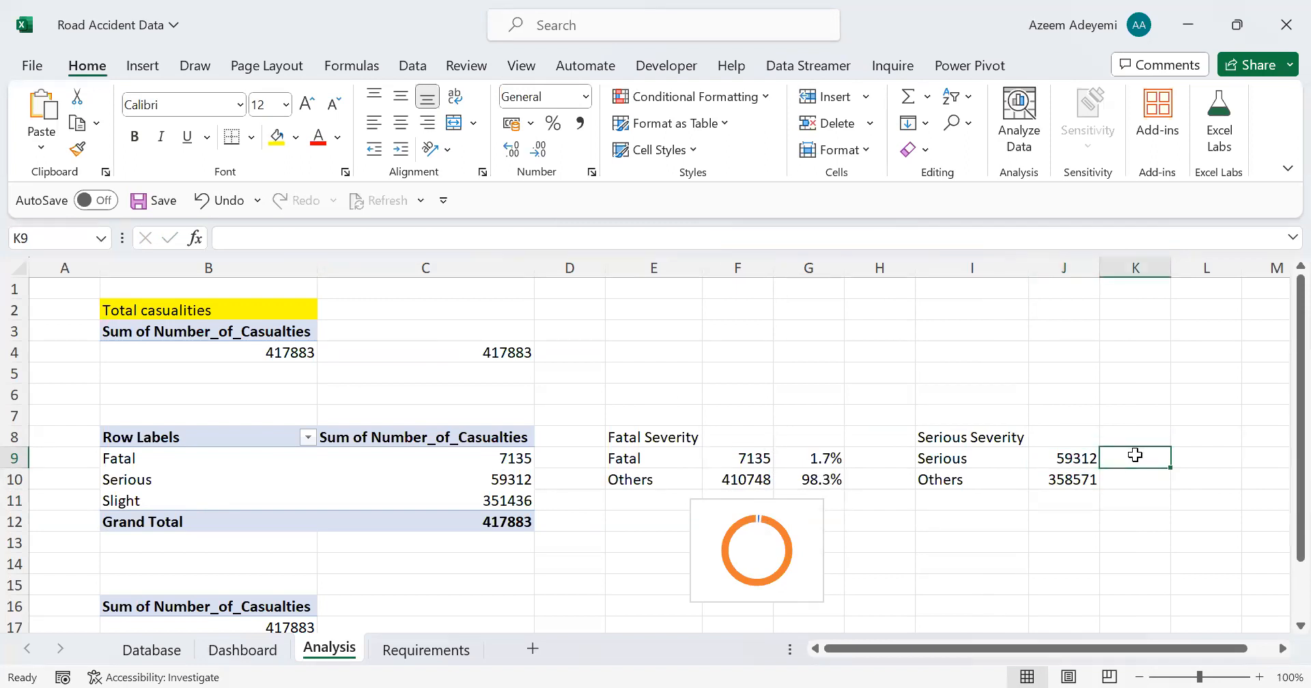
{"action": "type", "text": "="}
{"action": "left_click", "coordinate": [1070, 459]}
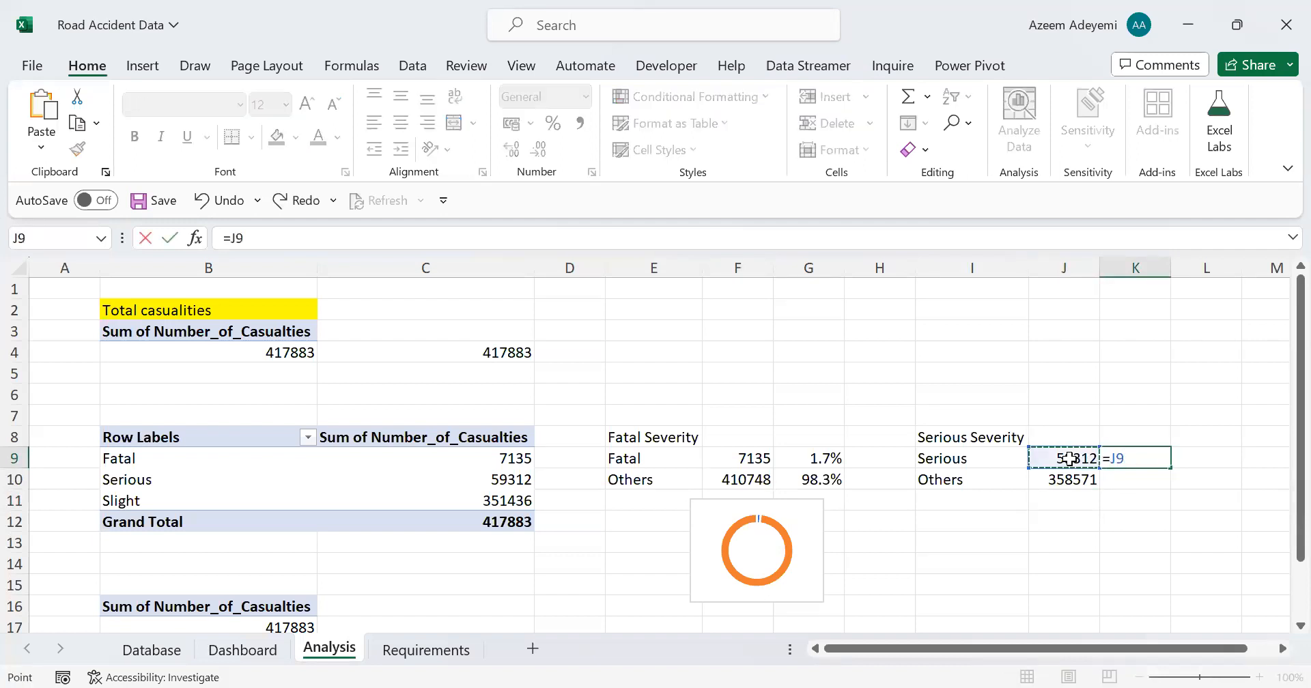
{"action": "type", "text": "/("}
{"action": "left_click", "coordinate": [1070, 459]}
{"action": "type", "text": "+"}
{"action": "left_click", "coordinate": [1069, 476]}
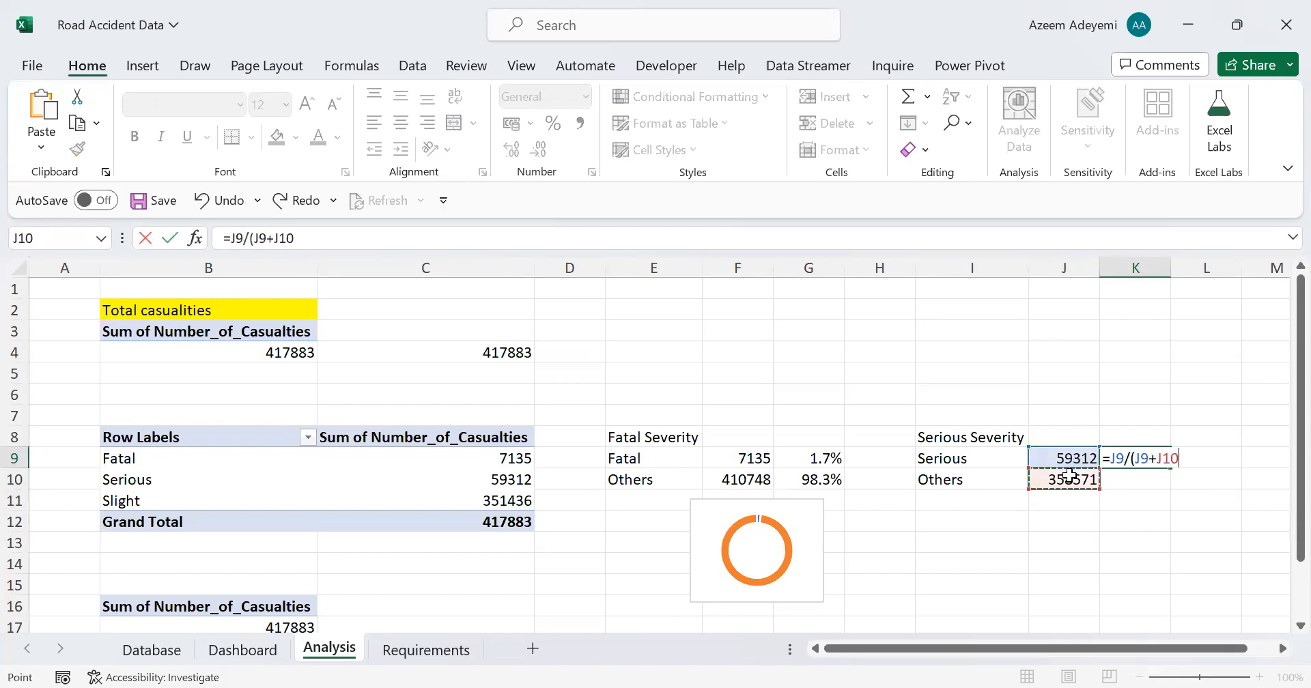
{"action": "key", "text": "Return"}
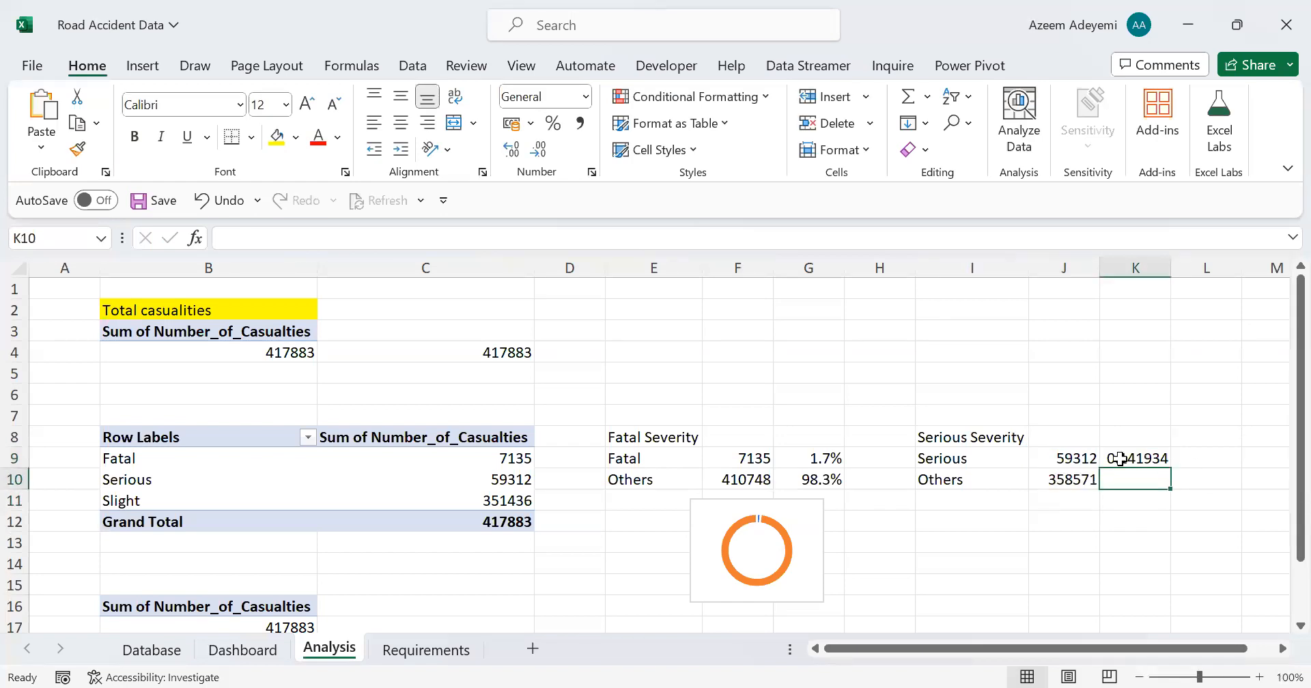
Step: Format the serious share in K9 as a percentage with one decimal place
{"action": "left_click", "coordinate": [1136, 457]}
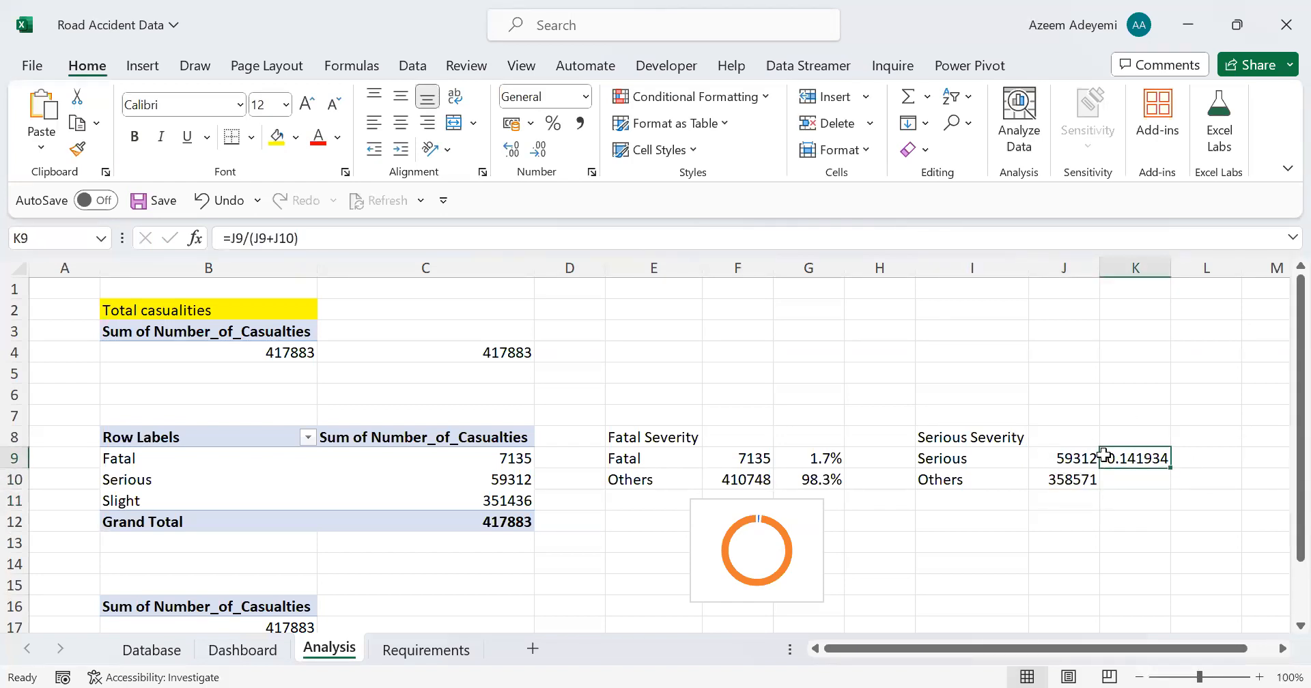
{"action": "left_click", "coordinate": [553, 124]}
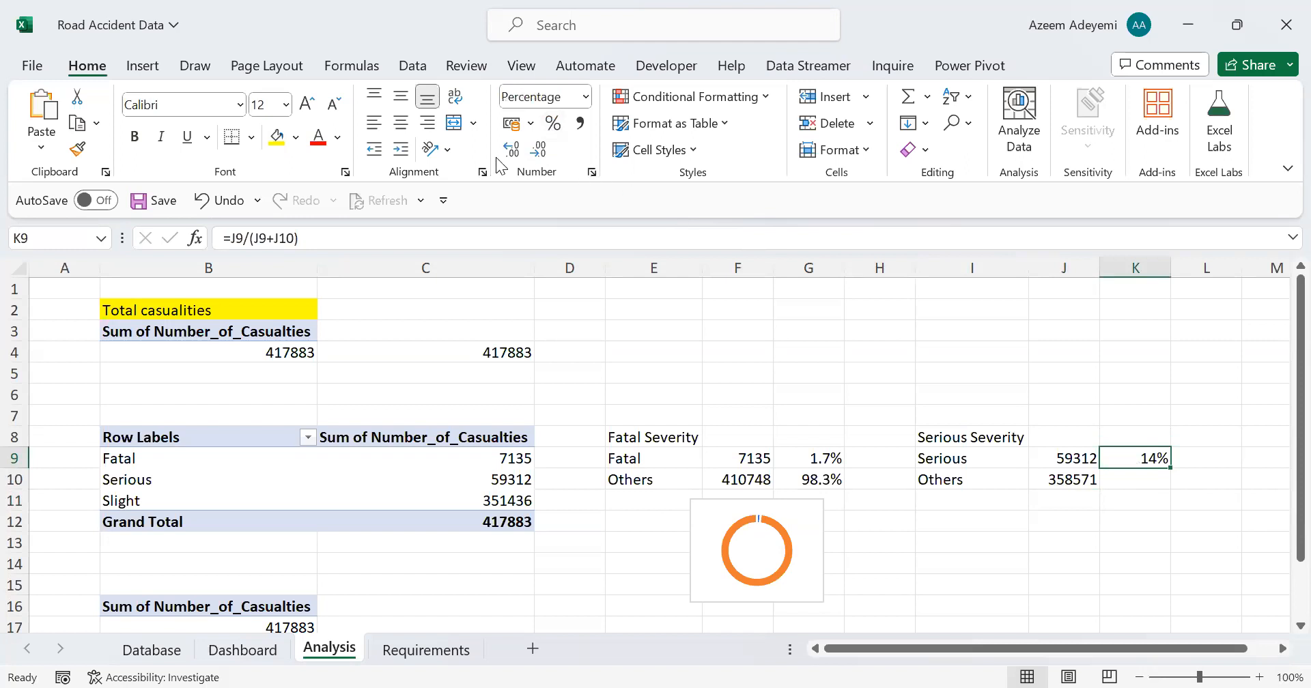
{"action": "left_click", "coordinate": [516, 151]}
Step: Calculate the share of the other casualties in K10 with the formula =J10/(J9+J10)
{"action": "left_click", "coordinate": [1138, 479]}
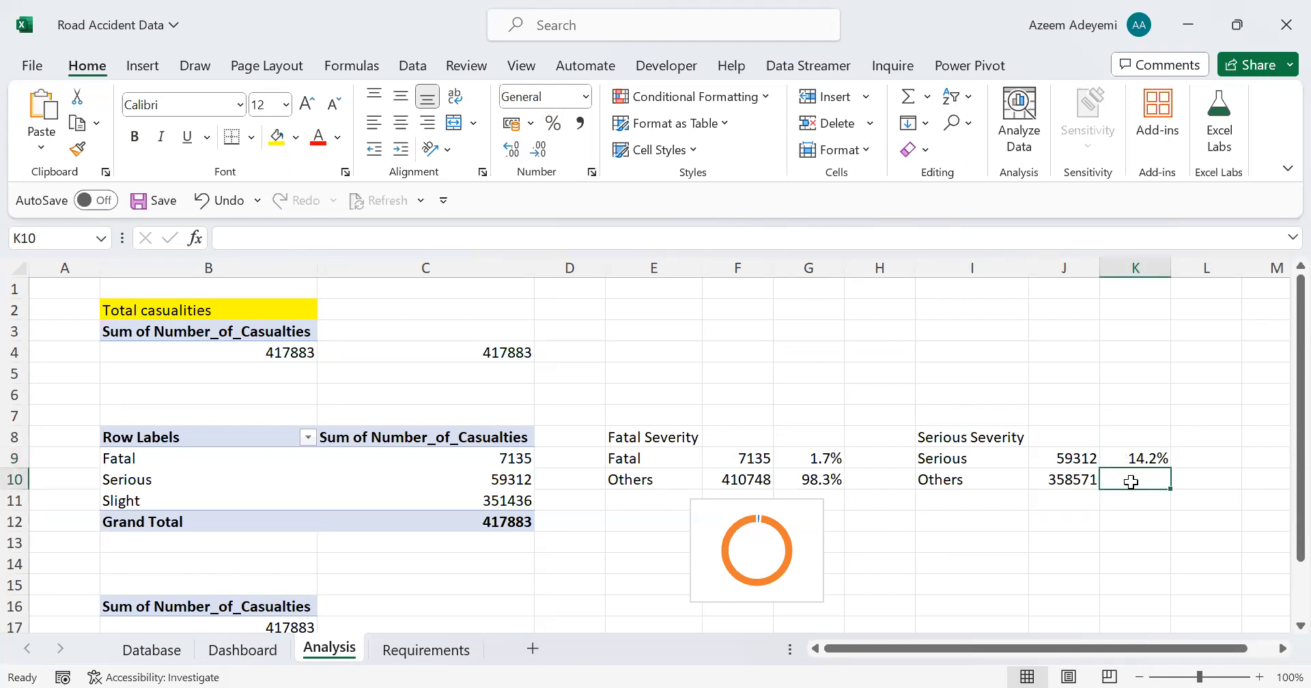
{"action": "type", "text": "="}
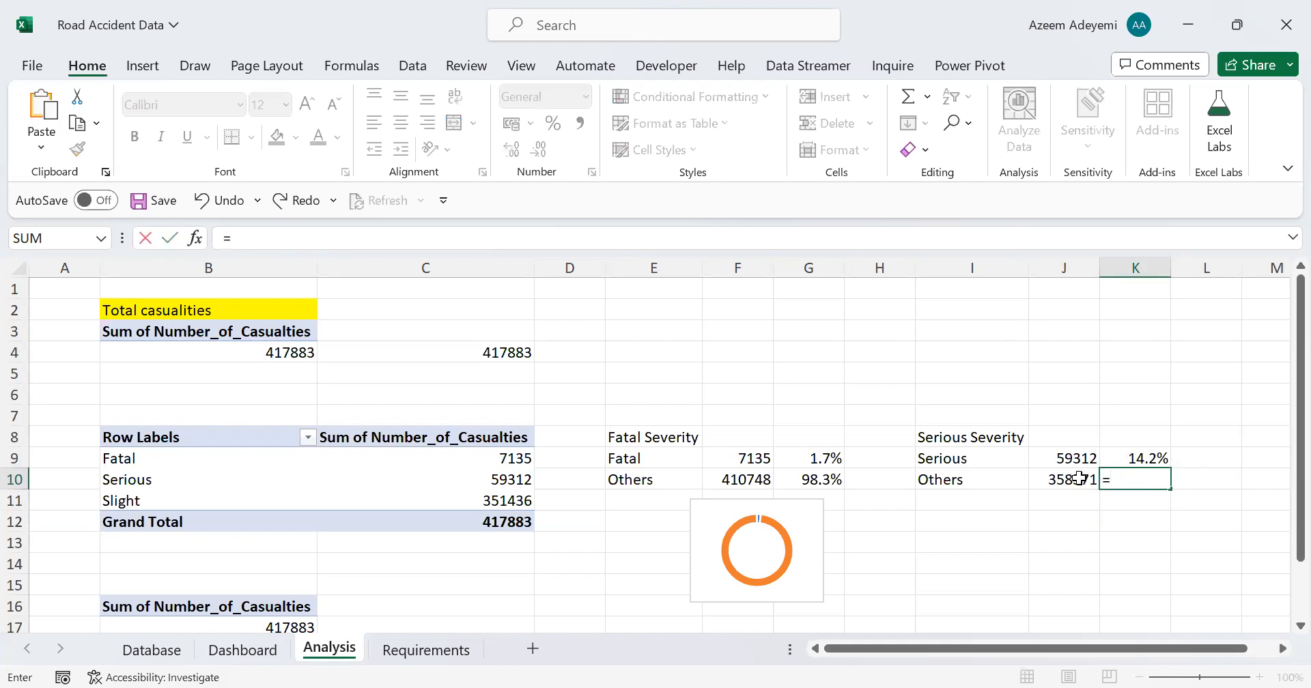
{"action": "left_click", "coordinate": [1060, 478]}
{"action": "type", "text": "/"}
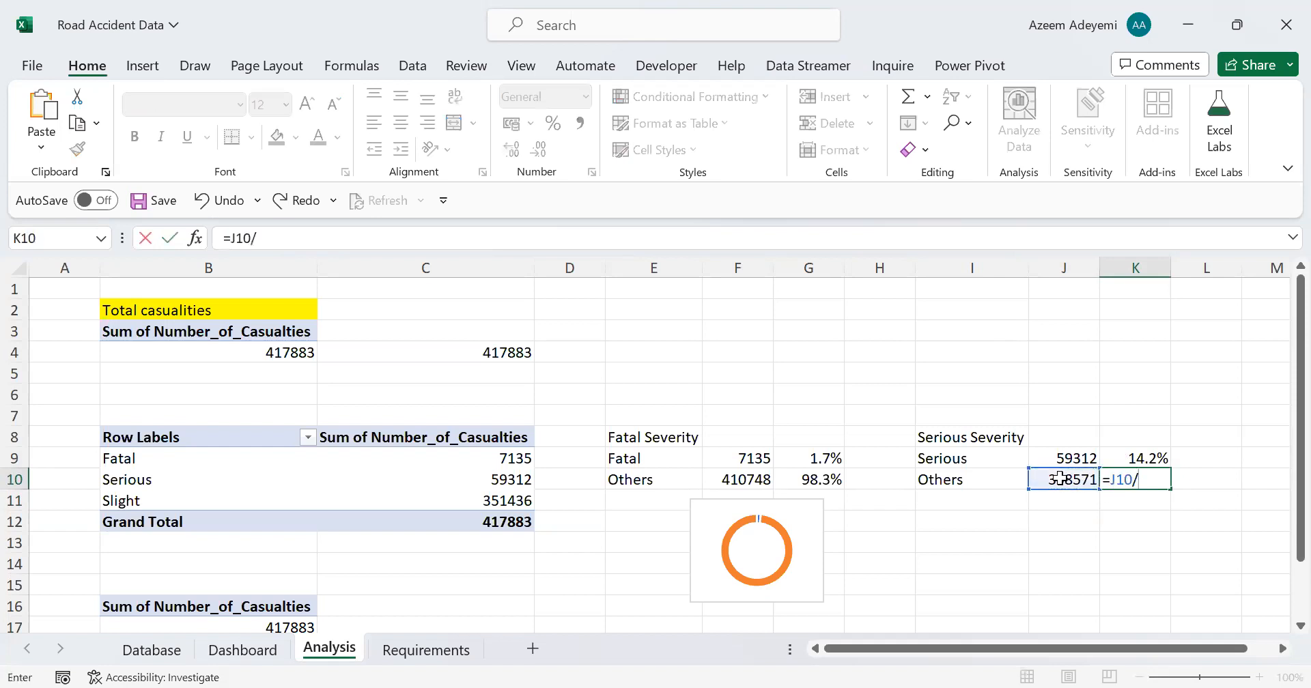
{"action": "type", "text": "("}
{"action": "left_click", "coordinate": [1062, 457]}
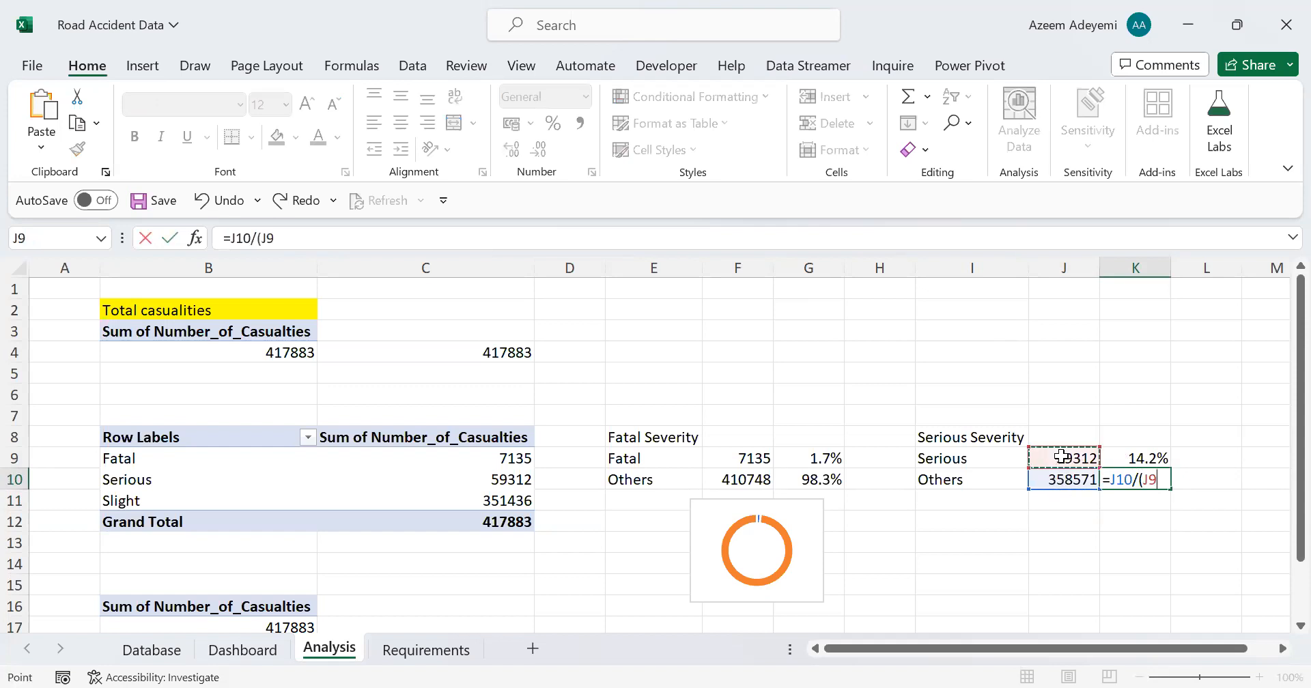
{"action": "type", "text": "+"}
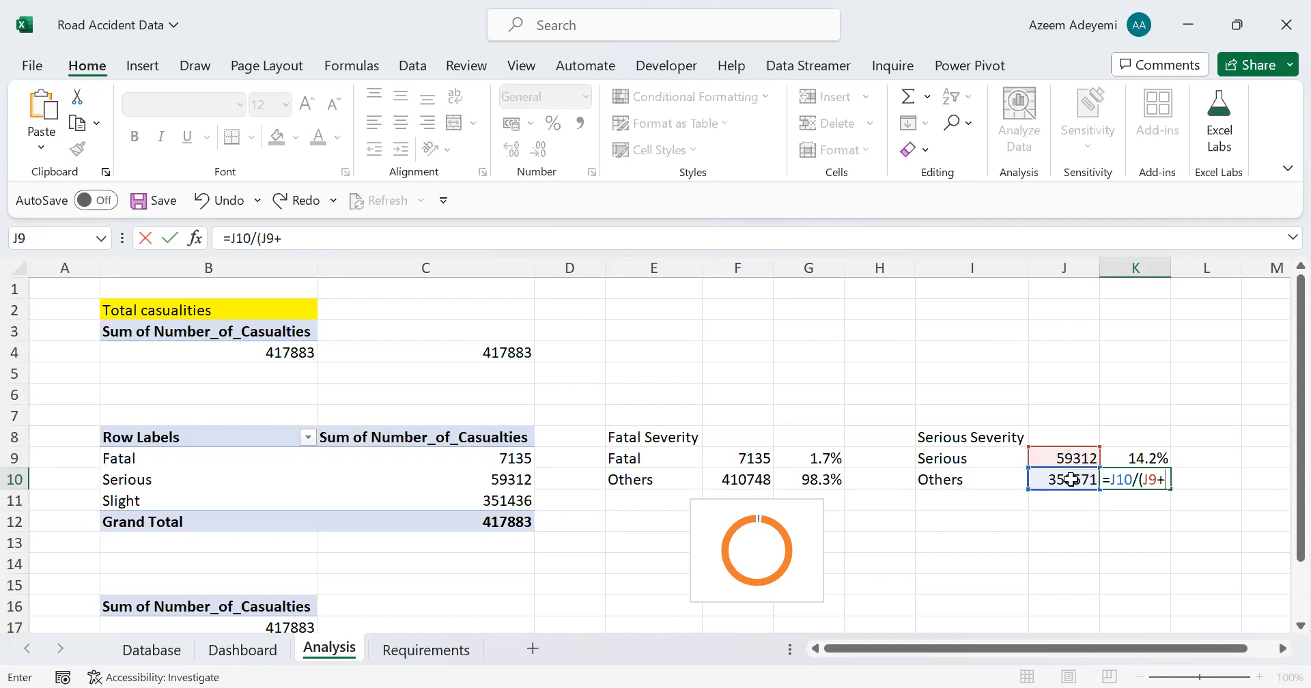
{"action": "left_click", "coordinate": [1069, 479]}
{"action": "type", "text": ")"}
{"action": "key", "text": "Return"}
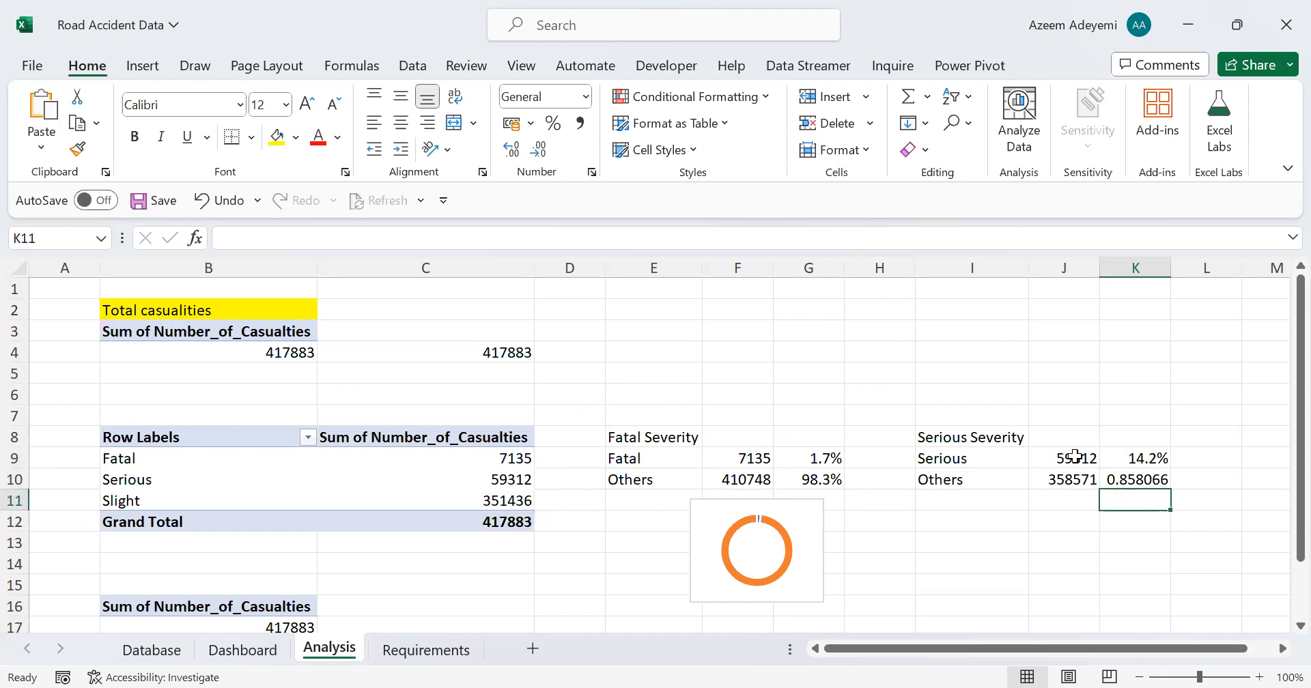
Step: Format the Others share in K10 as a percentage with one decimal place
{"action": "left_click", "coordinate": [1139, 482]}
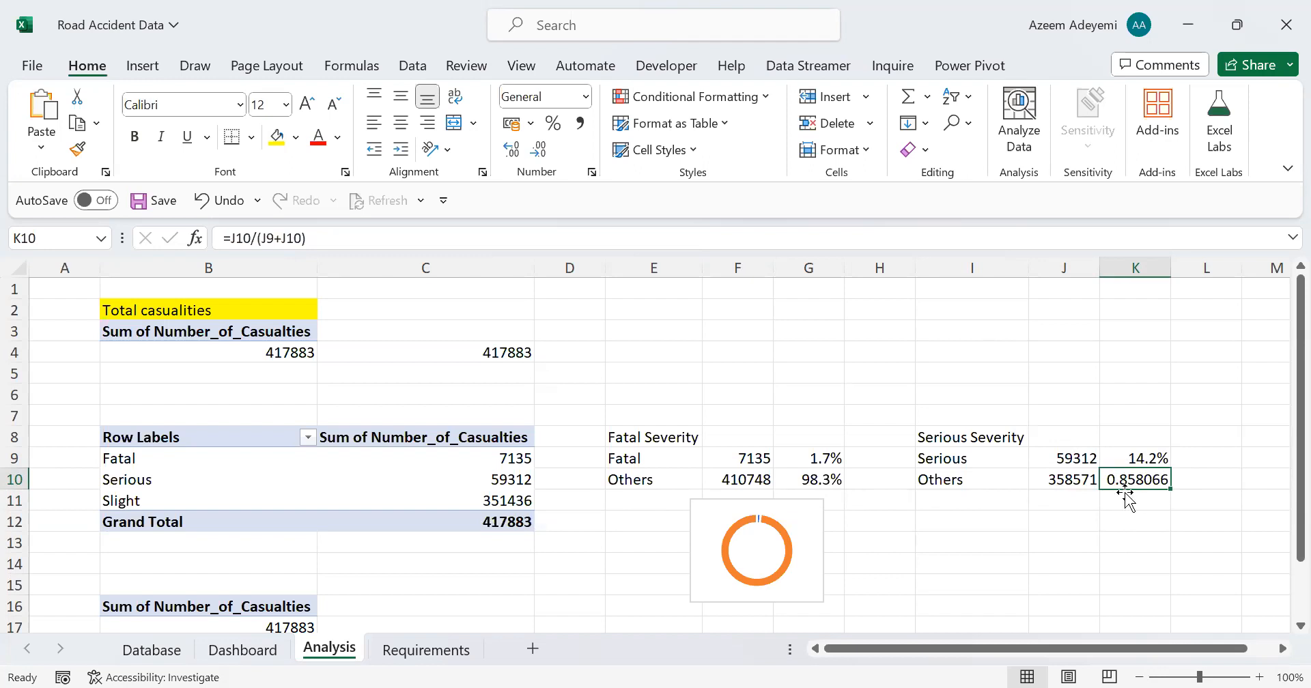
{"action": "left_click", "coordinate": [554, 123]}
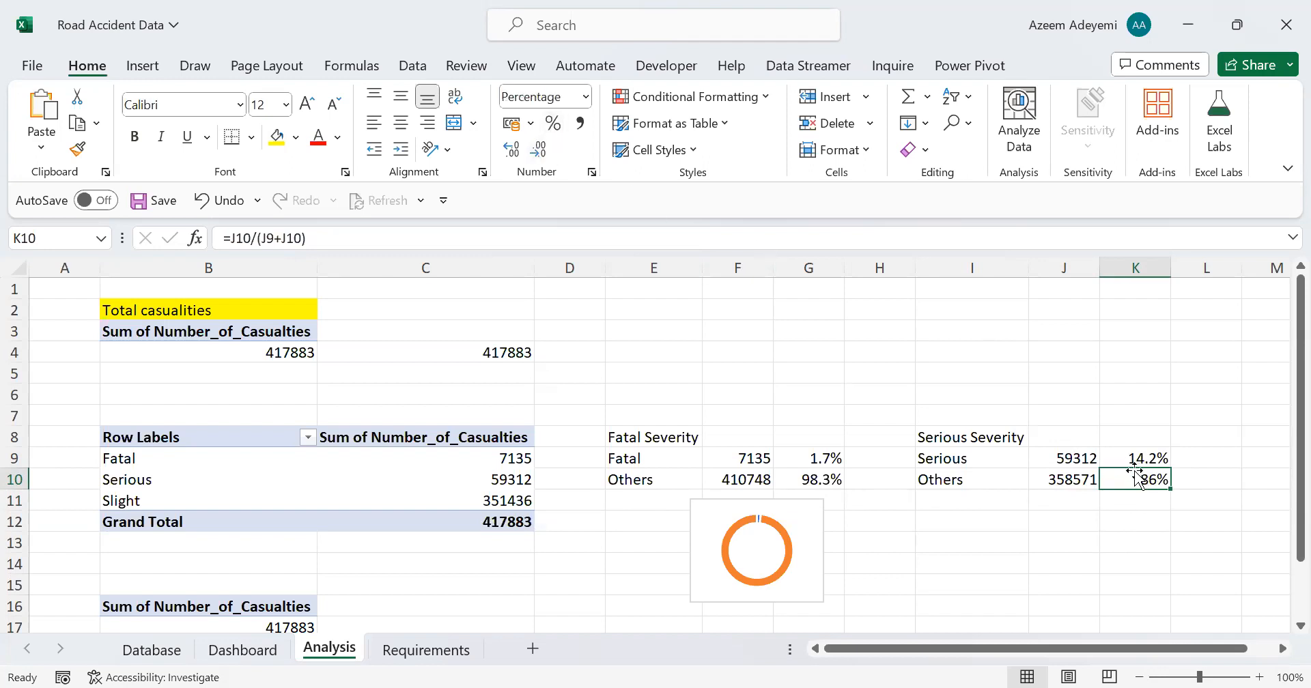
{"action": "left_click", "coordinate": [509, 151]}
Step: Insert a doughnut chart based on the Serious Severity percentages in K9:K10
{"action": "left_click", "coordinate": [1283, 649]}
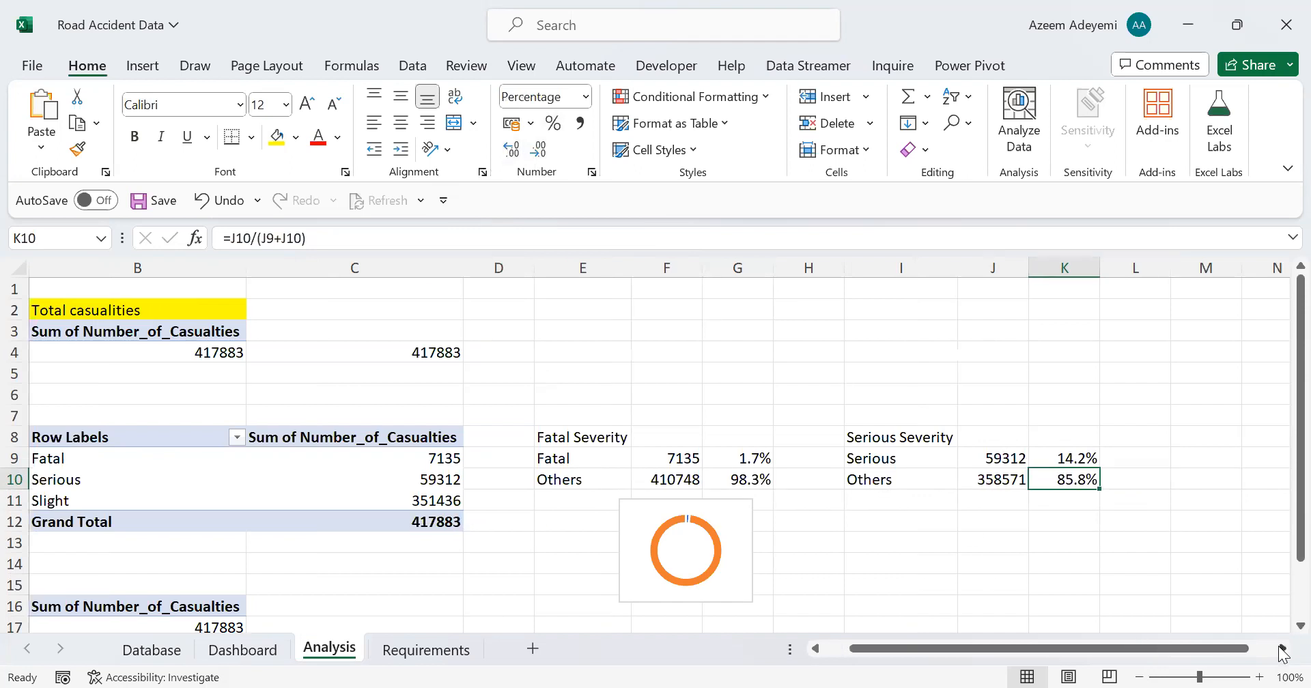
{"action": "left_click", "coordinate": [1281, 649]}
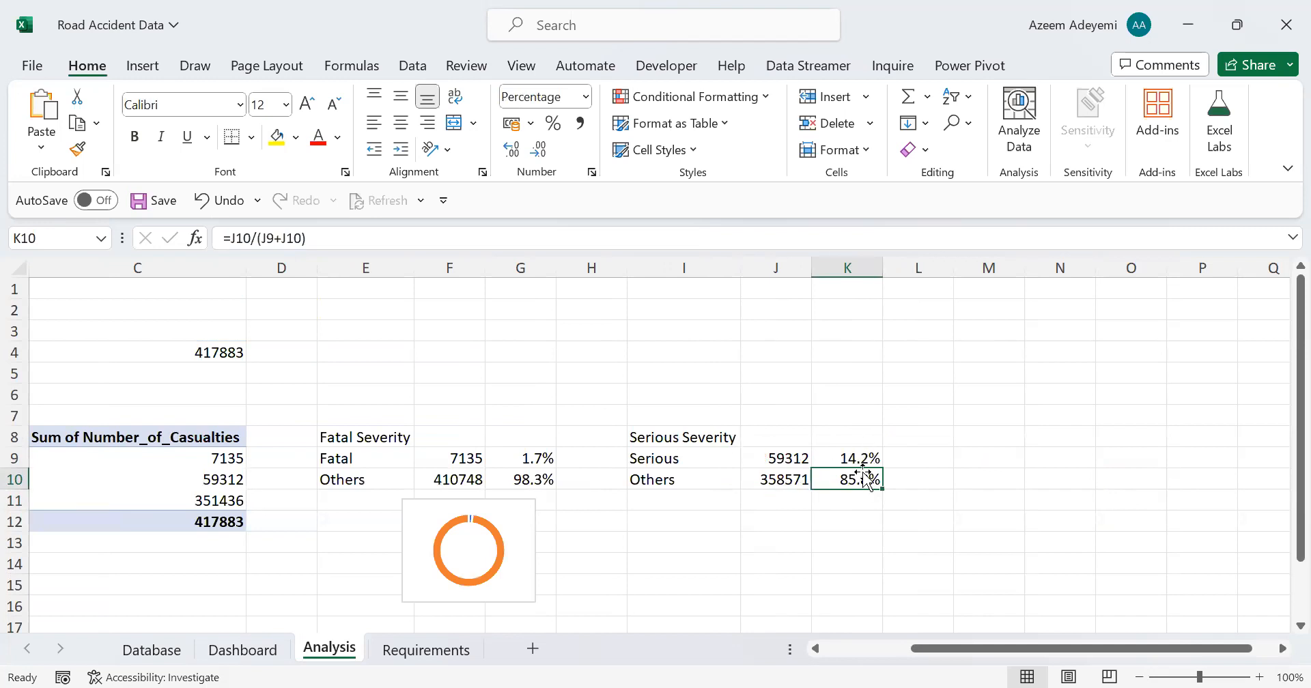
{"action": "left_click_drag", "start_coordinate": [852, 459], "coordinate": [843, 477]}
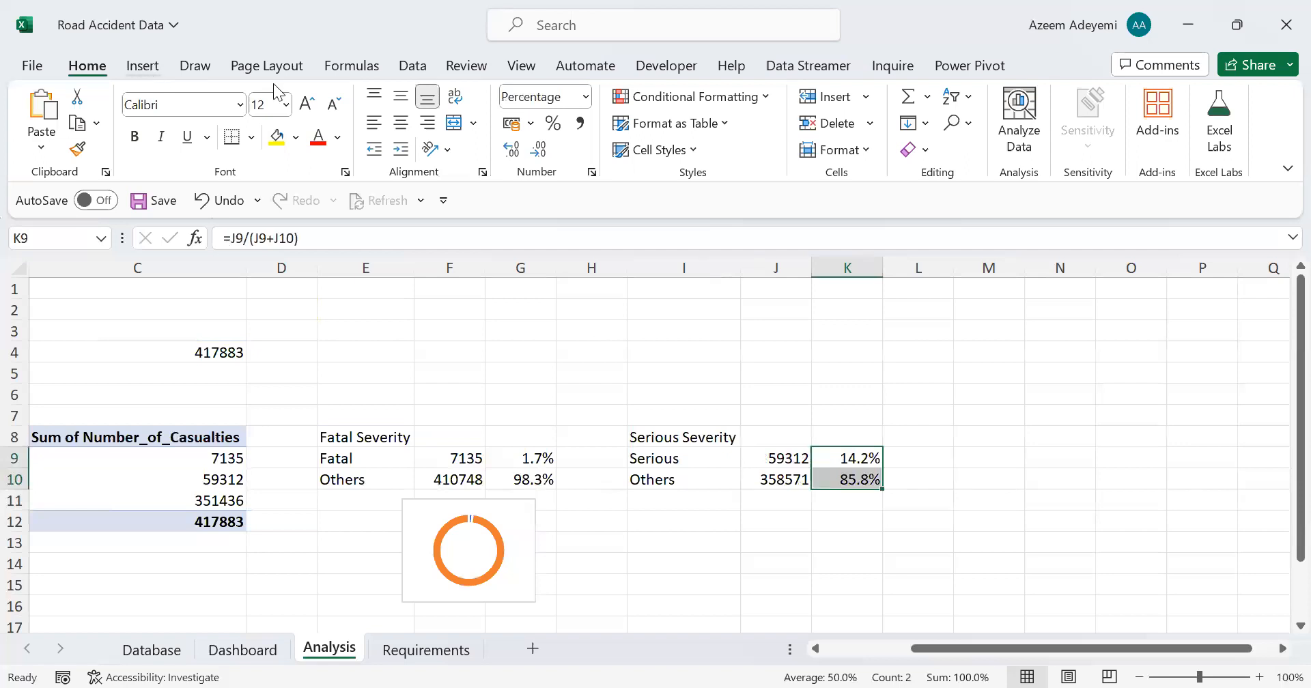
{"action": "left_click", "coordinate": [134, 72]}
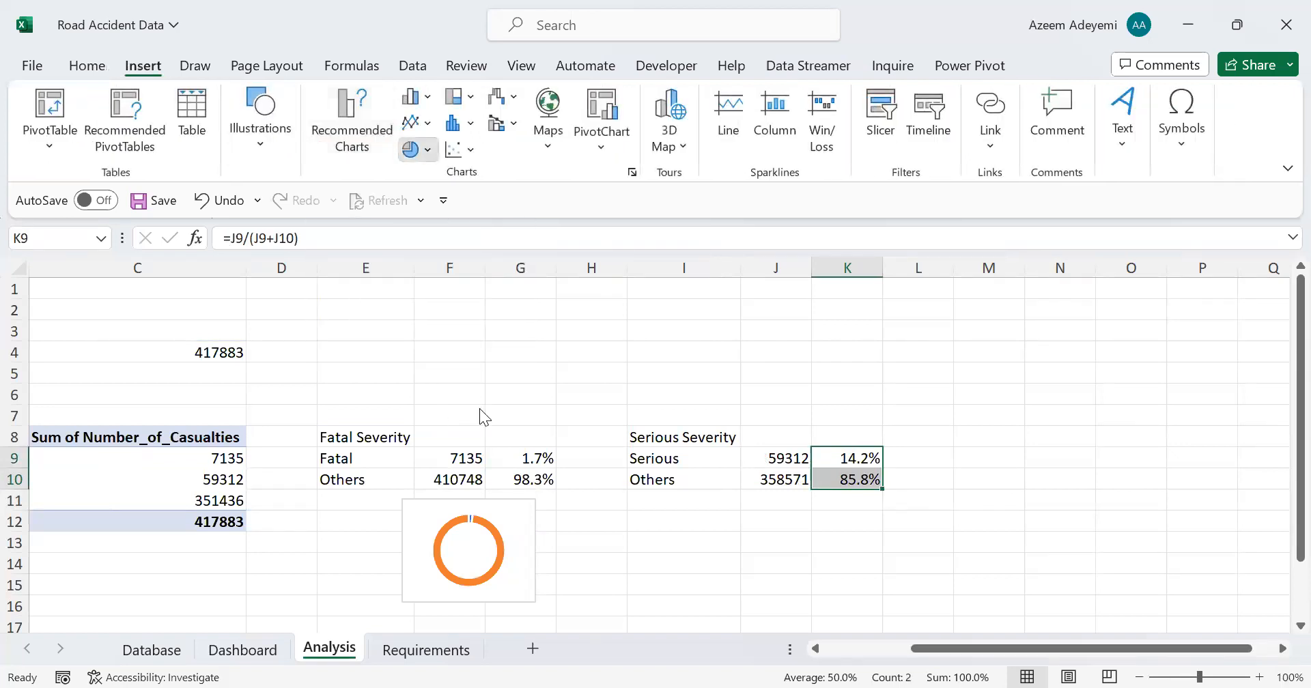
{"action": "left_click", "coordinate": [417, 149]}
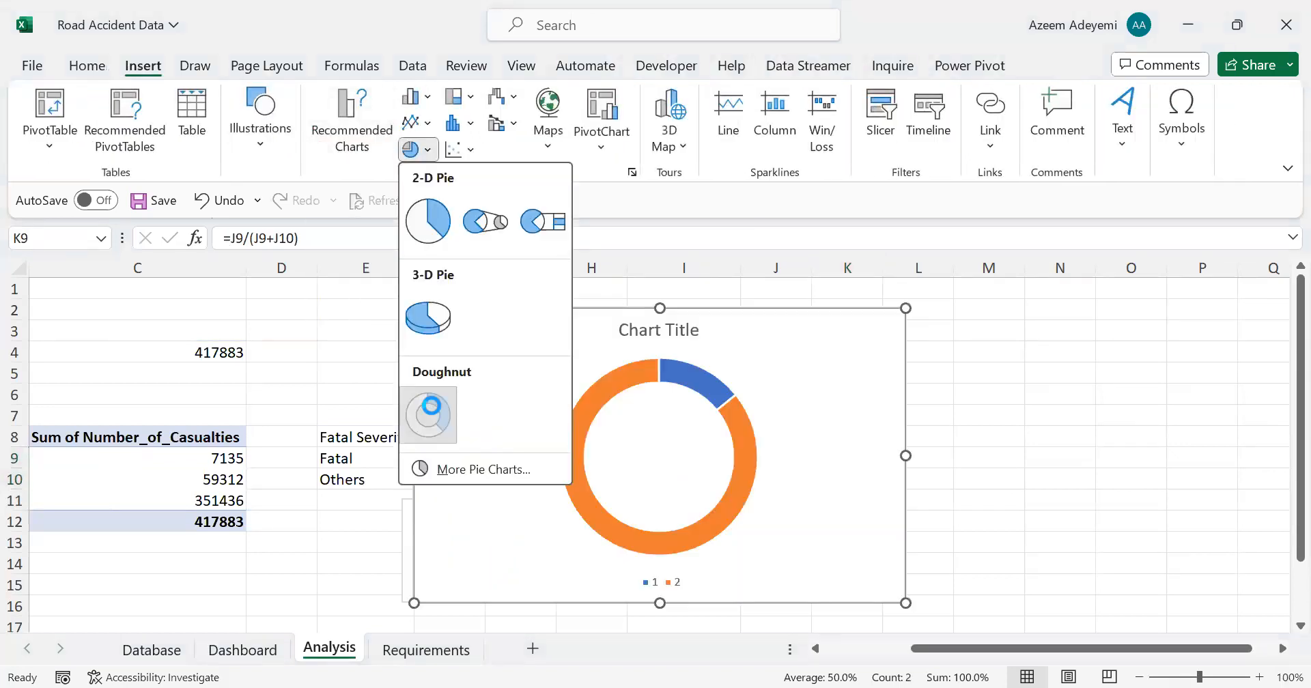
Step: Delete the title and the legend from the new doughnut chart
{"action": "left_click", "coordinate": [652, 334]}
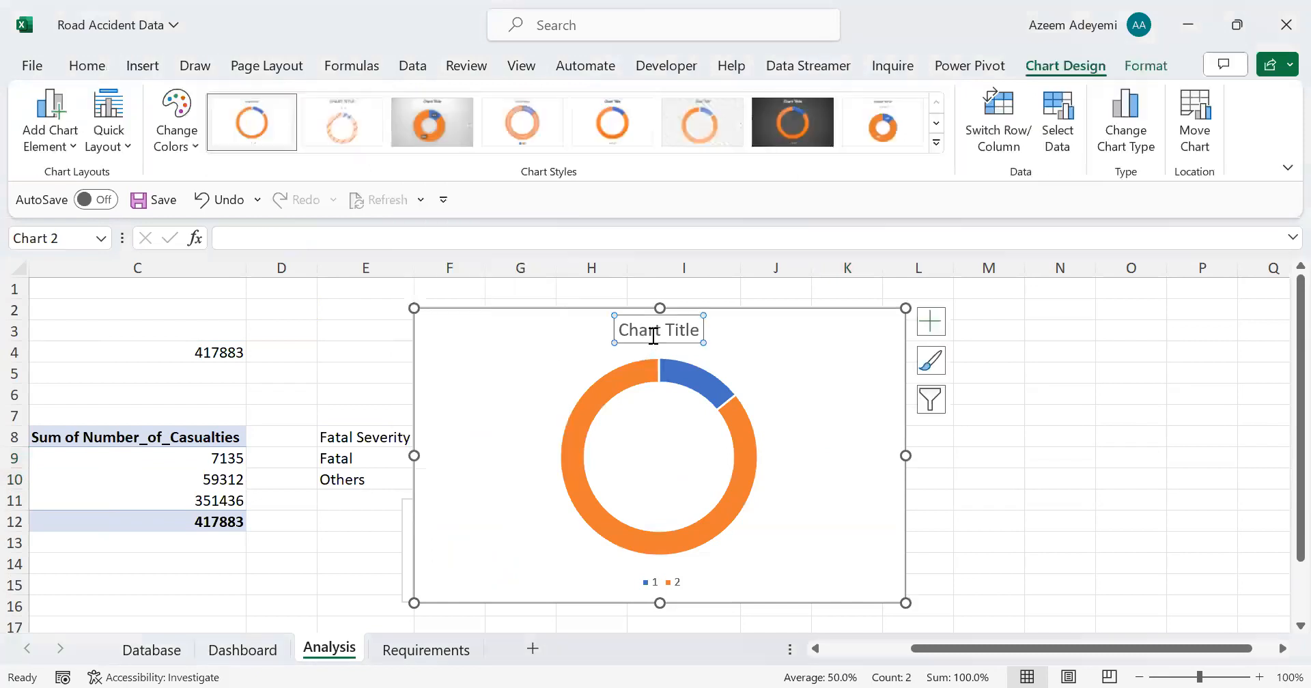
{"action": "key", "text": "Delete"}
{"action": "key", "text": "Delete"}
{"action": "left_click", "coordinate": [658, 579]}
{"action": "key", "text": "Delete"}
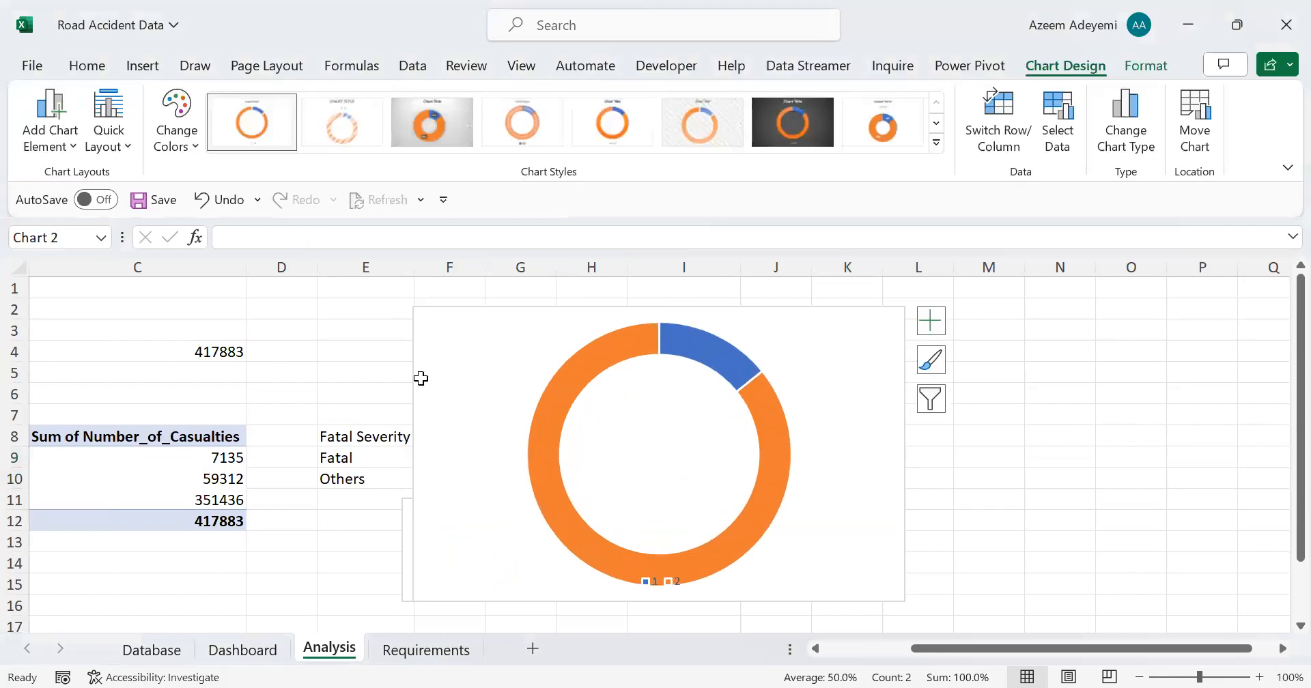
Step: Shrink the serious severity doughnut chart to about 5.57 × 3.55 cm and paste it onto the Dashboard sheet
{"action": "left_click_drag", "start_coordinate": [413, 305], "coordinate": [873, 529]}
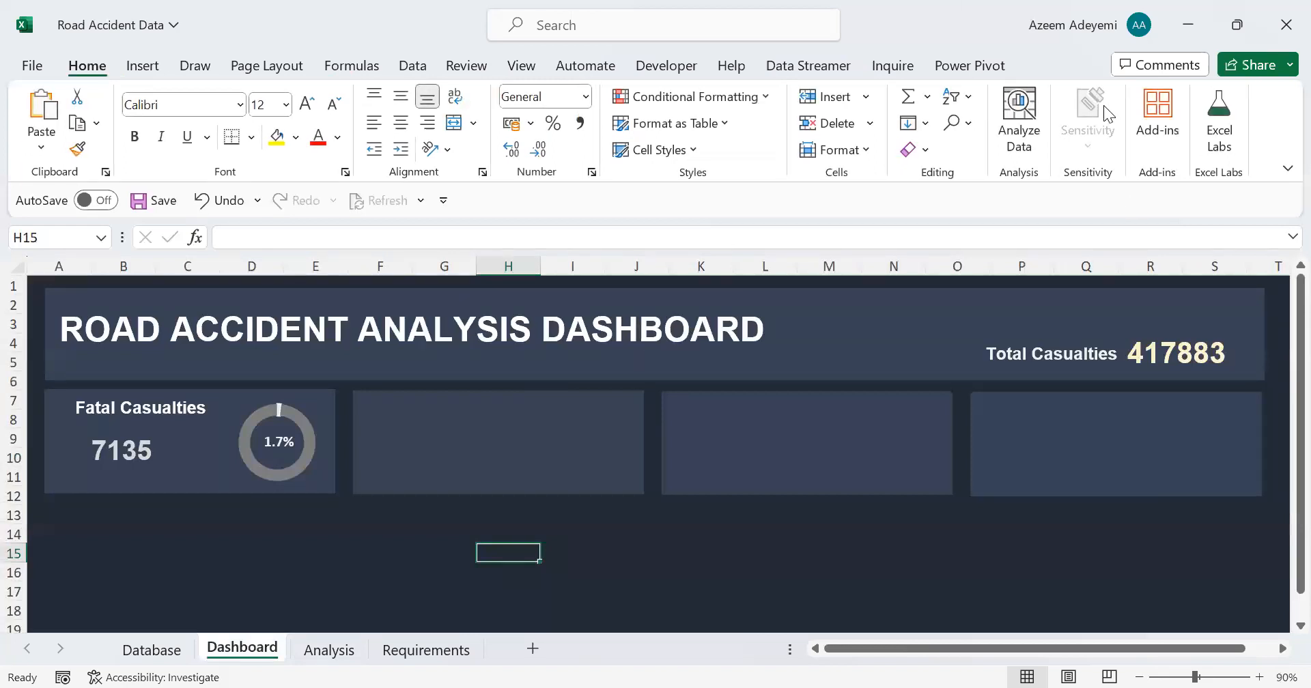
{"action": "key", "text": "ctrl+v"}
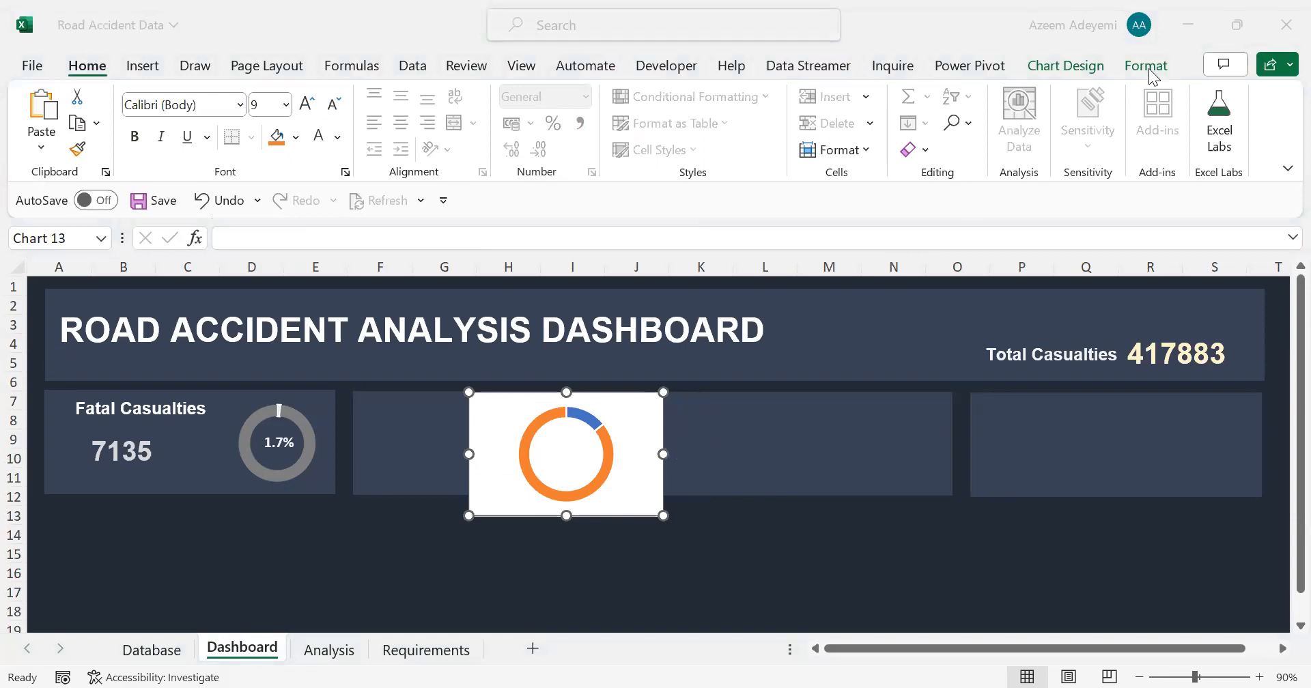
Step: Remove the fill and the outline from the pasted doughnut chart's area
{"action": "left_click", "coordinate": [733, 435]}
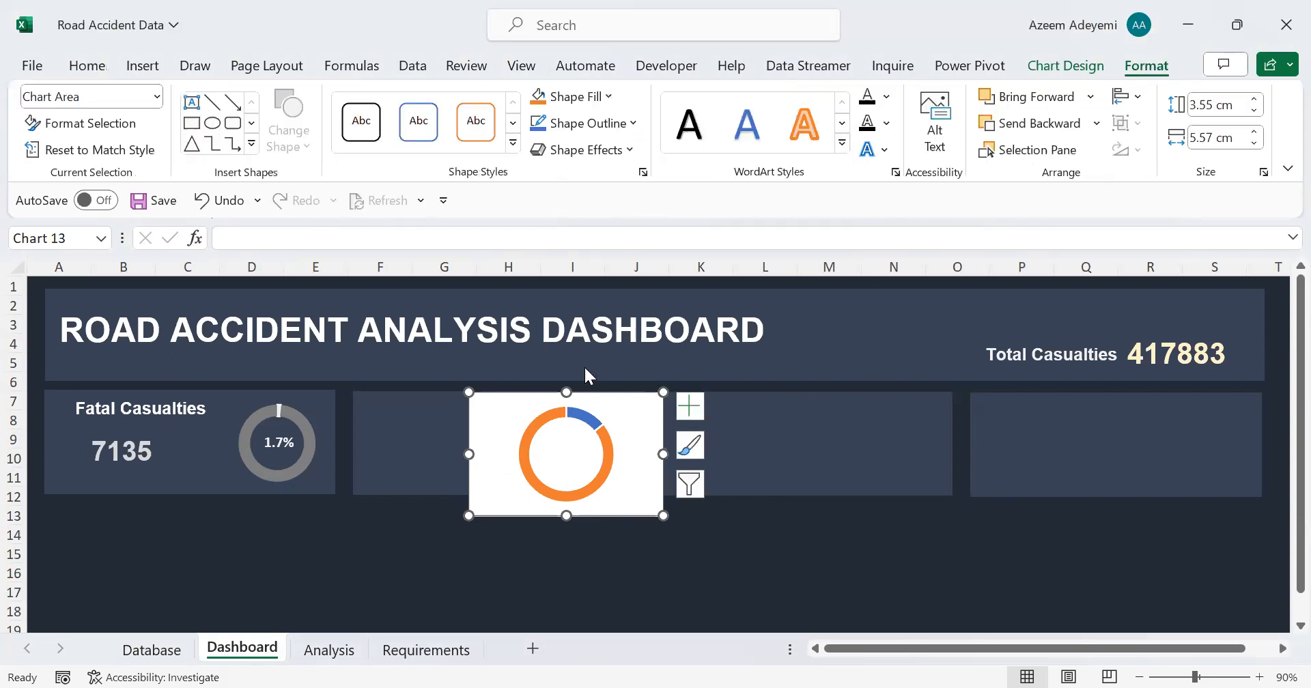
{"action": "left_click", "coordinate": [577, 408]}
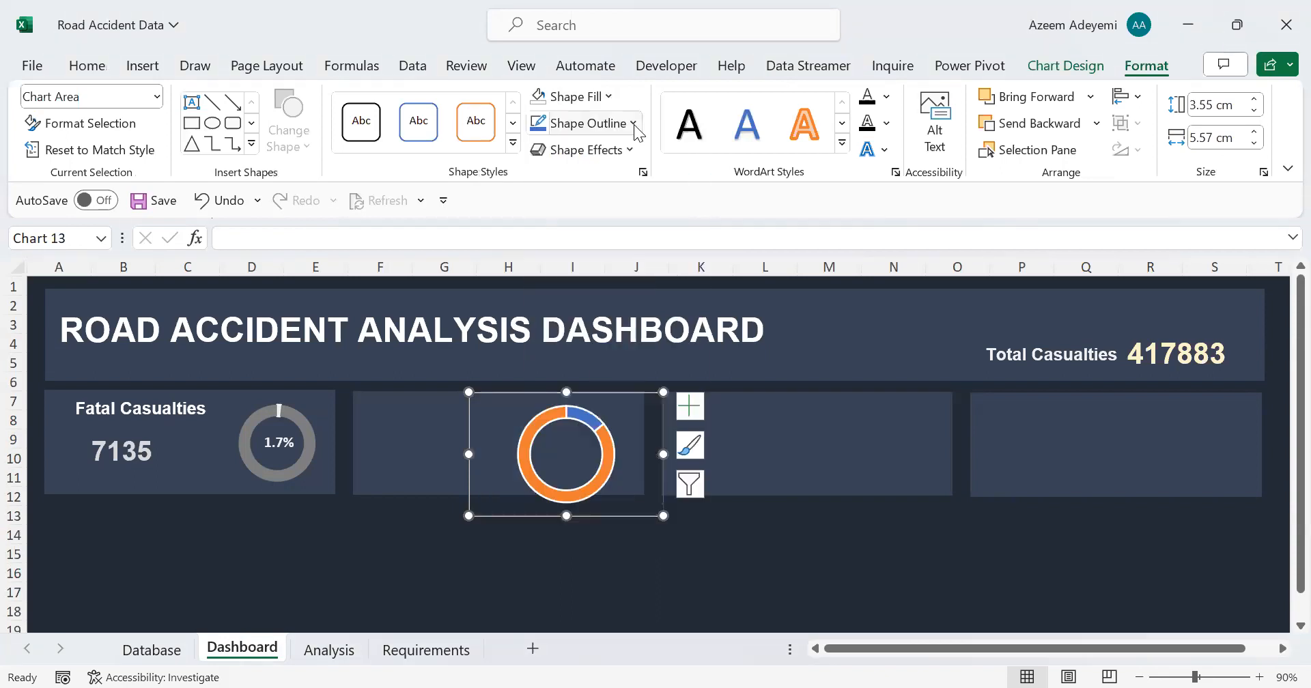
{"action": "left_click", "coordinate": [633, 124]}
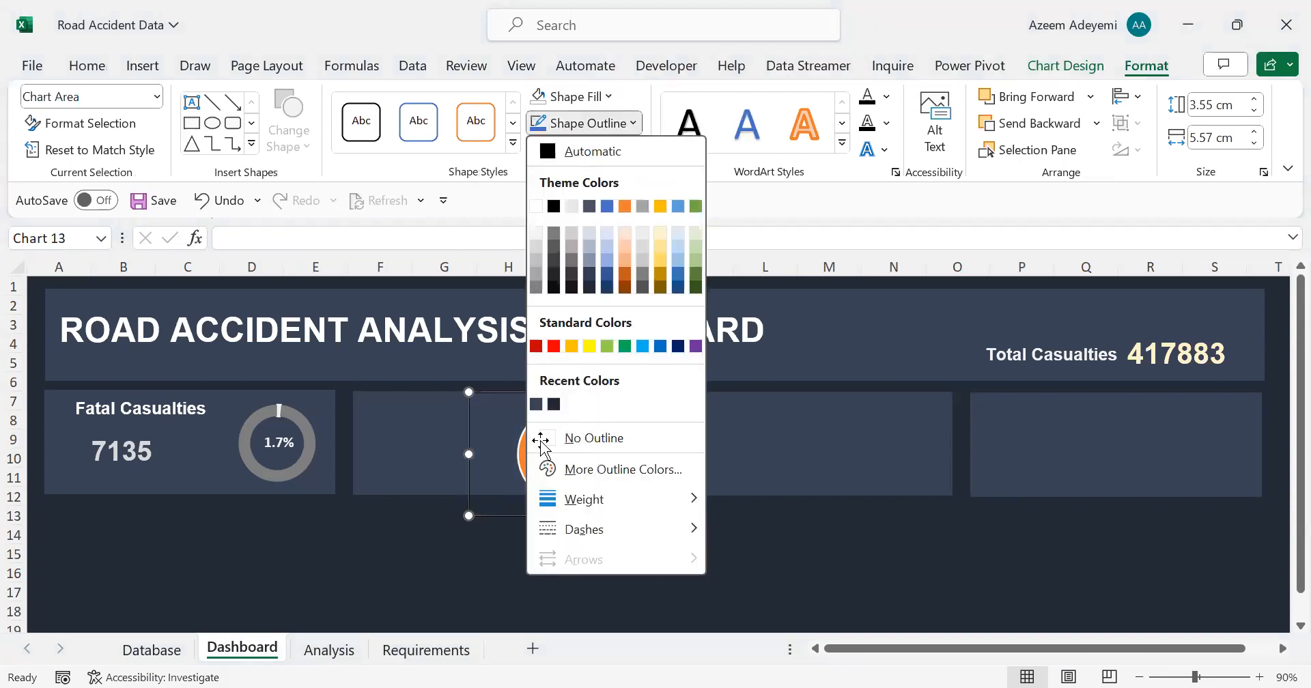
{"action": "left_click", "coordinate": [578, 439]}
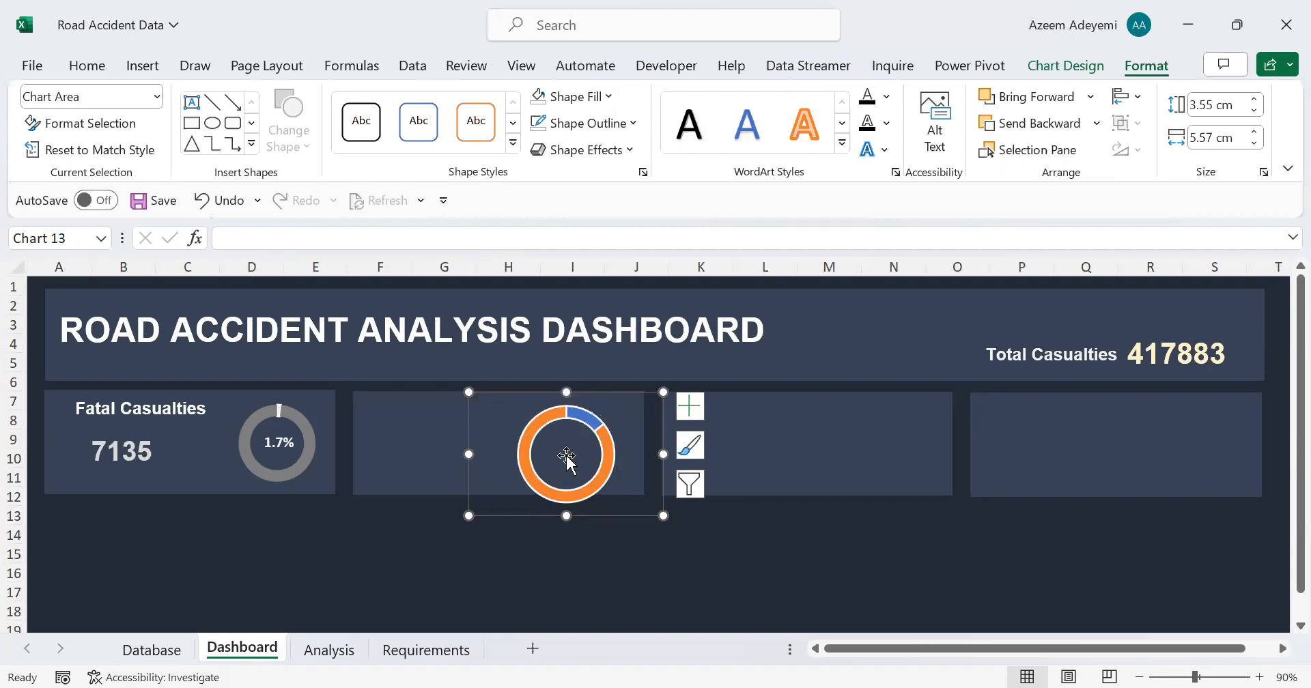
Step: Remove the border line from the data series of the serious severity doughnut chart
{"action": "left_click", "coordinate": [531, 430]}
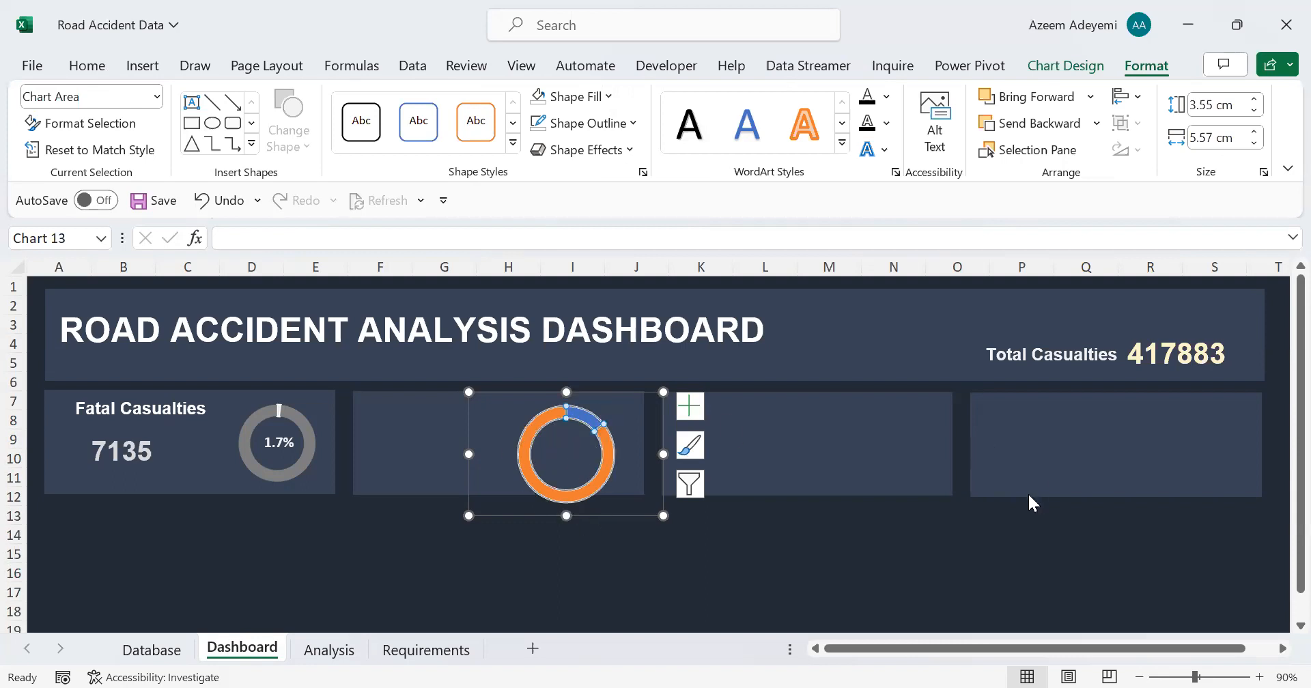
{"action": "key", "text": "ctrl+1"}
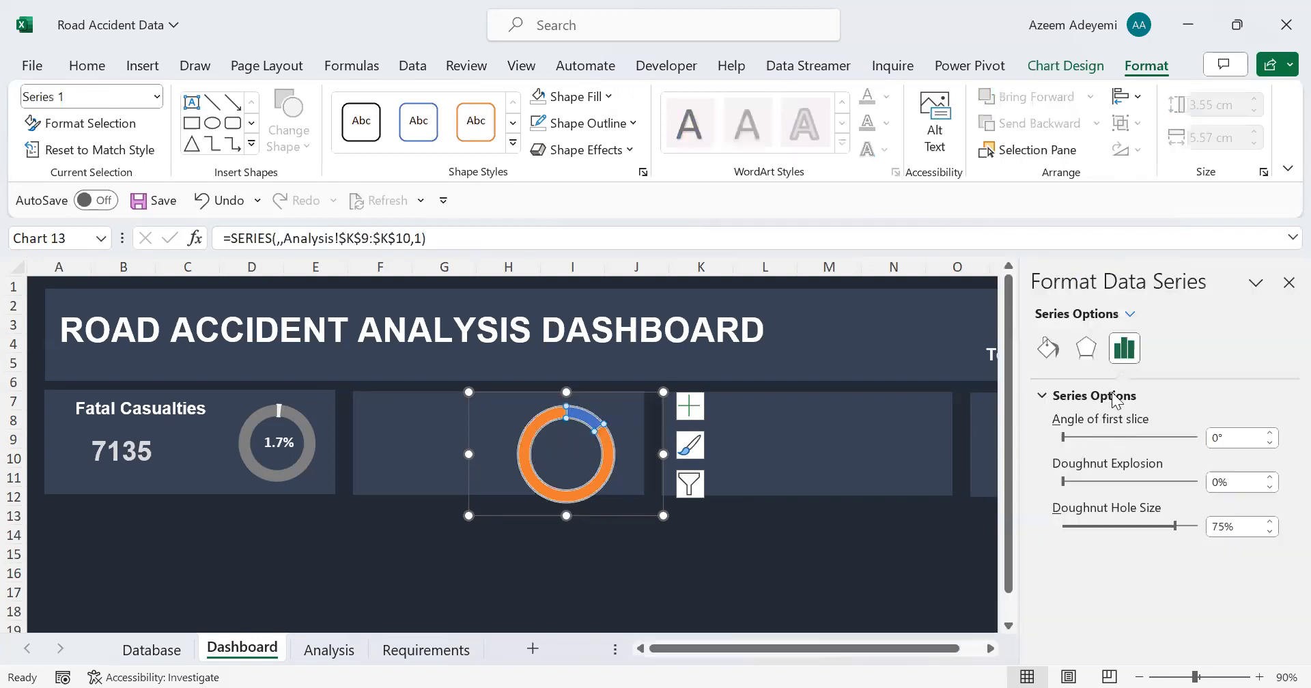
{"action": "left_click", "coordinate": [1049, 350]}
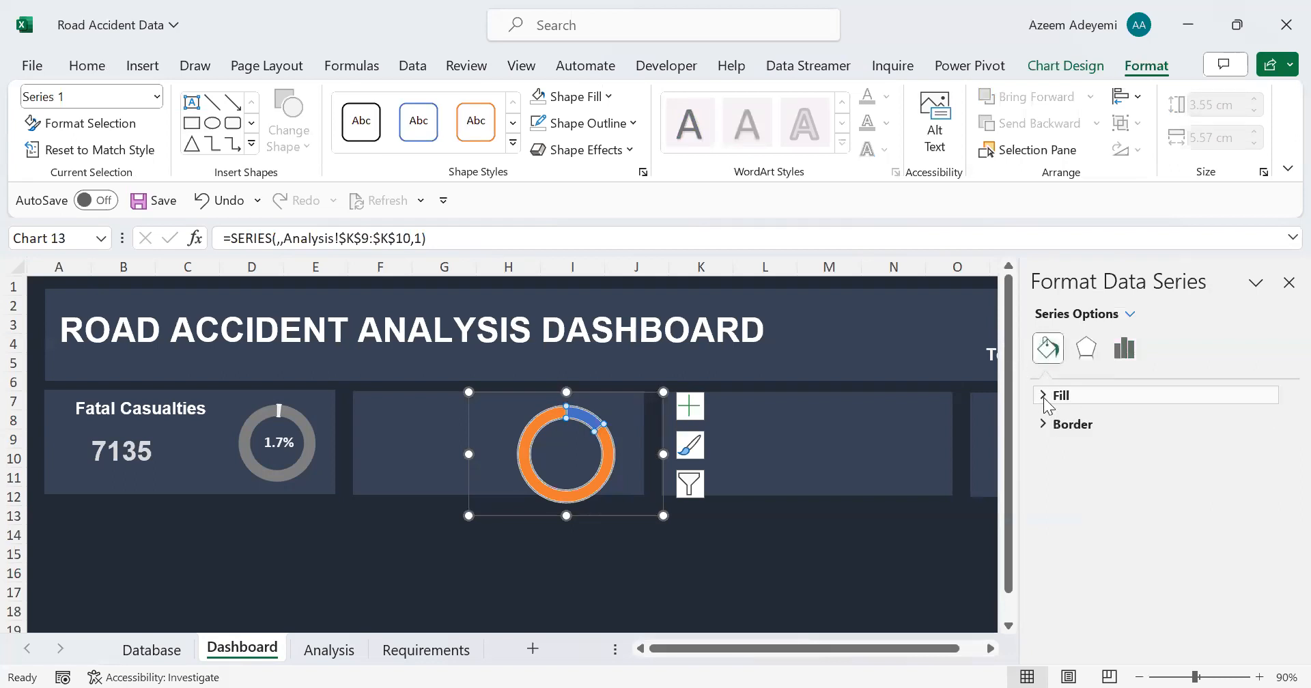
{"action": "left_click", "coordinate": [1058, 396]}
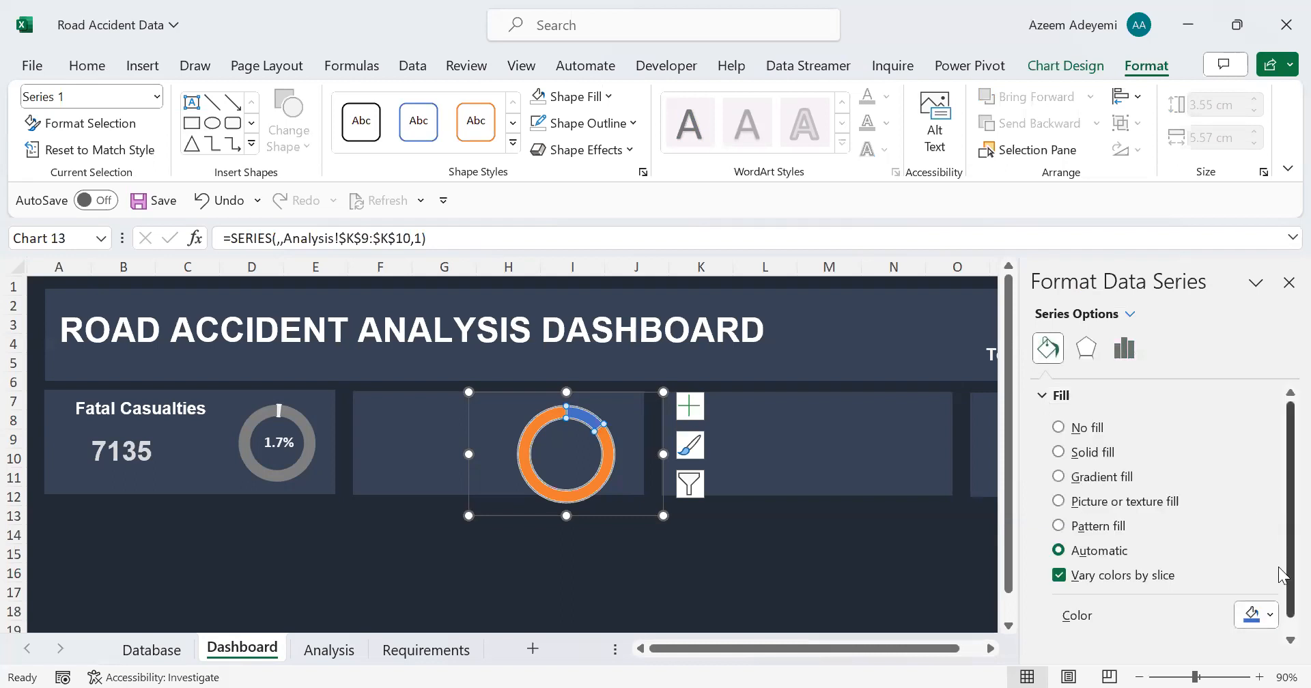
{"action": "scroll", "coordinate": [1283, 595], "scroll_direction": "down", "scroll_amount": 1}
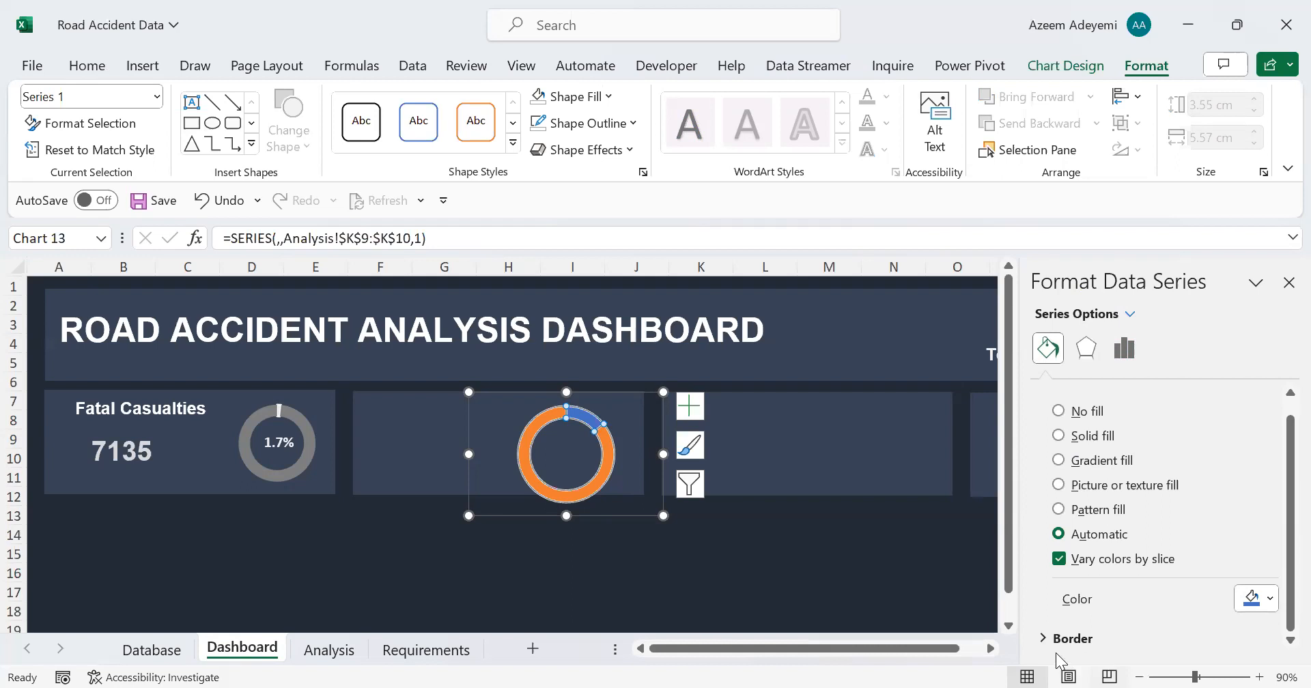
{"action": "left_click", "coordinate": [1042, 639]}
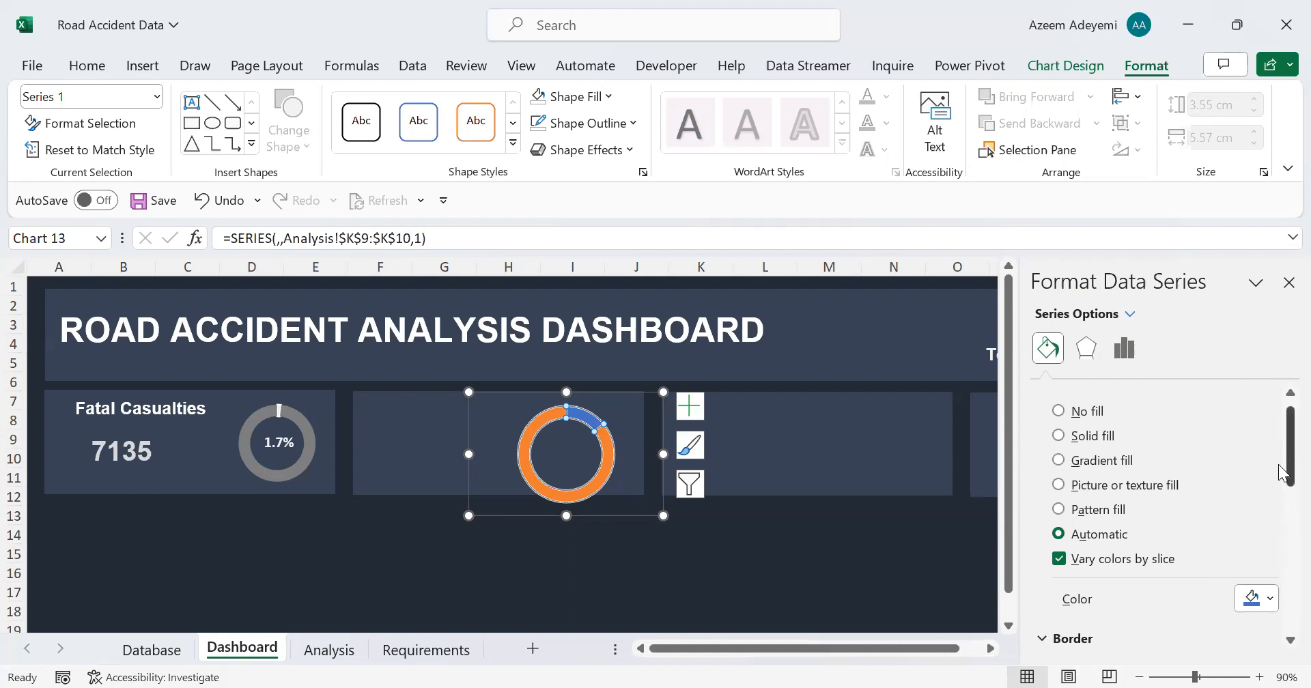
{"action": "scroll", "coordinate": [1283, 522], "scroll_direction": "down", "scroll_amount": 5}
{"action": "scroll", "coordinate": [1283, 514], "scroll_direction": "up", "scroll_amount": 1}
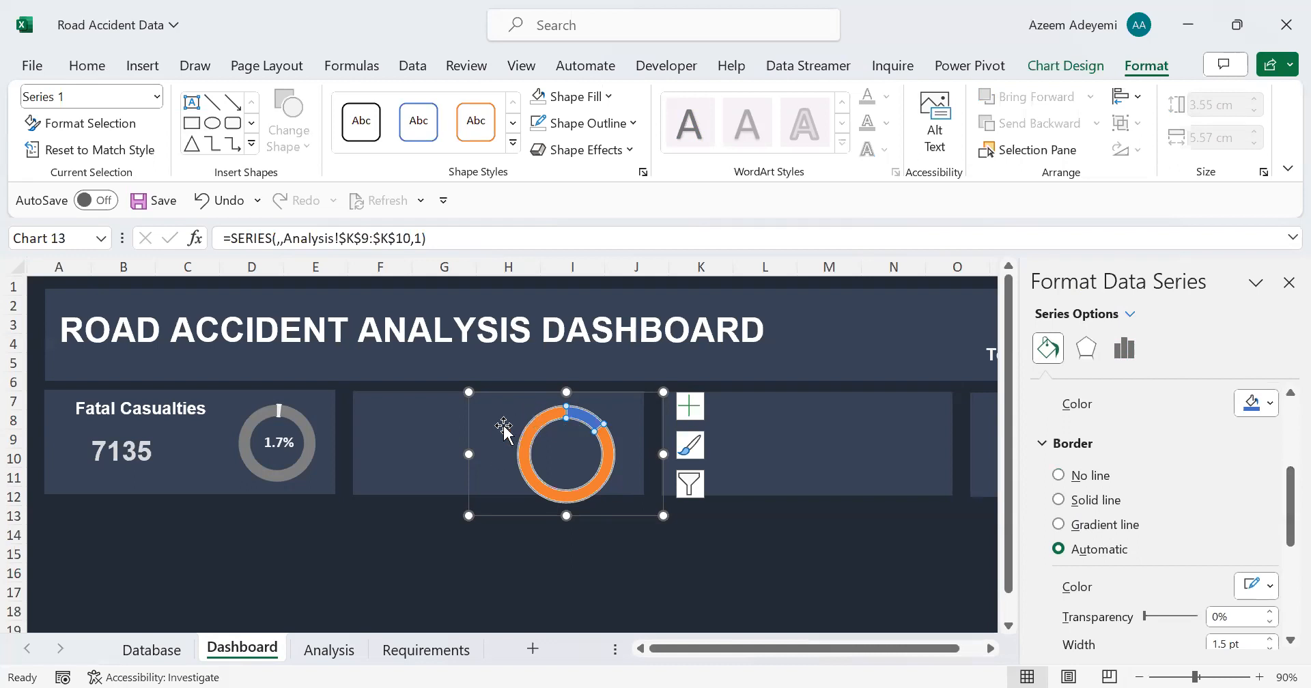
{"action": "left_click", "coordinate": [1059, 476]}
Step: Fill the larger slice of the serious severity doughnut with dark grey
{"action": "scroll", "coordinate": [1271, 498], "scroll_direction": "up", "scroll_amount": 1}
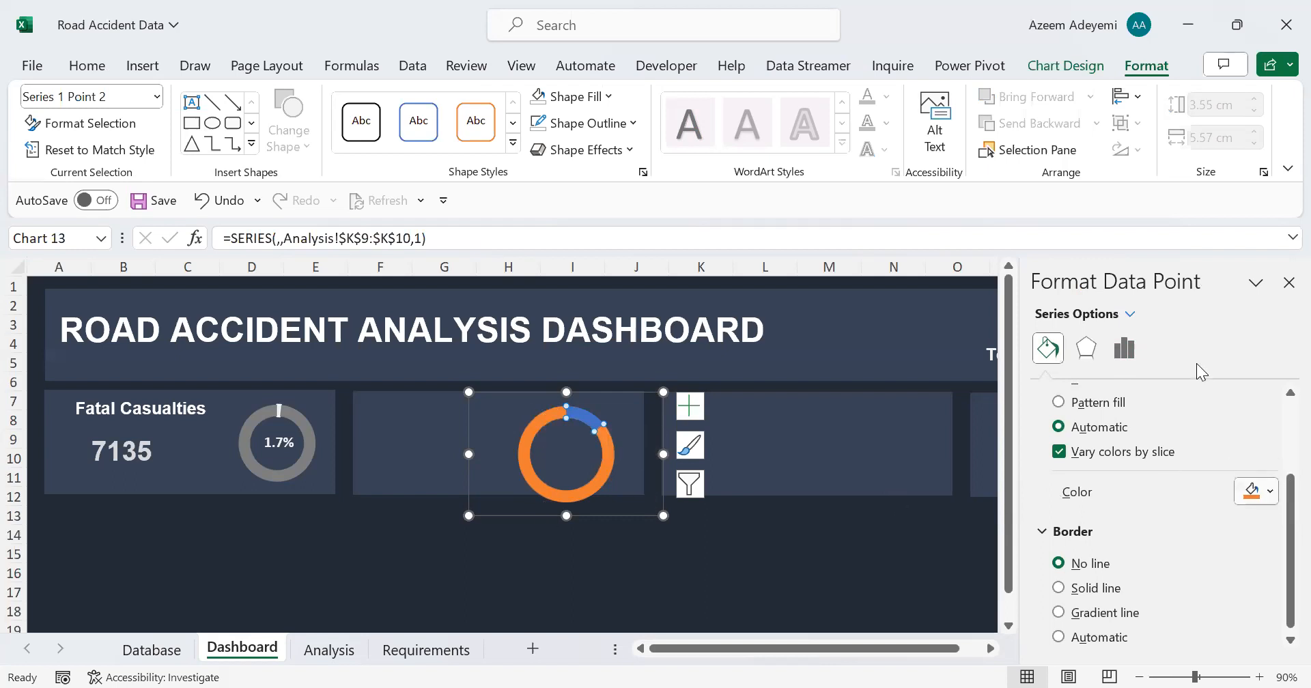
{"action": "left_click", "coordinate": [1269, 491]}
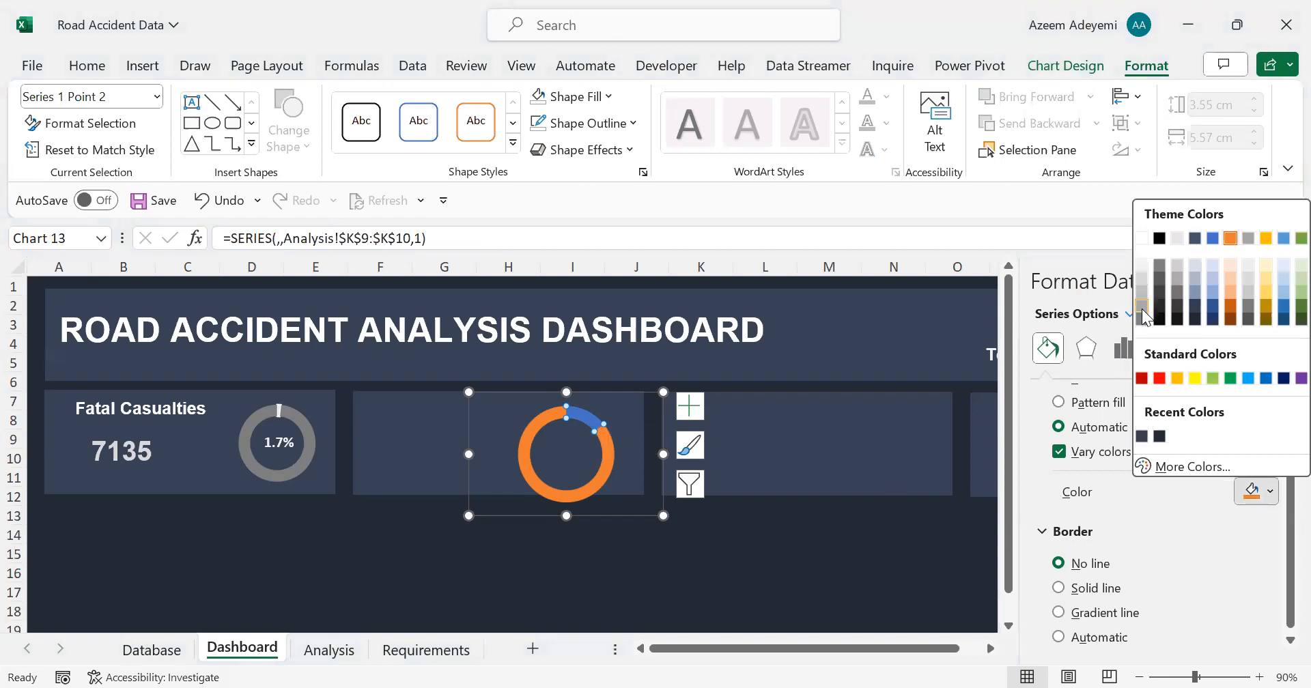
{"action": "left_click", "coordinate": [1142, 314]}
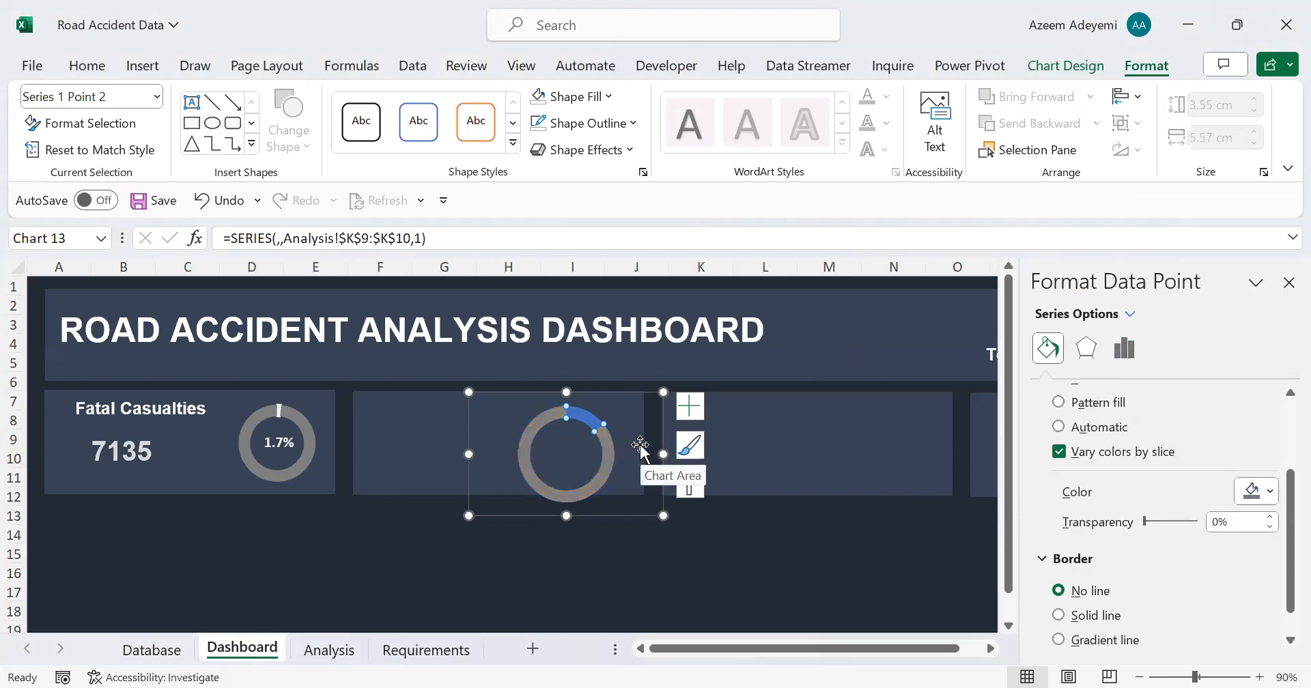
Step: Fill the smaller slice of the serious severity doughnut with a very light, near-white grey and deselect the chart
{"action": "mouse_move", "coordinate": [585, 419]}
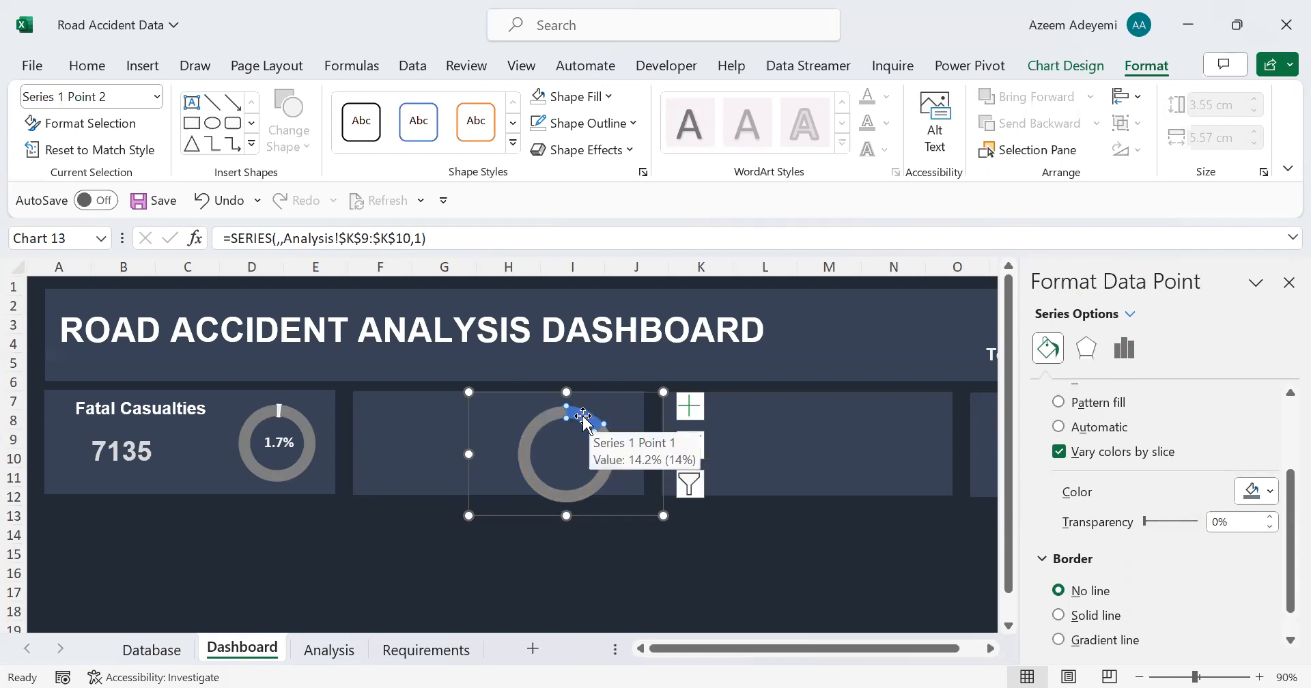
{"action": "left_click", "coordinate": [584, 418]}
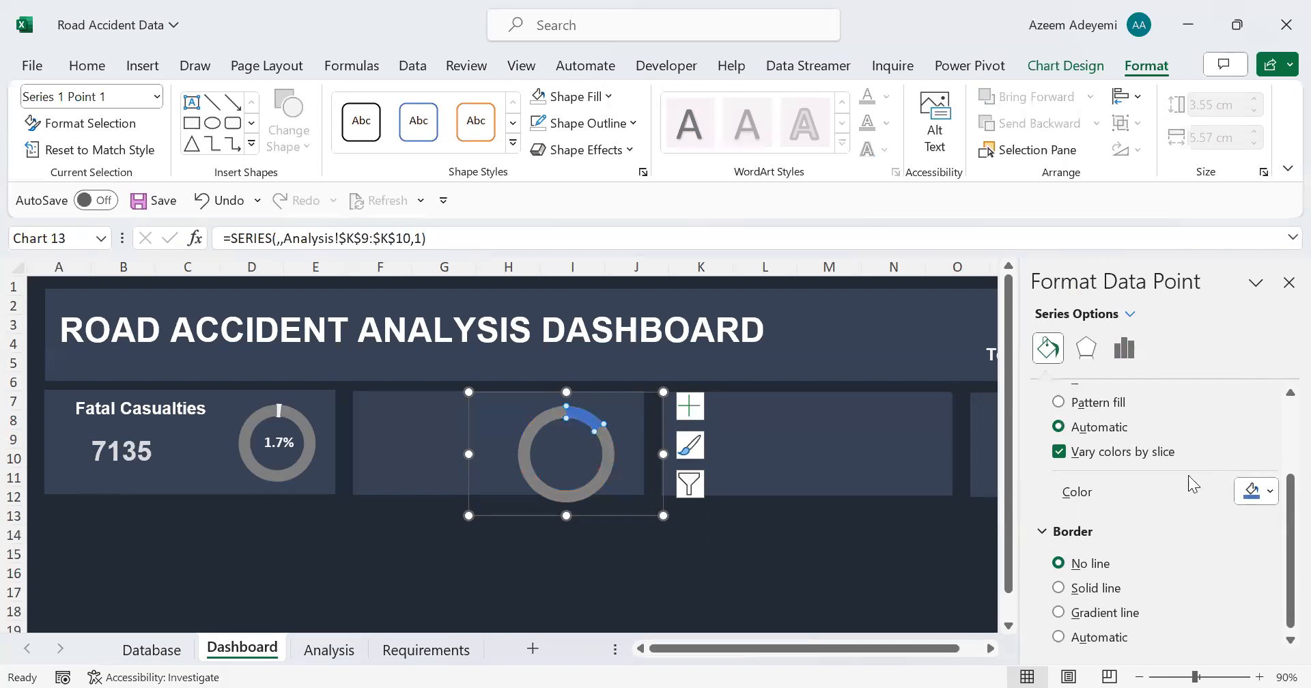
{"action": "left_click", "coordinate": [1257, 492]}
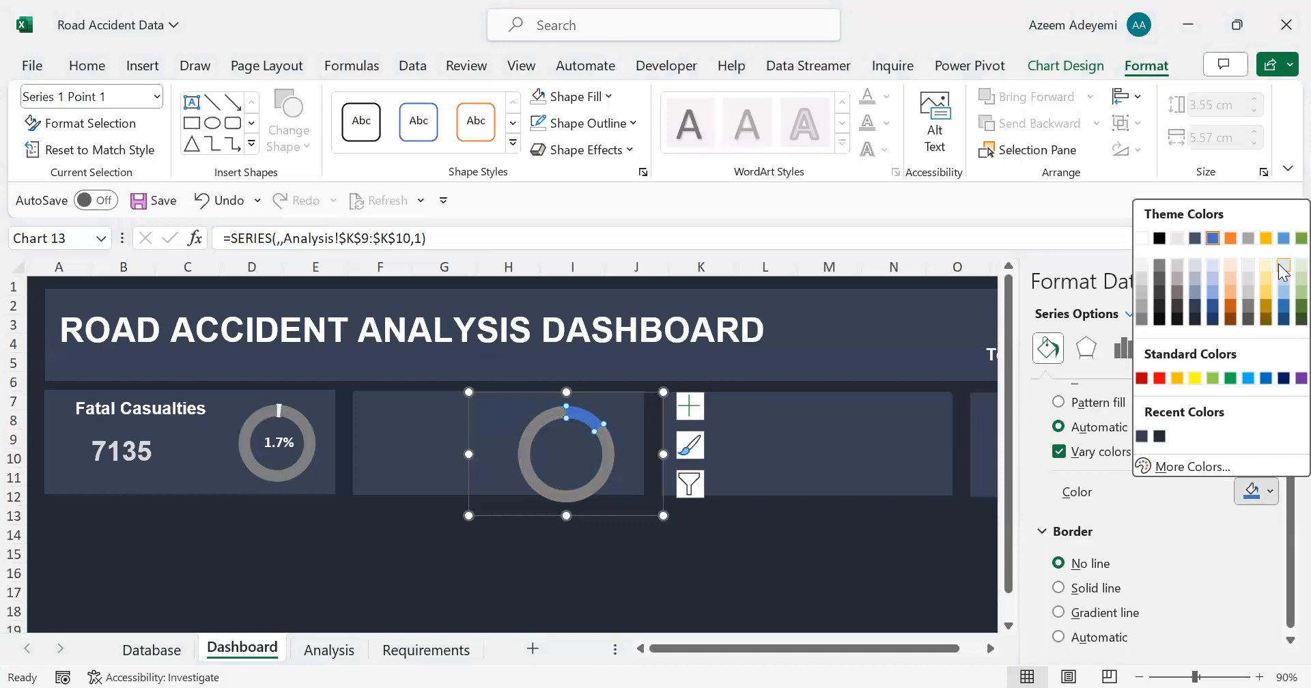
{"action": "left_click", "coordinate": [1284, 266]}
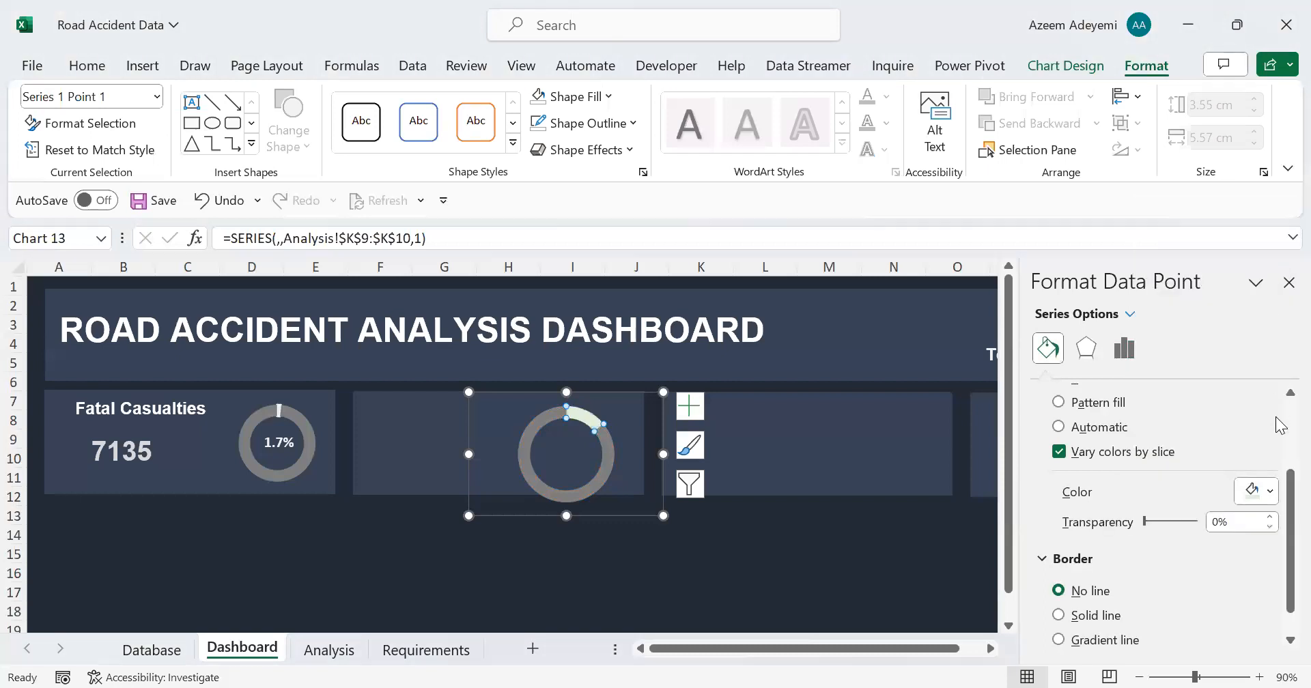
{"action": "left_click", "coordinate": [1272, 492]}
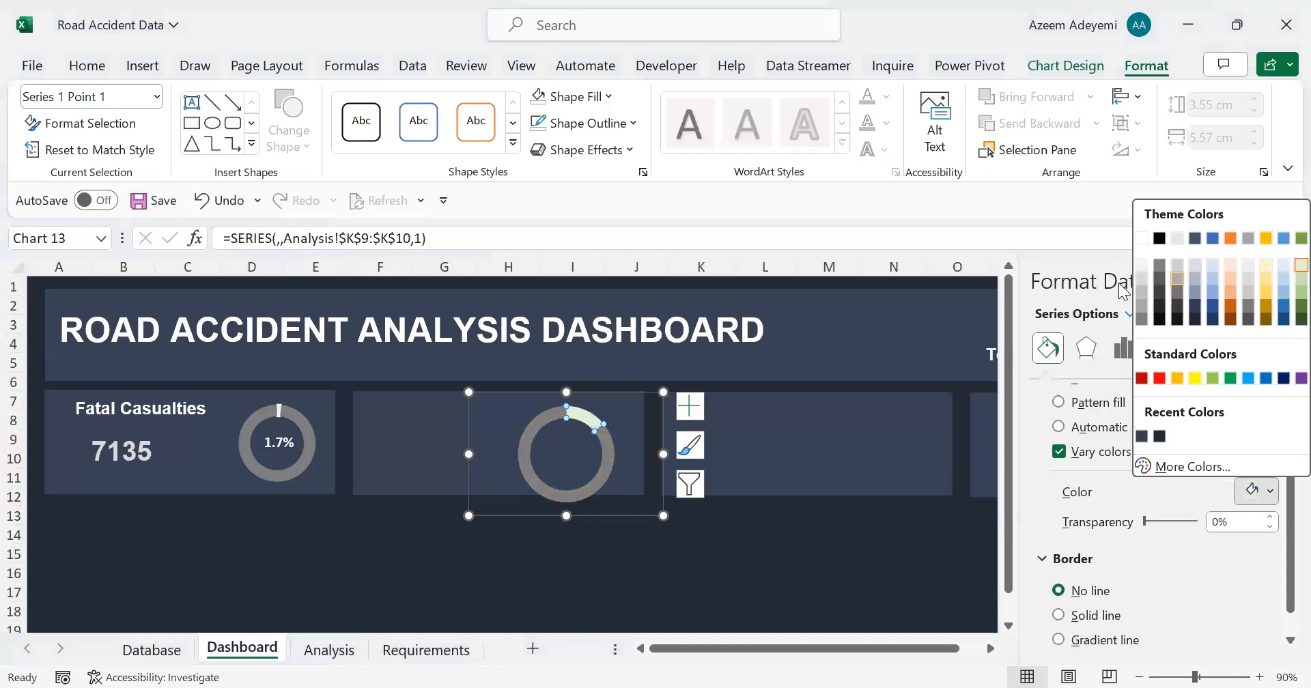
{"action": "key", "text": "Escape"}
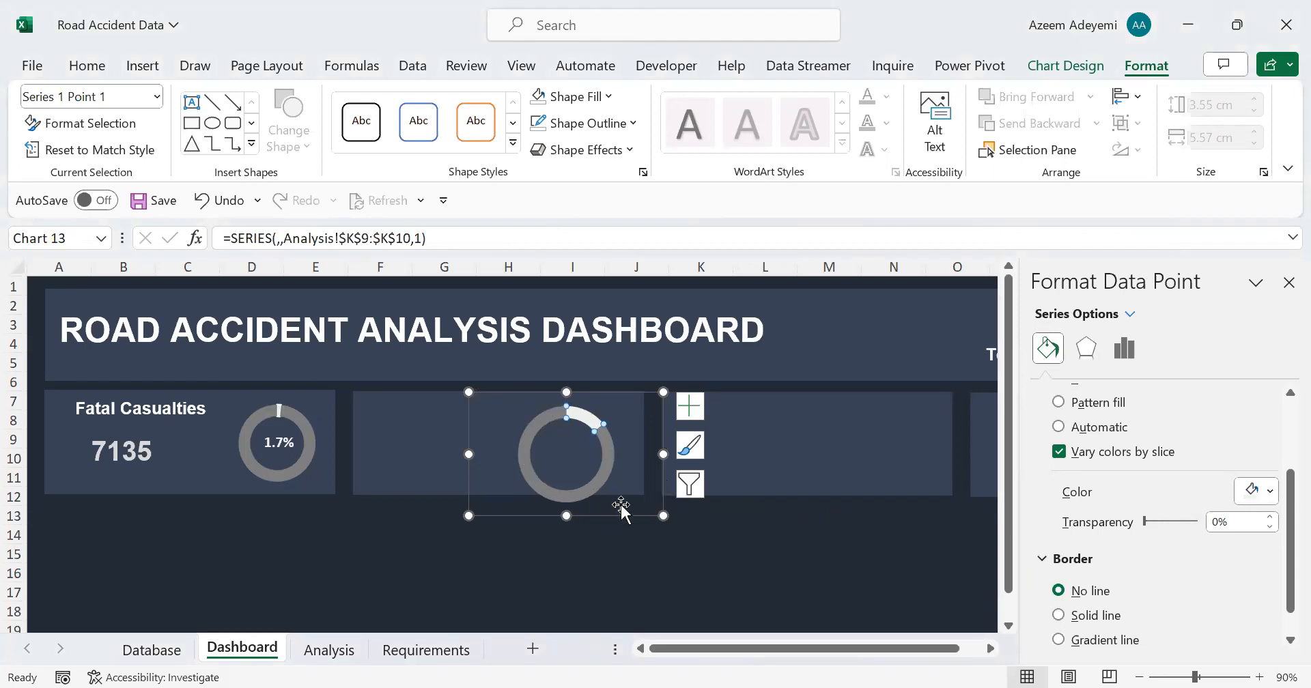
{"action": "left_click", "coordinate": [521, 456]}
{"action": "left_click", "coordinate": [582, 550]}
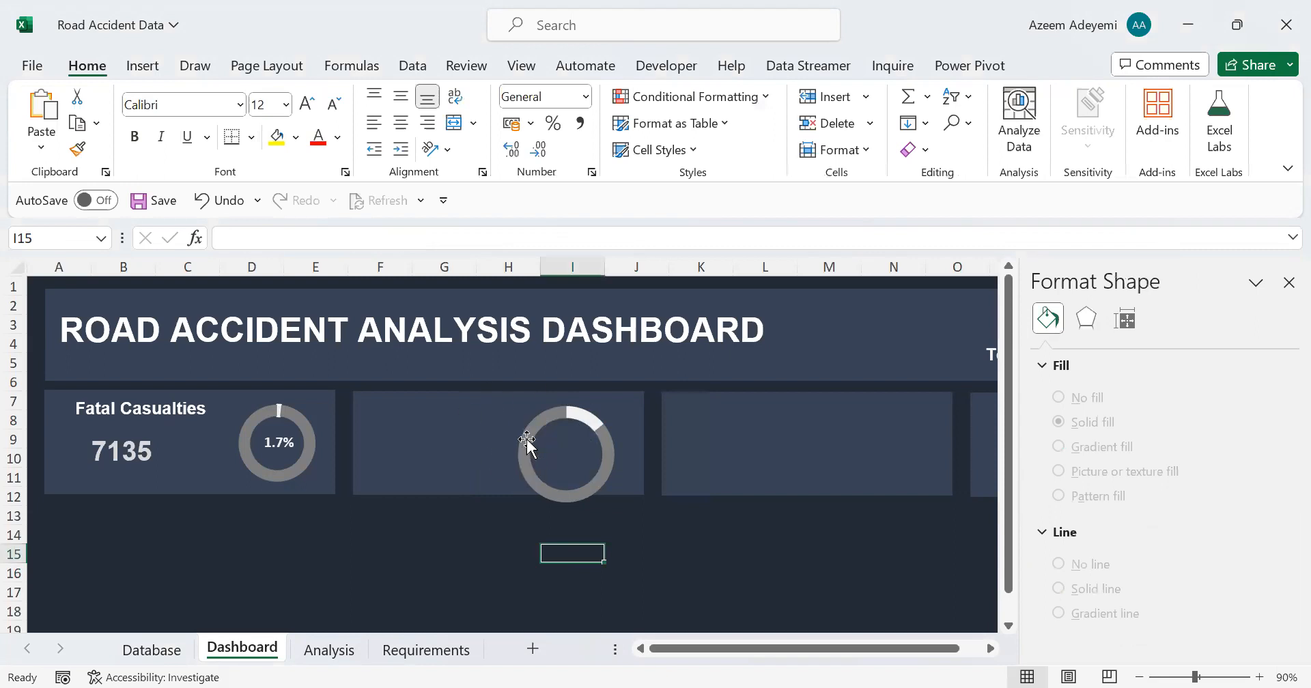
Step: Set the serious severity chart's doughnut hole size to 70%, using the Fatal Casualties doughnut as the reference
{"action": "left_click", "coordinate": [521, 408]}
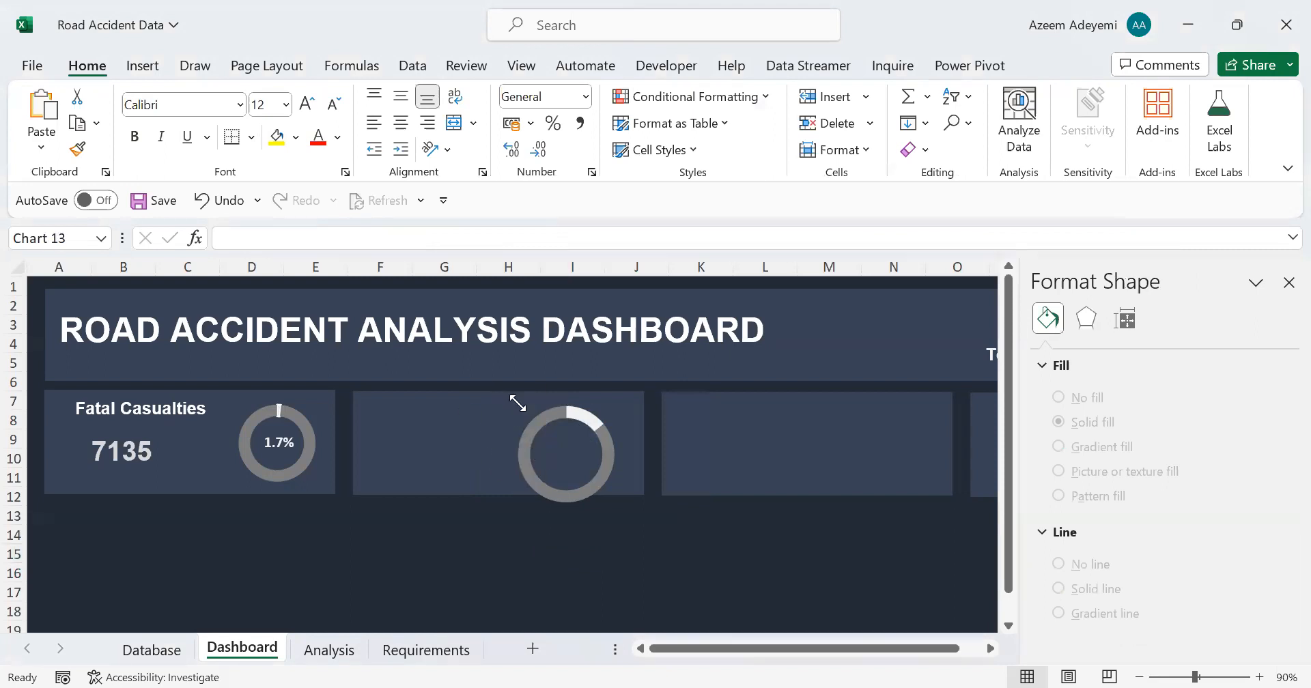
{"action": "left_click", "coordinate": [551, 431]}
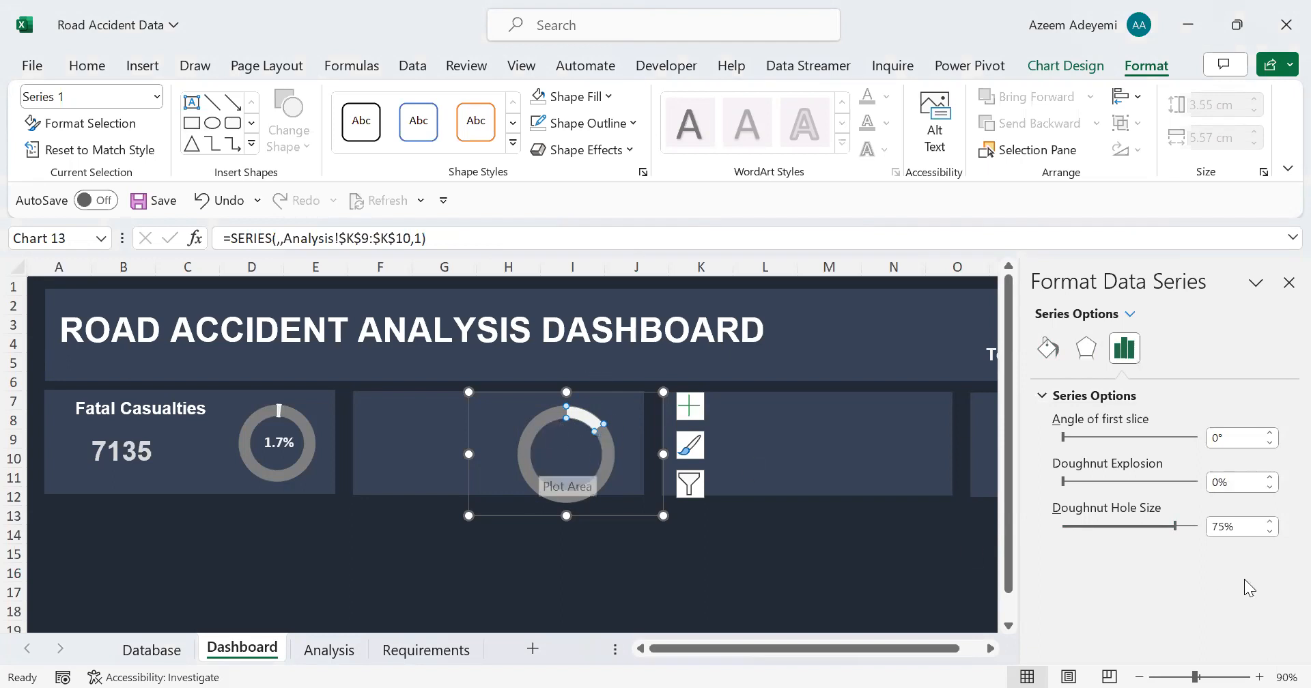
{"action": "left_click", "coordinate": [1270, 532]}
{"action": "left_click", "coordinate": [1270, 532]}
{"action": "left_click", "coordinate": [1271, 531]}
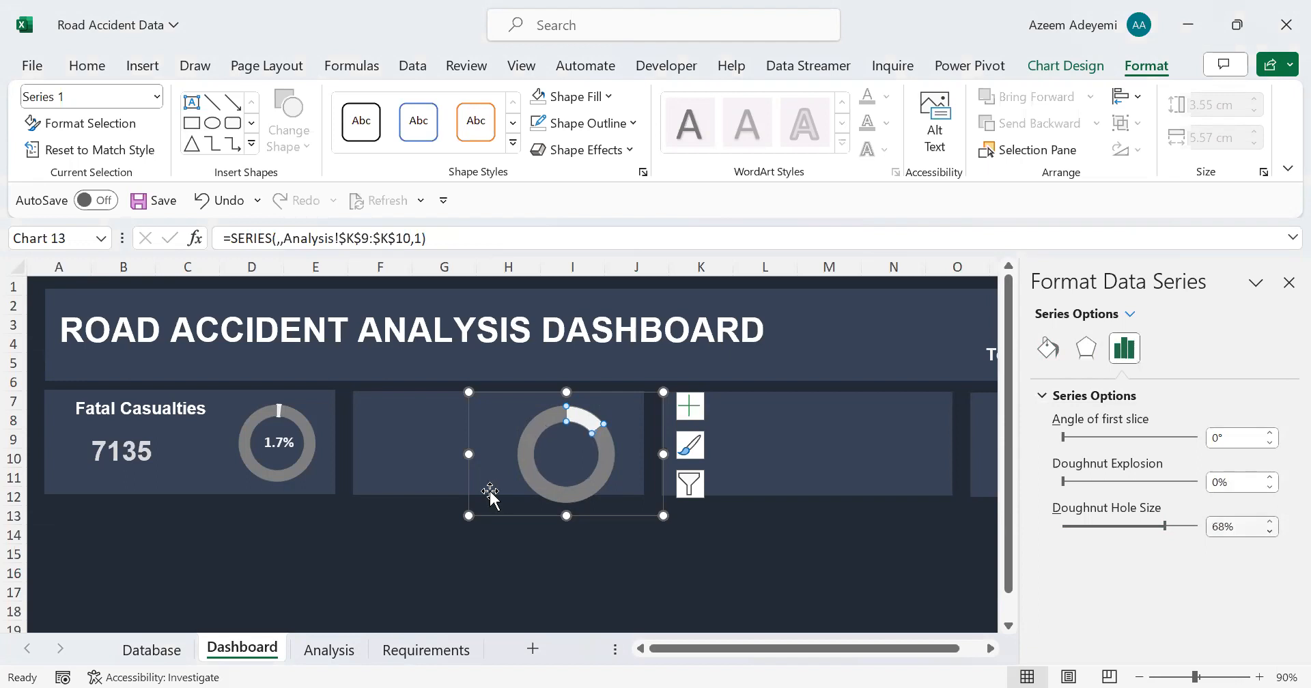
{"action": "left_click", "coordinate": [304, 418]}
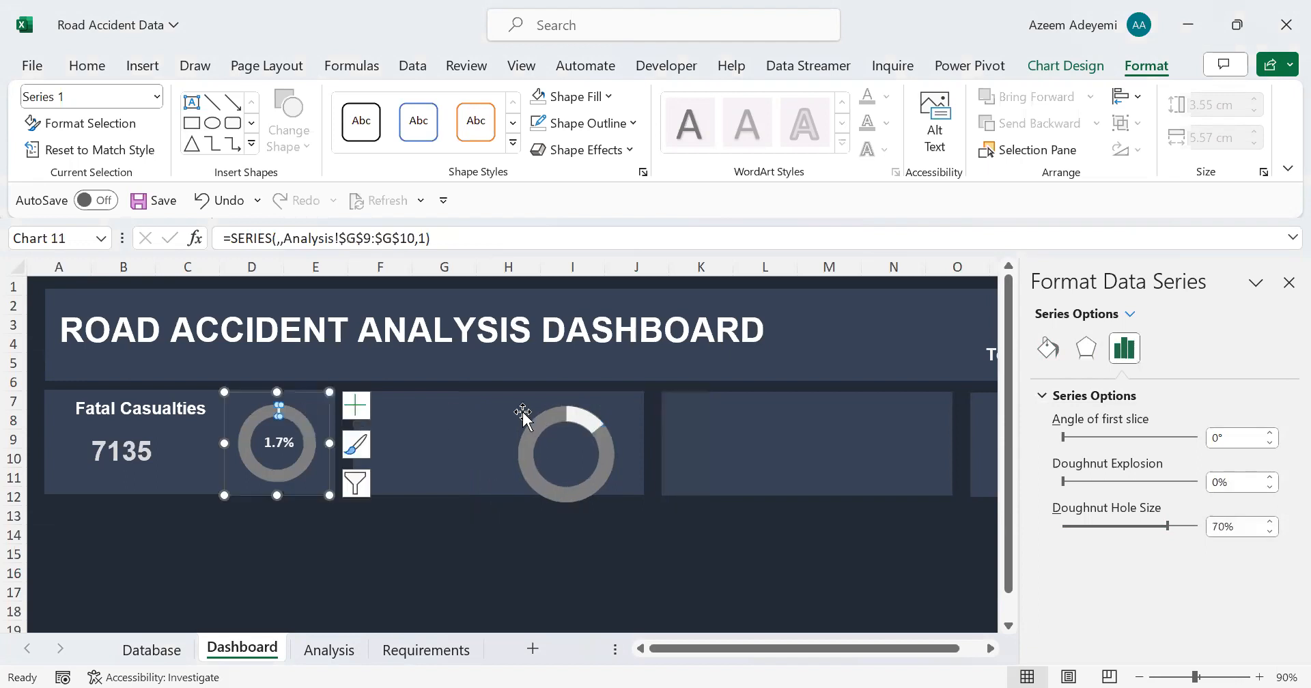
{"action": "left_click", "coordinate": [560, 482]}
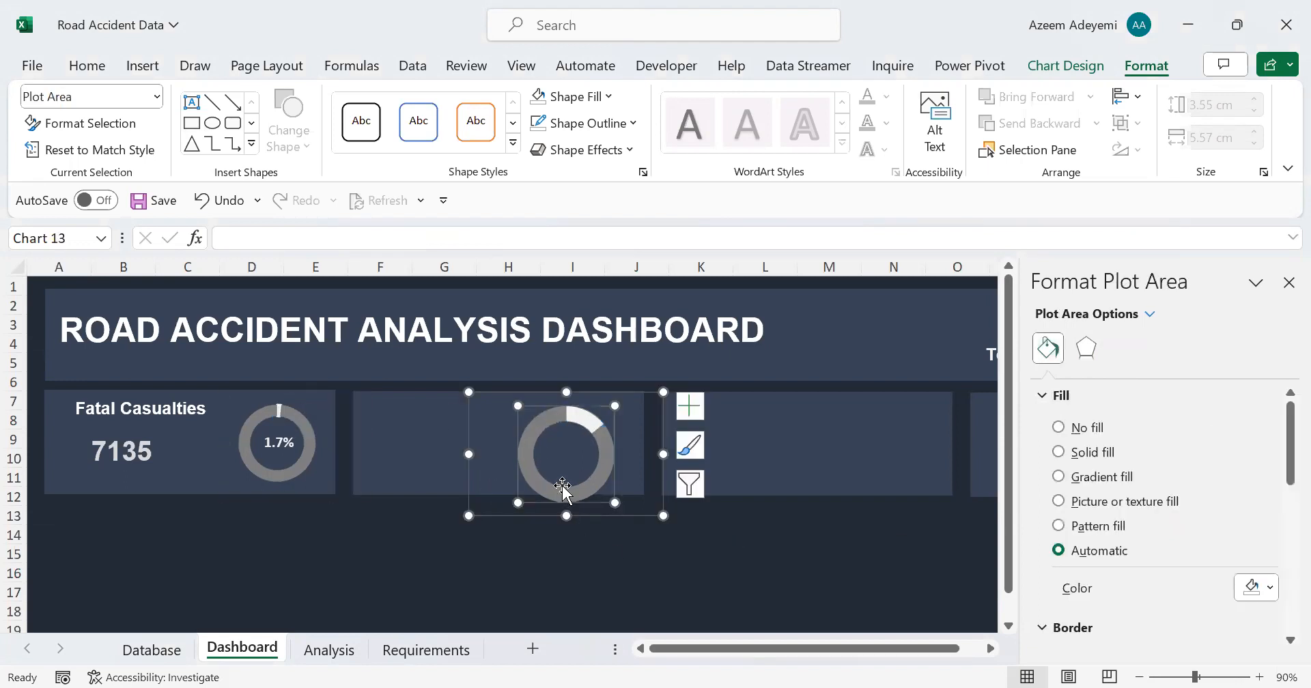
{"action": "left_click", "coordinate": [530, 437]}
{"action": "left_click", "coordinate": [1125, 349]}
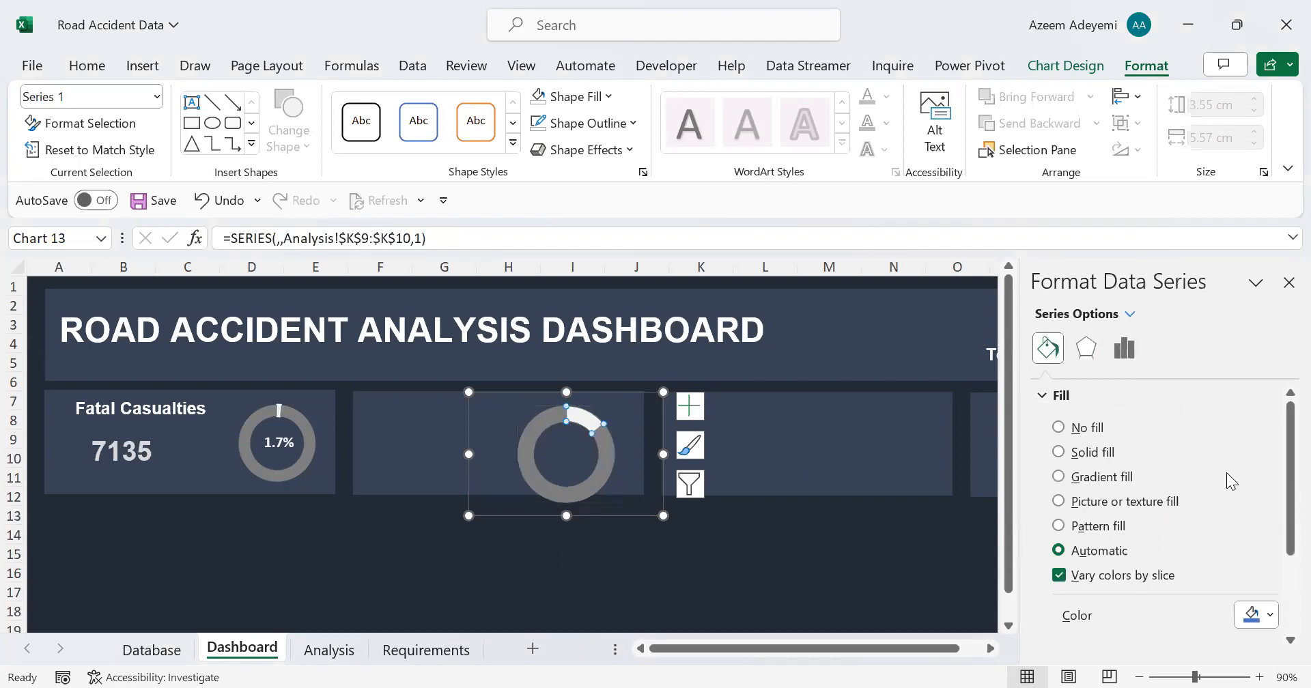
{"action": "left_click", "coordinate": [1272, 521]}
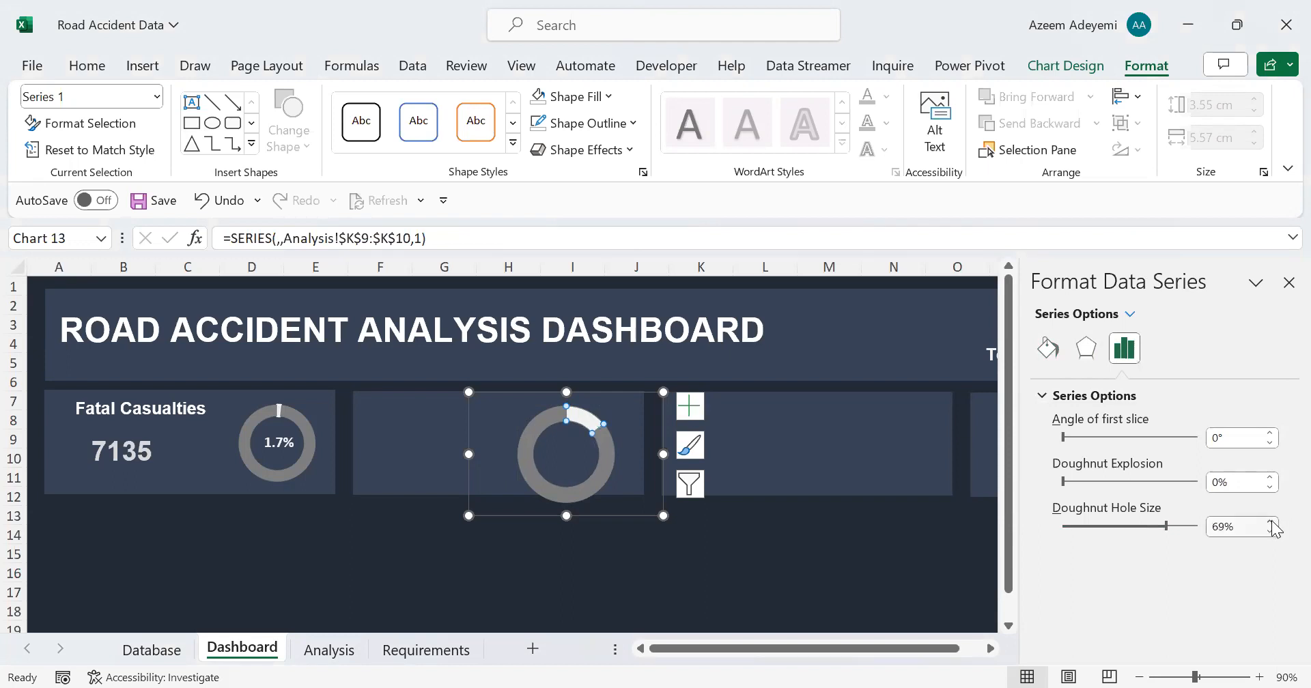
{"action": "left_click", "coordinate": [1272, 522]}
Step: Check the Fatal Casualties chart's size and resize the serious severity chart to 3 cm high and 3 cm wide
{"action": "left_click", "coordinate": [310, 465]}
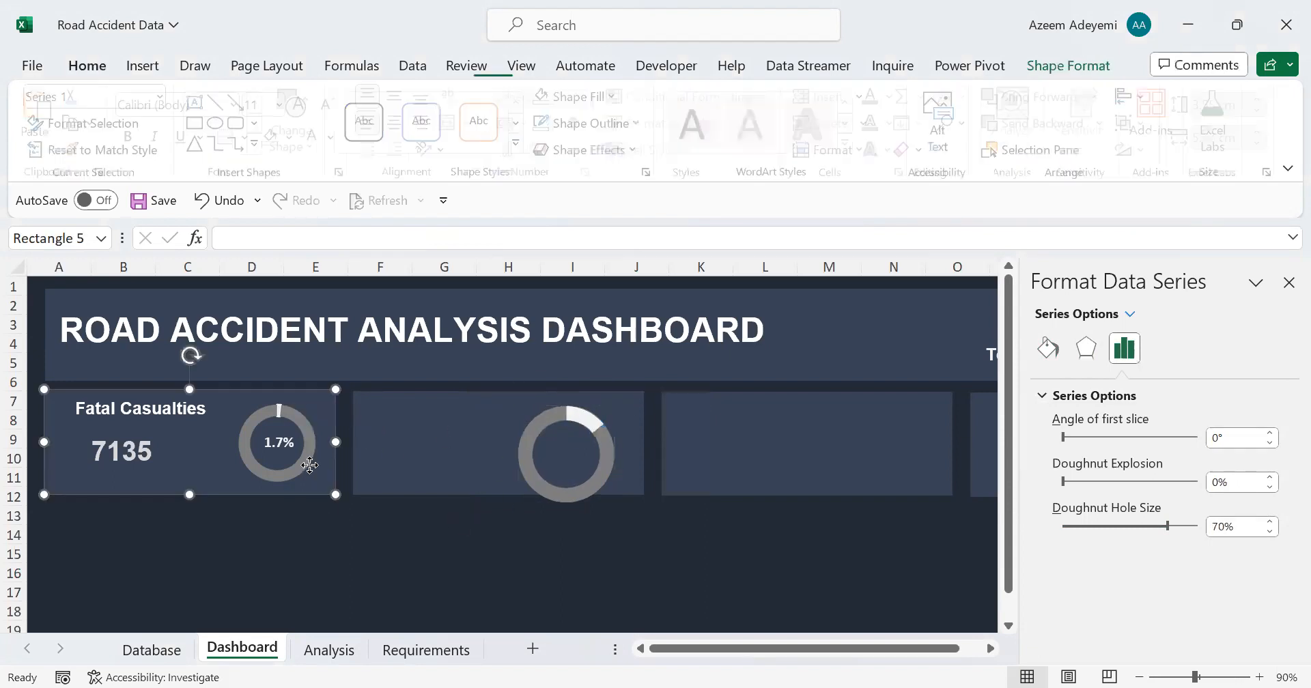
{"action": "left_click", "coordinate": [257, 411]}
{"action": "left_click", "coordinate": [273, 414]}
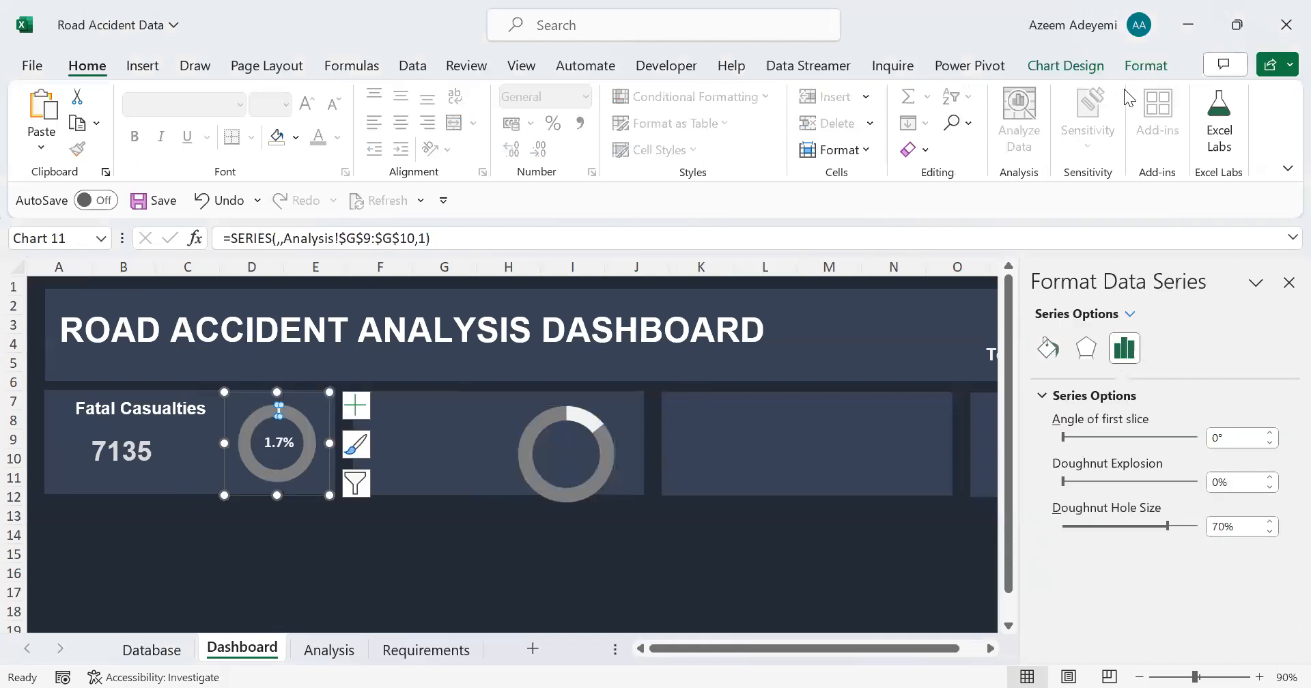
{"action": "left_click", "coordinate": [1145, 66]}
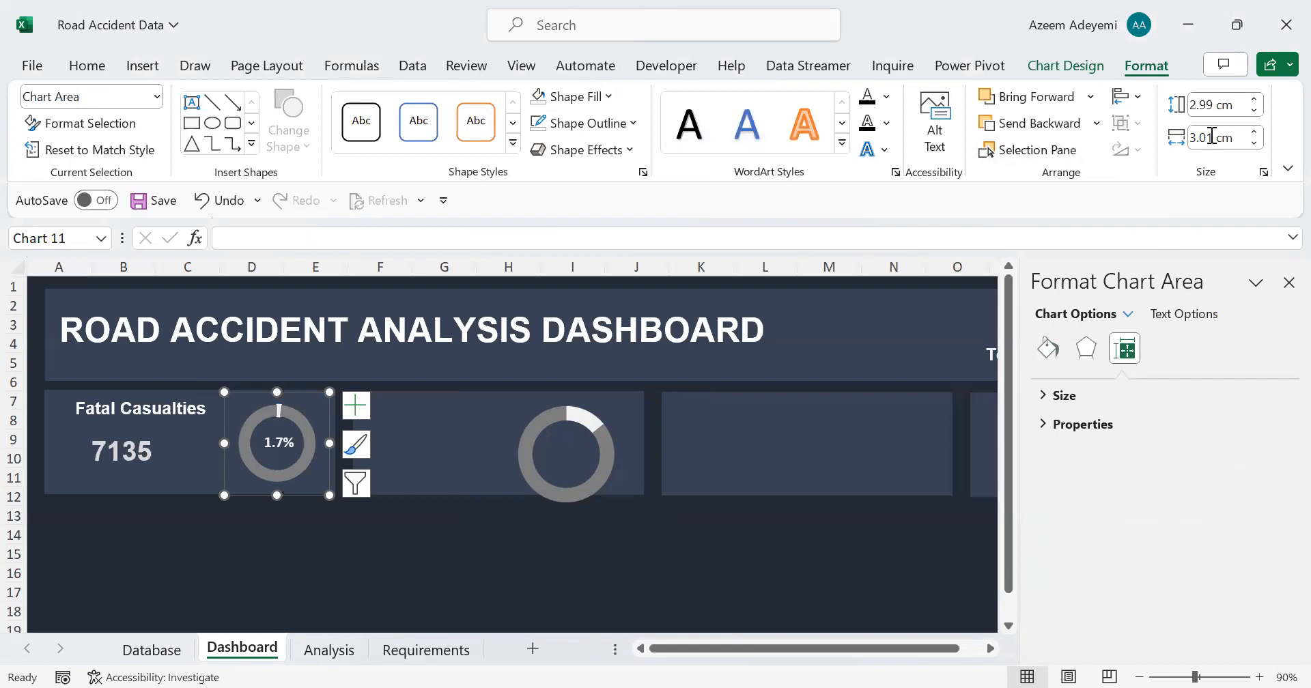
{"action": "left_click", "coordinate": [504, 427]}
{"action": "left_click", "coordinate": [1043, 352]}
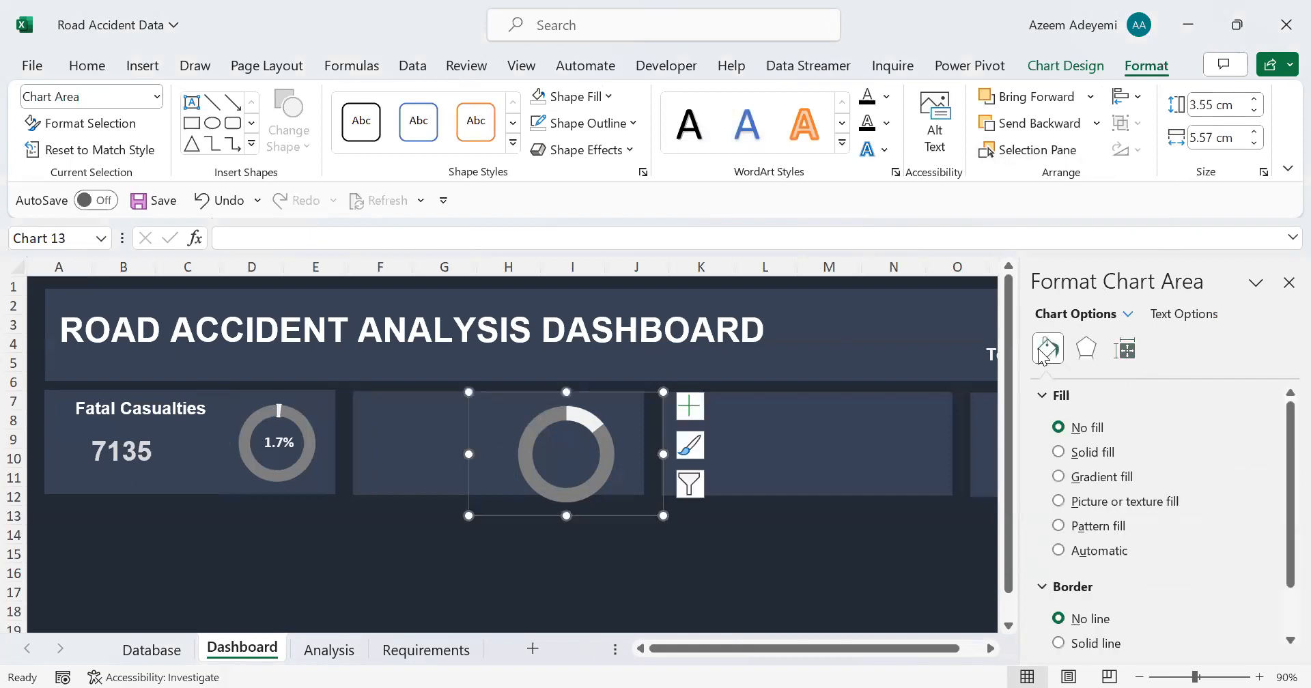
{"action": "left_click", "coordinate": [1237, 102]}
{"action": "type", "text": "3"}
{"action": "key", "text": "Return"}
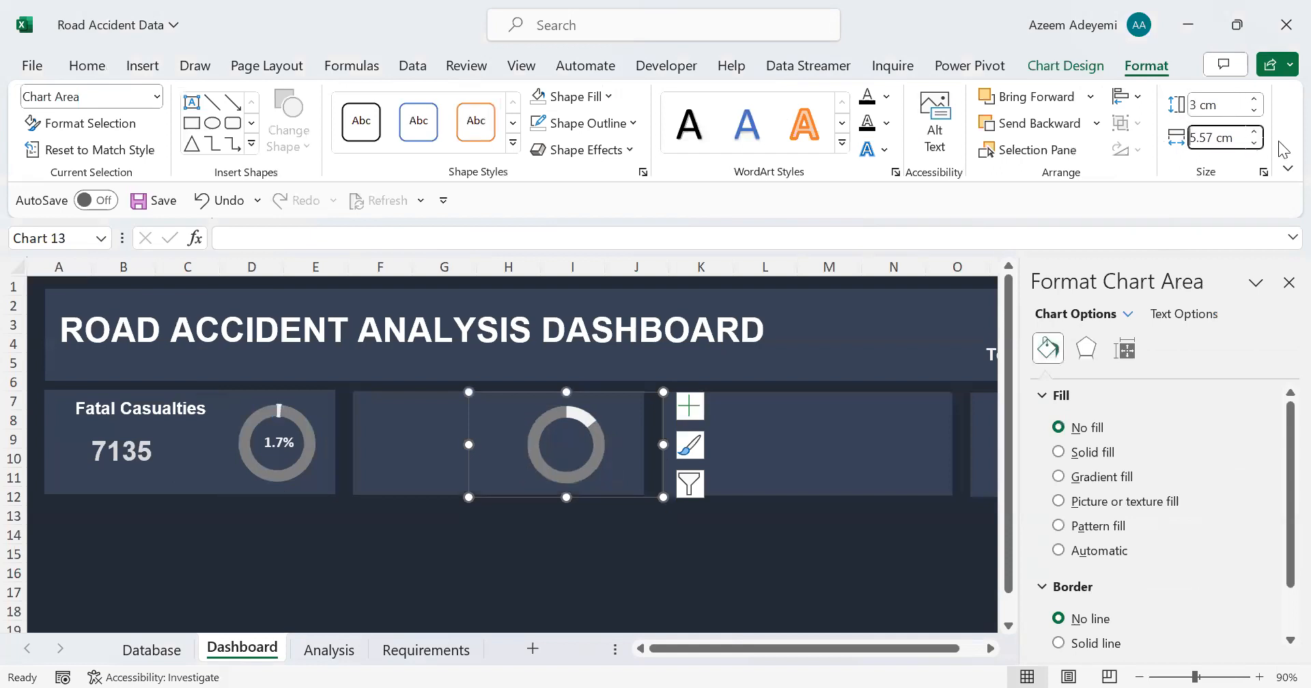
{"action": "type", "text": "3"}
{"action": "key", "text": "Return"}
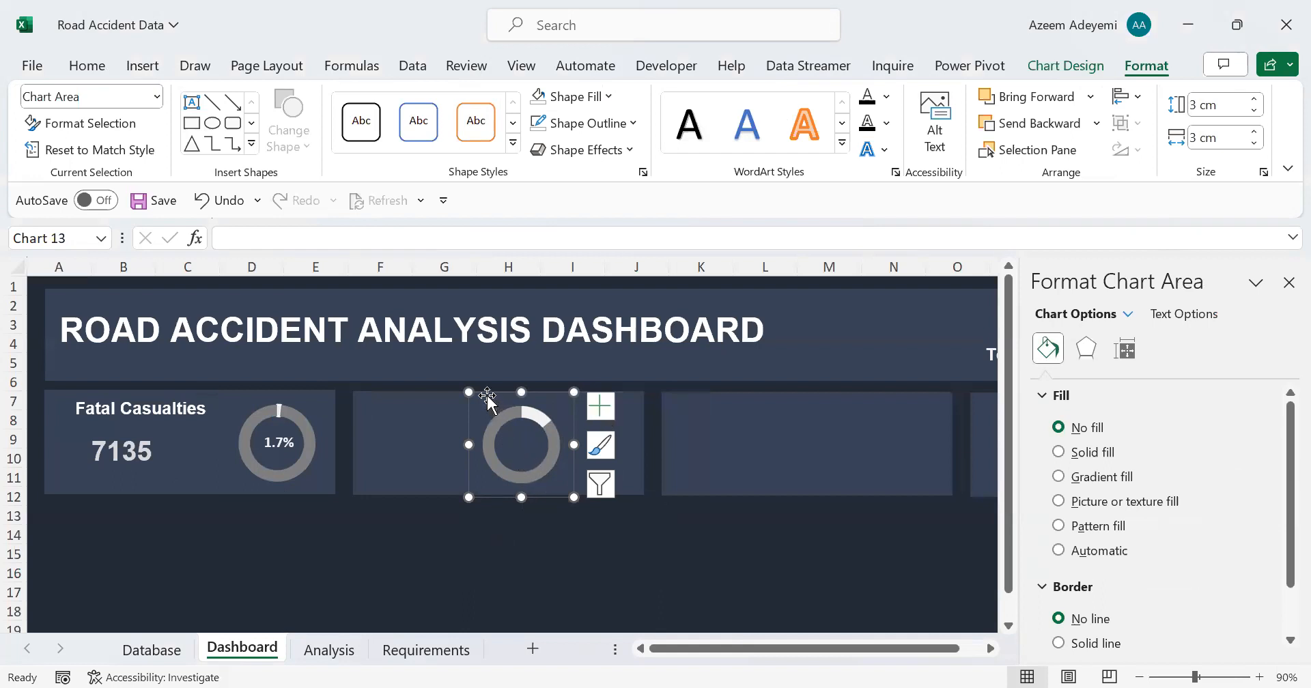
Step: Move the serious severity doughnut chart to the right end of the second card
{"action": "left_click_drag", "start_coordinate": [492, 404], "coordinate": [552, 390]}
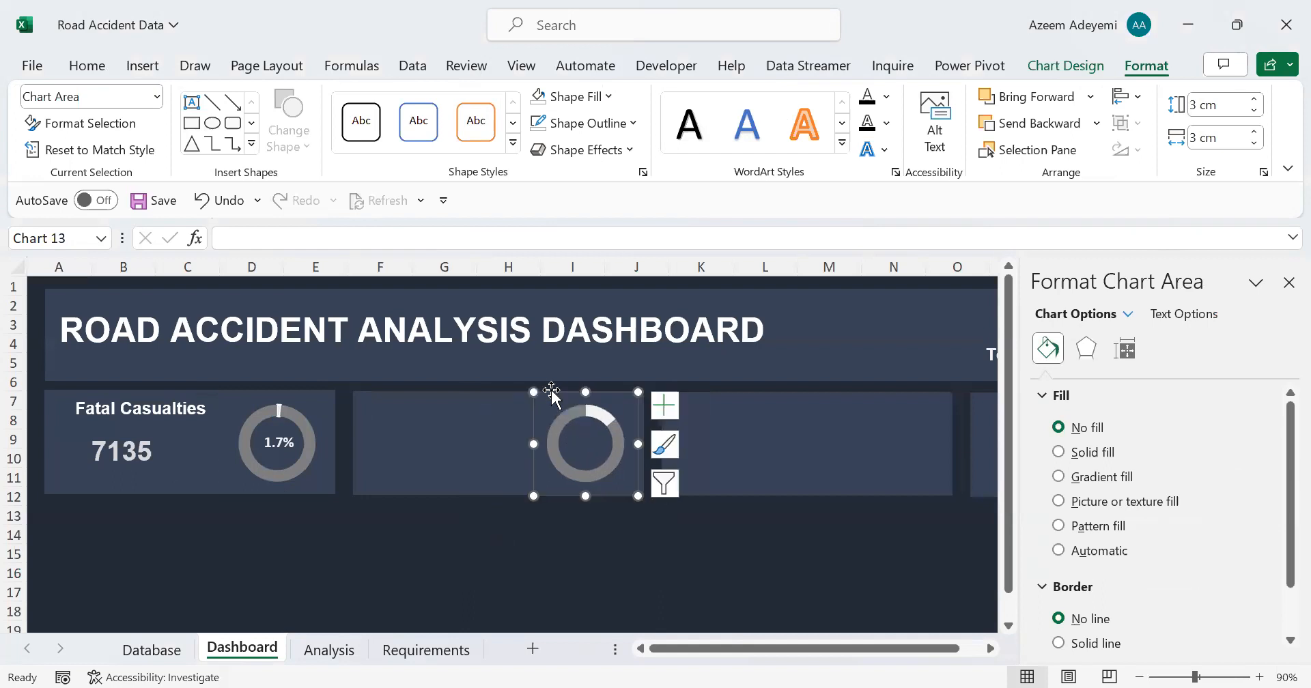
{"action": "key", "text": "Right"}
{"action": "key", "text": "Right"}
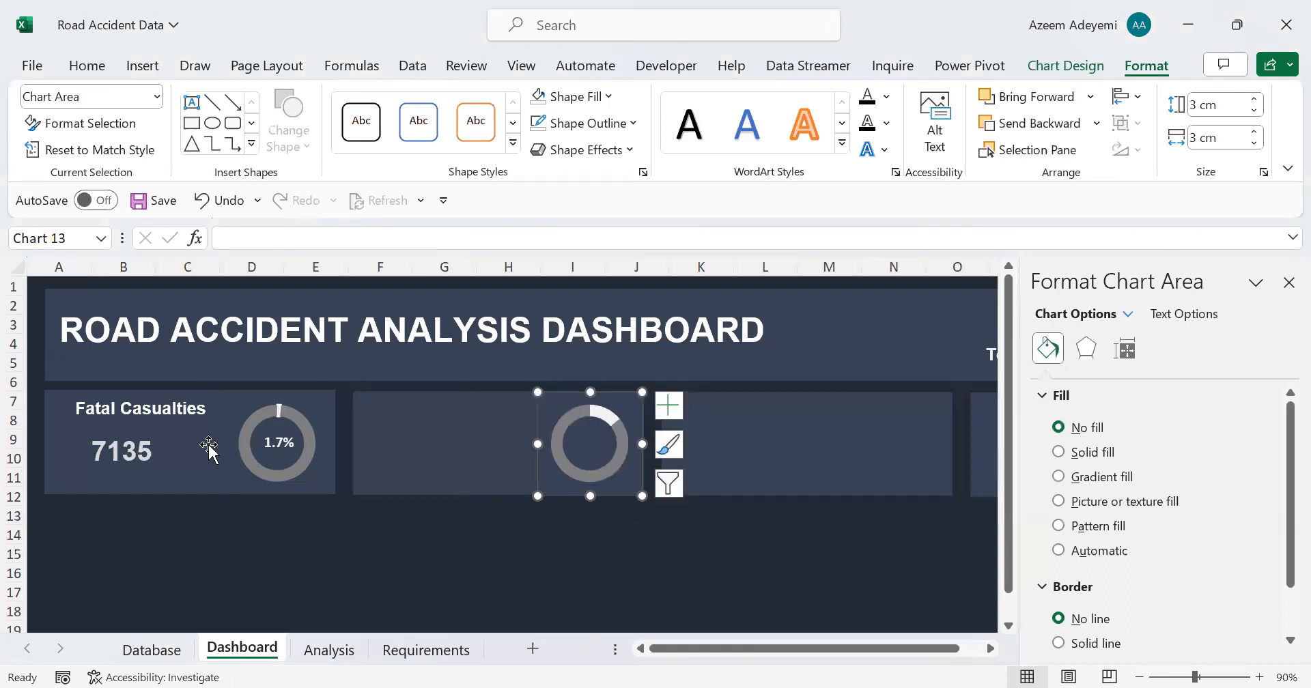
Step: Duplicate the Fatal Casualties percentage text box and place the copy in the centre of the serious severity doughnut
{"action": "left_click", "coordinate": [276, 425]}
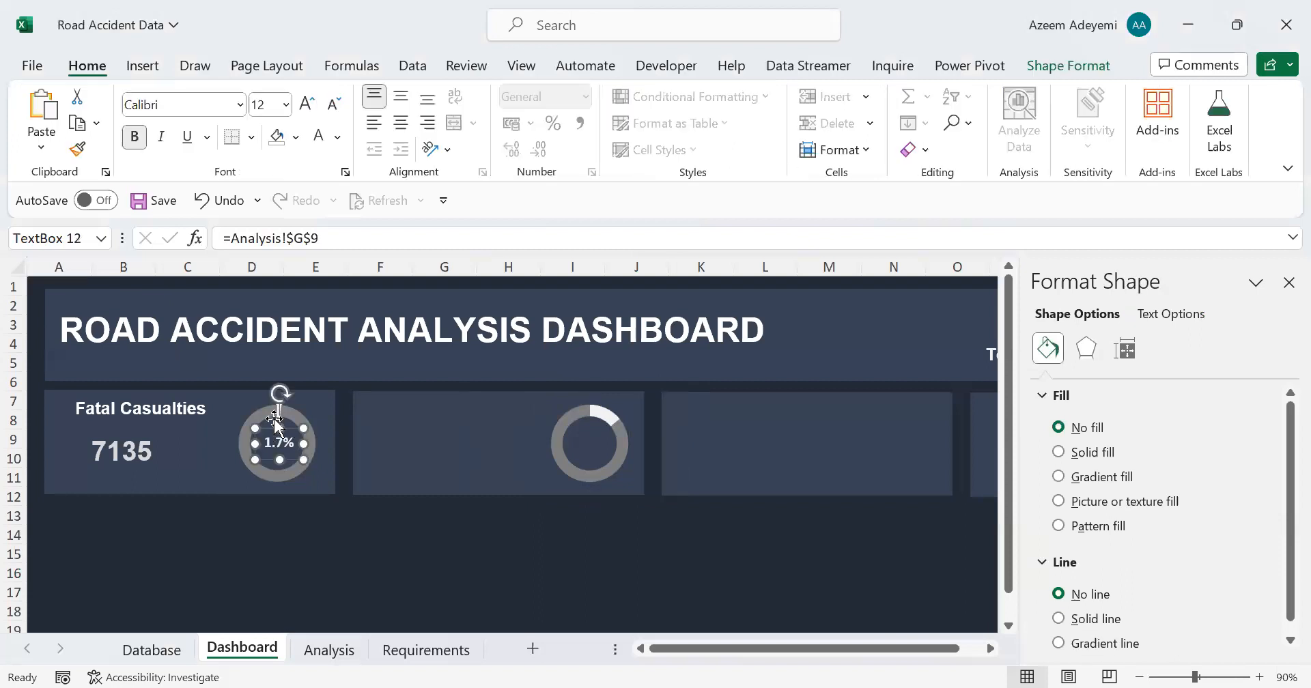
{"action": "key", "text": "ctrl+d"}
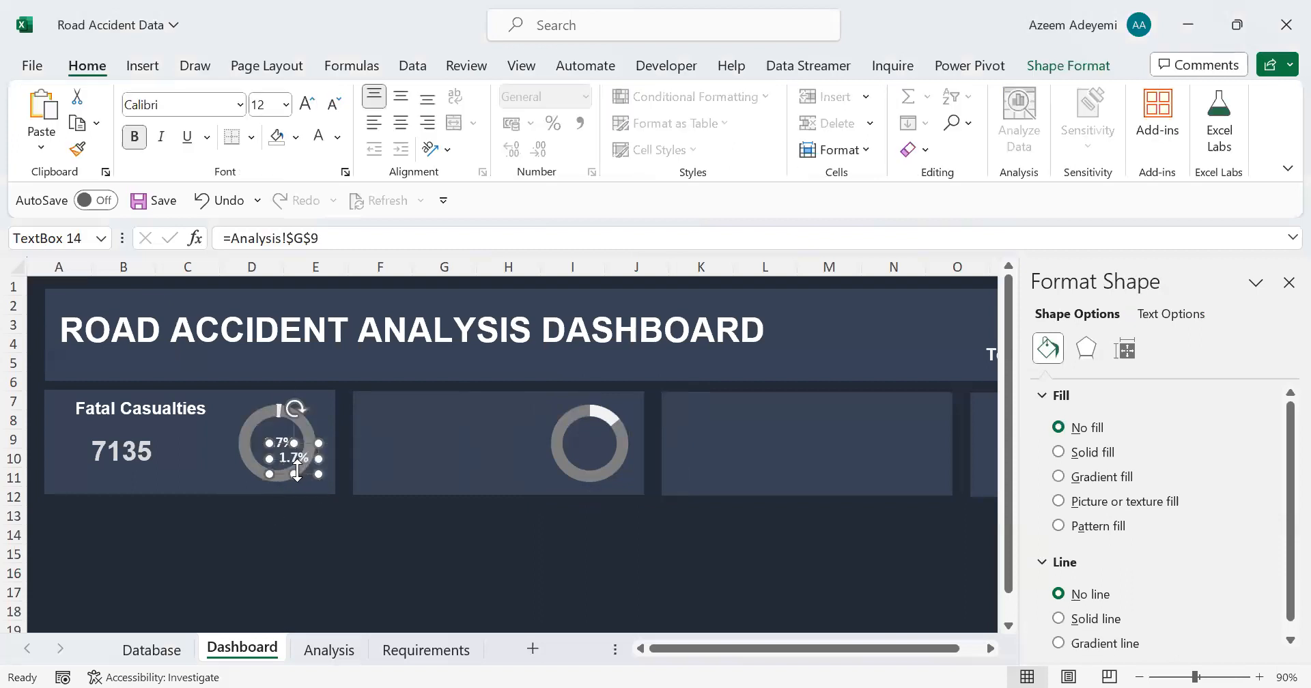
{"action": "left_click_drag", "start_coordinate": [304, 473], "coordinate": [601, 457]}
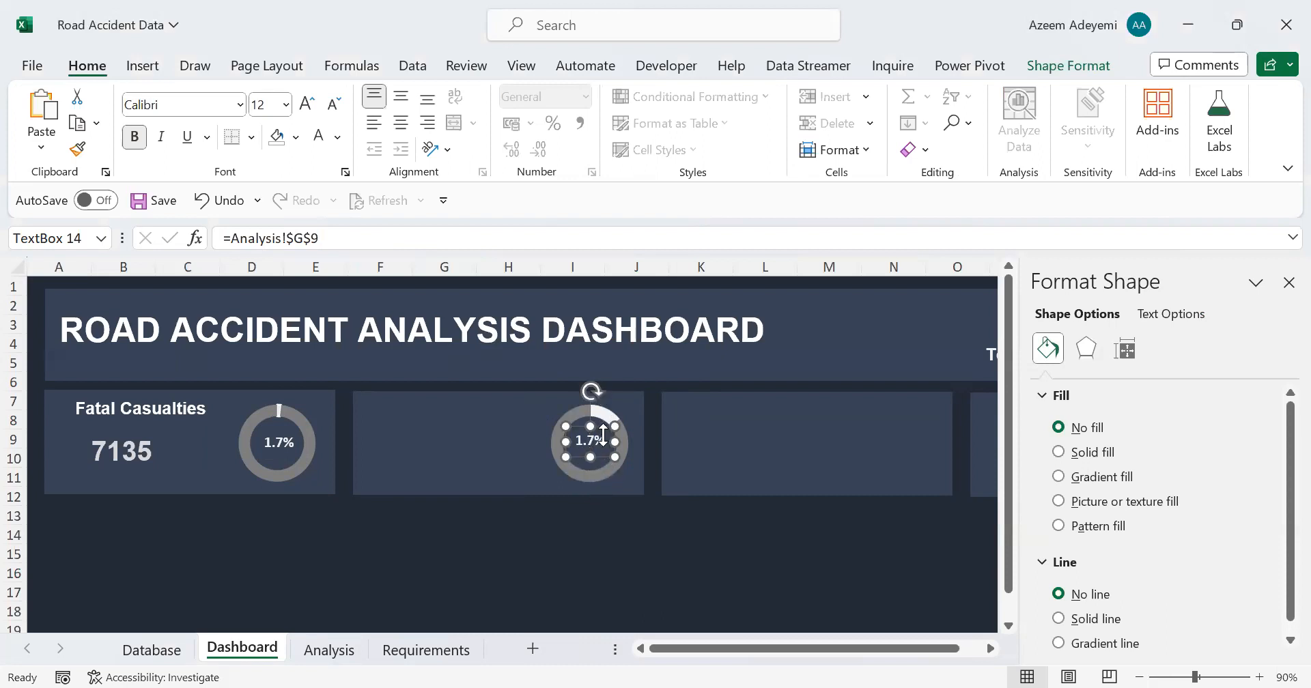
Step: Link the copied percentage text box in the serious severity doughnut to cell K9 on the Analysis sheet
{"action": "left_click_drag", "start_coordinate": [342, 241], "coordinate": [159, 224]}
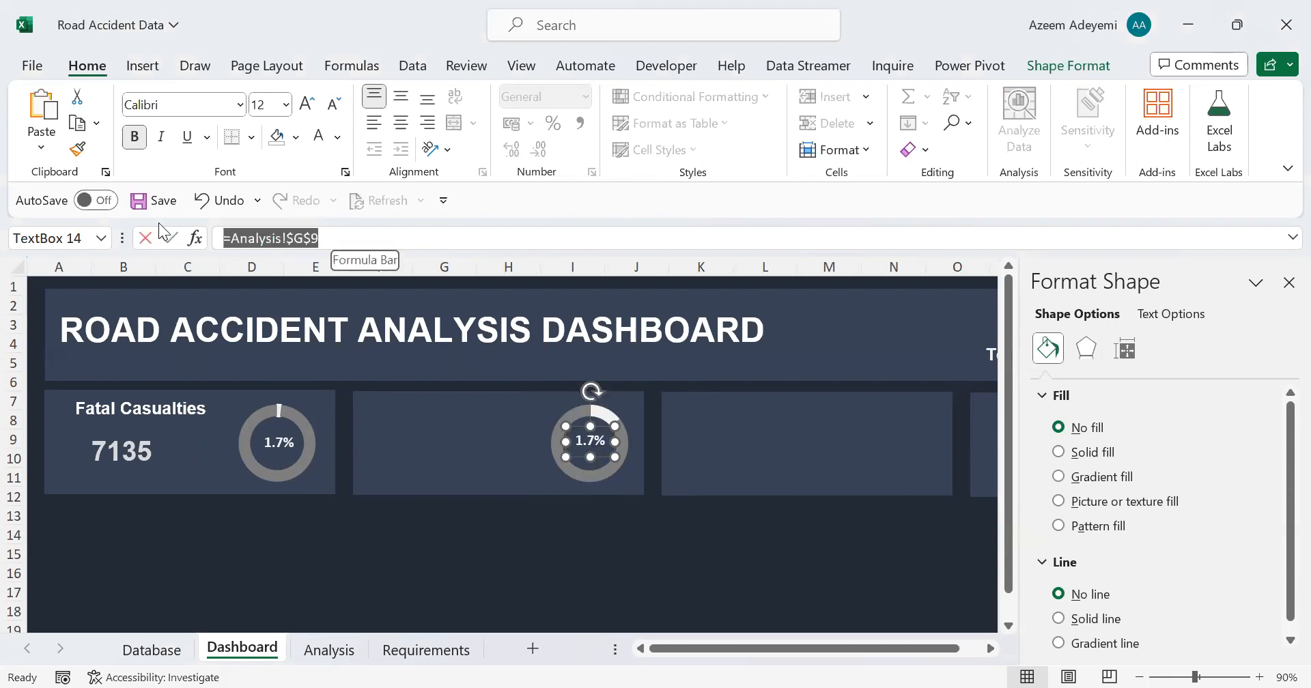
{"action": "key", "text": "BackSpace"}
{"action": "type", "text": "="}
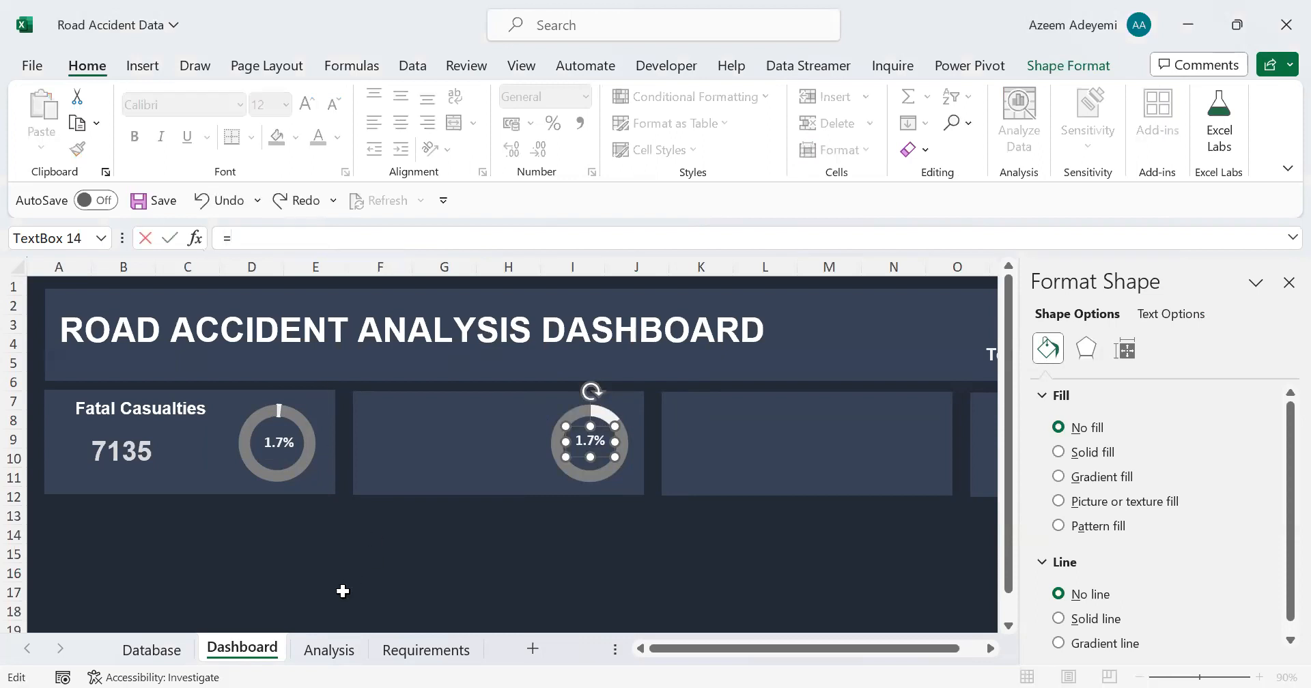
{"action": "left_click", "coordinate": [338, 653]}
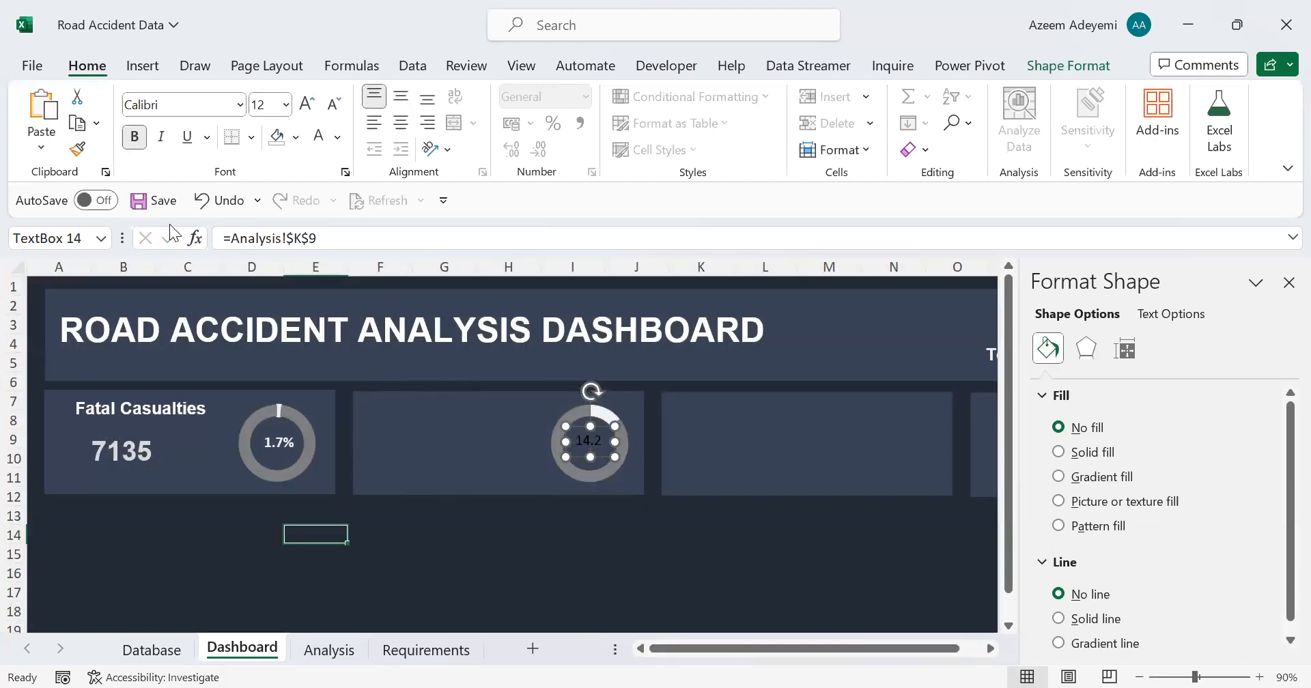
Step: Copy the Fatal Casualties percentage formatting onto the serious percentage label, then widen the label and recentre it in its doughnut
{"action": "left_click", "coordinate": [276, 451]}
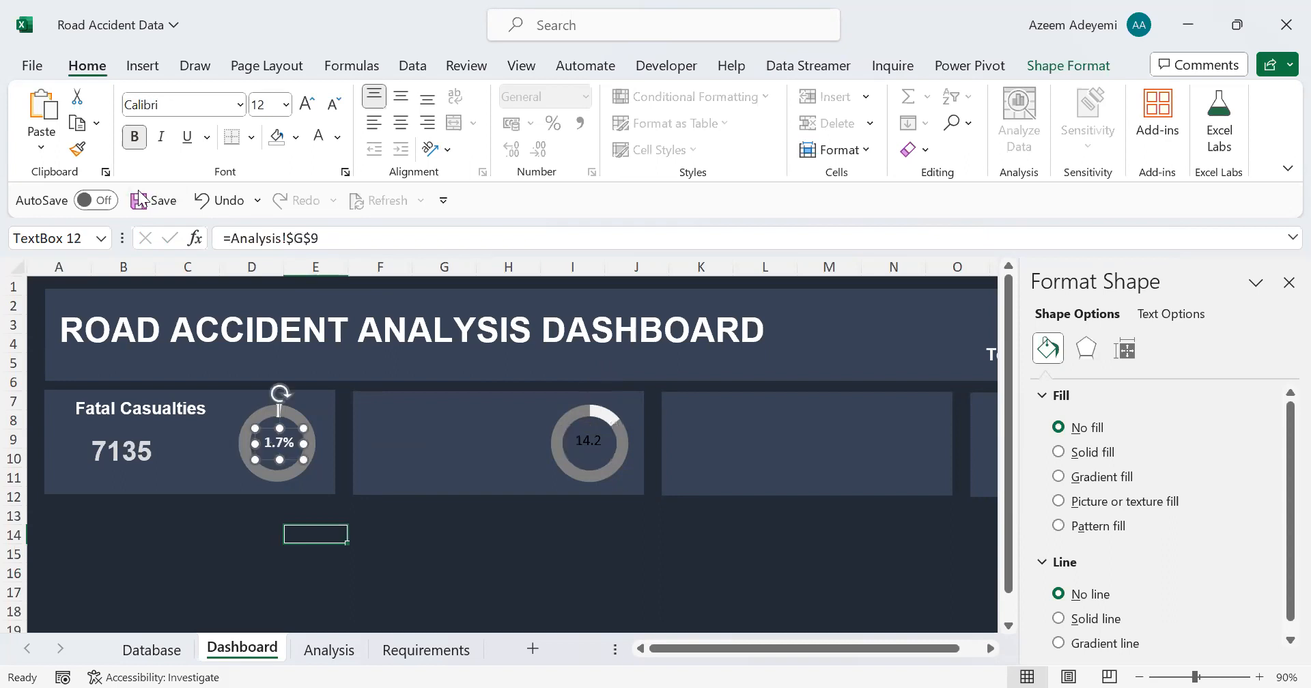
{"action": "left_click", "coordinate": [78, 150]}
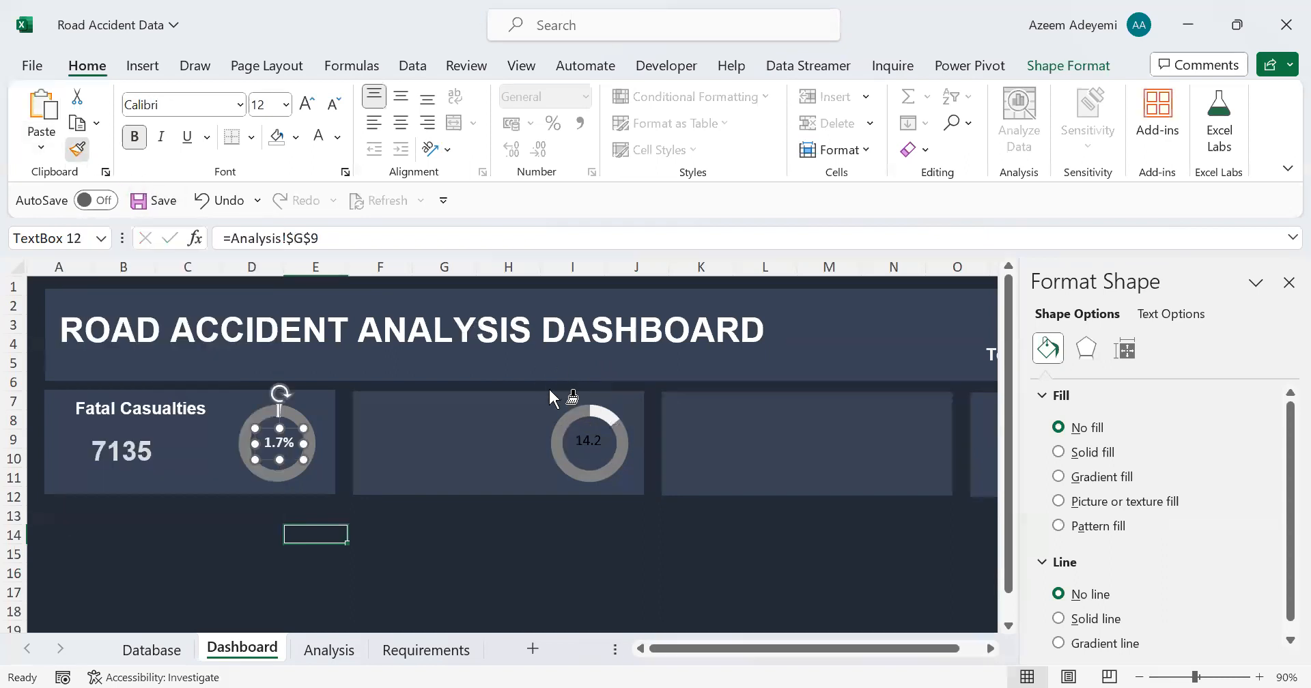
{"action": "left_click", "coordinate": [591, 440]}
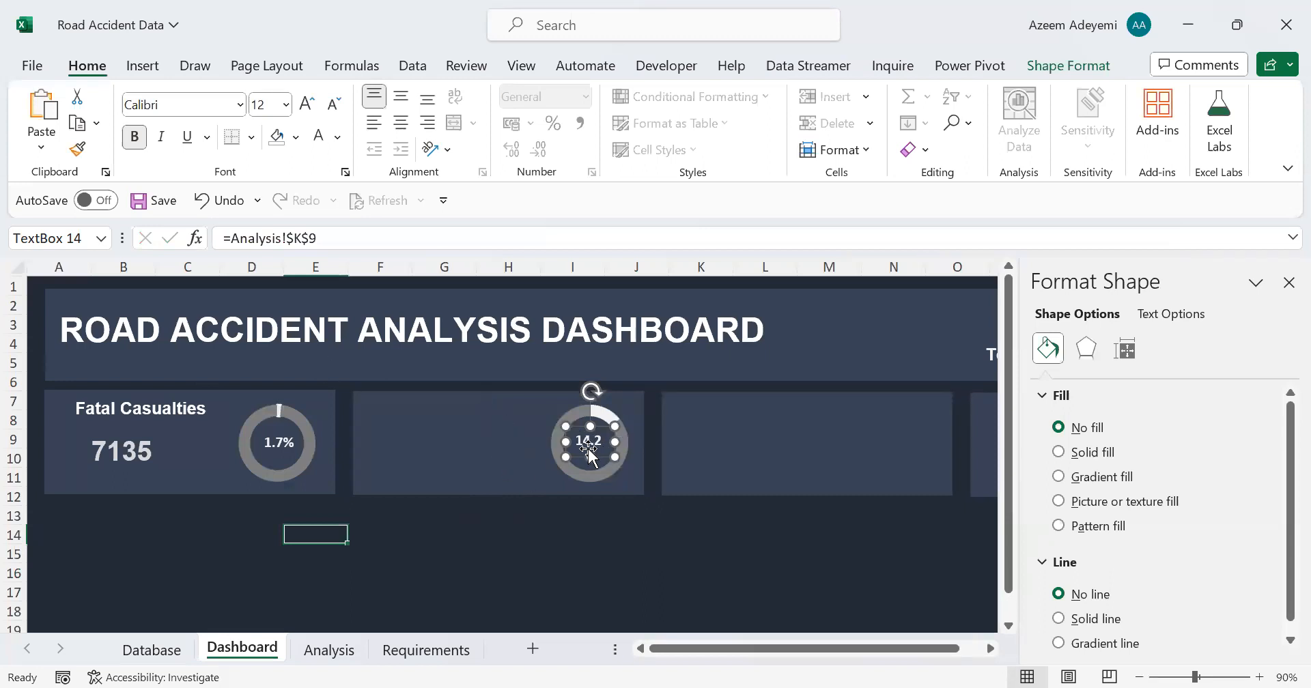
{"action": "left_click_drag", "start_coordinate": [616, 459], "coordinate": [628, 458]}
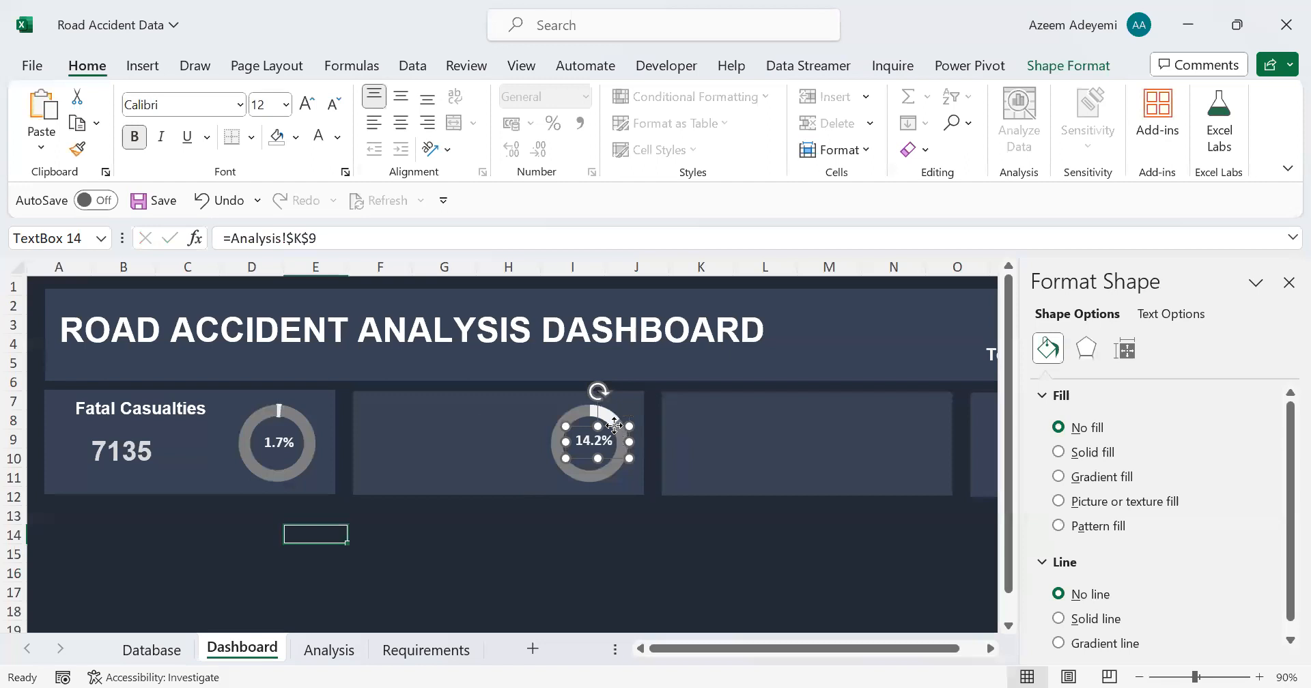
{"action": "left_click_drag", "start_coordinate": [614, 426], "coordinate": [610, 430]}
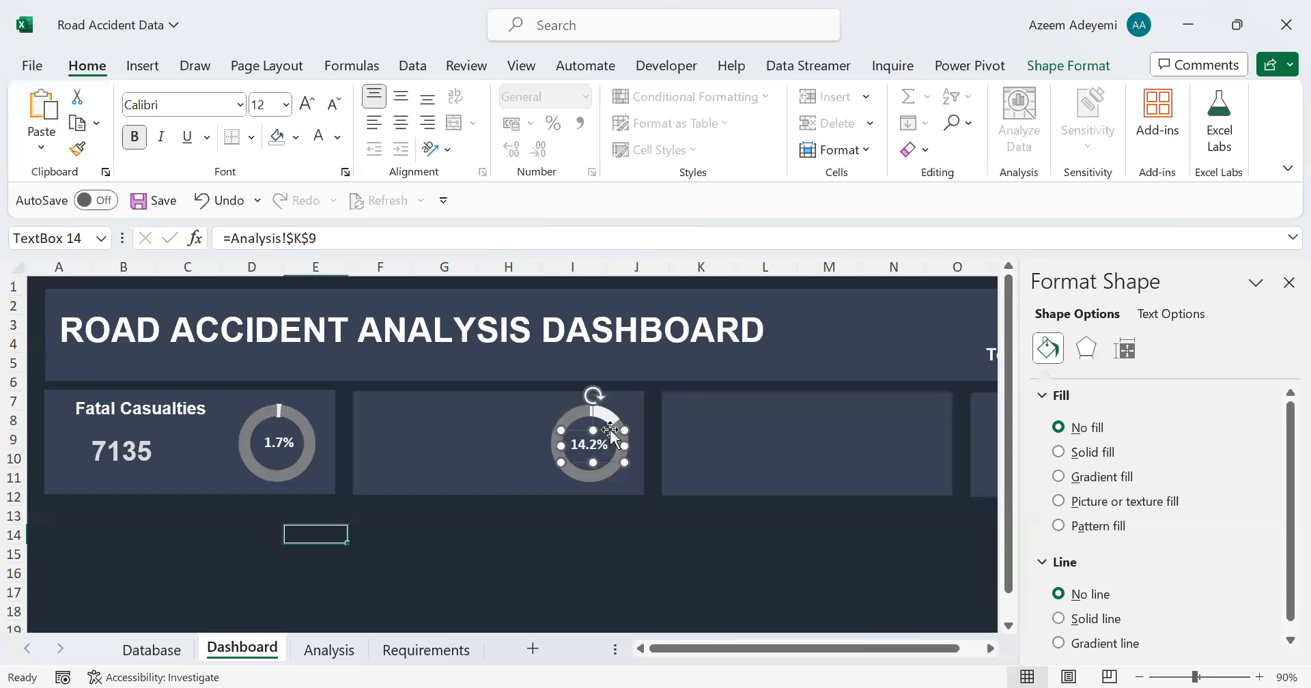
Step: Duplicate the Fatal Casualties title and value text boxes together and place the copies in the second card
{"action": "left_click", "coordinate": [118, 452]}
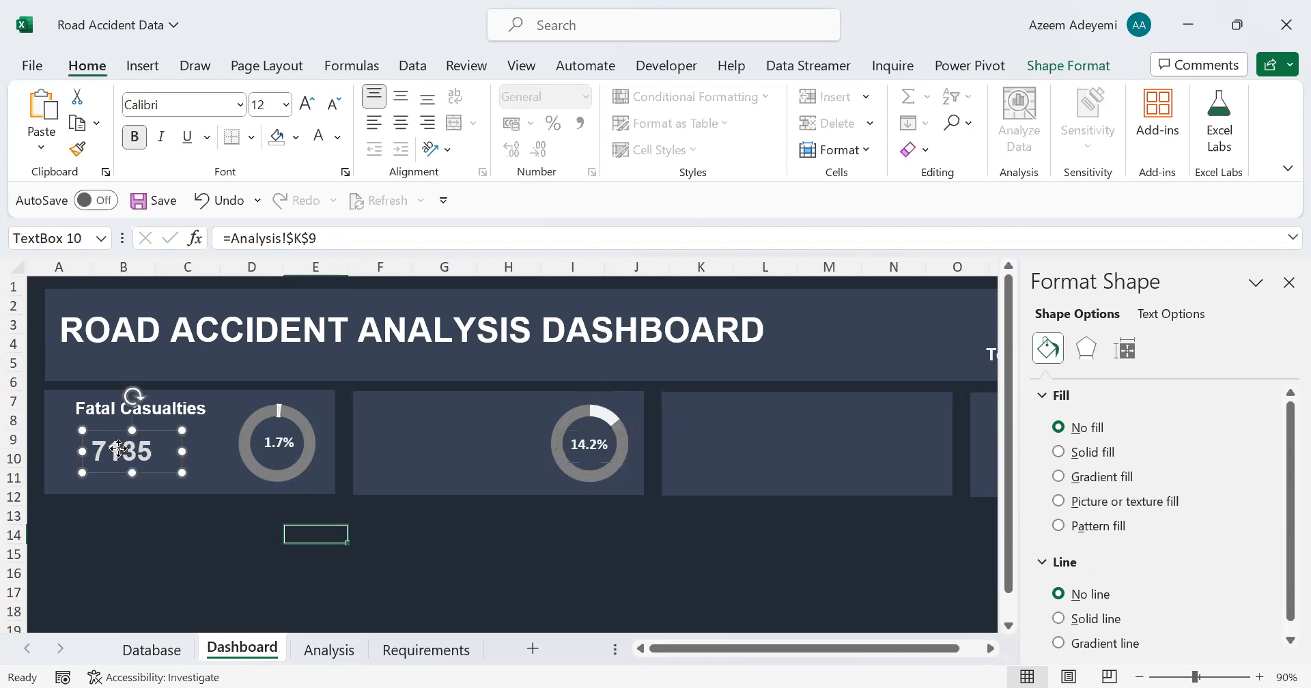
{"action": "left_click", "coordinate": [173, 406], "text": "shift"}
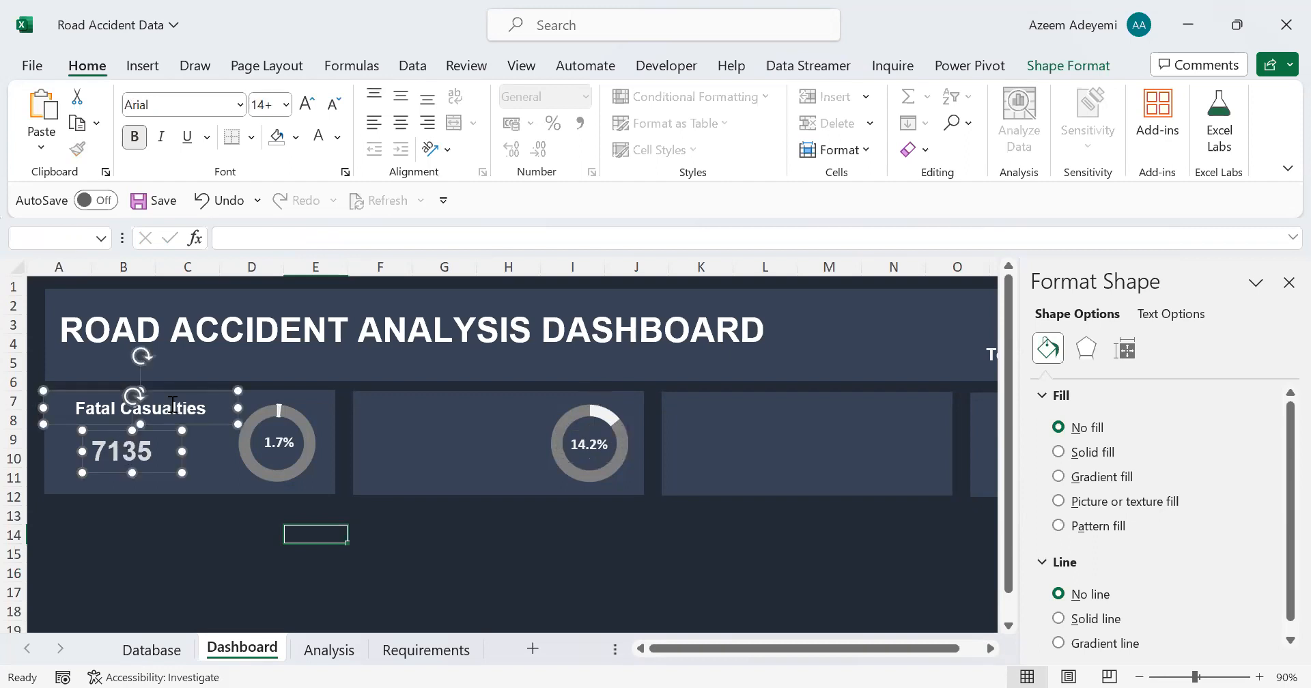
{"action": "key", "text": "ctrl+d"}
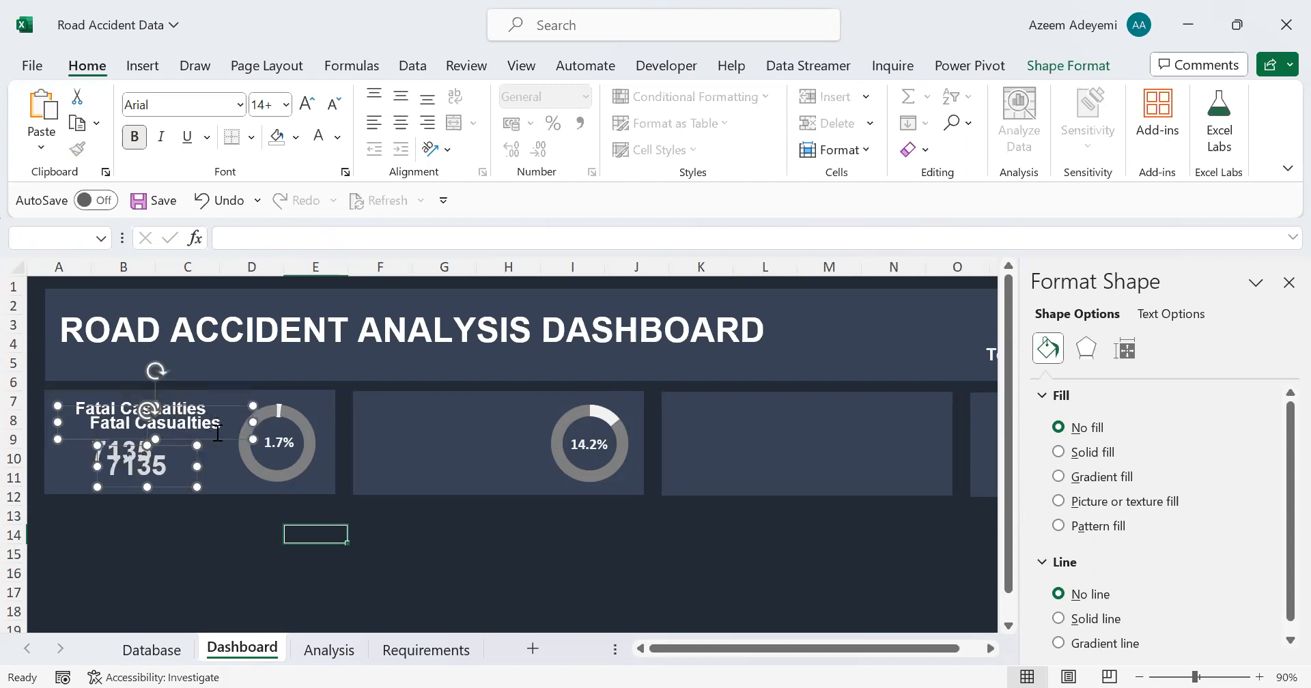
{"action": "left_click_drag", "start_coordinate": [217, 433], "coordinate": [500, 433]}
{"action": "left_click", "coordinate": [497, 512]}
Step: Change the second card's title to Serious Casualties
{"action": "left_click", "coordinate": [435, 406]}
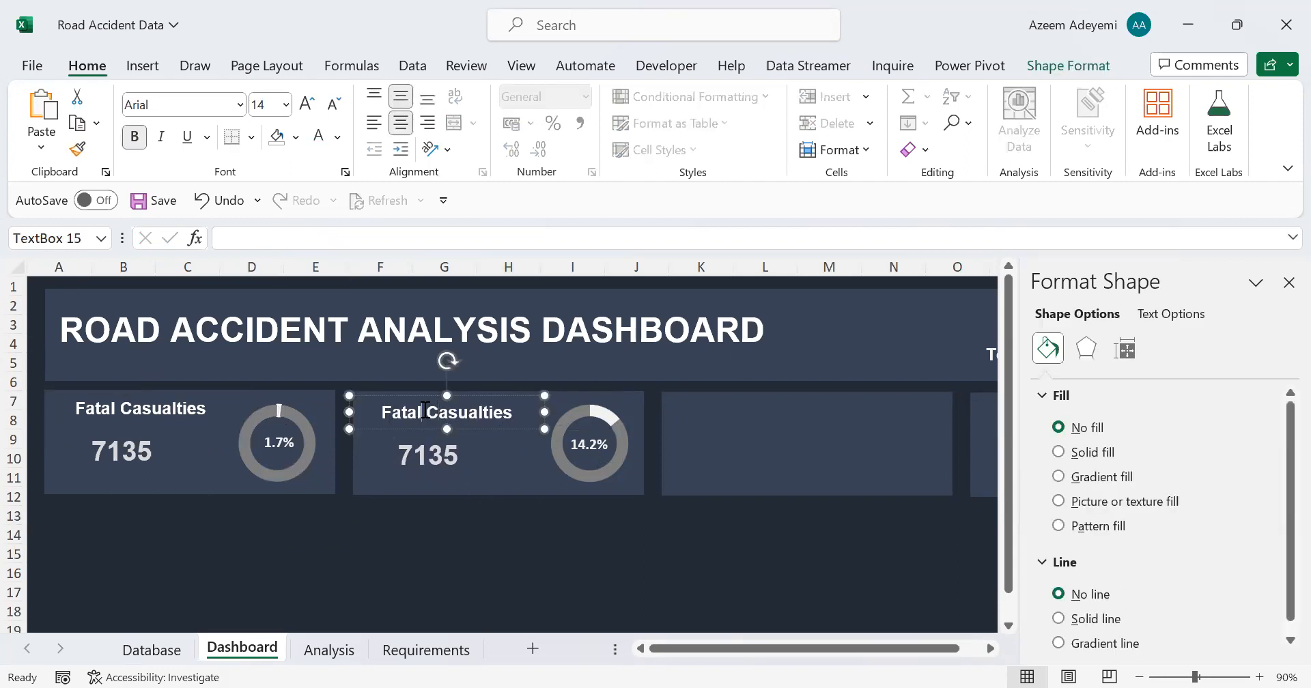
{"action": "left_click_drag", "start_coordinate": [424, 409], "coordinate": [377, 412]}
{"action": "type", "text": "Serious"}
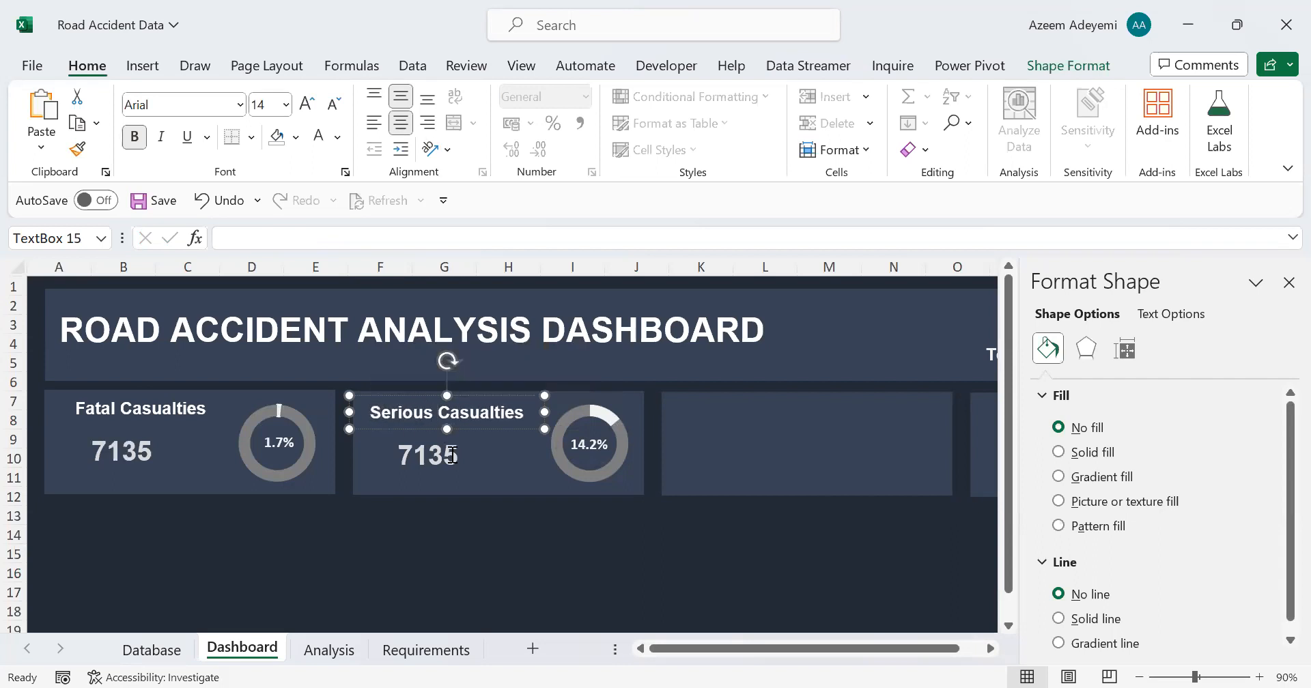
{"action": "left_click", "coordinate": [478, 531]}
Step: Link the Serious Casualties value text box to cell J9 on the Analysis sheet
{"action": "left_click", "coordinate": [363, 470]}
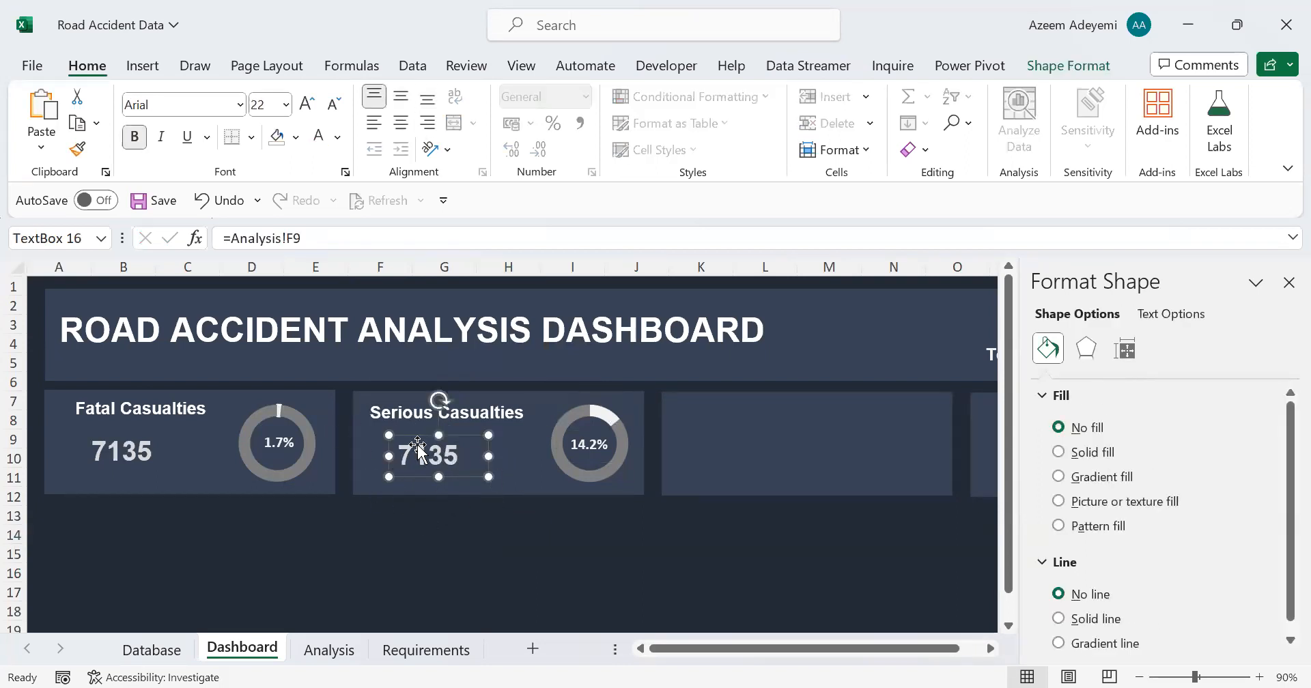
{"action": "left_click_drag", "start_coordinate": [304, 239], "coordinate": [228, 238]}
{"action": "key", "text": "BackSpace"}
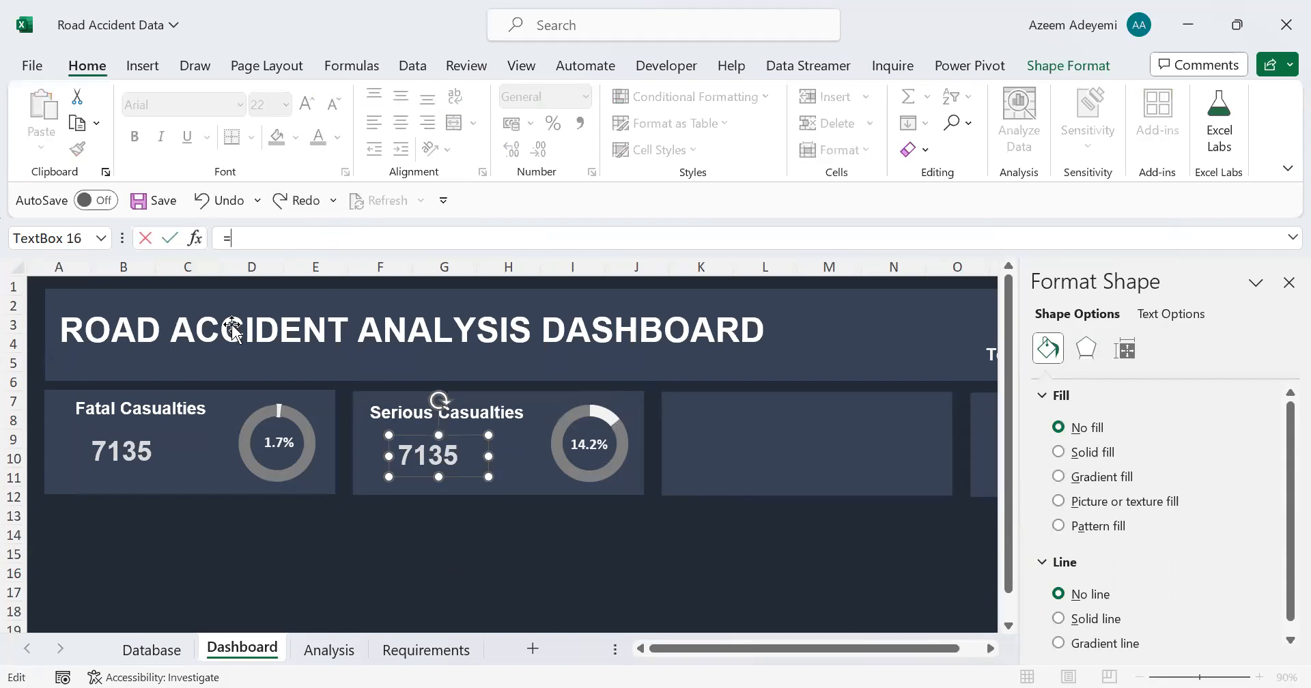
{"action": "left_click", "coordinate": [334, 652]}
{"action": "left_click", "coordinate": [782, 458]}
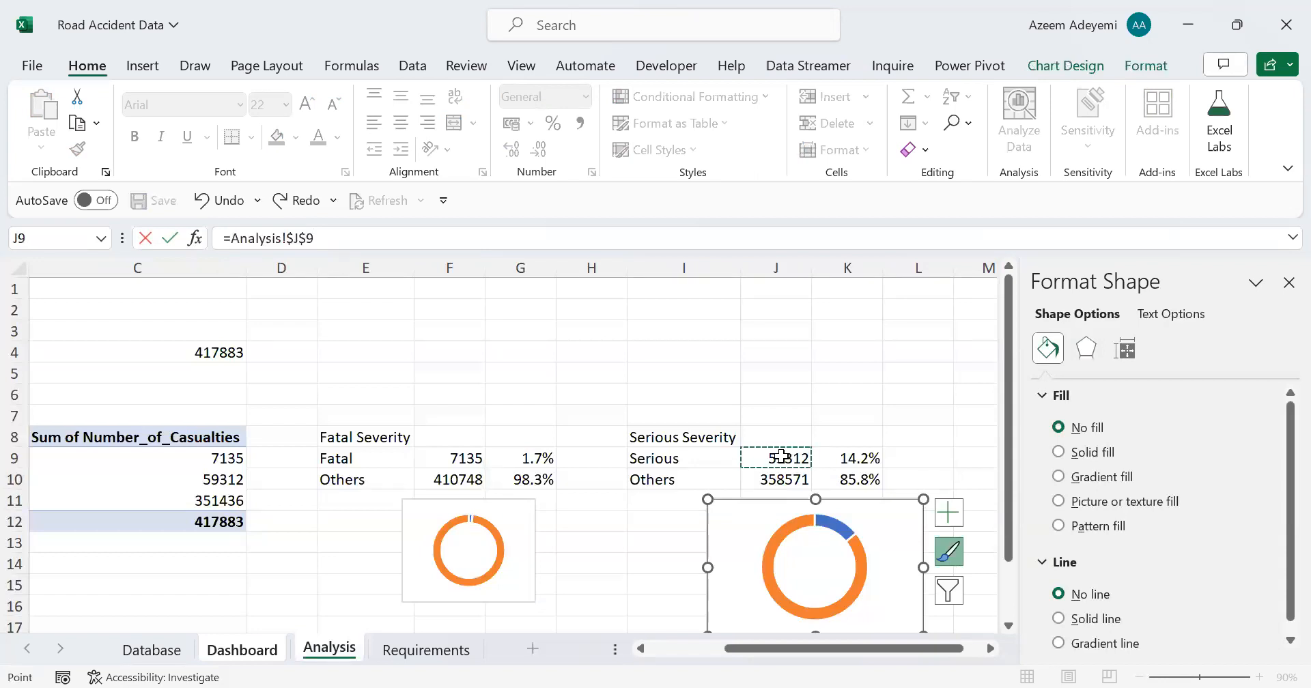
{"action": "key", "text": "Return"}
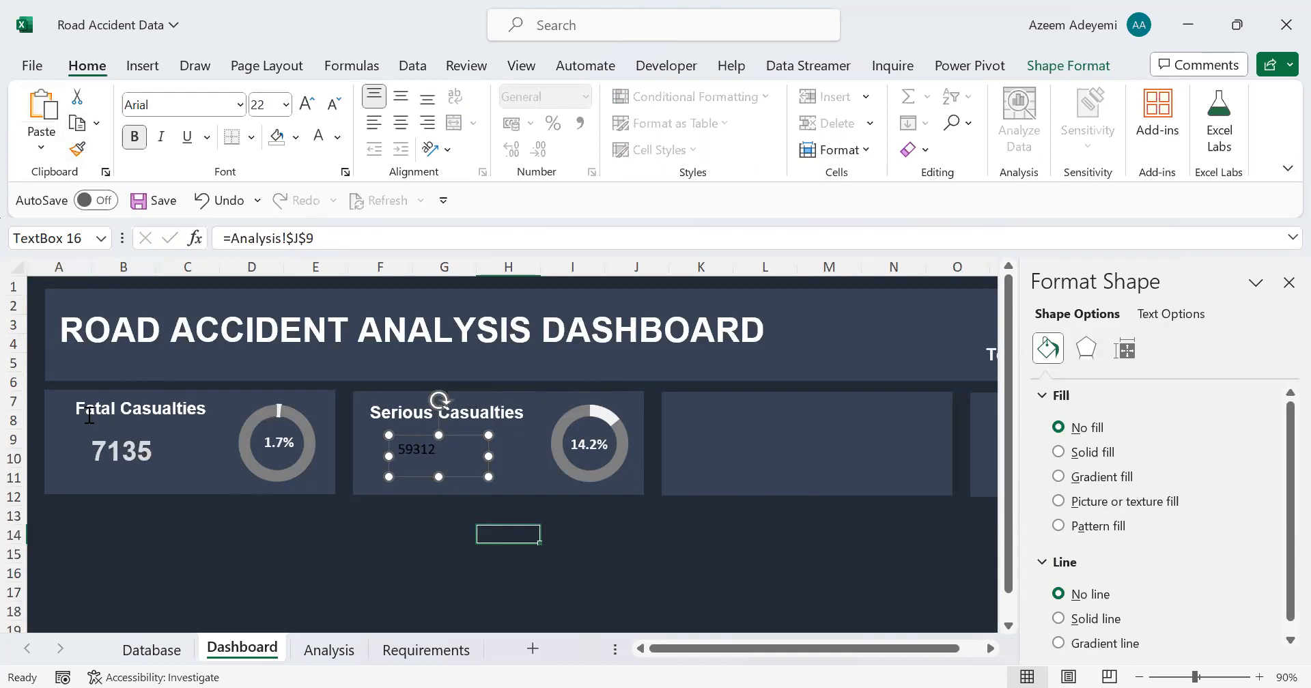
Step: Copy the Fatal Casualties value's formatting onto the Serious Casualties value and close the shape formatting options
{"action": "left_click", "coordinate": [99, 451]}
{"action": "left_click", "coordinate": [77, 150]}
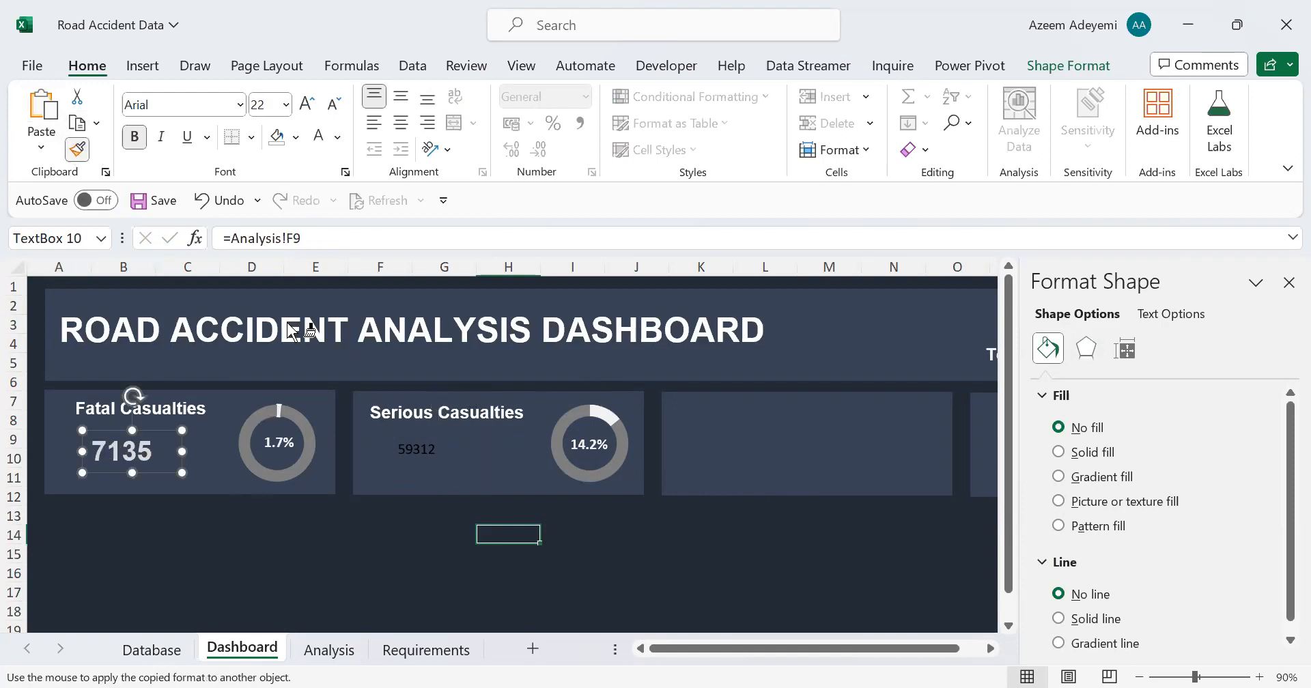
{"action": "left_click", "coordinate": [416, 451]}
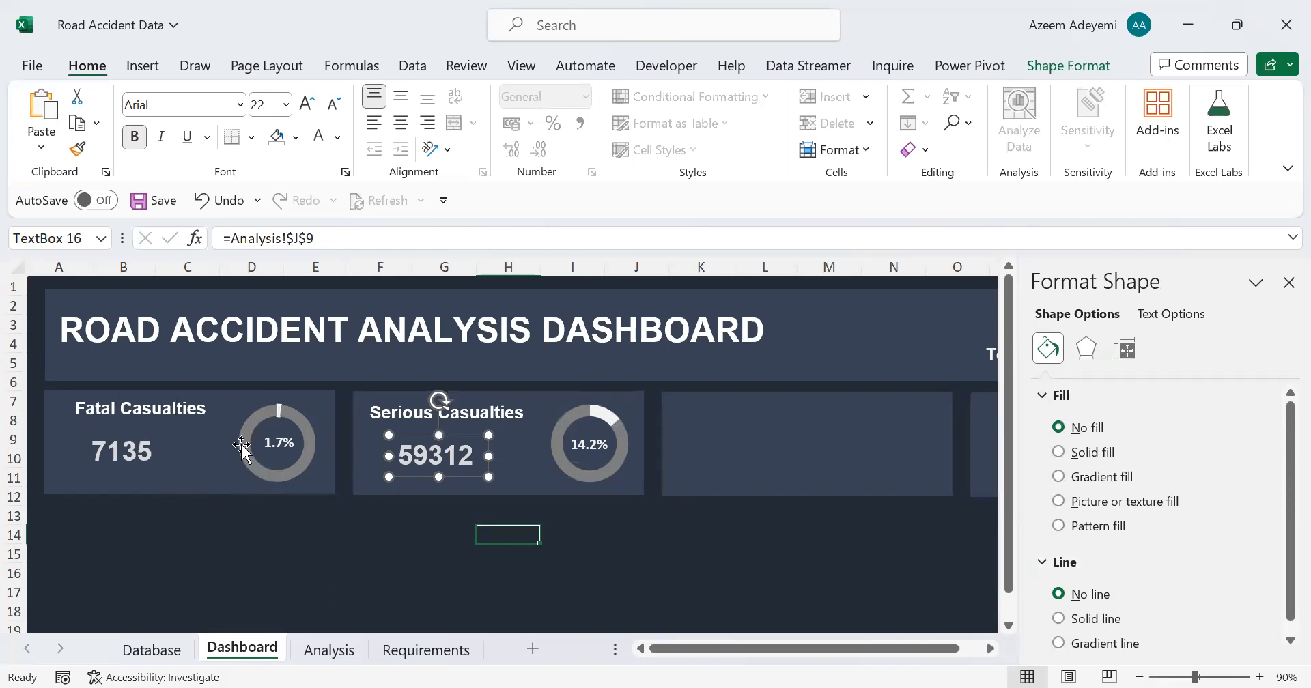
{"action": "left_click", "coordinate": [1288, 283]}
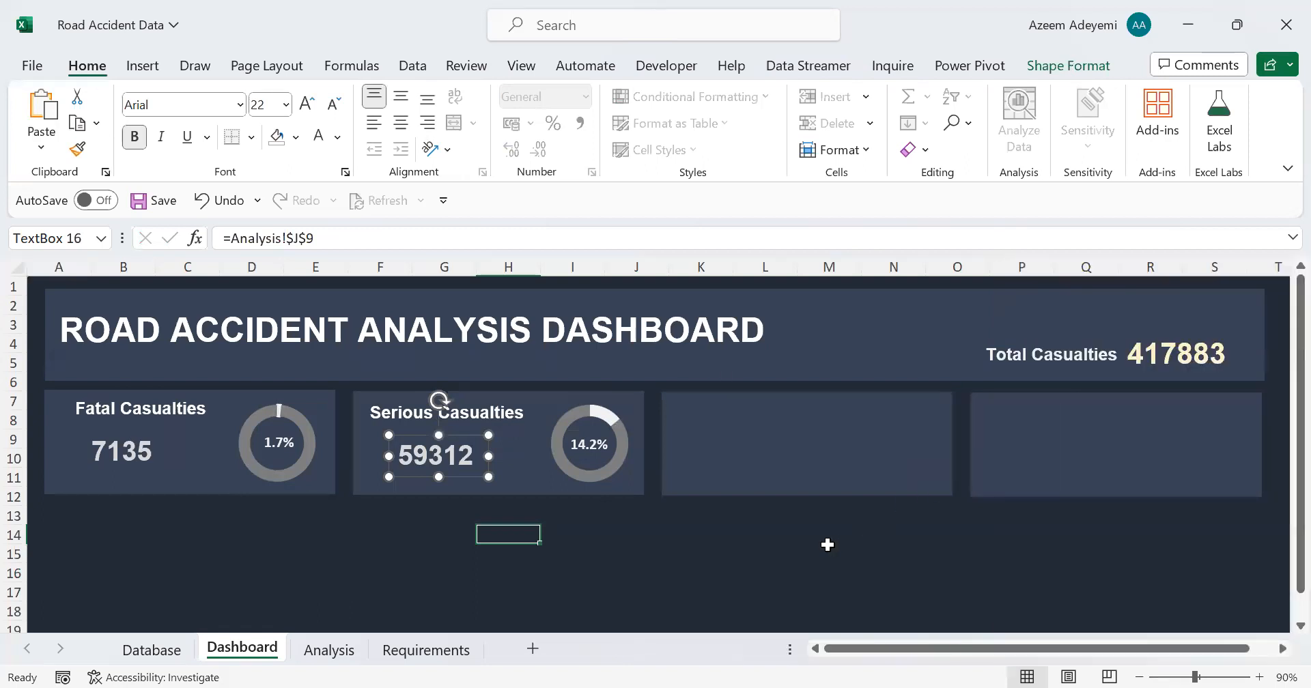
{"action": "left_click", "coordinate": [701, 549]}
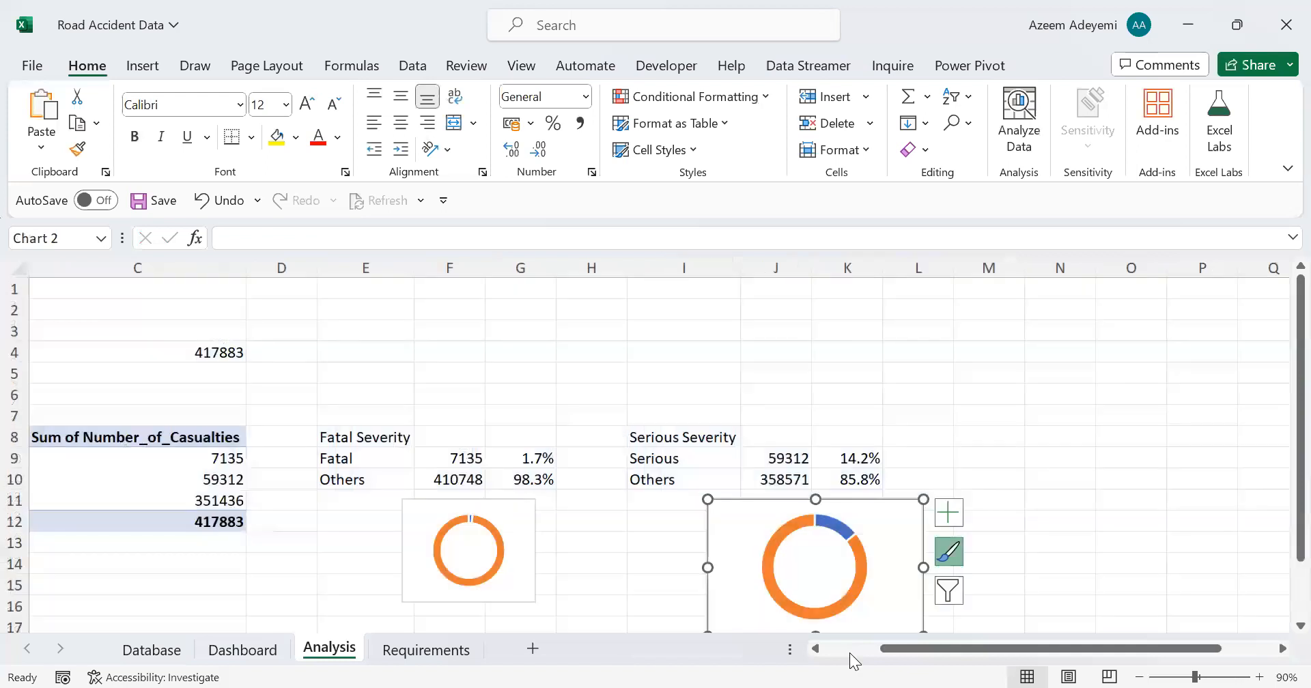
{"action": "left_click", "coordinate": [749, 618]}
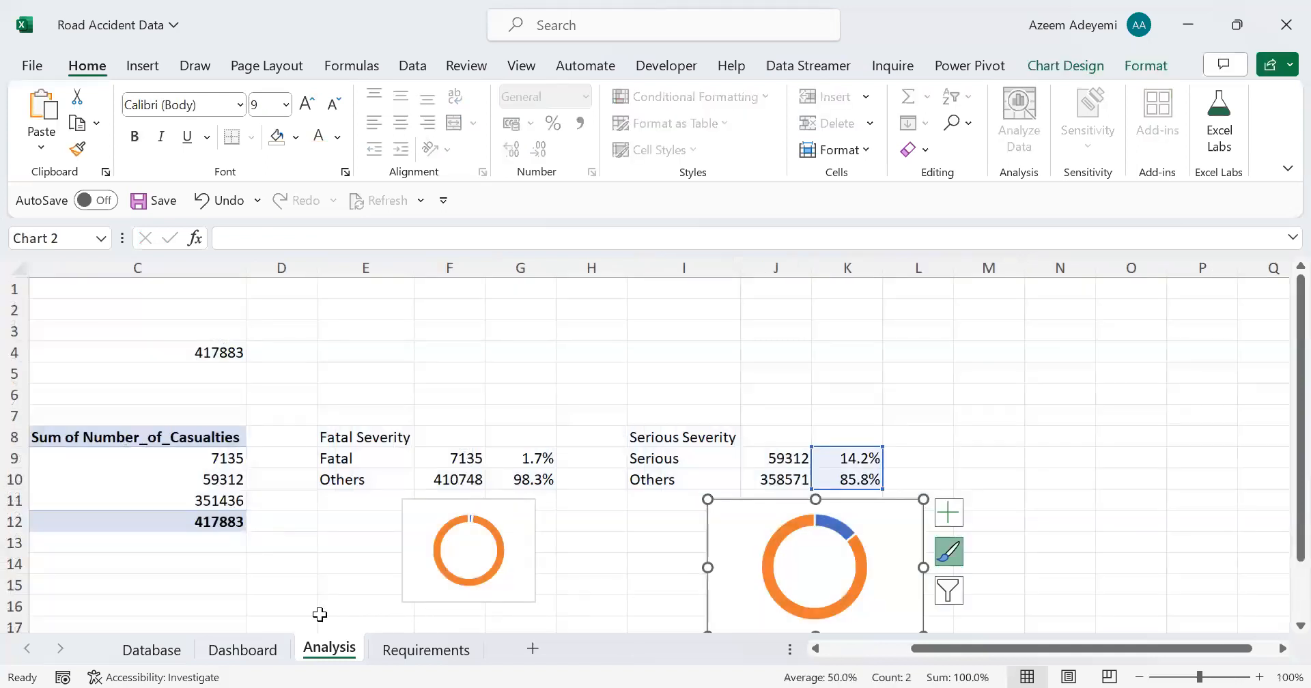
{"action": "scroll", "coordinate": [450, 514], "scroll_direction": "left", "scroll_amount": 2}
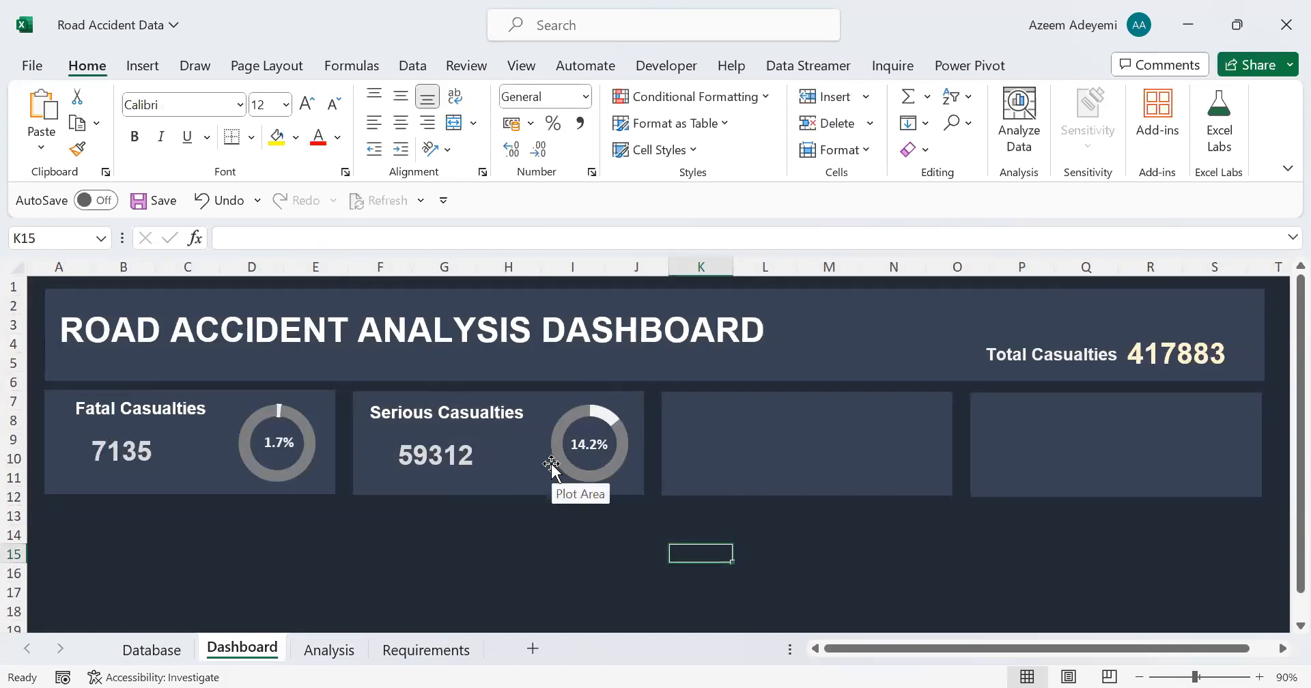
Step: Duplicate the Serious Casualties title and value text boxes twice, placing one pair in the third card and one in the fourth
{"action": "left_click", "coordinate": [448, 457]}
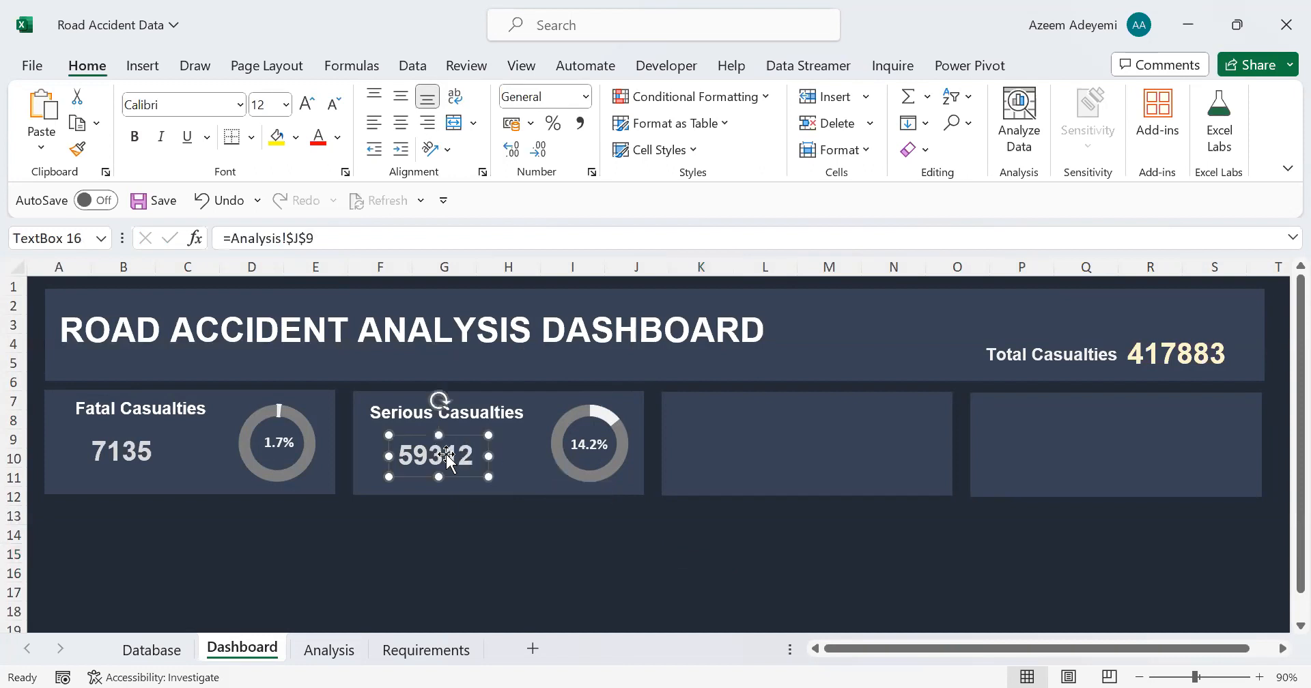
{"action": "left_click", "coordinate": [378, 409], "text": "ctrl"}
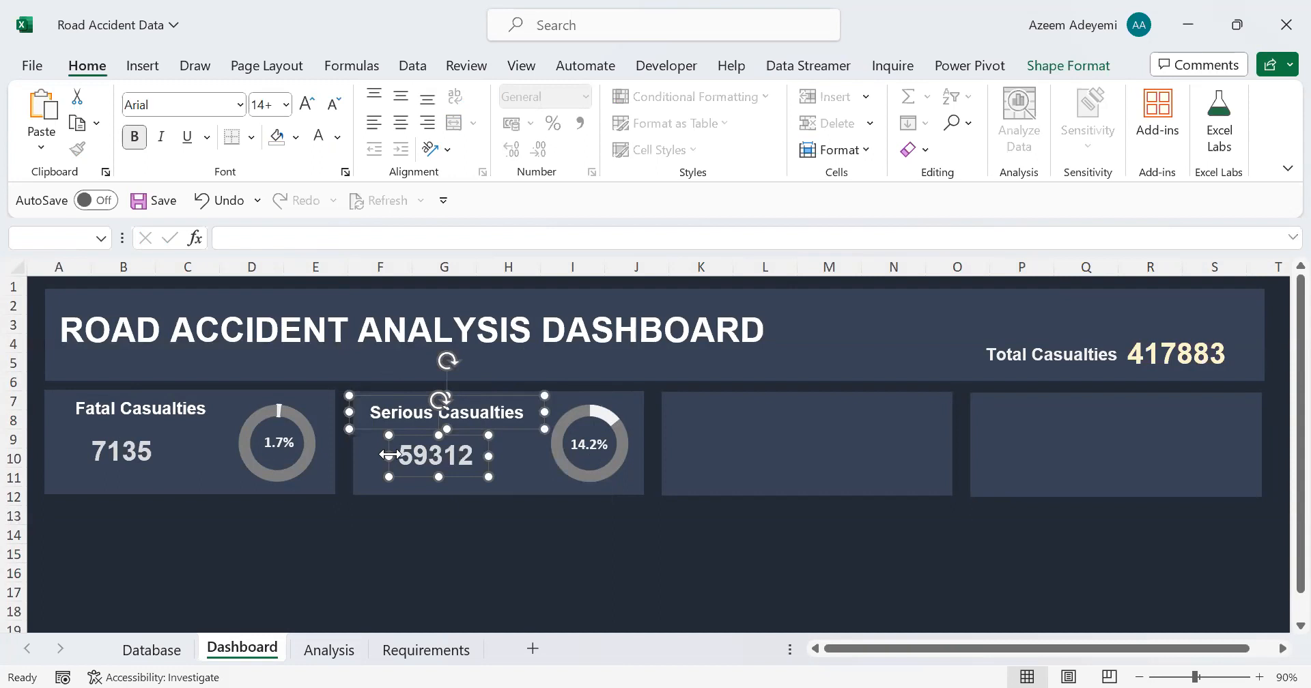
{"action": "key", "text": "ctrl+d"}
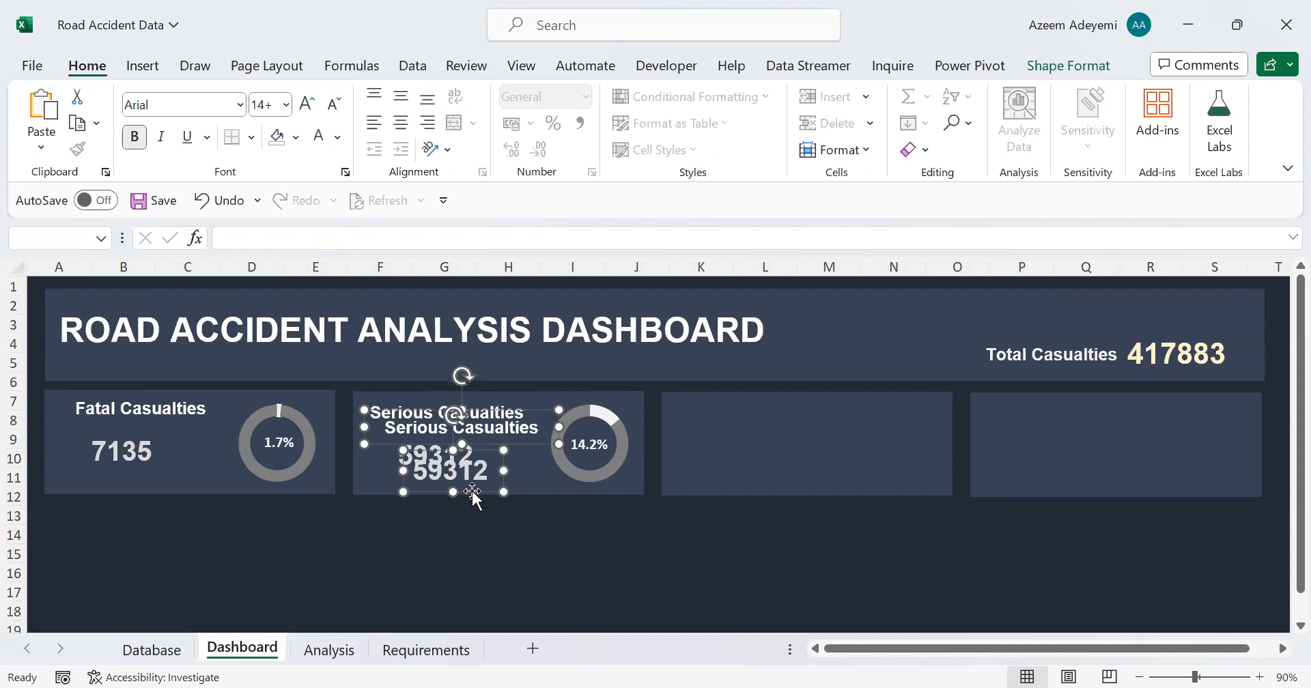
{"action": "left_click_drag", "start_coordinate": [636, 507], "coordinate": [765, 476]}
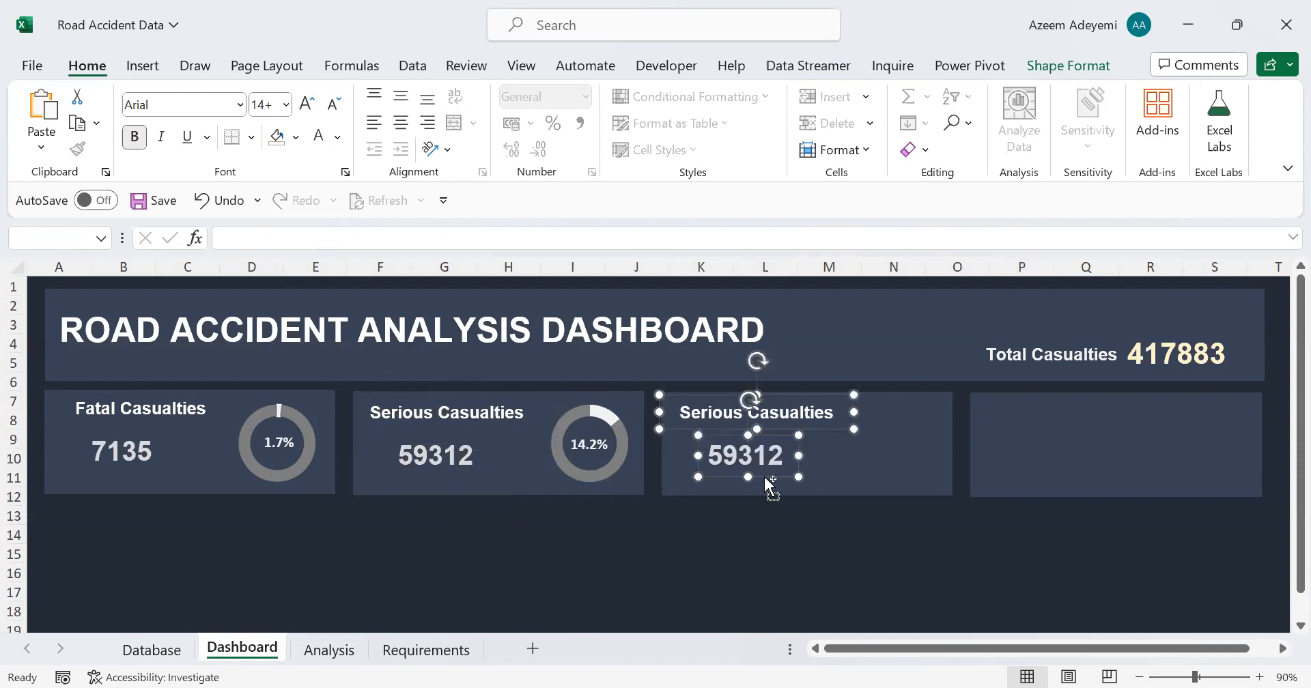
{"action": "key", "text": "ctrl+d"}
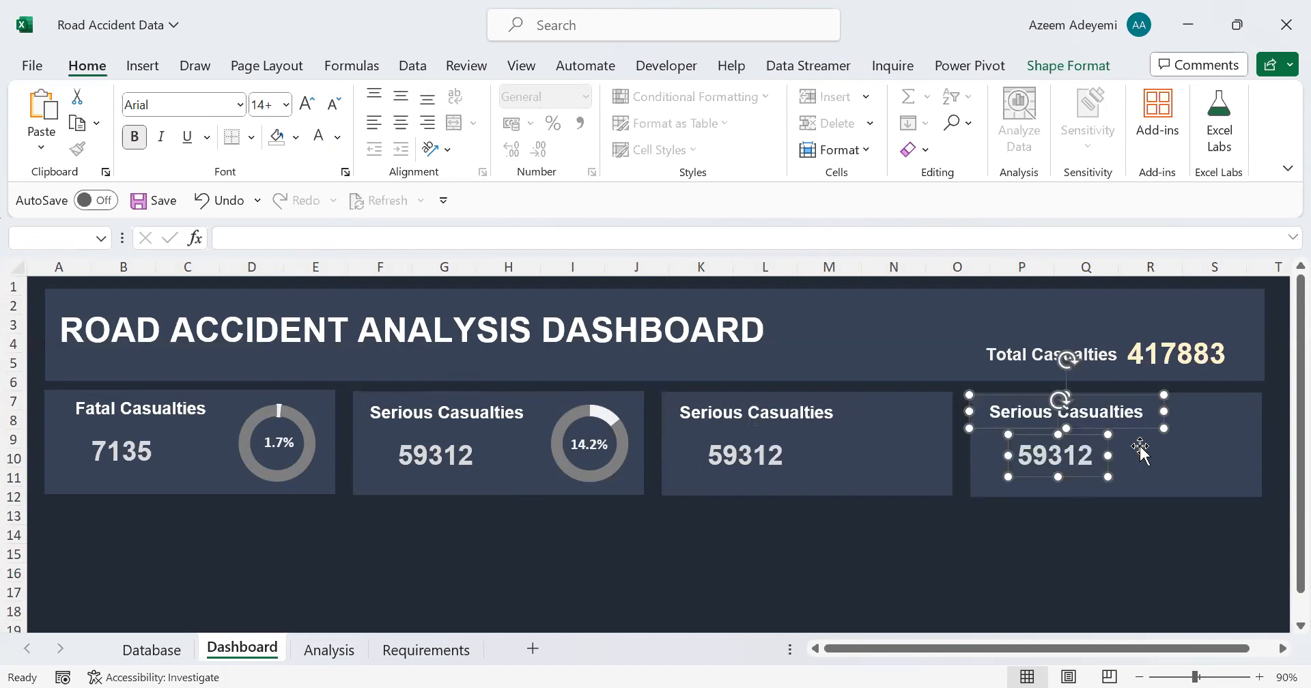
{"action": "left_click", "coordinate": [769, 533]}
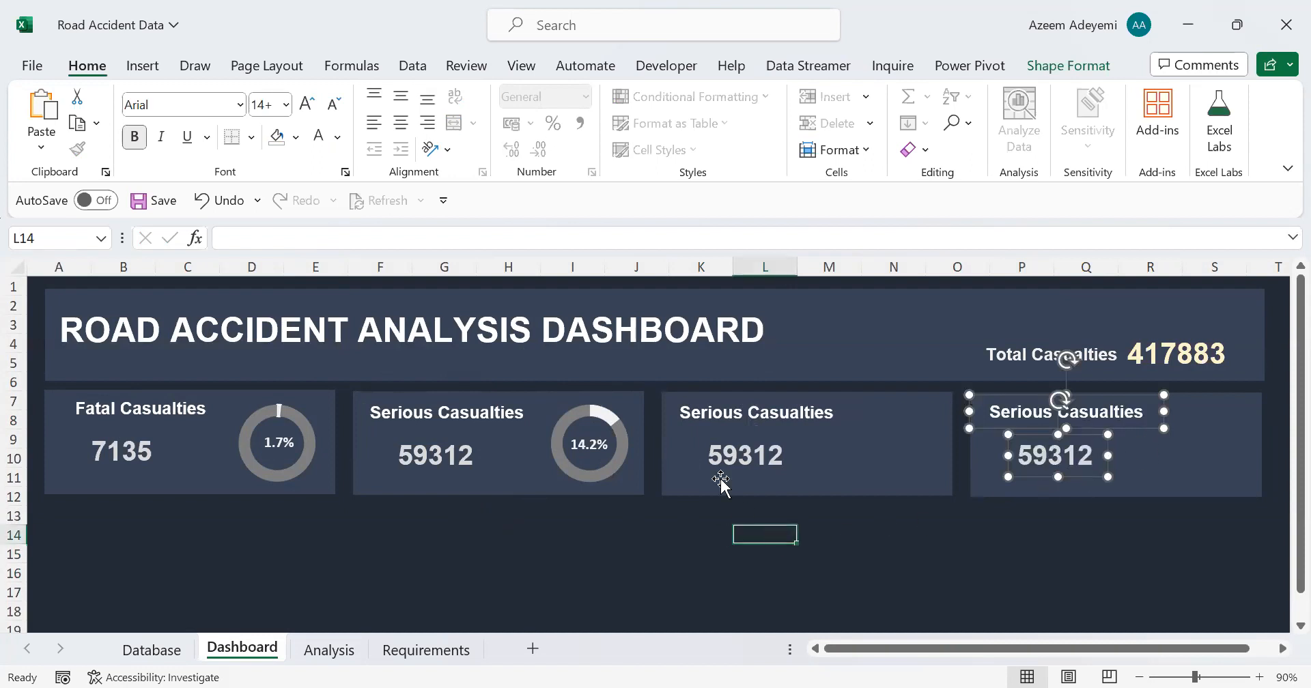
Step: Change the third card's title to Slight Casualties
{"action": "left_click", "coordinate": [738, 410]}
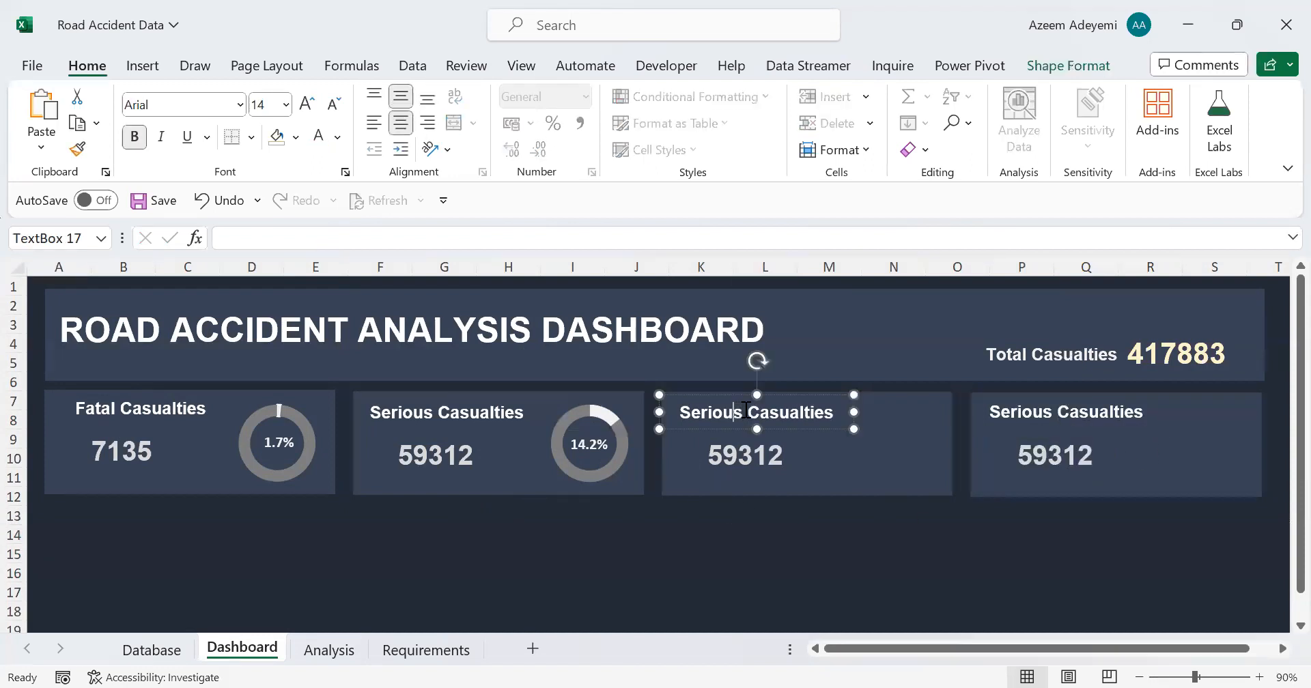
{"action": "double_click", "coordinate": [679, 410]}
{"action": "type", "text": "Slight"}
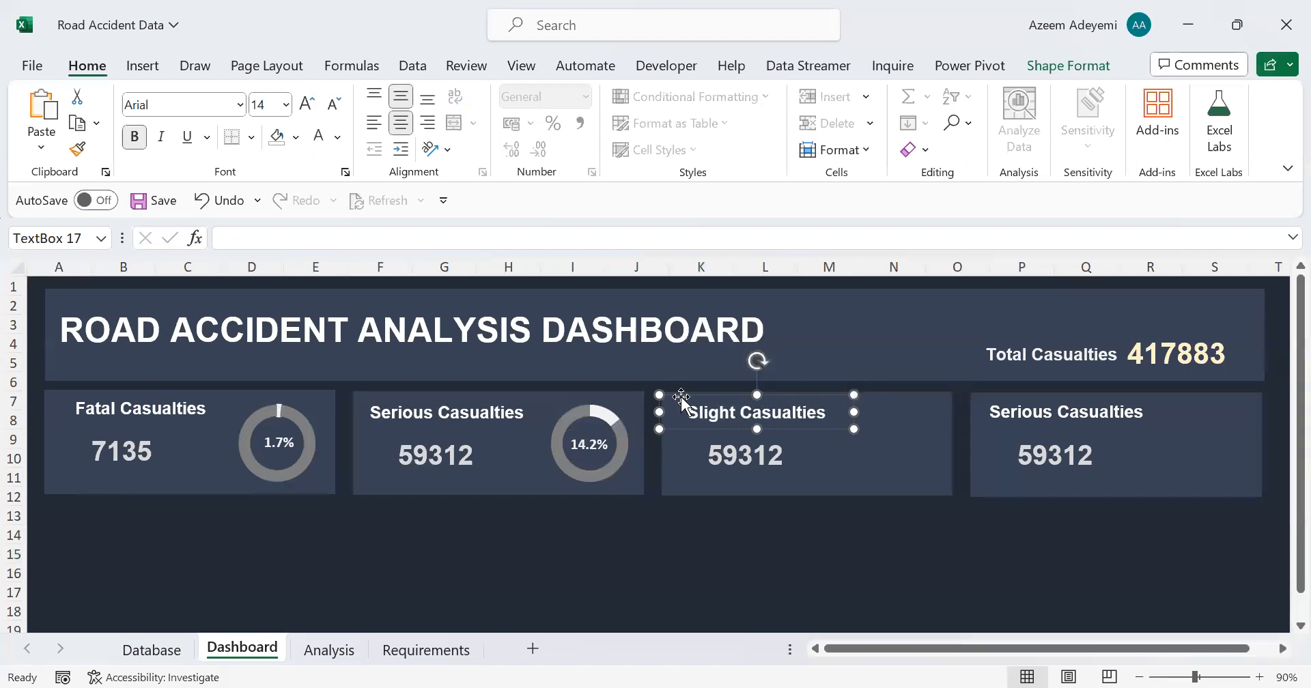
Step: Check the KPI list on the Requirements sheet for the fourth card and review the severity tables on the Analysis sheet
{"action": "left_click", "coordinate": [997, 422]}
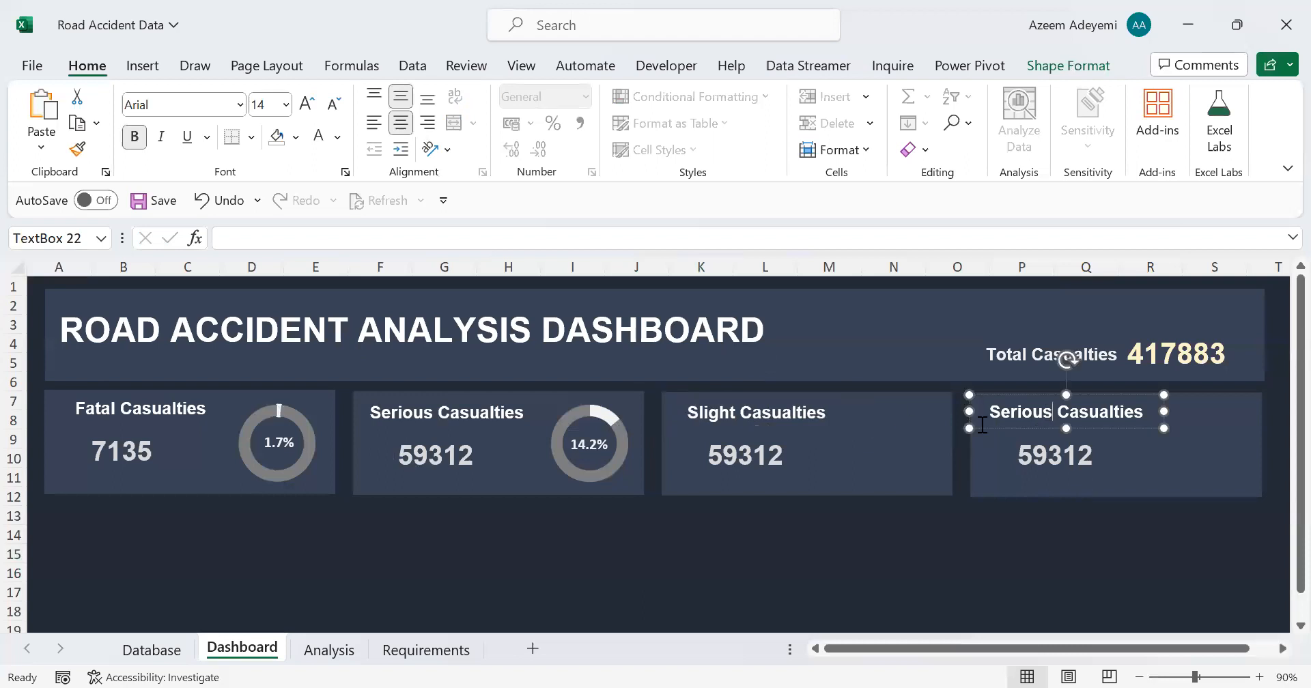
{"action": "left_click", "coordinate": [408, 652]}
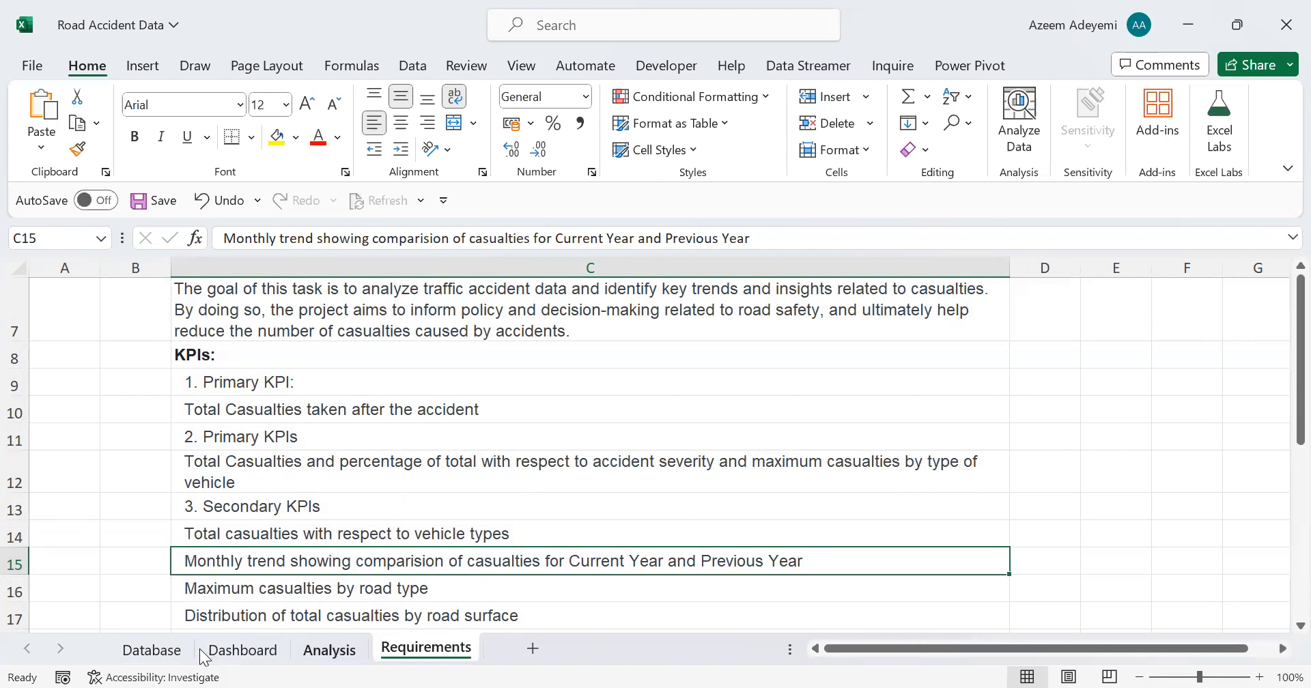
{"action": "left_click", "coordinate": [329, 651]}
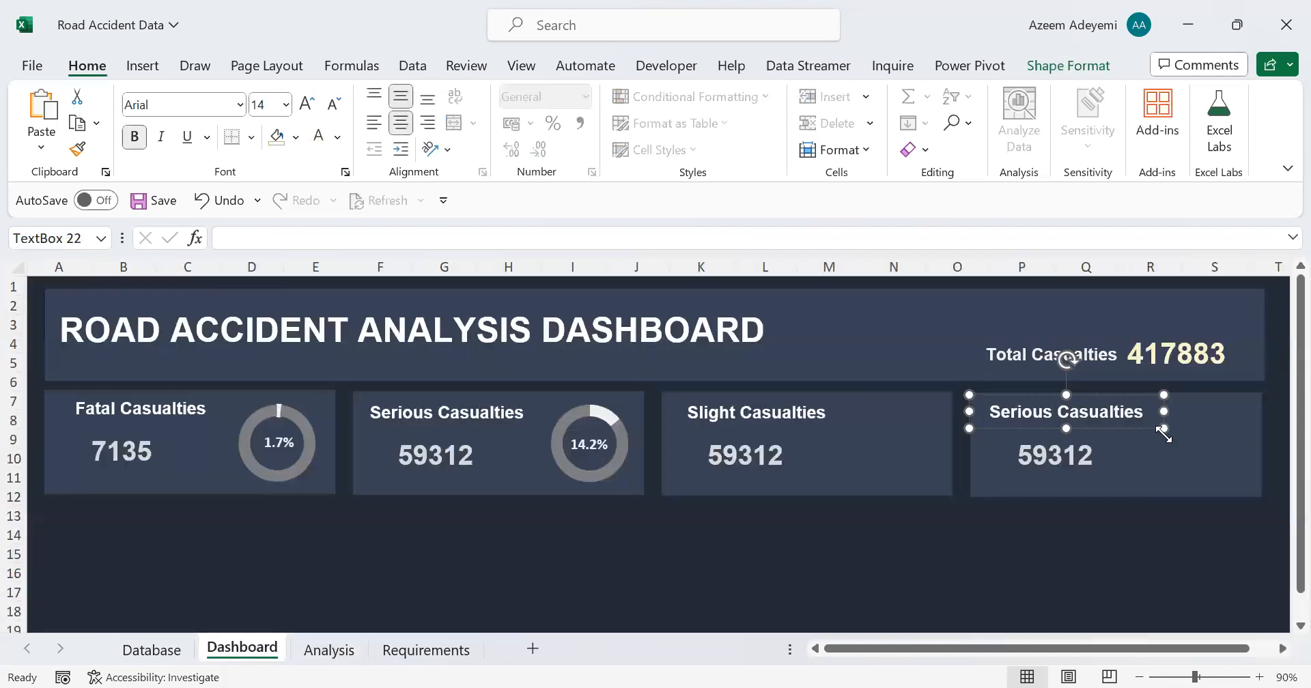
{"action": "left_click", "coordinate": [1113, 528]}
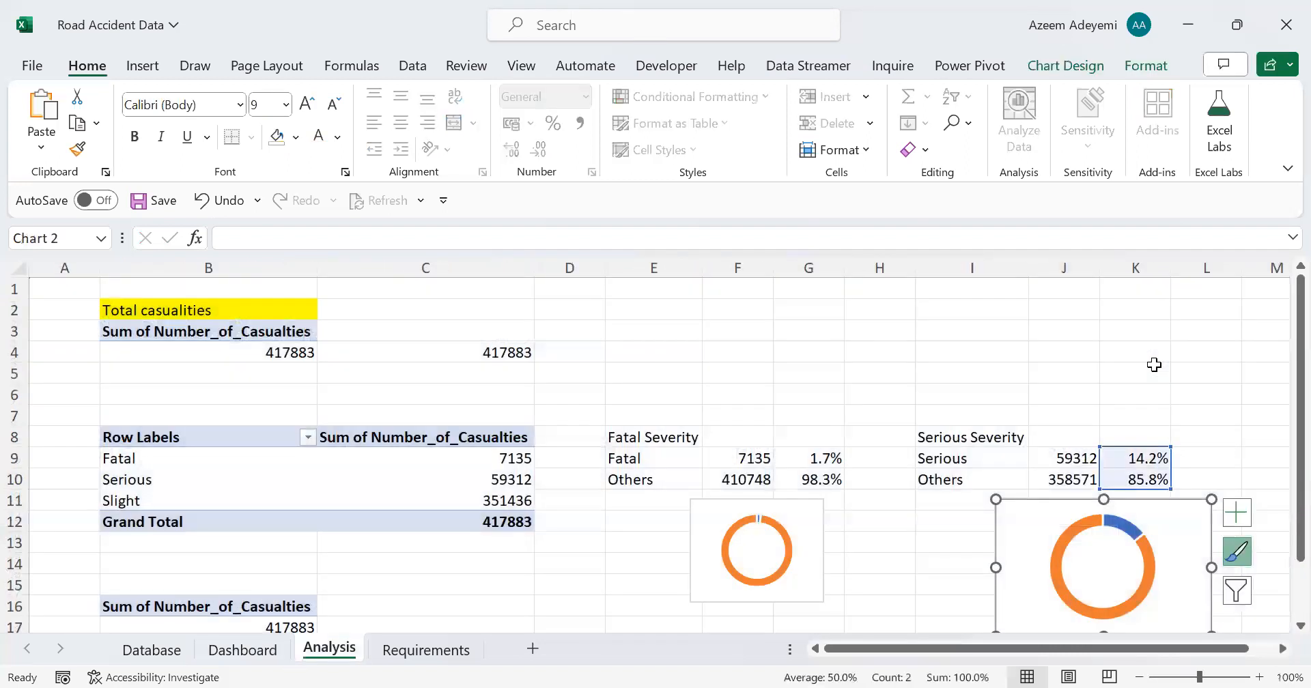
Step: Copy the Serious Severity table on the Analysis sheet, including its counts and percentages, to cell M8
{"action": "left_click", "coordinate": [1136, 374]}
{"action": "key", "text": "Right"}
{"action": "key", "text": "Right"}
{"action": "key", "text": "Right"}
{"action": "left_click_drag", "start_coordinate": [652, 440], "coordinate": [854, 482]}
{"action": "key", "text": "ctrl+c"}
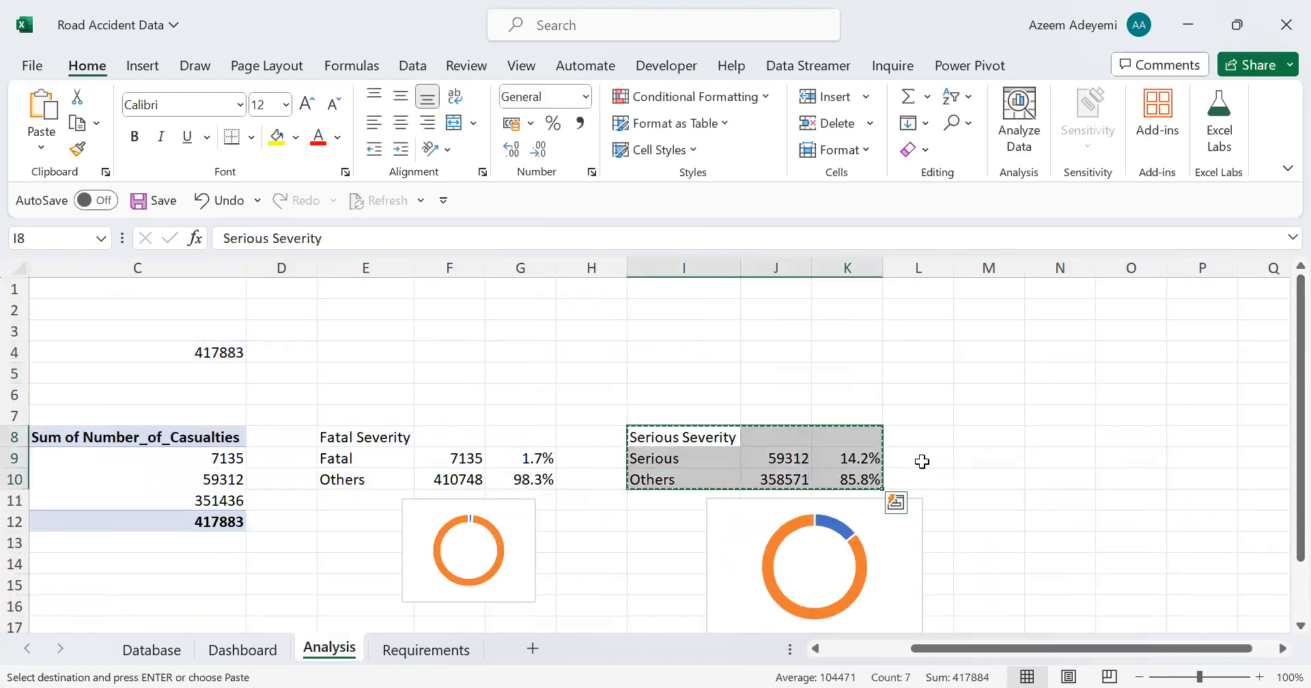
{"action": "left_click", "coordinate": [1009, 435]}
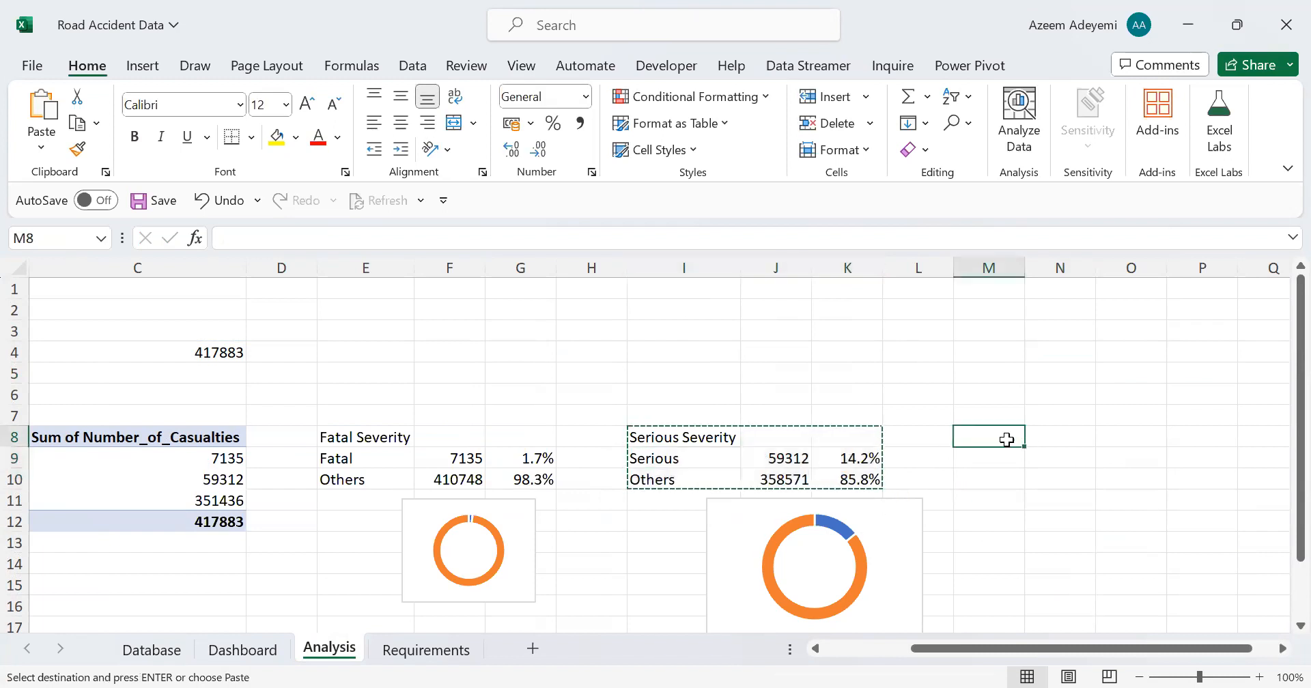
{"action": "key", "text": "ctrl+v"}
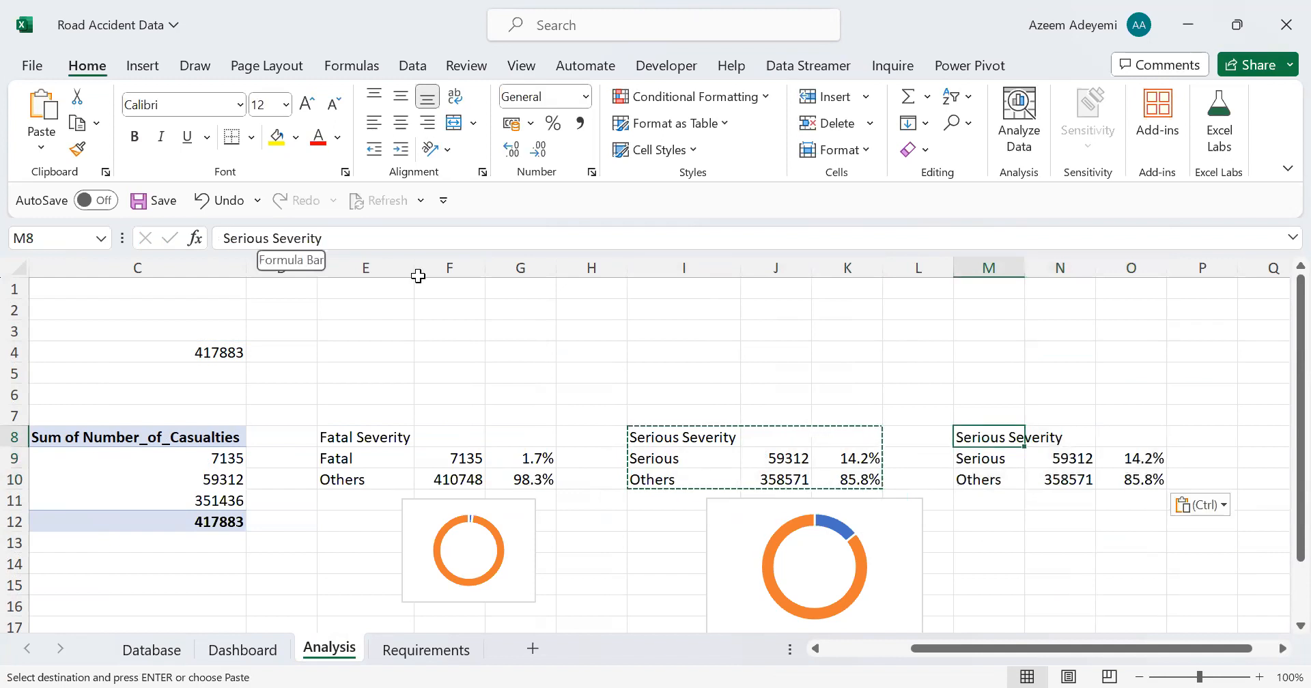
Step: Change the copied table's heading in M8 and its first row label in M9 to Slight Severity
{"action": "left_click_drag", "start_coordinate": [269, 239], "coordinate": [230, 239]}
{"action": "key", "text": "BackSpace"}
{"action": "type", "text": "light"}
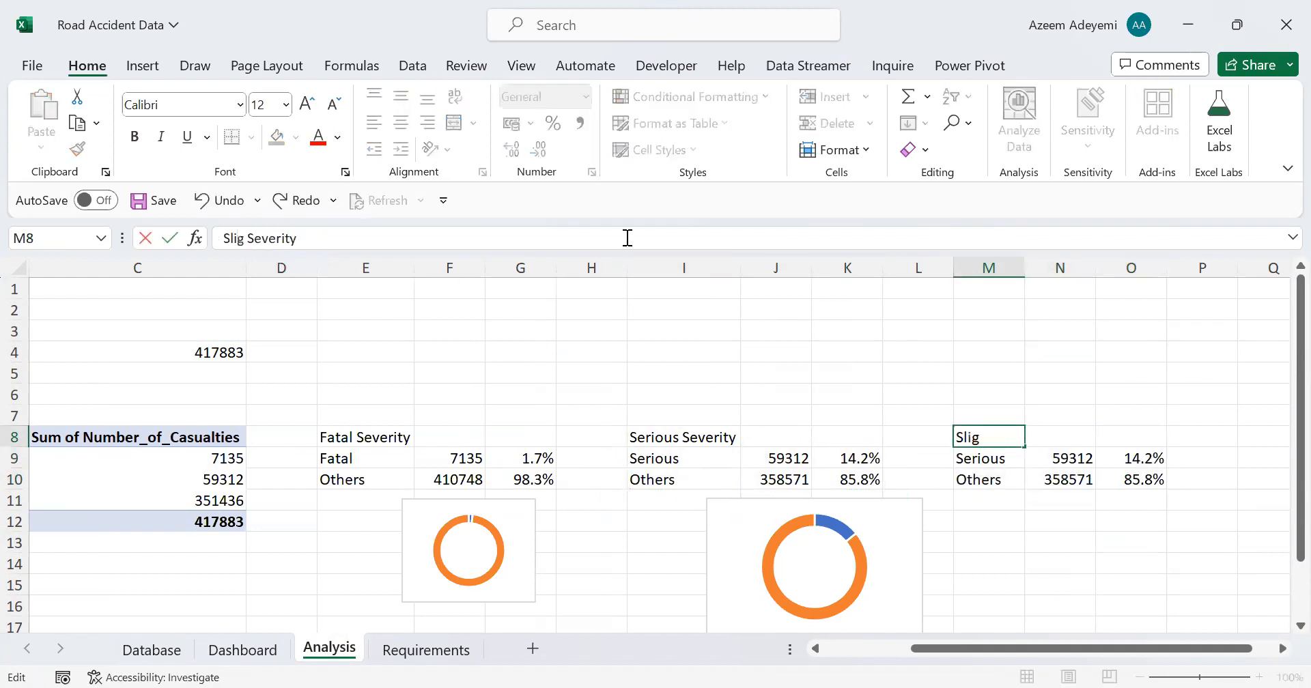
{"action": "key", "text": "Return"}
{"action": "type", "text": "Slight Severity"}
{"action": "key", "text": "Return"}
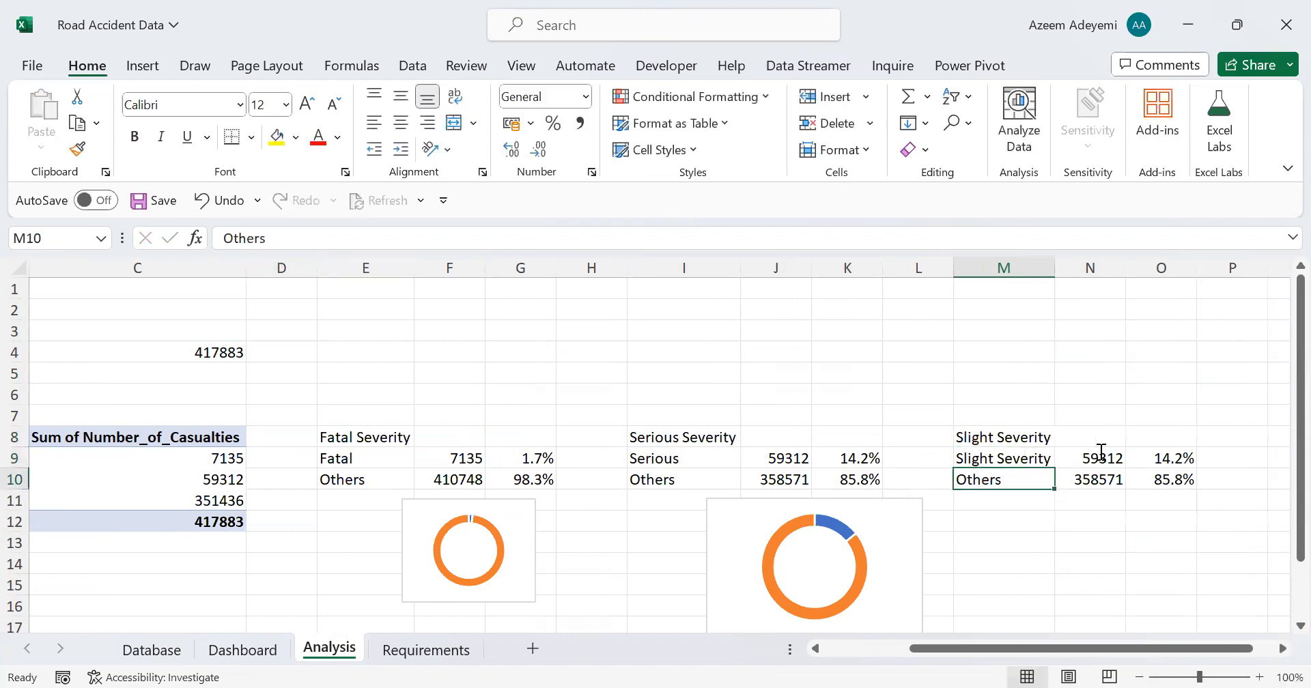
Step: Link the Slight Severity count in N9 to the pivot table's Slight casualties value
{"action": "left_click", "coordinate": [1096, 457]}
{"action": "type", "text": "="}
{"action": "left_click_drag", "start_coordinate": [967, 643], "coordinate": [824, 655]}
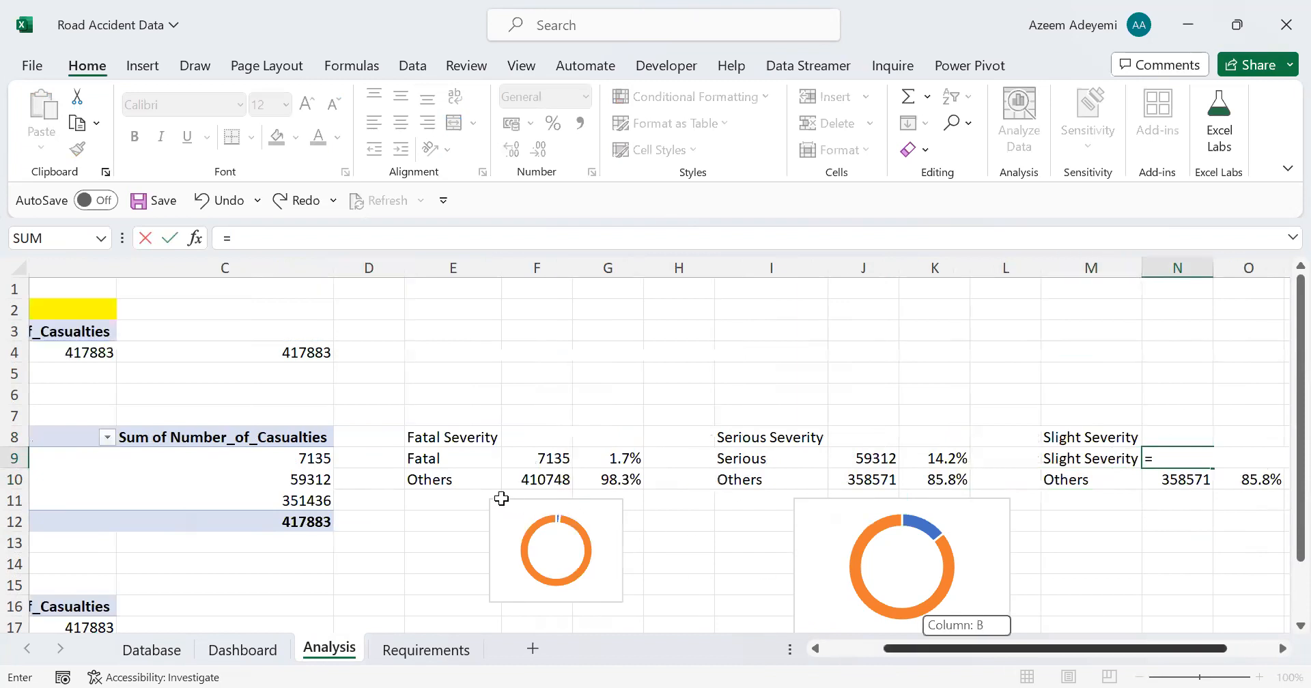
{"action": "scroll", "coordinate": [501, 499], "scroll_direction": "left", "scroll_amount": 3}
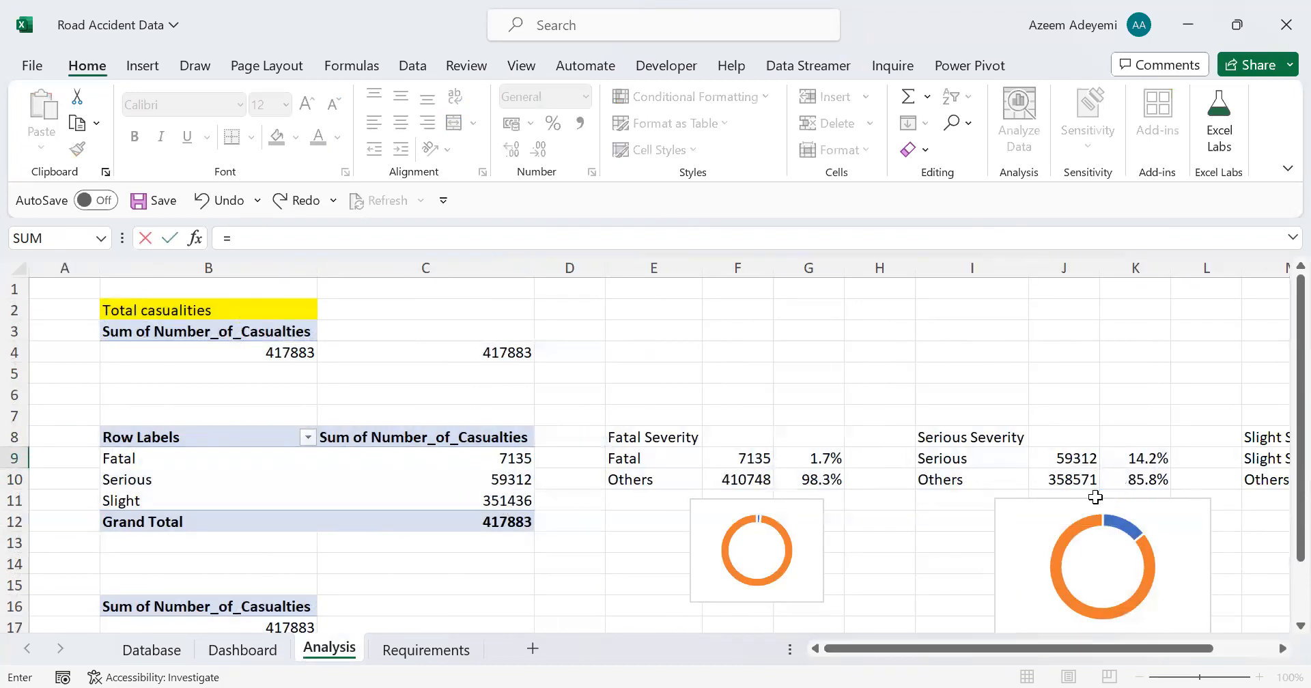
{"action": "key", "text": "Escape"}
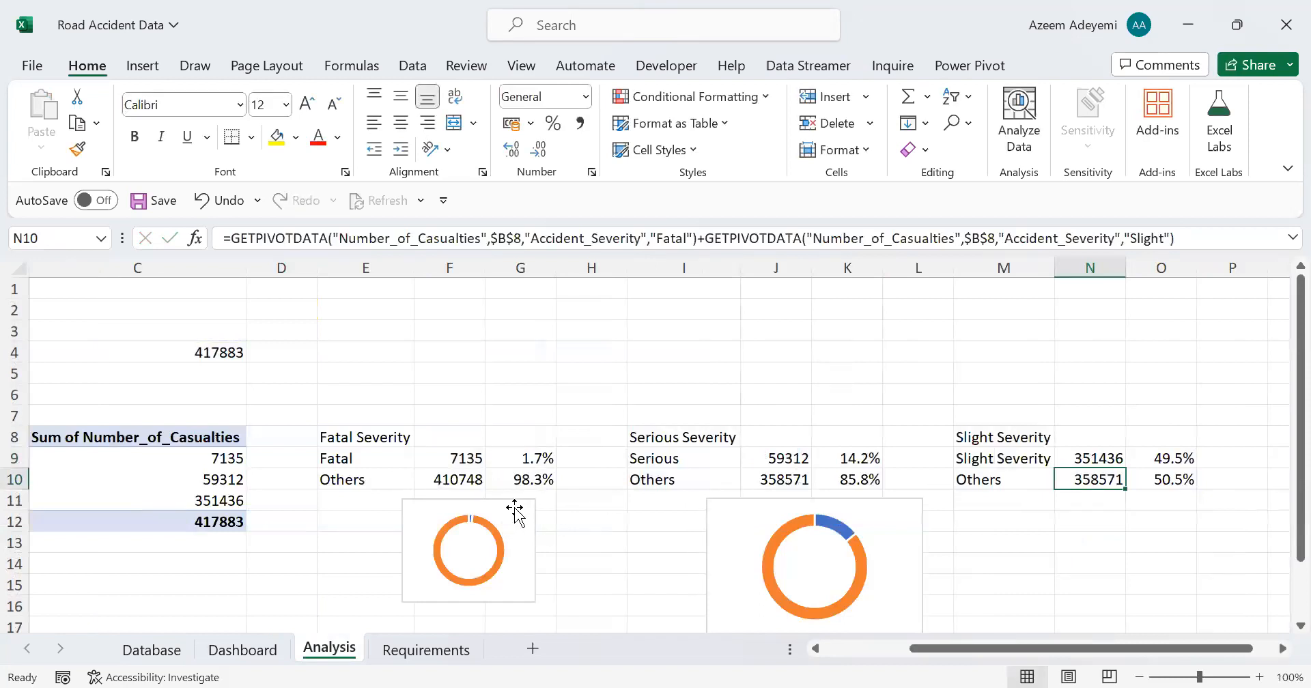
Step: Set the Others count in N10 to the sum of the pivot's Fatal and Serious values, and check the percentage formula in O9
{"action": "type", "text": "="}
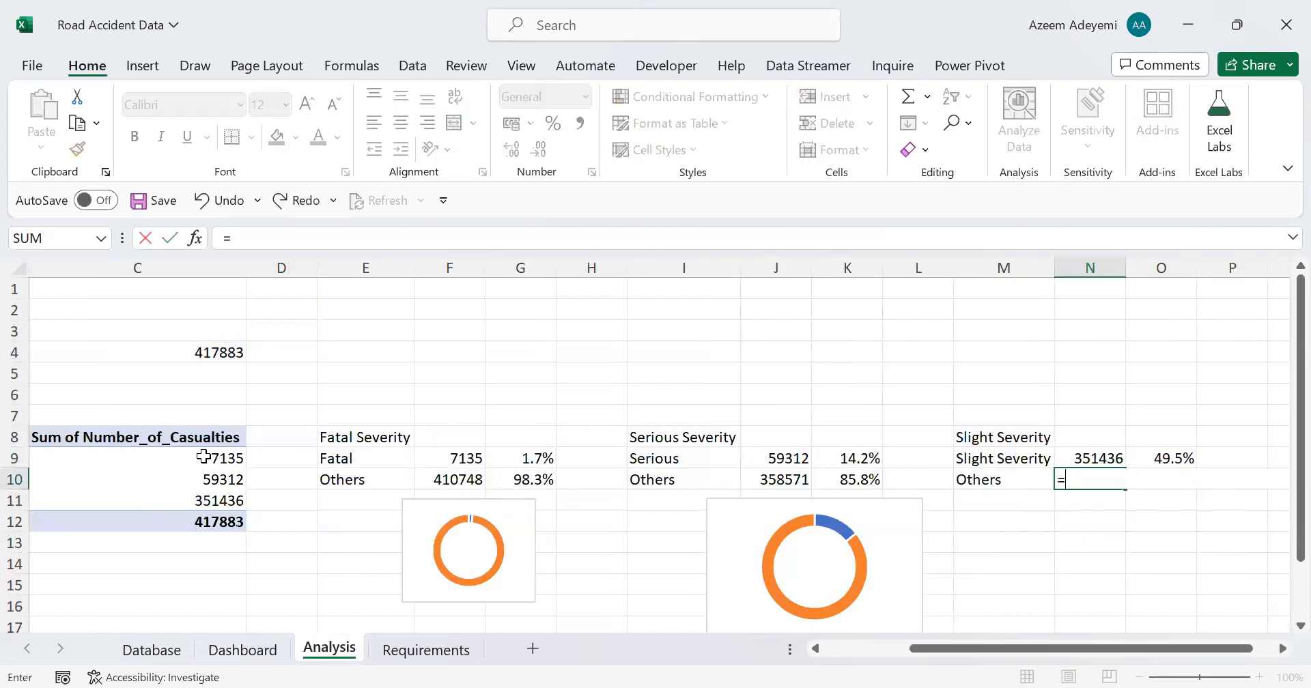
{"action": "left_click", "coordinate": [210, 459]}
{"action": "type", "text": "+"}
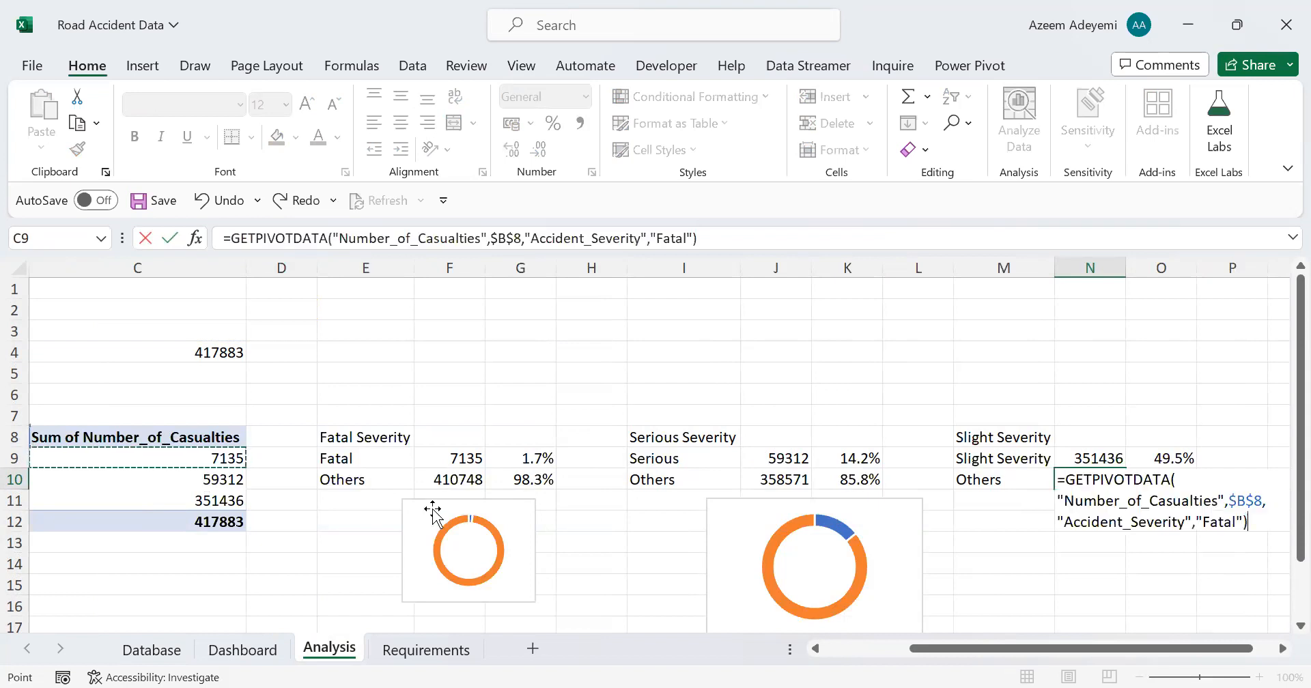
{"action": "left_click", "coordinate": [210, 480]}
{"action": "key", "text": "Return"}
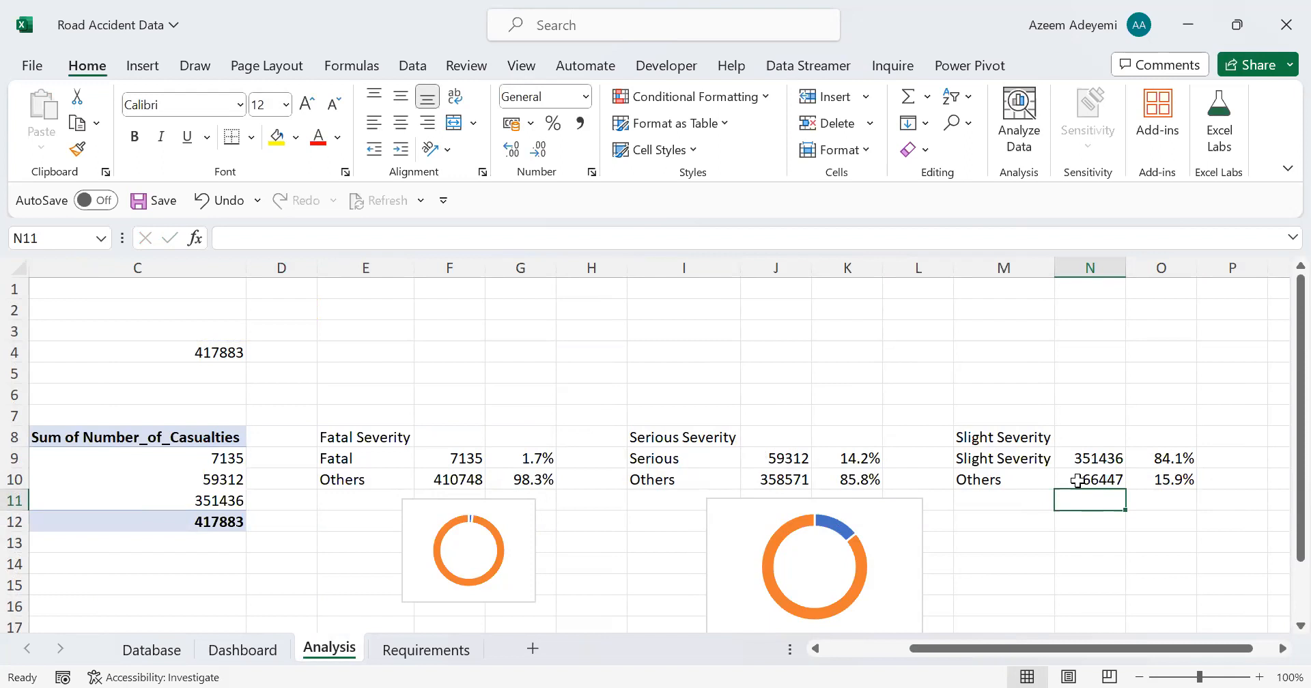
{"action": "double_click", "coordinate": [1175, 461]}
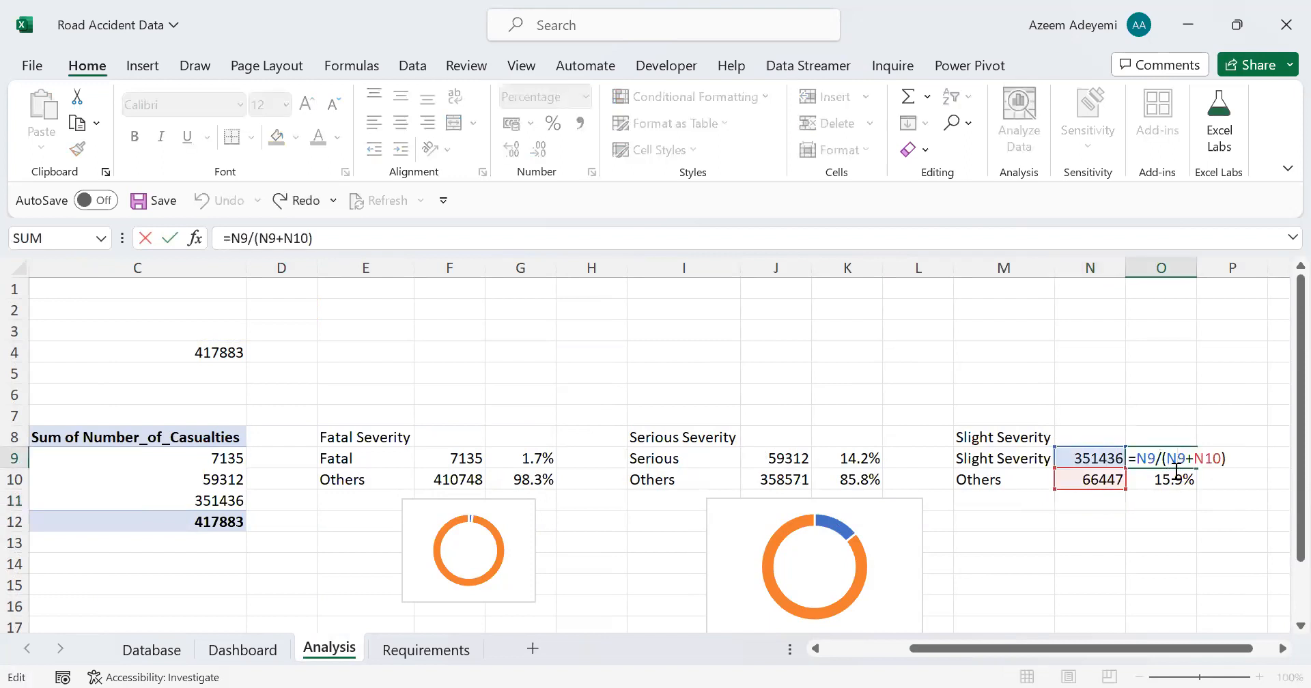
{"action": "key", "text": "Escape"}
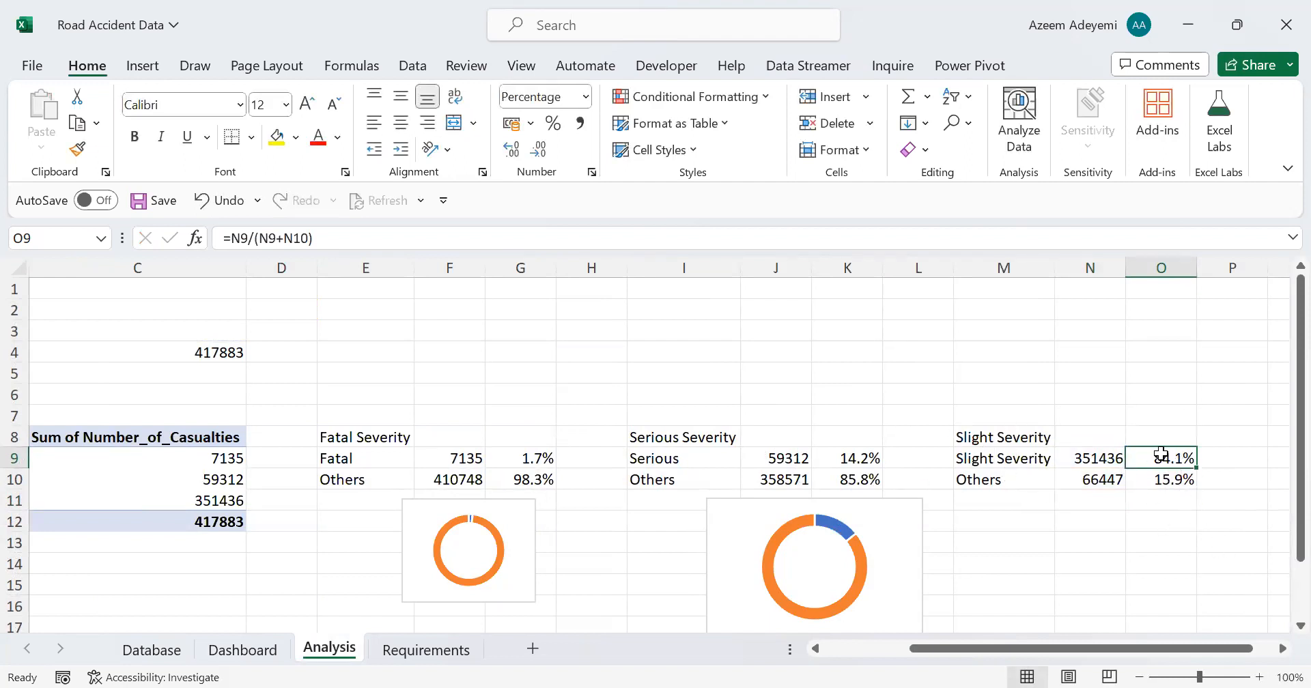
Step: Insert a doughnut chart from the Slight Severity percentages in O9:O10 and delete its title and legend
{"action": "left_click_drag", "start_coordinate": [1163, 460], "coordinate": [1156, 478]}
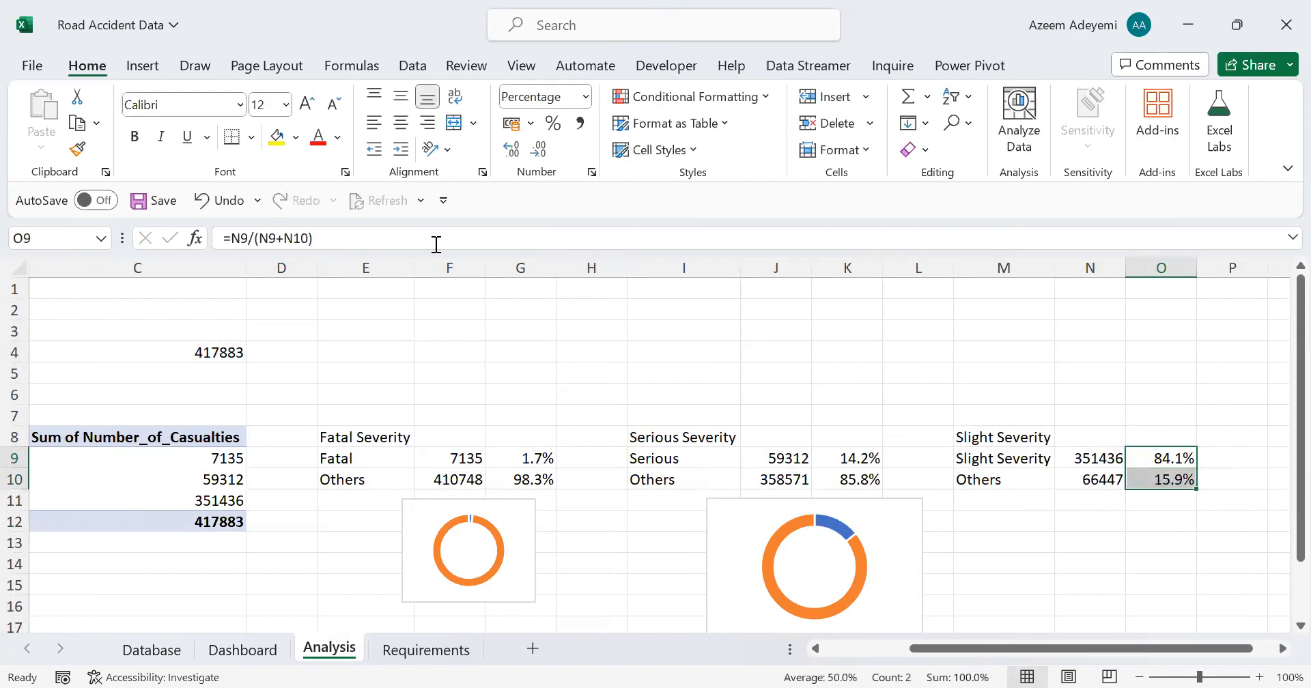
{"action": "left_click", "coordinate": [142, 65]}
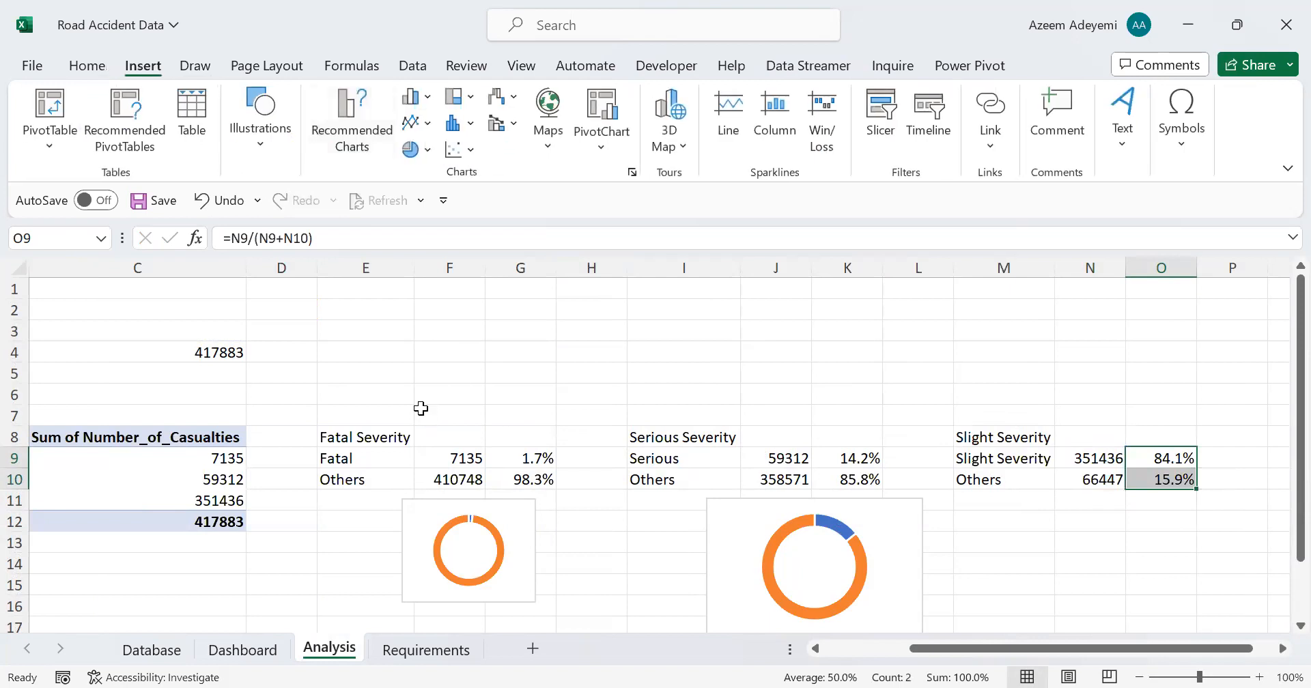
{"action": "left_click", "coordinate": [416, 149]}
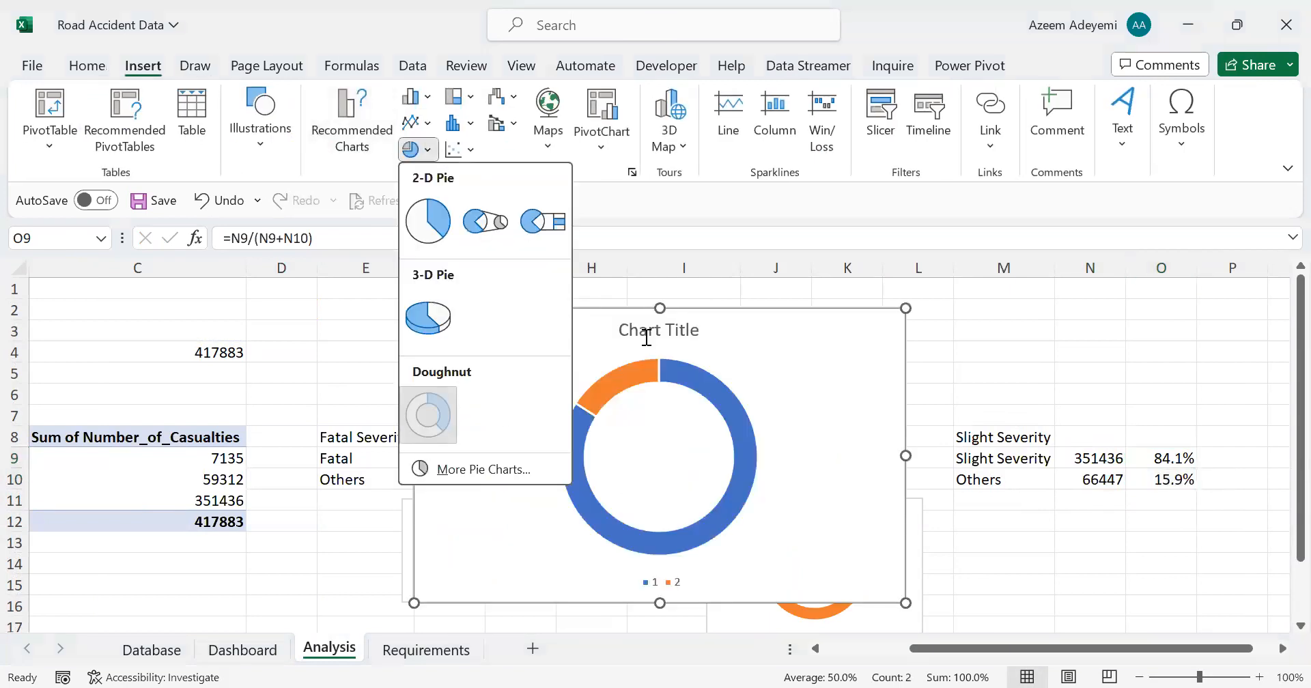
{"action": "left_click", "coordinate": [639, 342]}
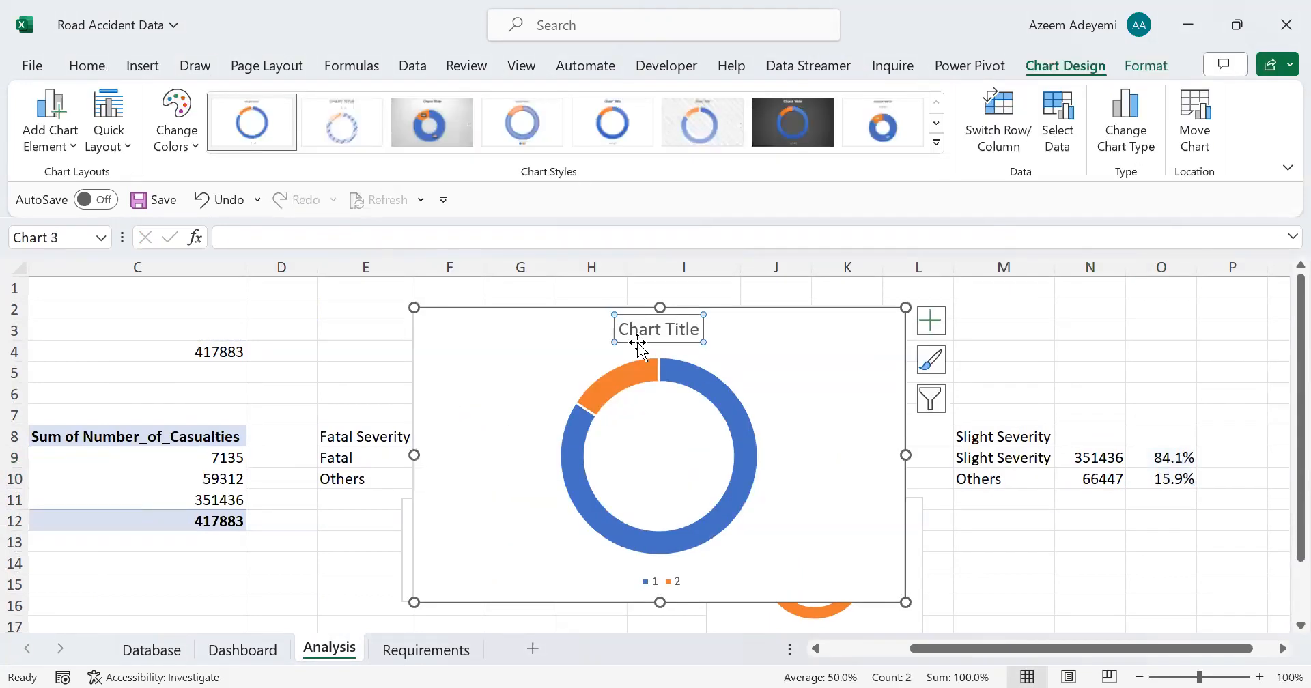
{"action": "key", "text": "Delete"}
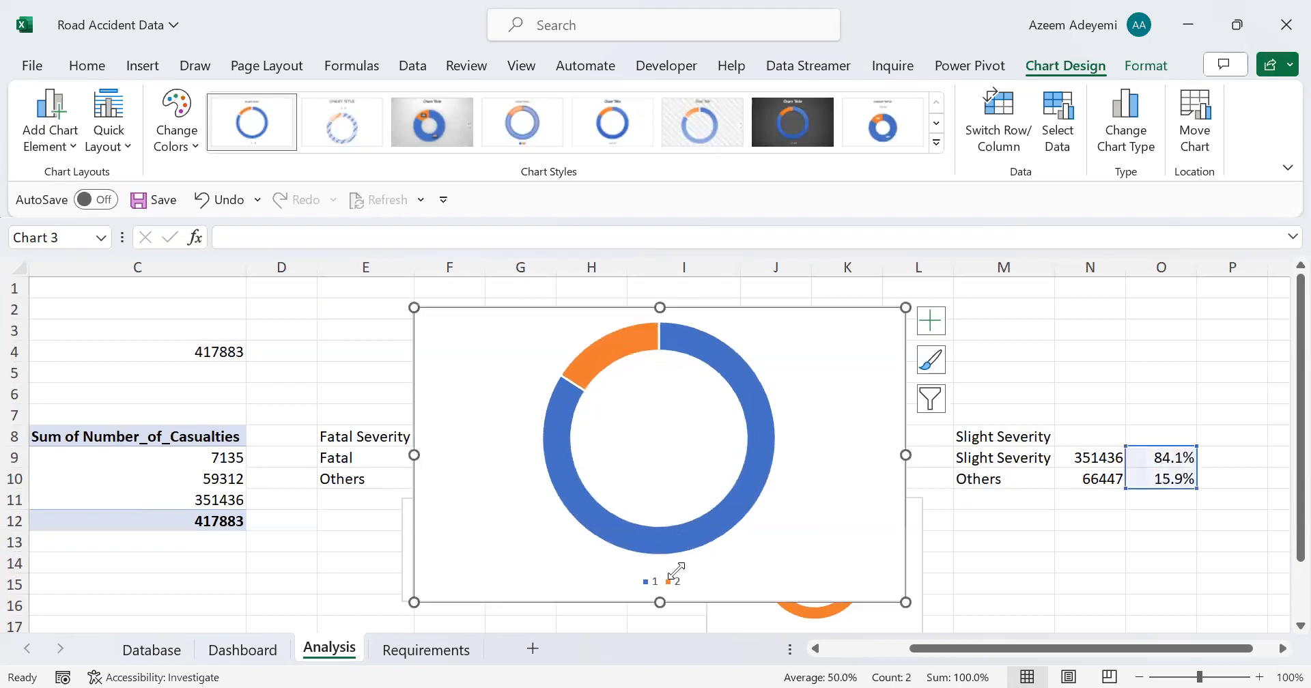
{"action": "left_click", "coordinate": [681, 580]}
{"action": "key", "text": "Delete"}
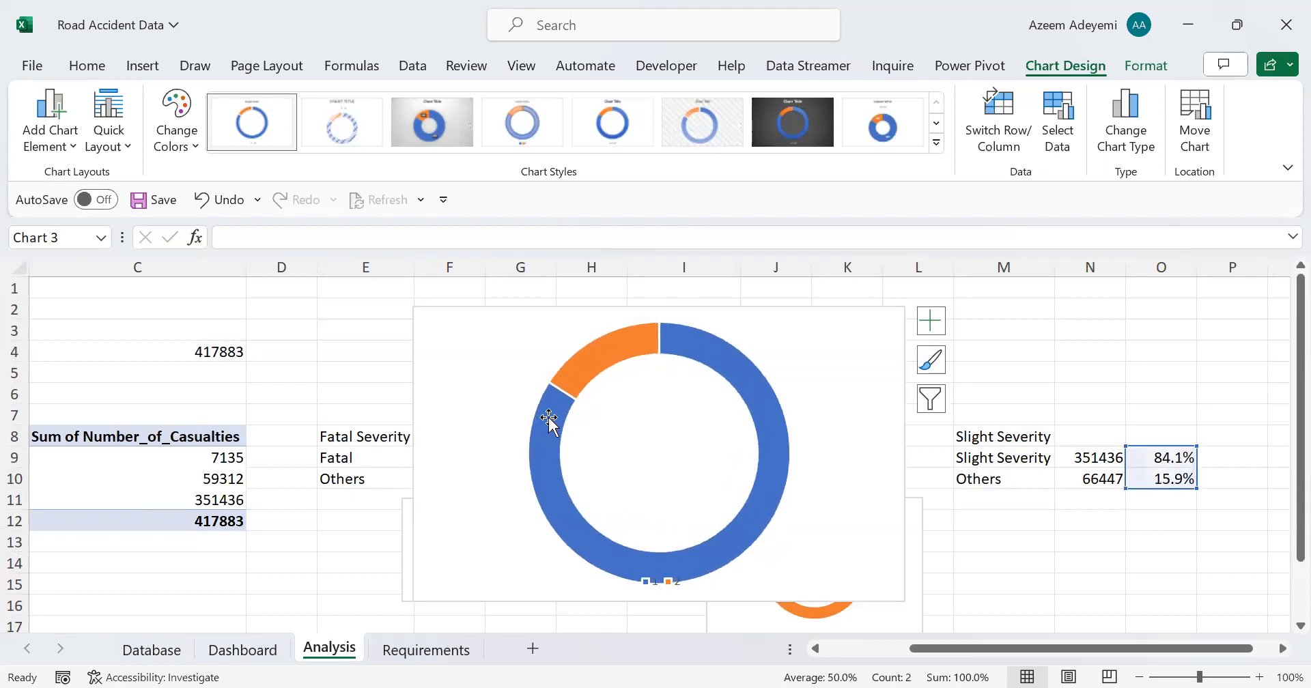
Step: Shrink the Slight Severity doughnut chart and move it to the Dashboard sheet near the Slight Casualties card
{"action": "left_click_drag", "start_coordinate": [414, 308], "coordinate": [614, 468]}
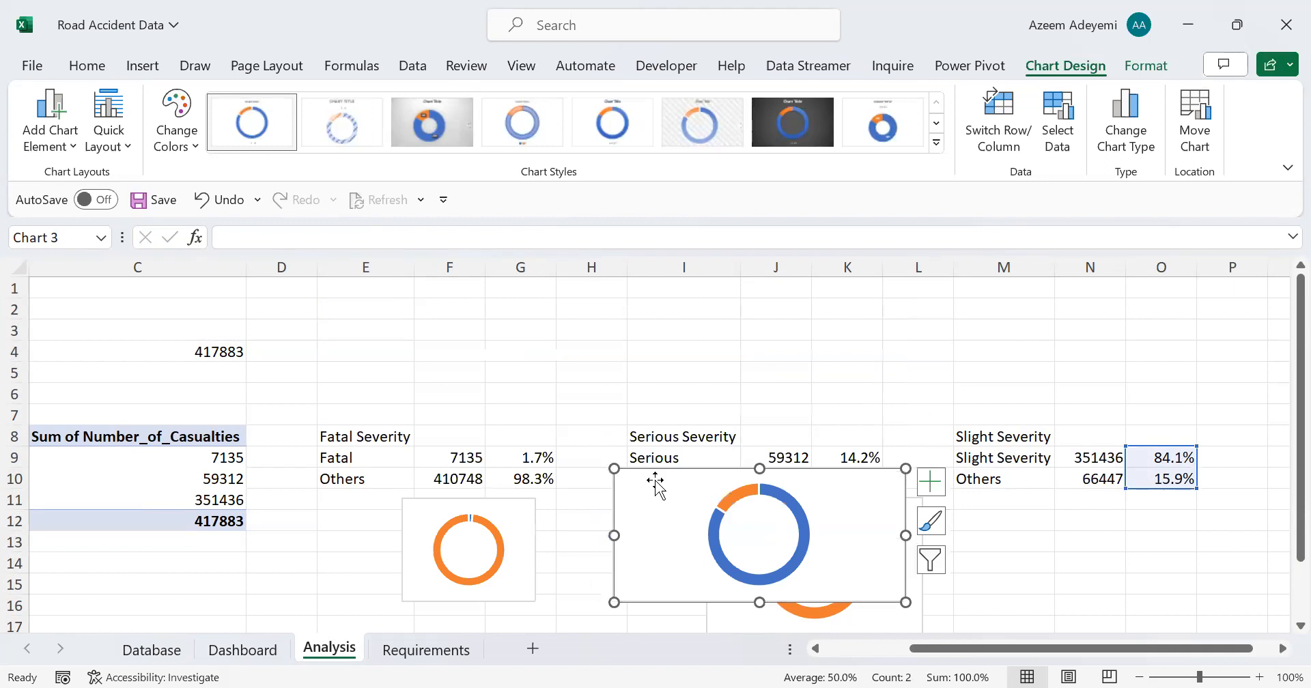
{"action": "left_click_drag", "start_coordinate": [655, 482], "coordinate": [1017, 537]}
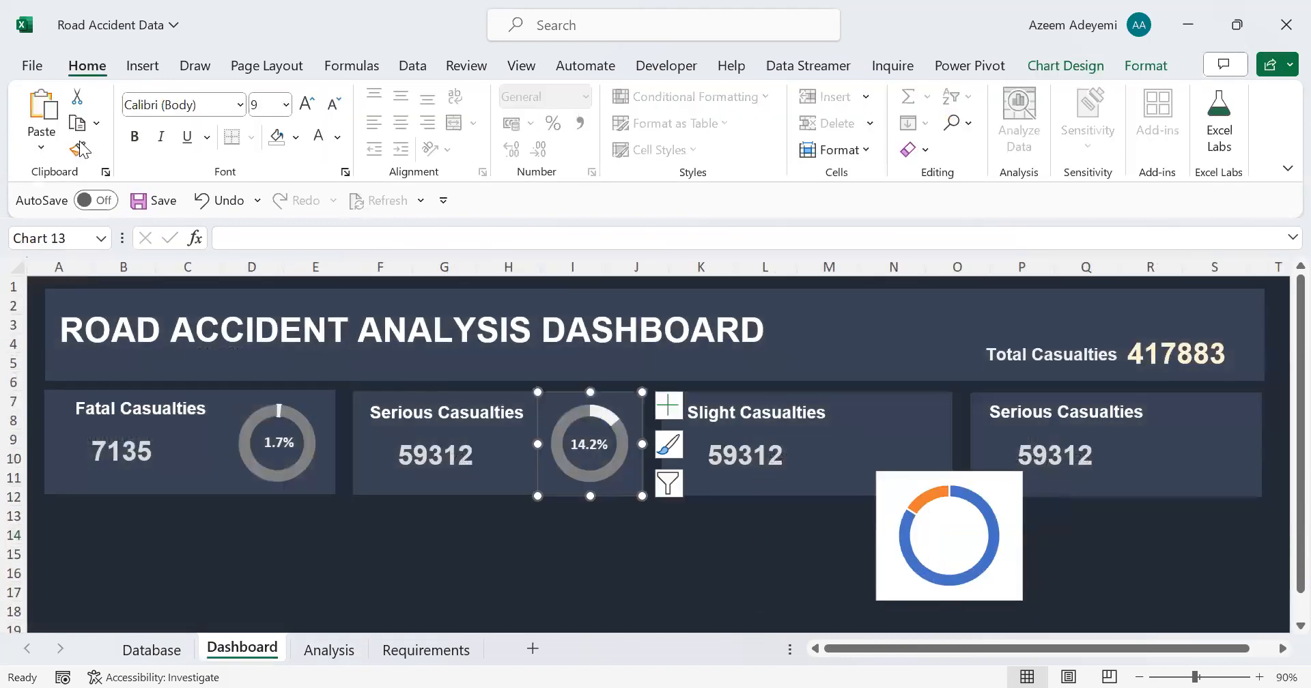
Step: Try to copy the Serious Casualties doughnut's formatting onto the new doughnut chart with Format Painter
{"action": "left_click", "coordinate": [77, 150]}
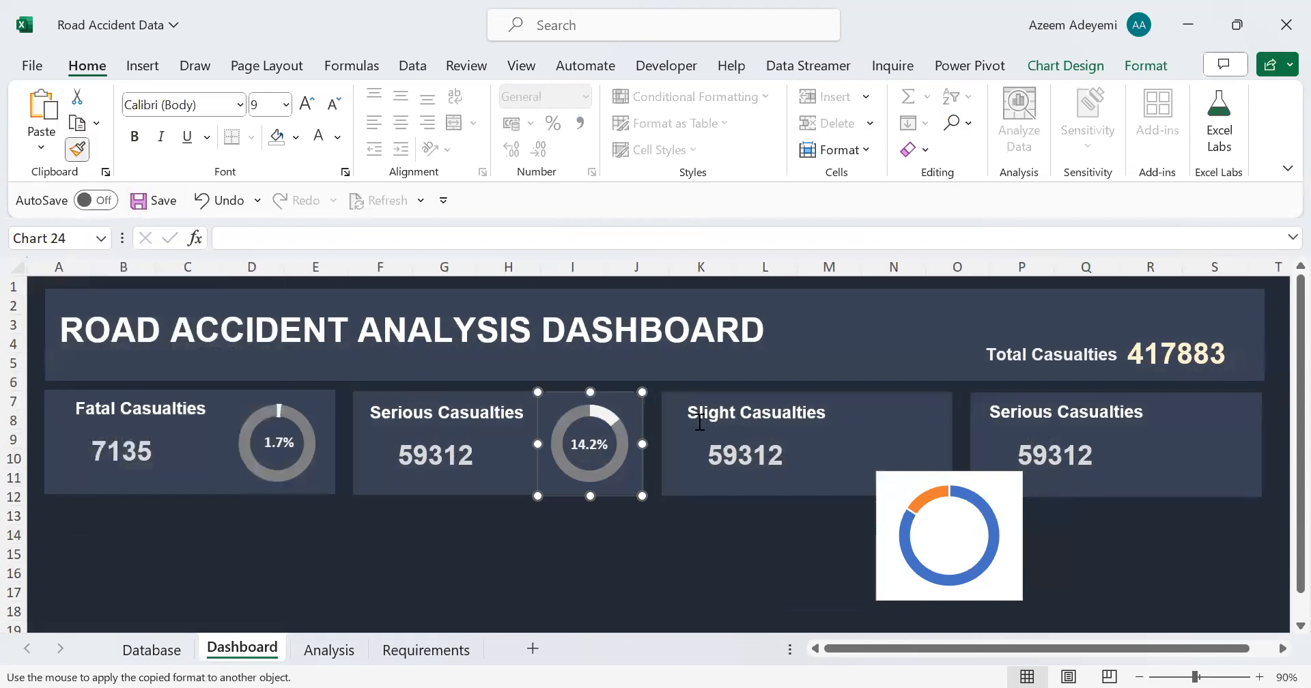
{"action": "left_click", "coordinate": [949, 532]}
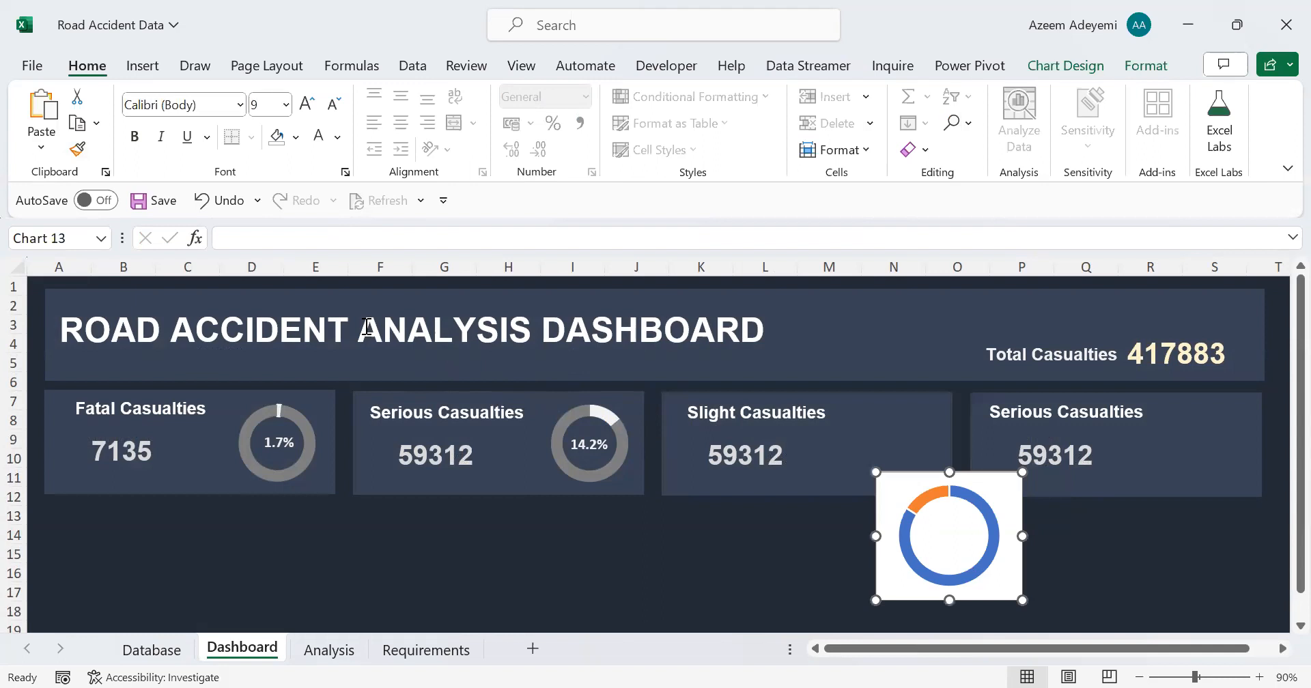
{"action": "left_click", "coordinate": [592, 444]}
{"action": "left_click", "coordinate": [79, 147]}
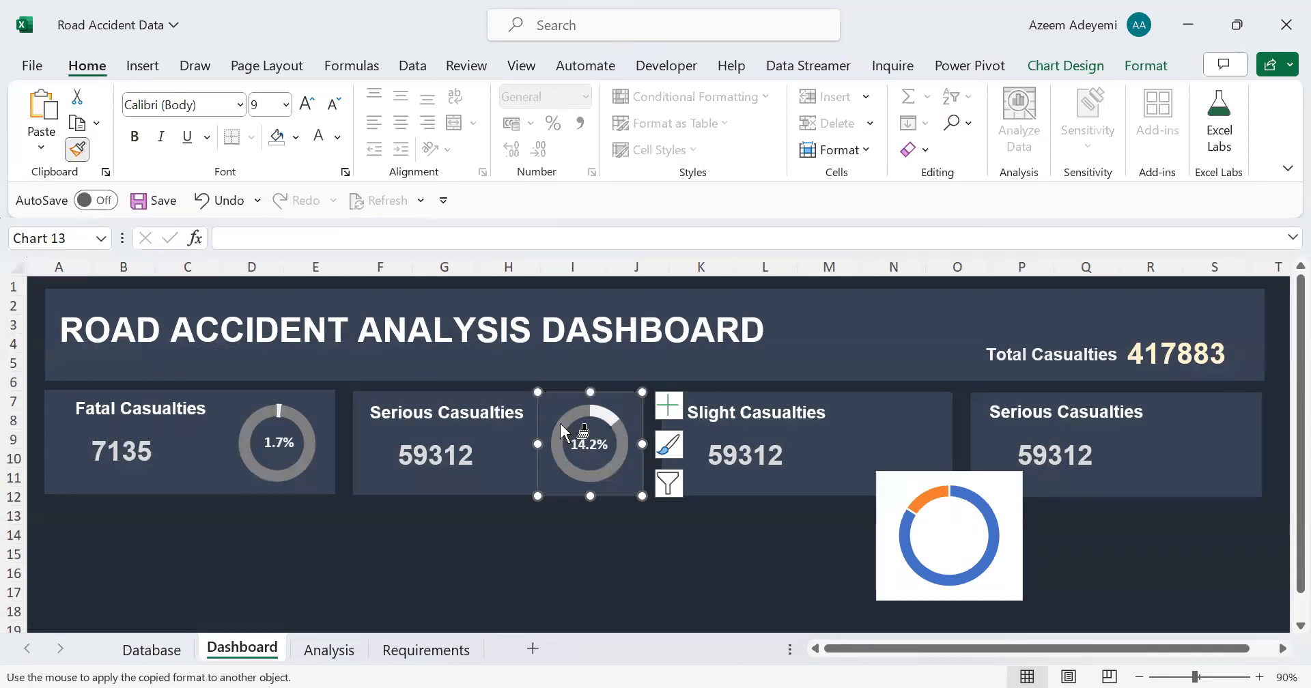
{"action": "left_click", "coordinate": [902, 504]}
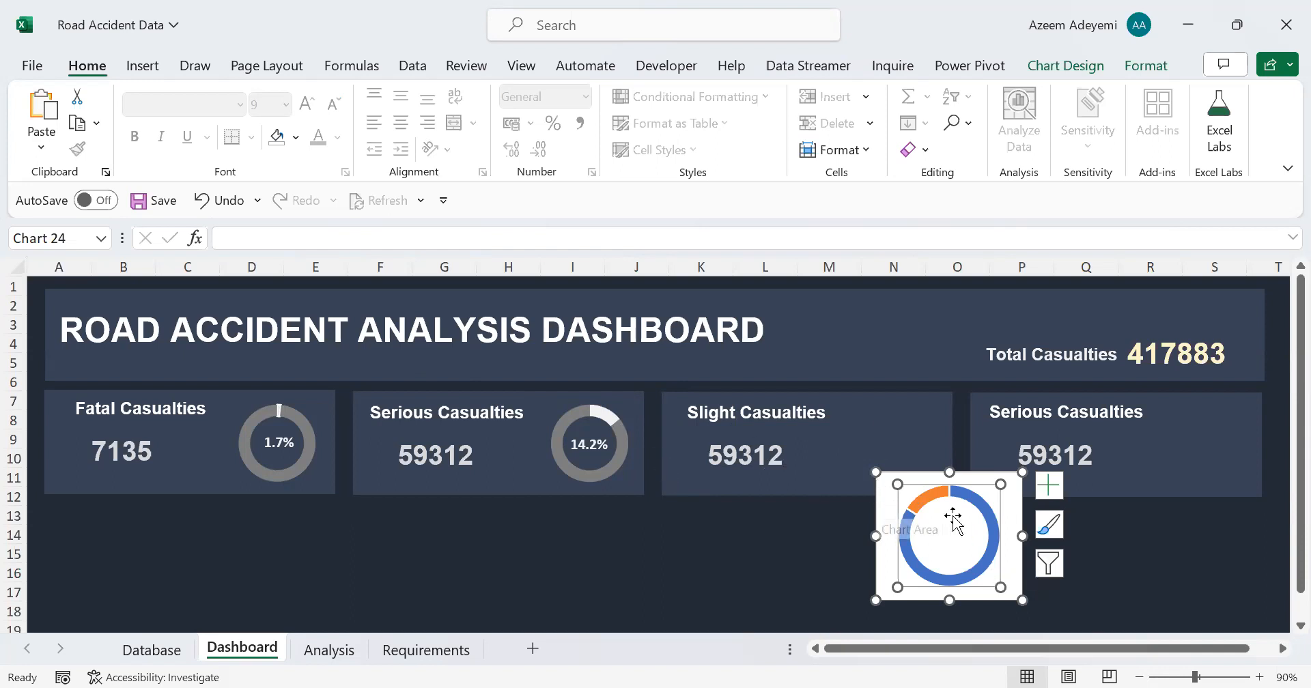
Step: Remove the fill and outline from the new doughnut chart's chart area
{"action": "left_click", "coordinate": [904, 471]}
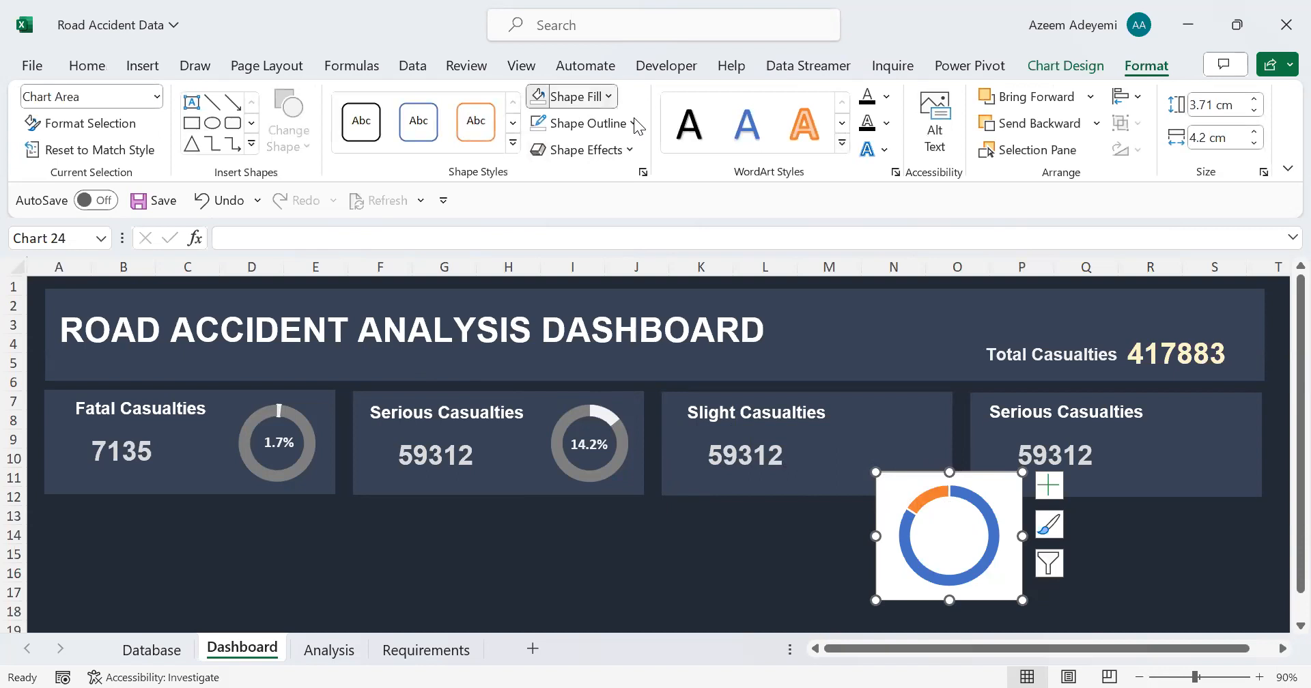
{"action": "left_click", "coordinate": [608, 96]}
{"action": "left_click", "coordinate": [586, 410]}
{"action": "left_click", "coordinate": [633, 123]}
Step: Reduce the new doughnut's hole size to thicken the ring and set its data series border to No line
{"action": "left_click", "coordinate": [912, 556]}
{"action": "double_click", "coordinate": [911, 557]}
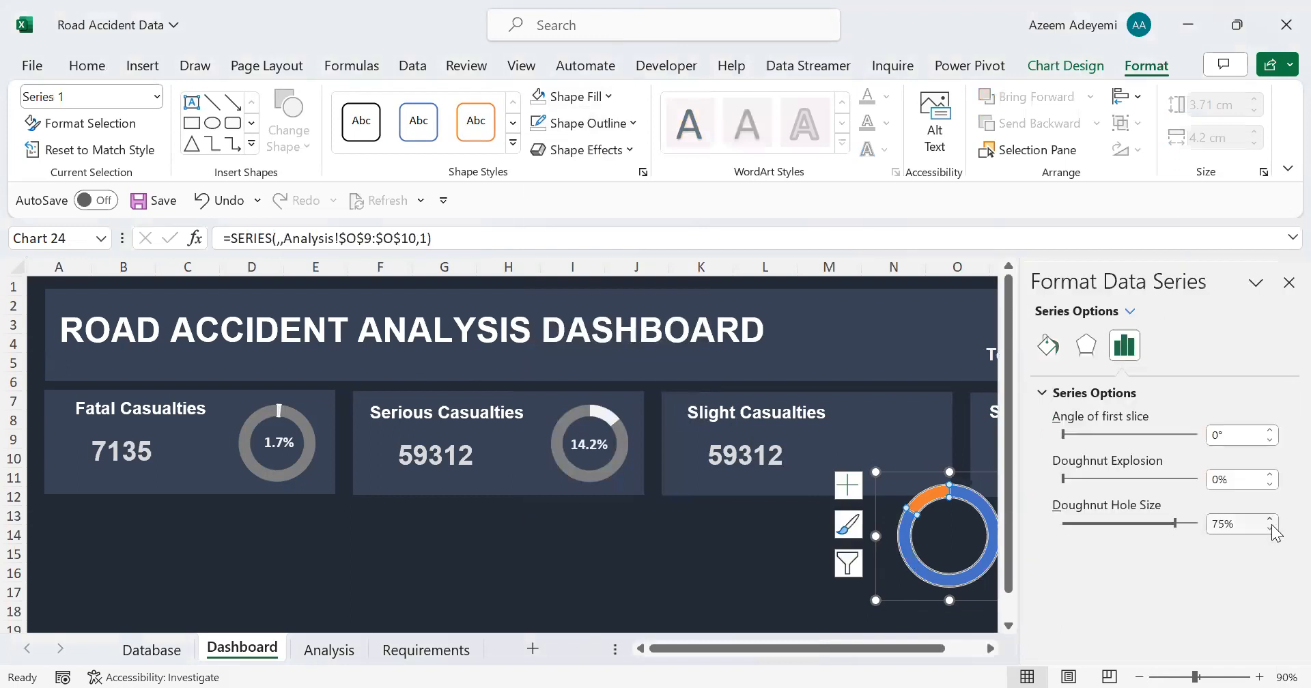
{"action": "left_click", "coordinate": [1271, 530]}
{"action": "left_click", "coordinate": [1048, 345]}
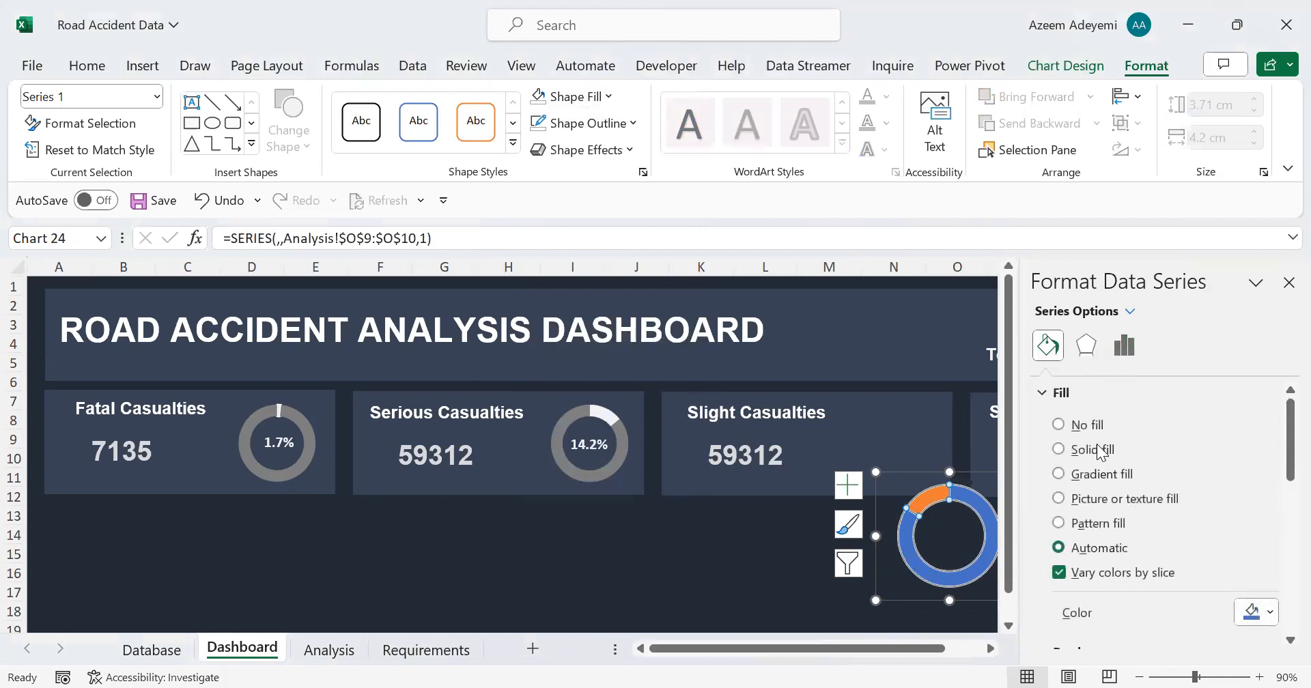
{"action": "scroll", "coordinate": [1279, 452], "scroll_direction": "down", "scroll_amount": 10}
{"action": "scroll", "coordinate": [1271, 525], "scroll_direction": "up", "scroll_amount": 4}
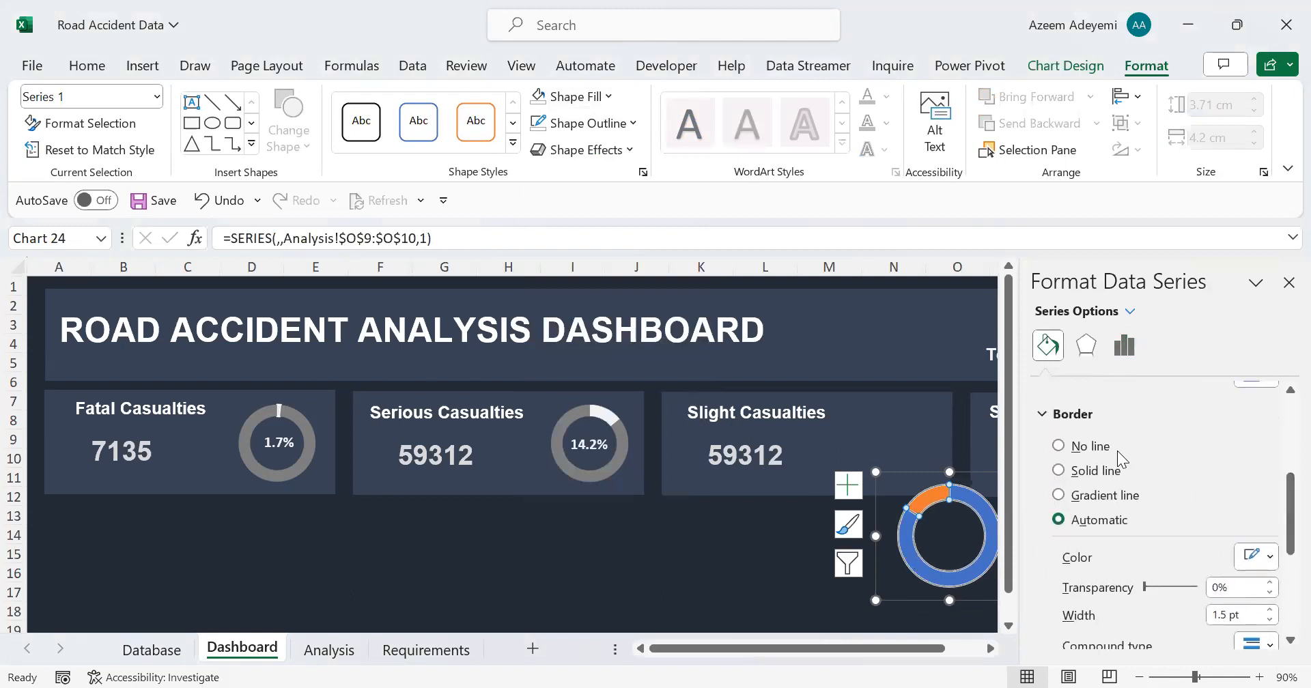
{"action": "left_click", "coordinate": [1114, 448]}
{"action": "scroll", "coordinate": [1281, 506], "scroll_direction": "up", "scroll_amount": 3}
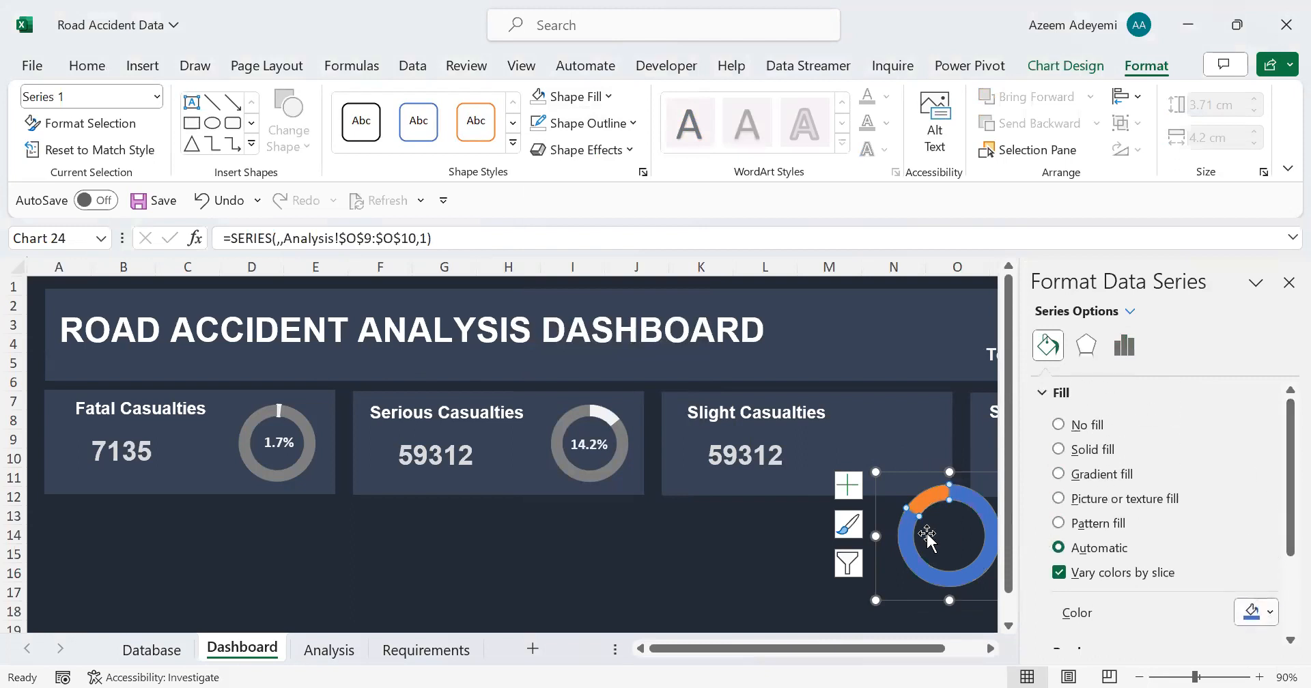
Step: Move the doughnut chart toward the Slight Casualties card and fill its large blue slice with the lightest shade below white
{"action": "left_click_drag", "start_coordinate": [918, 482], "coordinate": [789, 458]}
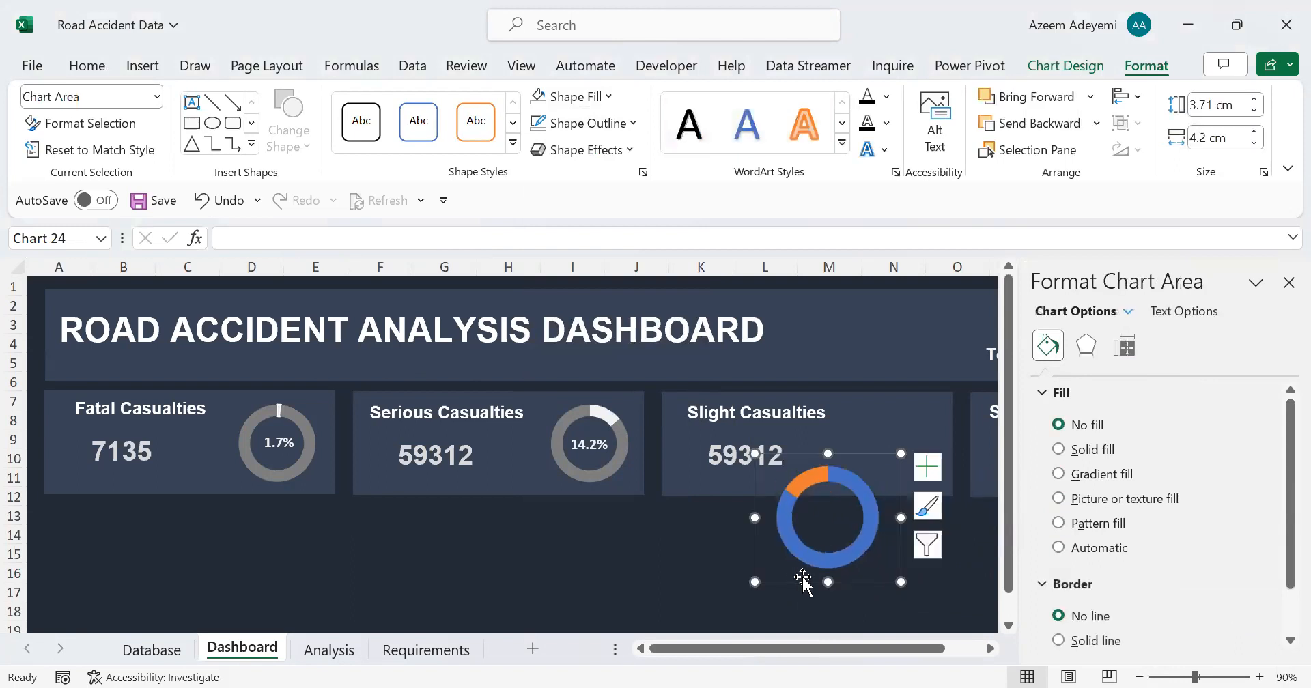
{"action": "left_click", "coordinate": [808, 552]}
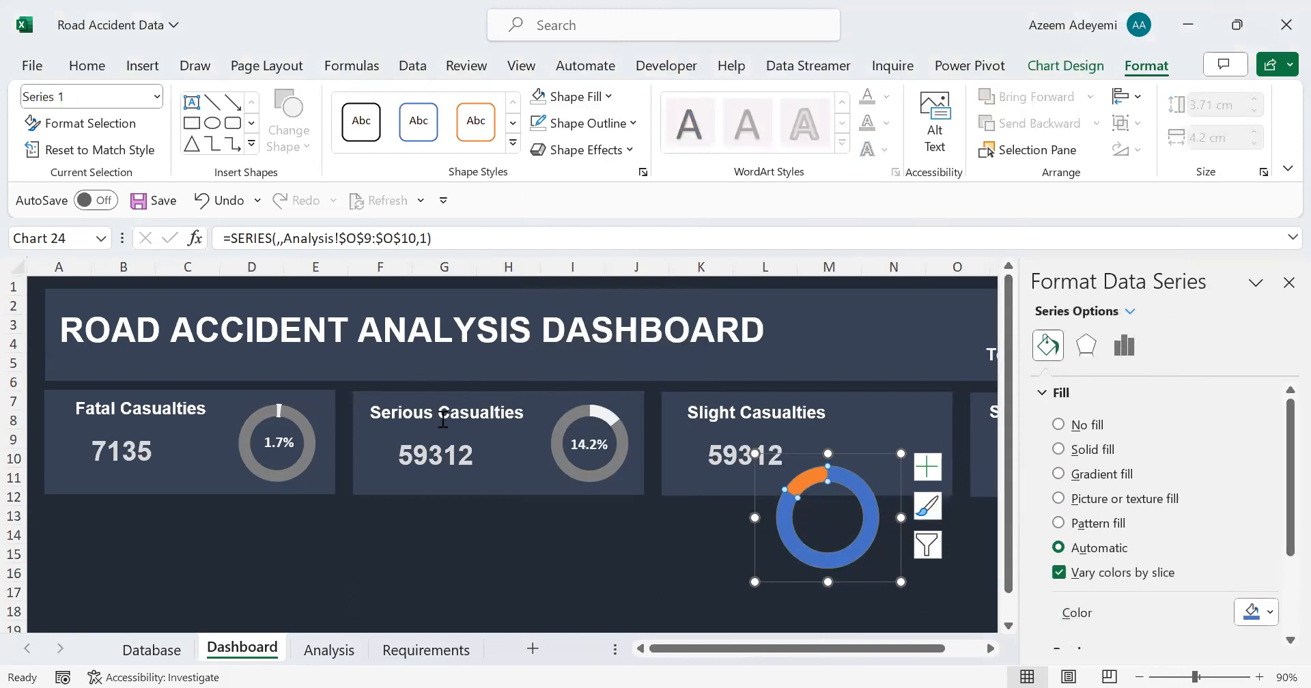
{"action": "mouse_move", "coordinate": [316, 410]}
{"action": "mouse_move", "coordinate": [820, 476]}
{"action": "left_click_drag", "start_coordinate": [863, 645], "coordinate": [898, 647]}
{"action": "mouse_move", "coordinate": [706, 489]}
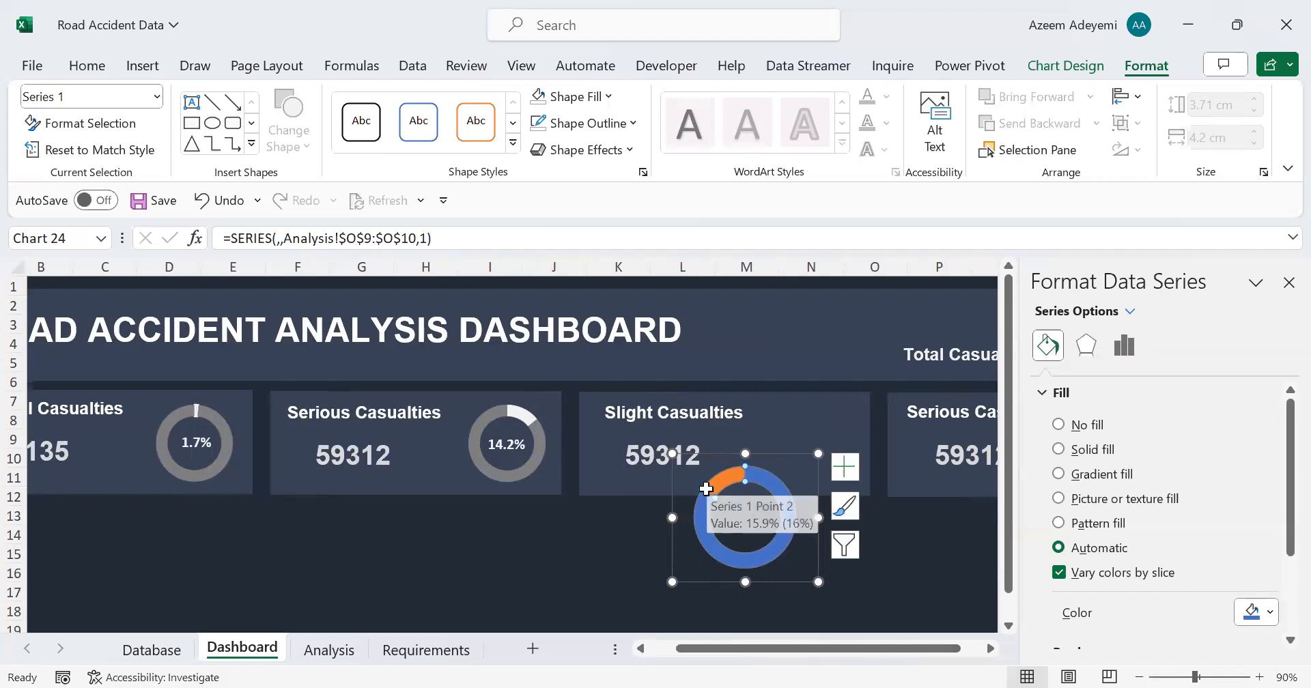
{"action": "left_click", "coordinate": [787, 522]}
{"action": "left_click", "coordinate": [1272, 613]}
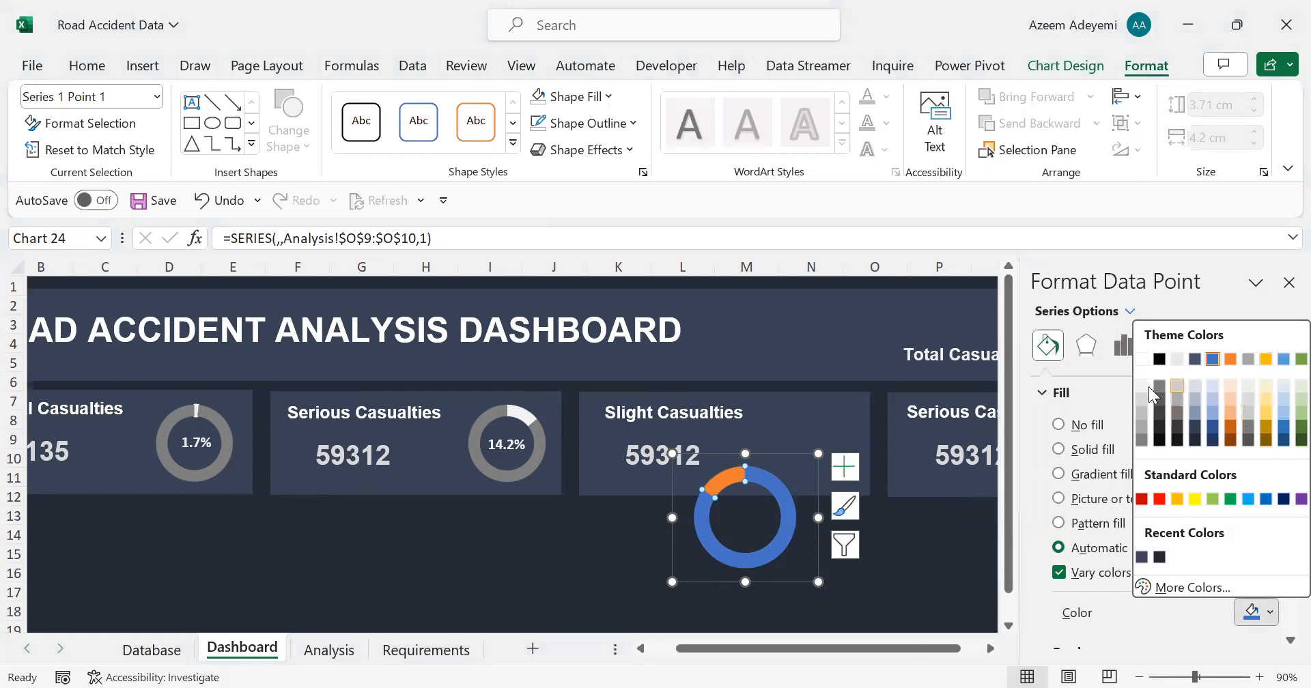
{"action": "left_click", "coordinate": [1139, 388]}
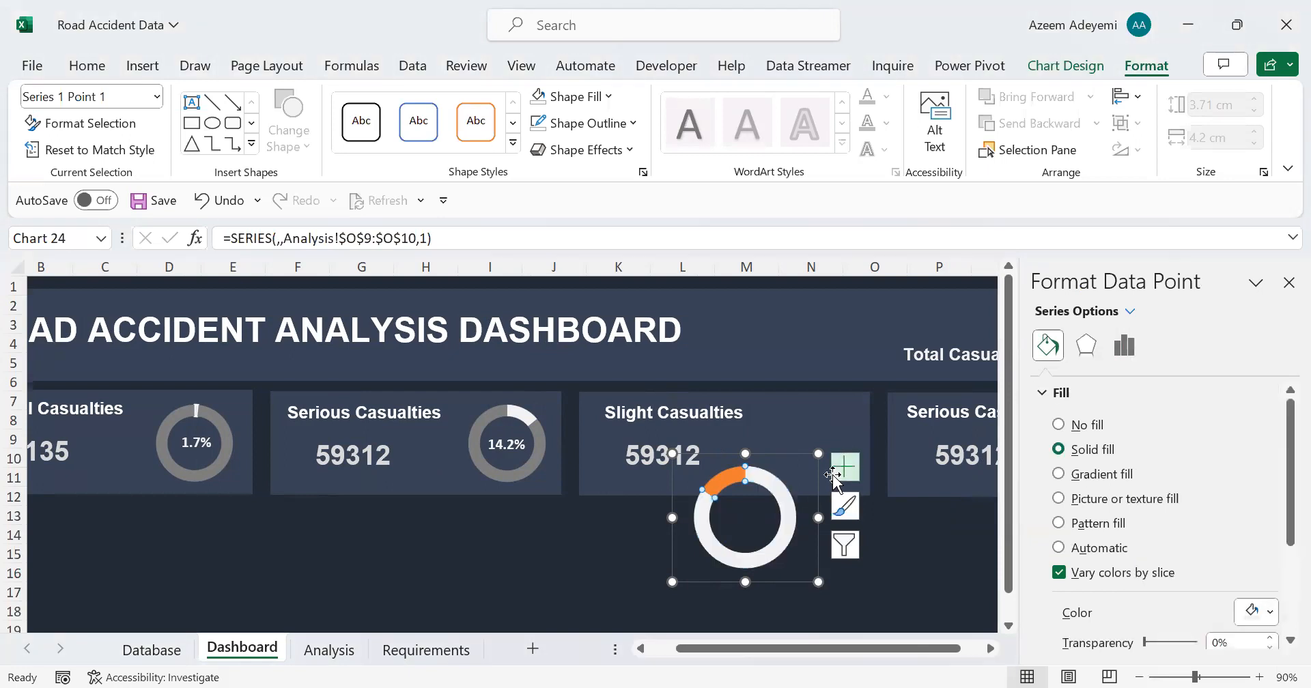
Step: Fill the small orange slice of the new doughnut chart with a solid dark gray like the other doughnuts
{"action": "left_click", "coordinate": [724, 482]}
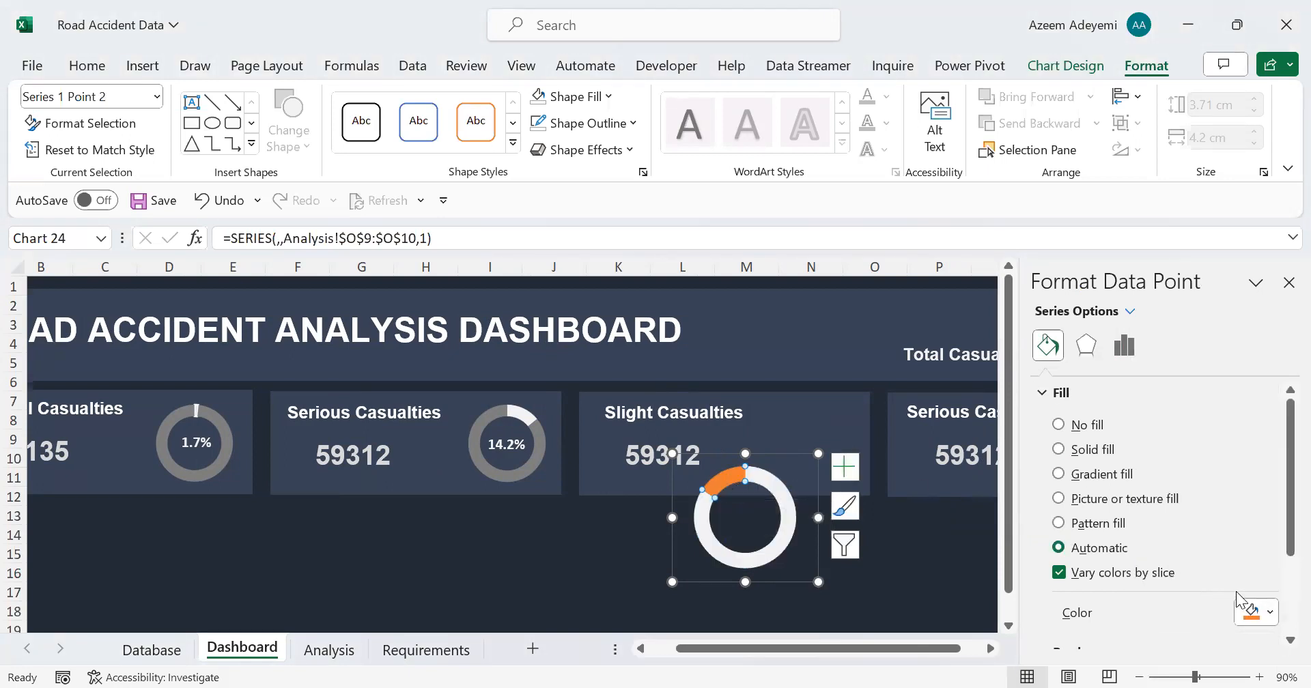
{"action": "left_click", "coordinate": [1269, 613]}
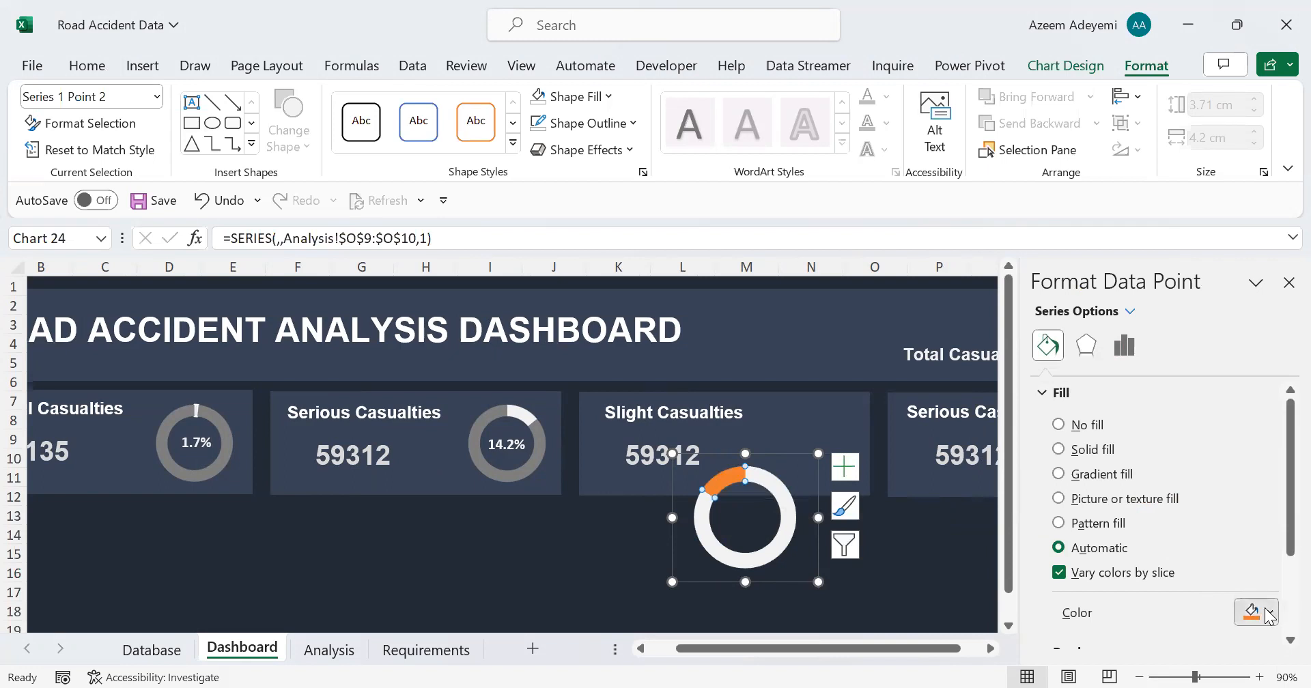
{"action": "left_click", "coordinate": [1143, 428]}
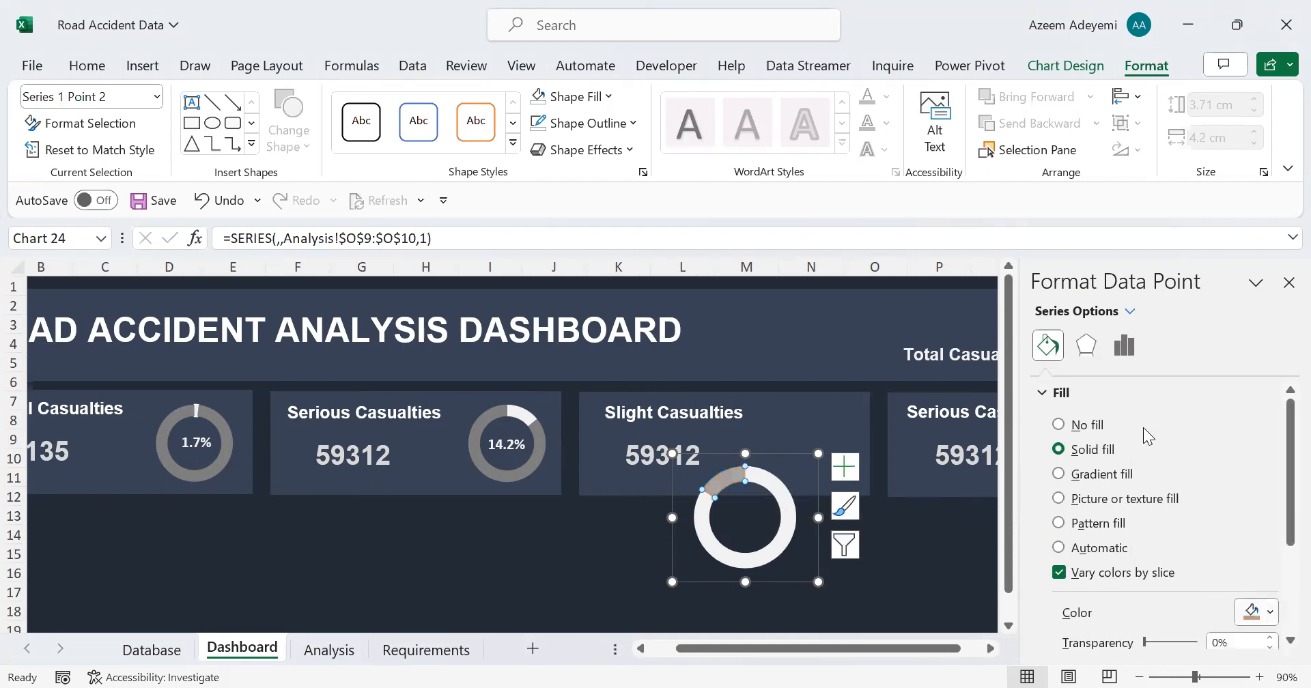
{"action": "left_click", "coordinate": [1269, 612]}
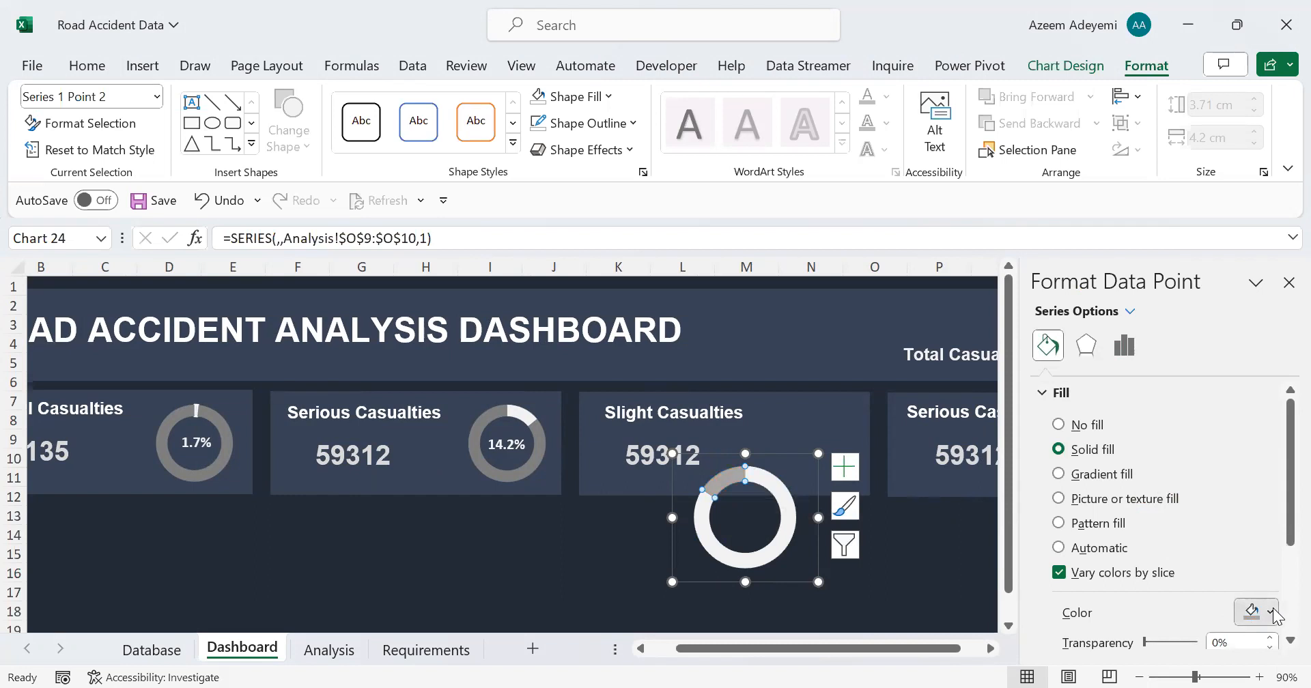
{"action": "left_click", "coordinate": [1147, 448]}
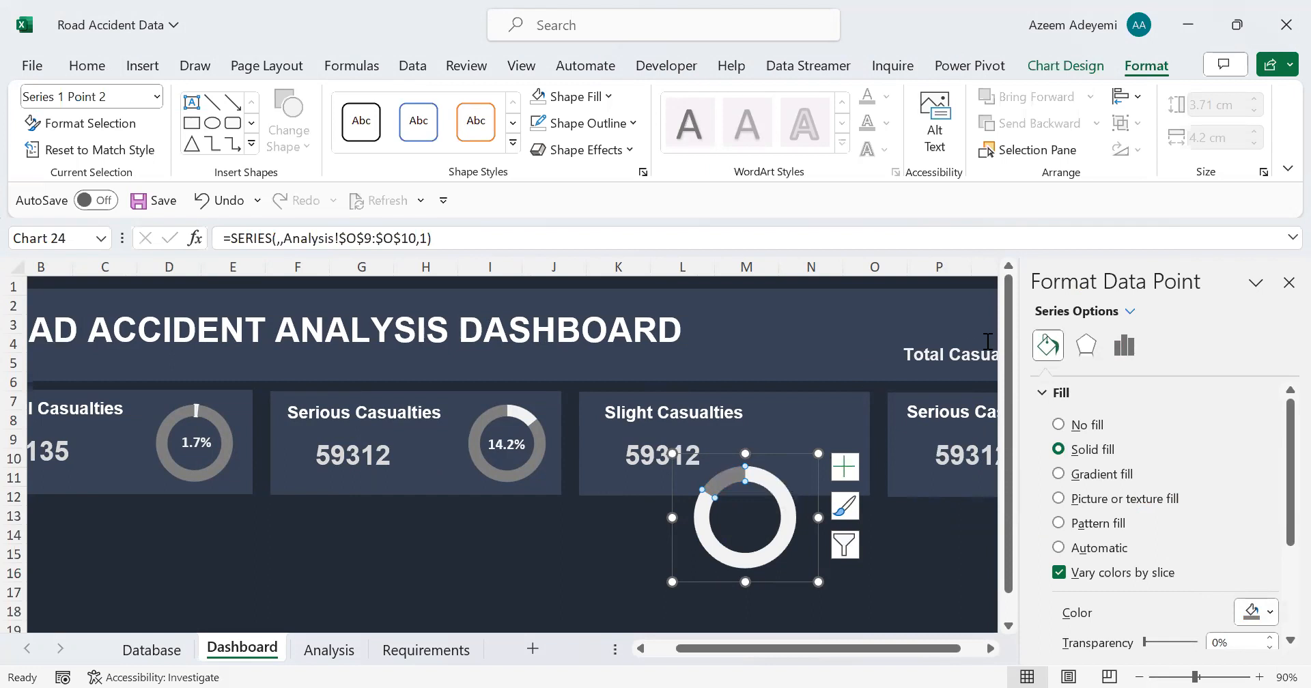
{"action": "key", "text": "Escape"}
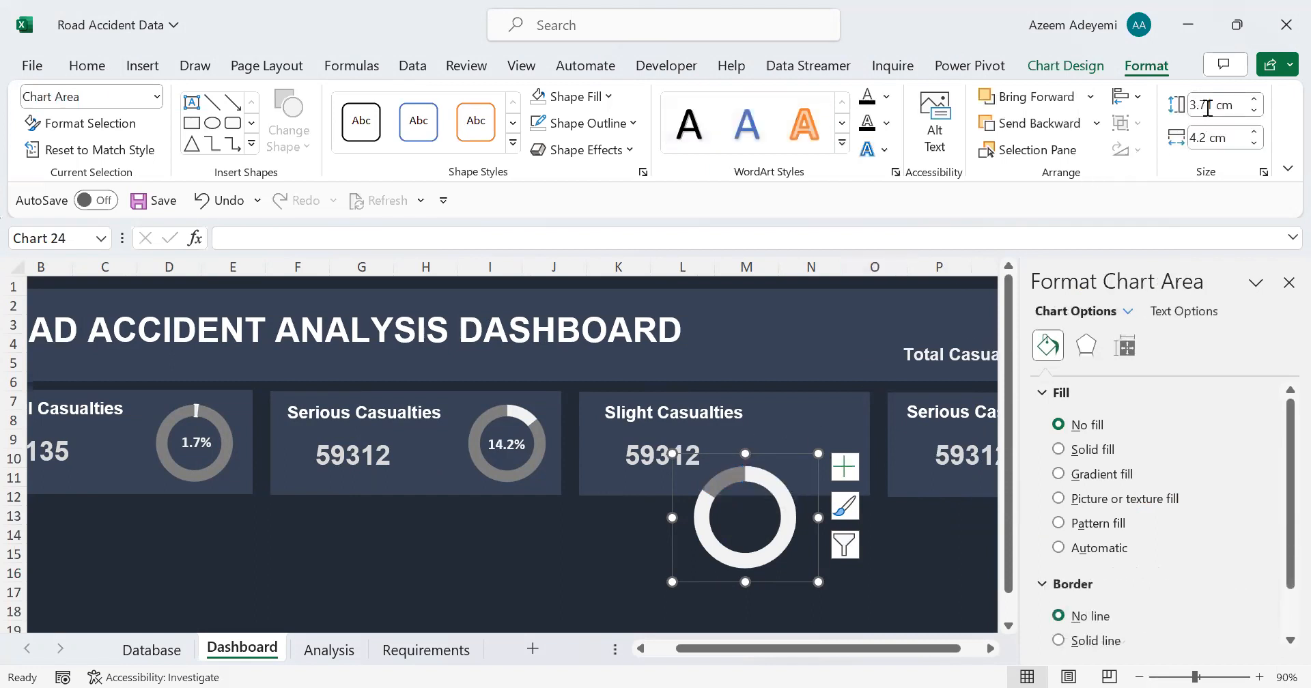
Step: Resize the new doughnut chart to 3 cm by 3 cm and place it beside the figure on the Slight Casualties card
{"action": "left_click", "coordinate": [1208, 108]}
{"action": "type", "text": "3"}
{"action": "left_click", "coordinate": [1214, 140]}
{"action": "type", "text": "3"}
{"action": "key", "text": "Return"}
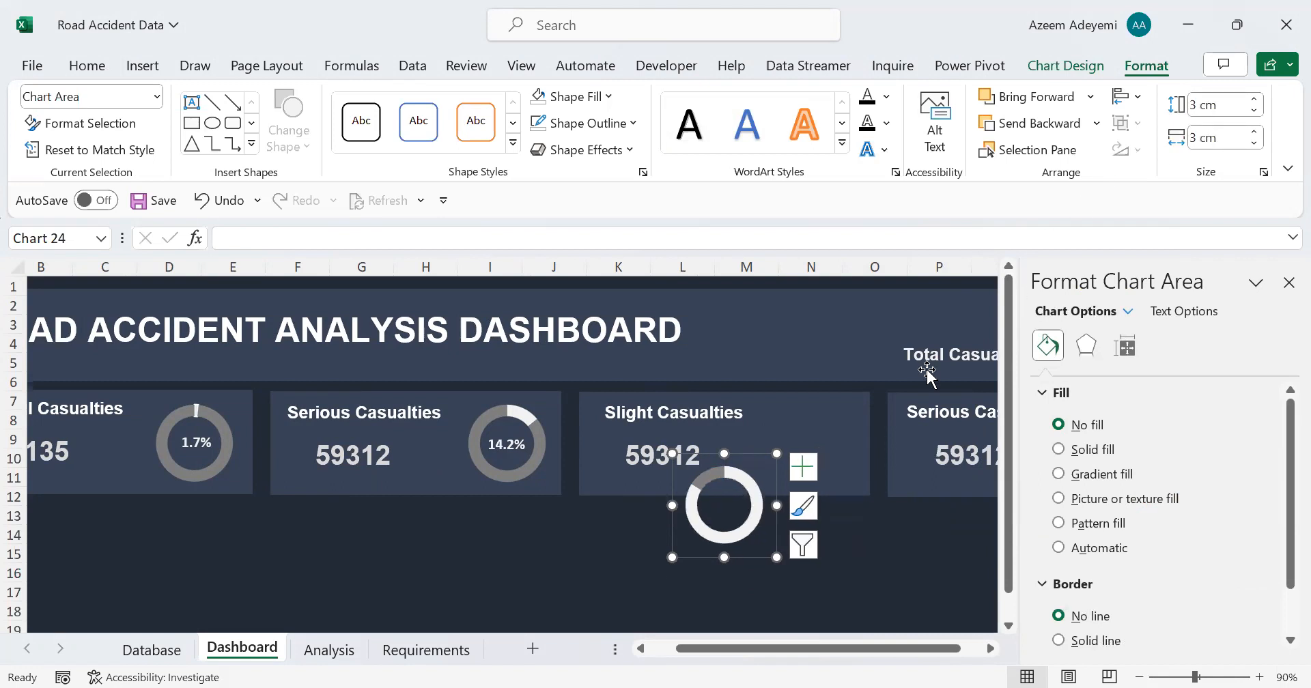
{"action": "left_click_drag", "start_coordinate": [741, 457], "coordinate": [843, 401]}
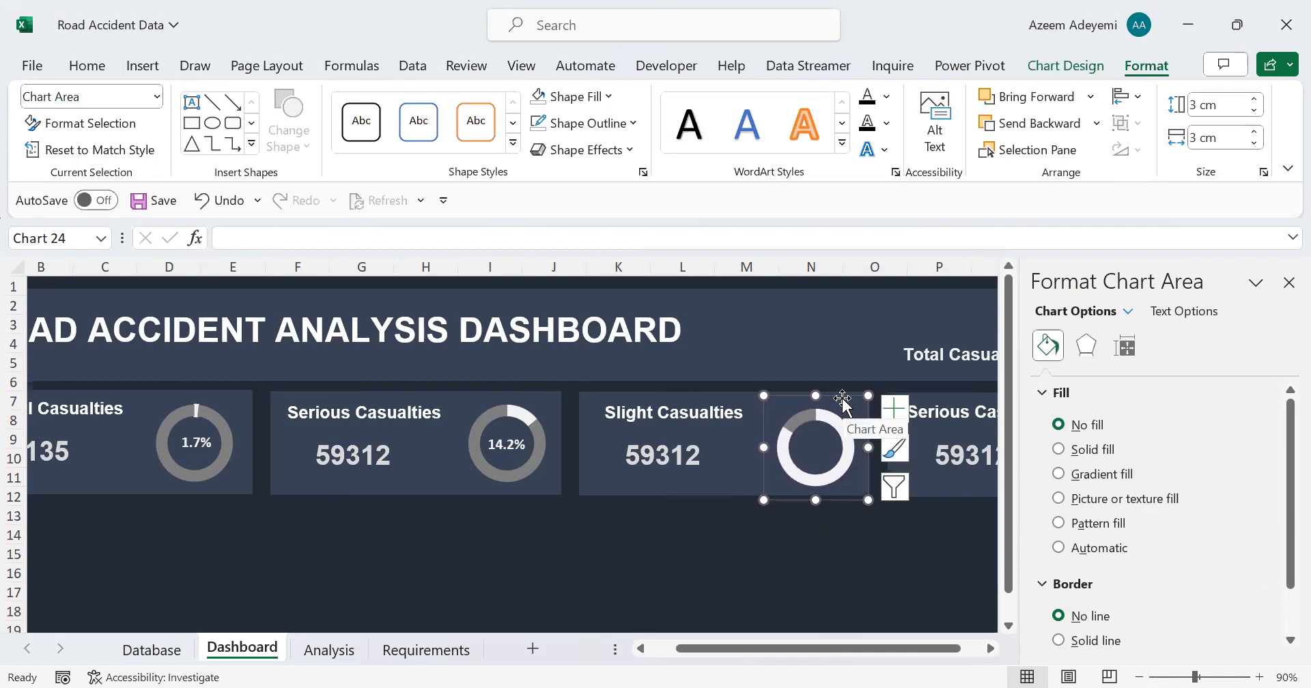
{"action": "key", "text": "Up"}
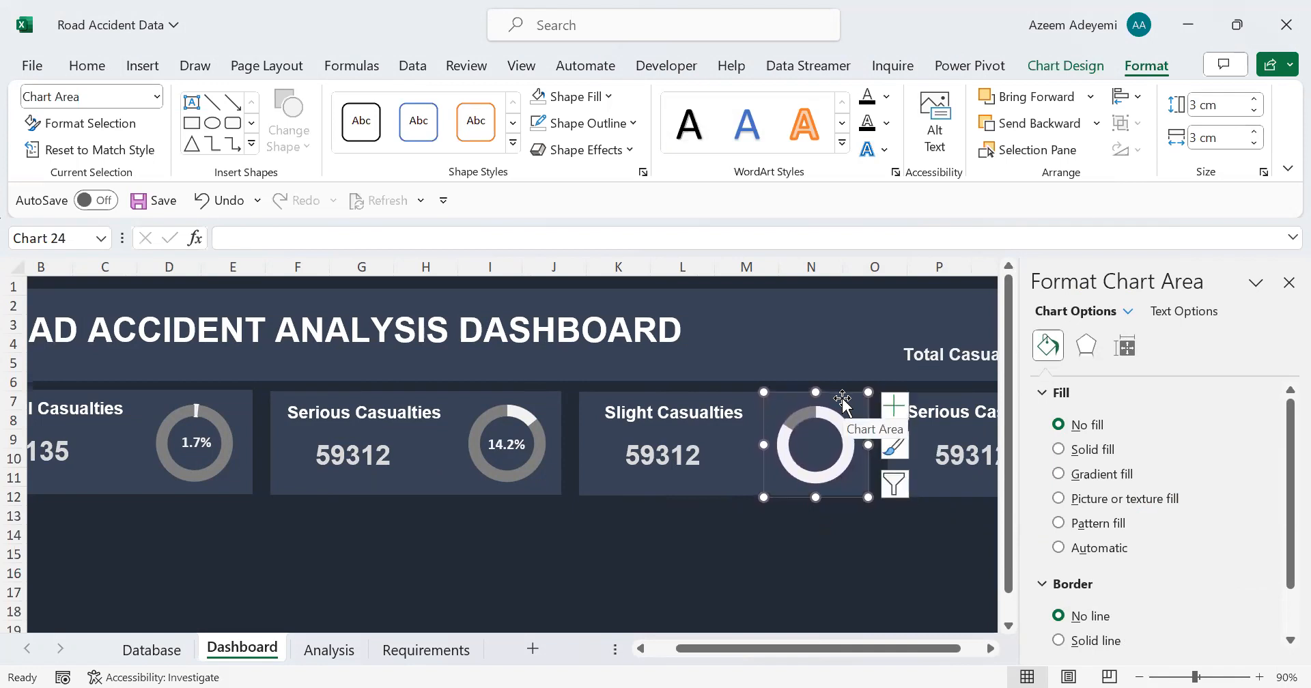
Step: Duplicate the Serious Casualties doughnut's percentage text box and center the copy inside the Slight Casualties doughnut
{"action": "left_click", "coordinate": [513, 431]}
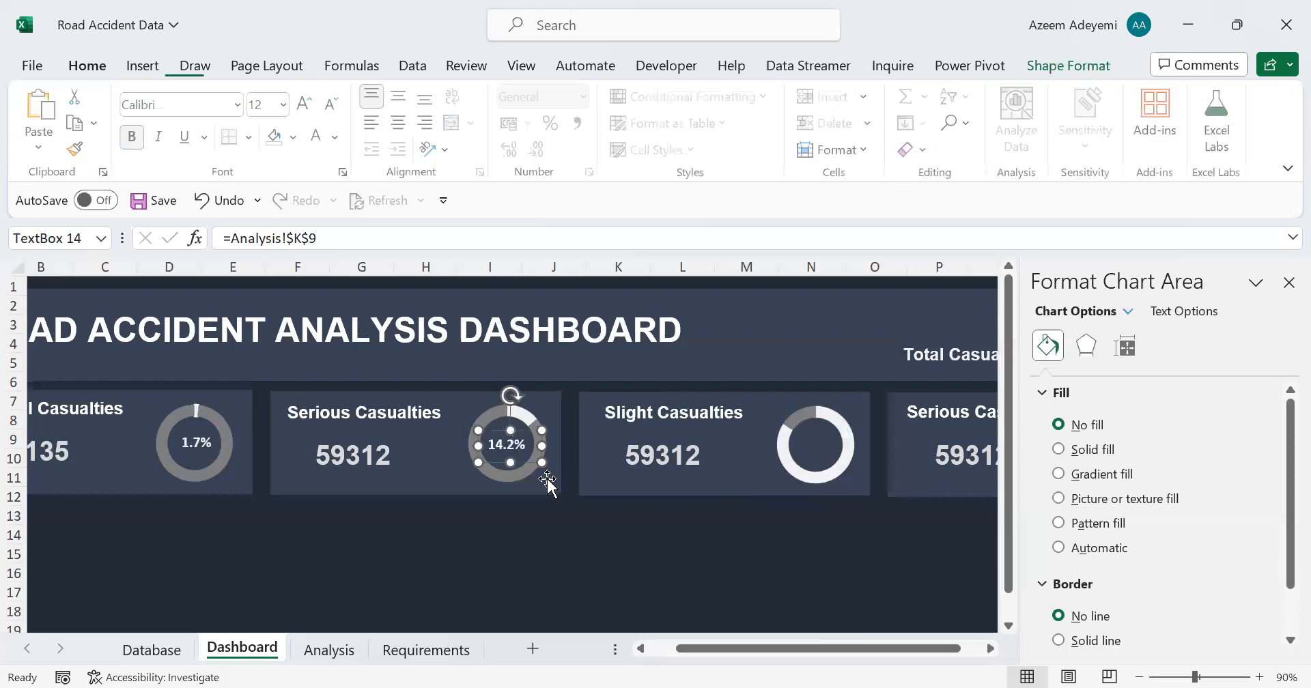
{"action": "key", "text": "ctrl+d"}
{"action": "left_click_drag", "start_coordinate": [827, 457], "coordinate": [819, 448]}
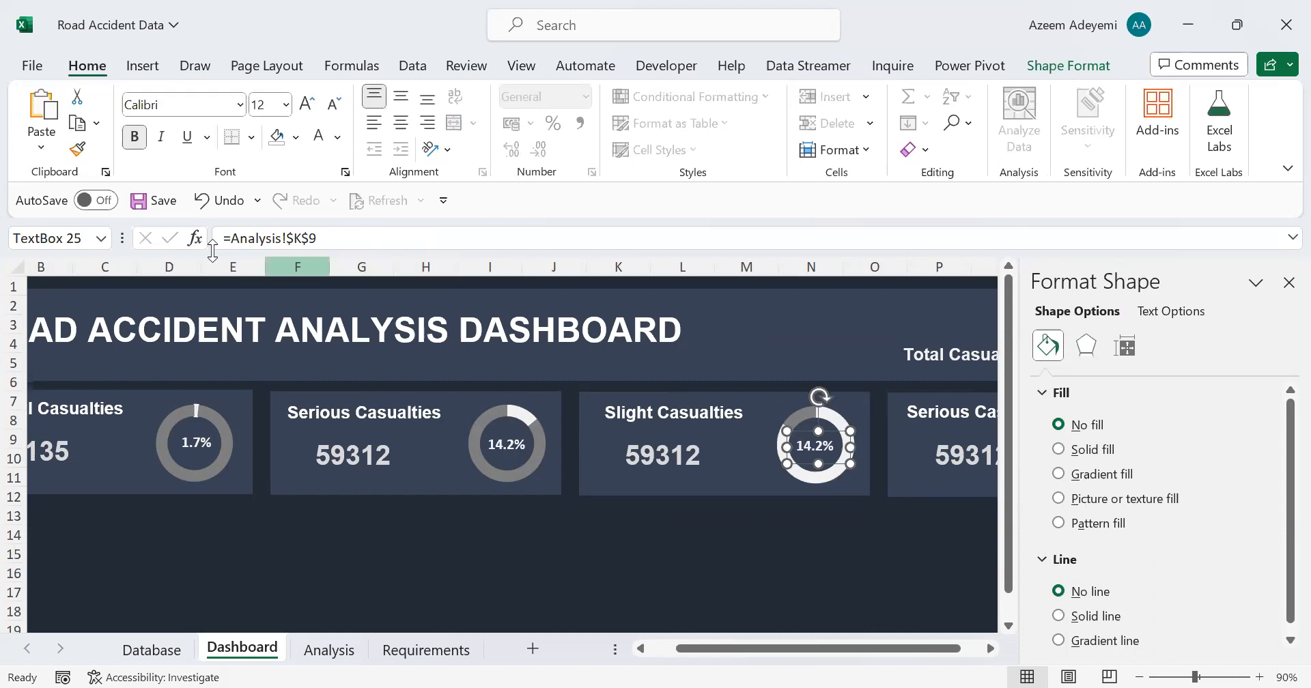
Step: Link the copied percentage label to =Analysis!$O$9 and apply the Serious Casualties percentage label's formatting to it with Format Painter
{"action": "left_click_drag", "start_coordinate": [343, 242], "coordinate": [209, 236]}
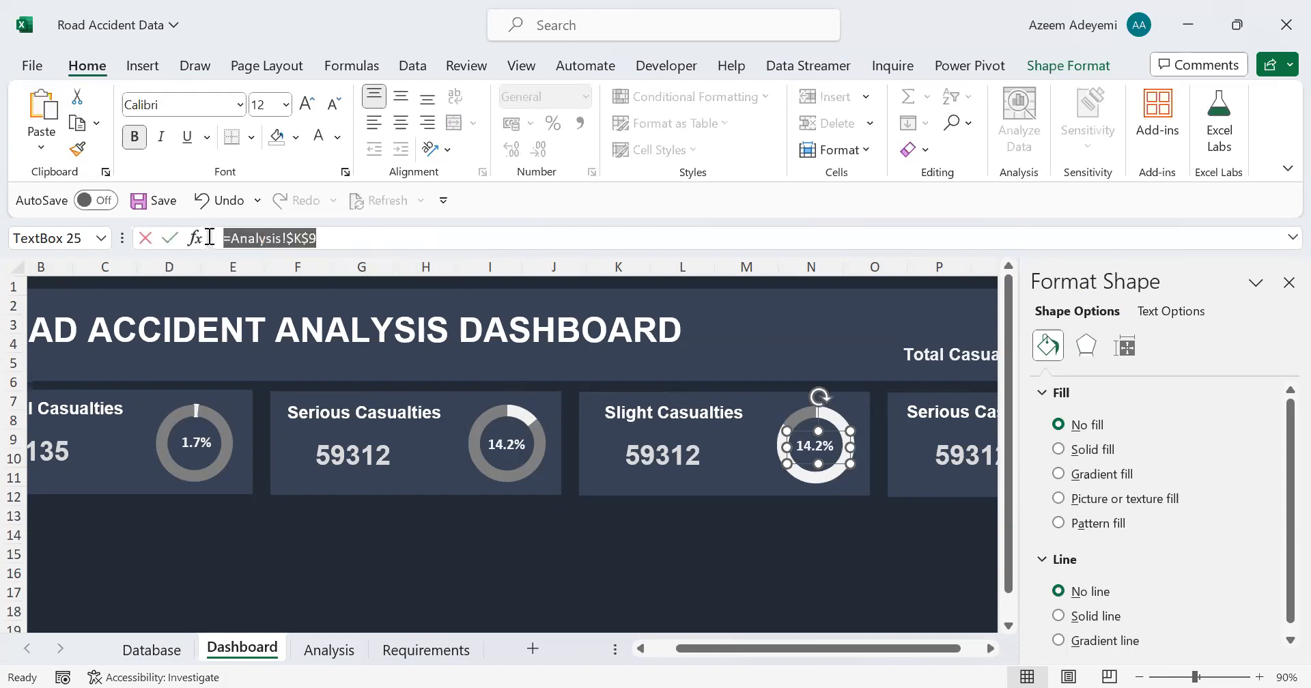
{"action": "key", "text": "BackSpace"}
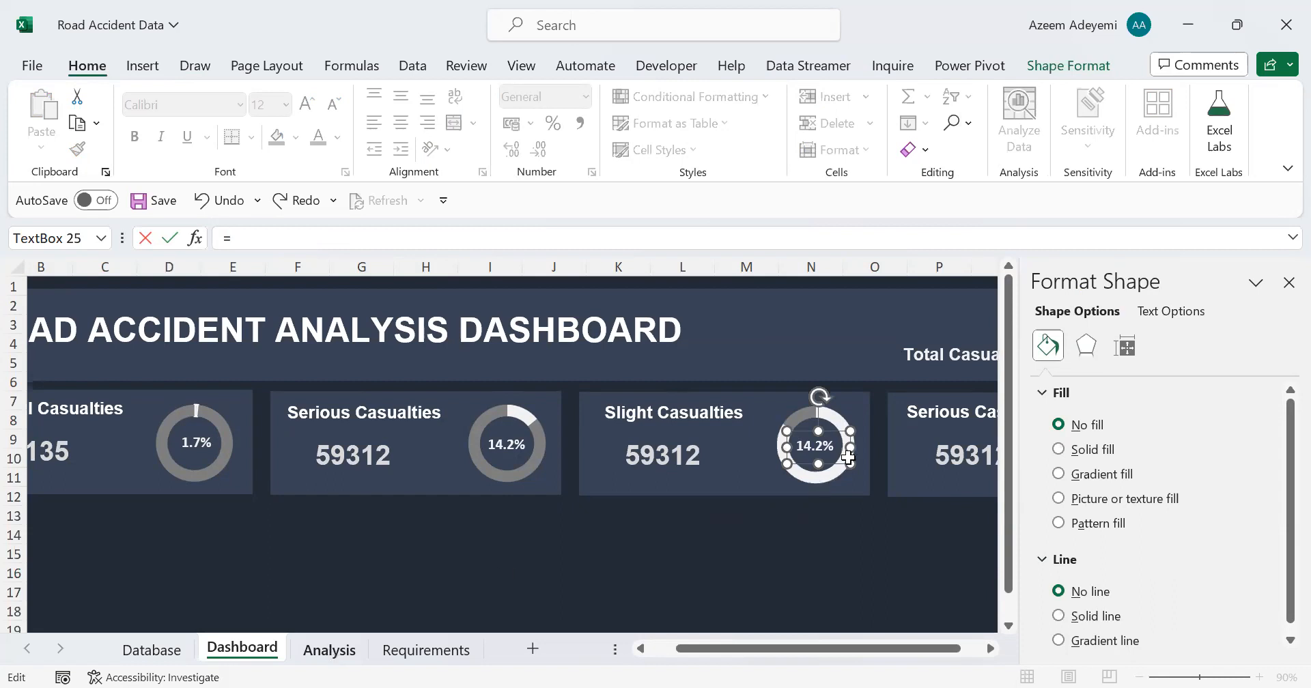
{"action": "key", "text": "ctrl+Page_Down"}
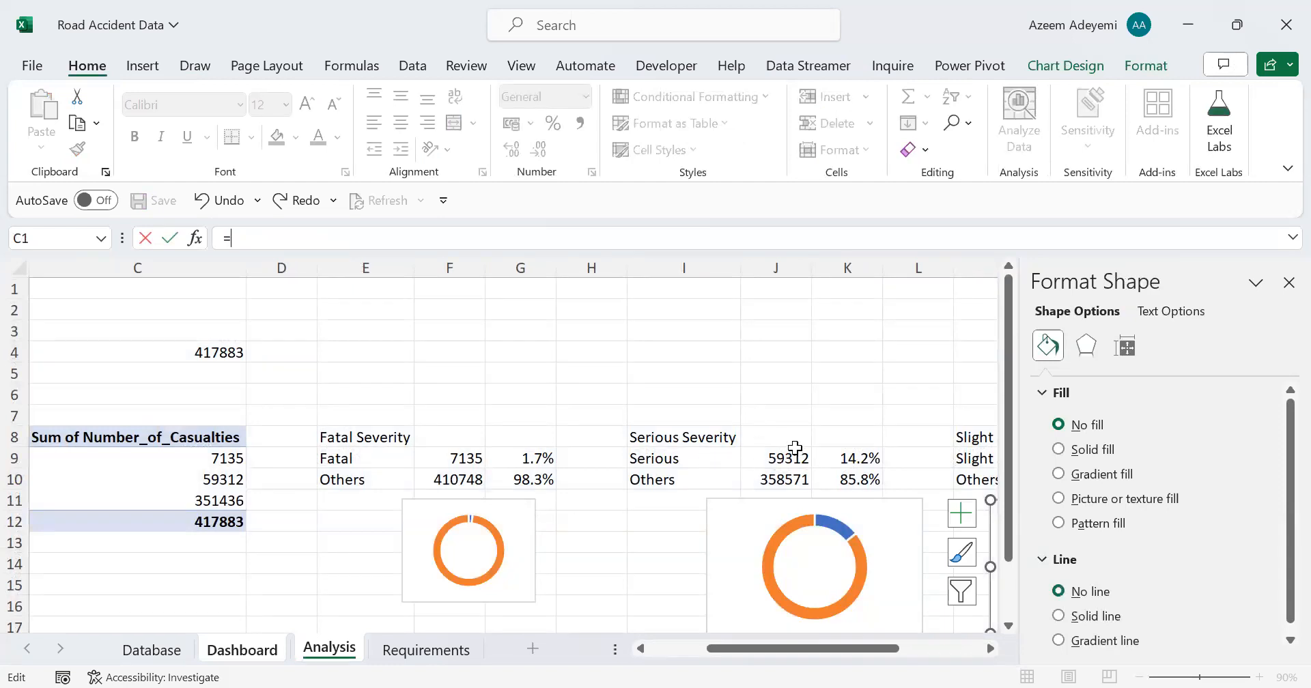
{"action": "left_click_drag", "start_coordinate": [875, 647], "coordinate": [948, 647]}
{"action": "scroll", "coordinate": [738, 430], "scroll_direction": "right", "scroll_amount": 1}
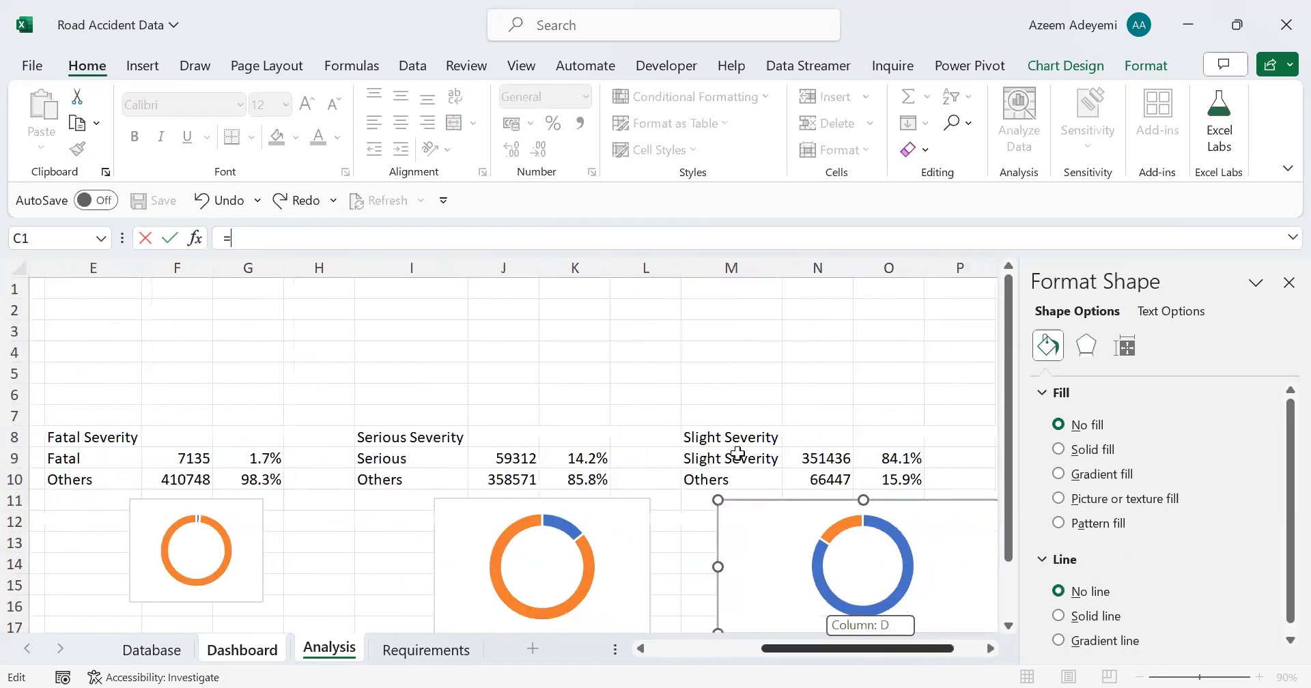
{"action": "scroll", "coordinate": [785, 451], "scroll_direction": "right", "scroll_amount": 3}
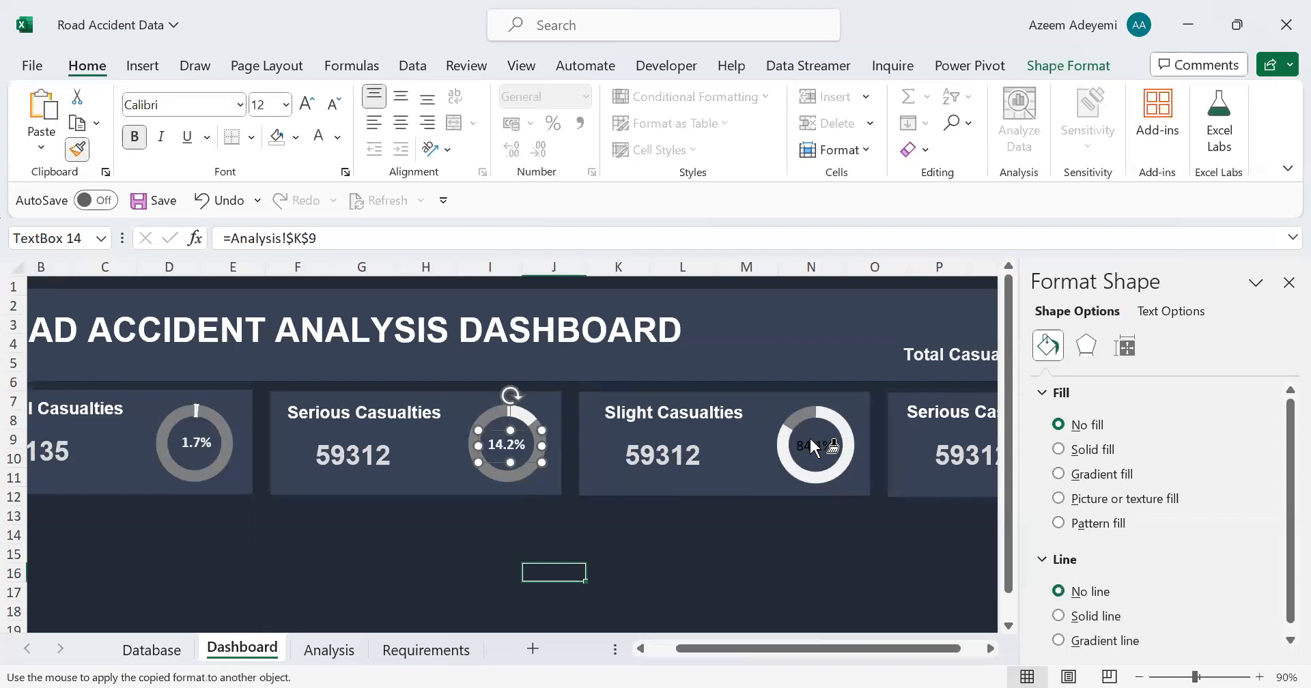
{"action": "left_click", "coordinate": [813, 440]}
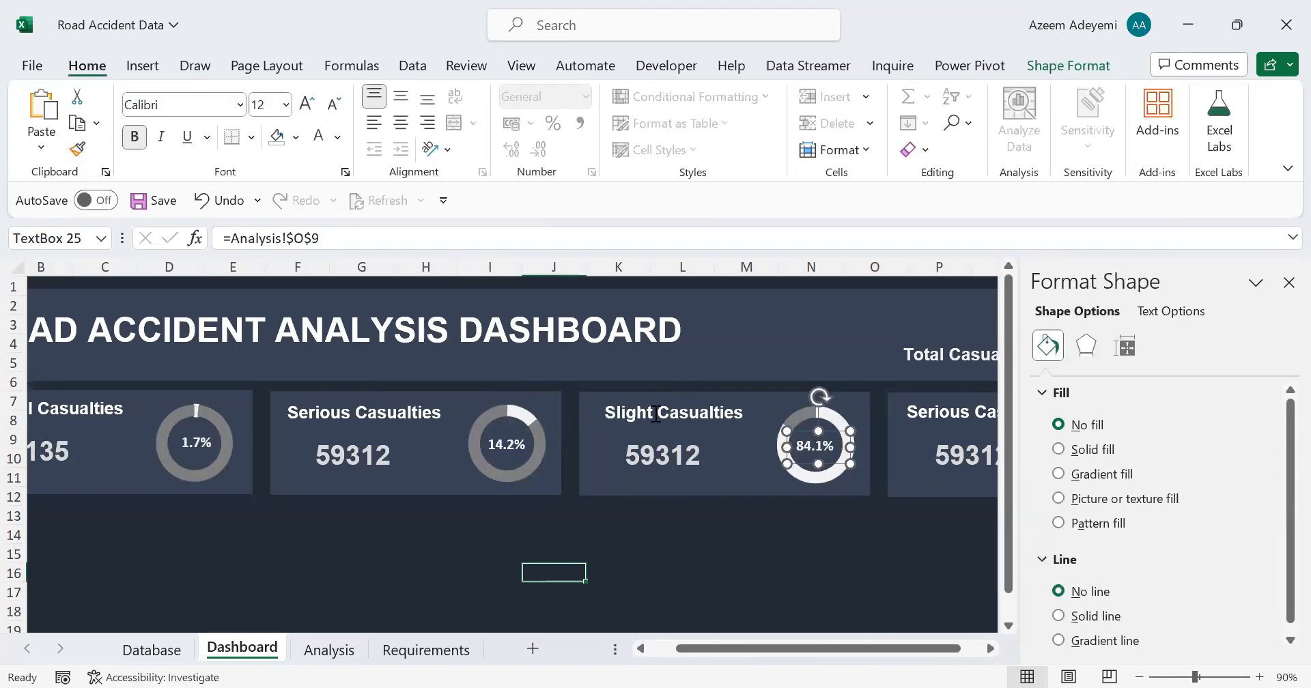
Step: Link the Slight Casualties card's figure to =Analysis!$N$9 and apply the Serious Casualties figure's formatting to it with Format Painter
{"action": "left_click", "coordinate": [661, 462]}
{"action": "left_click_drag", "start_coordinate": [343, 236], "coordinate": [206, 228]}
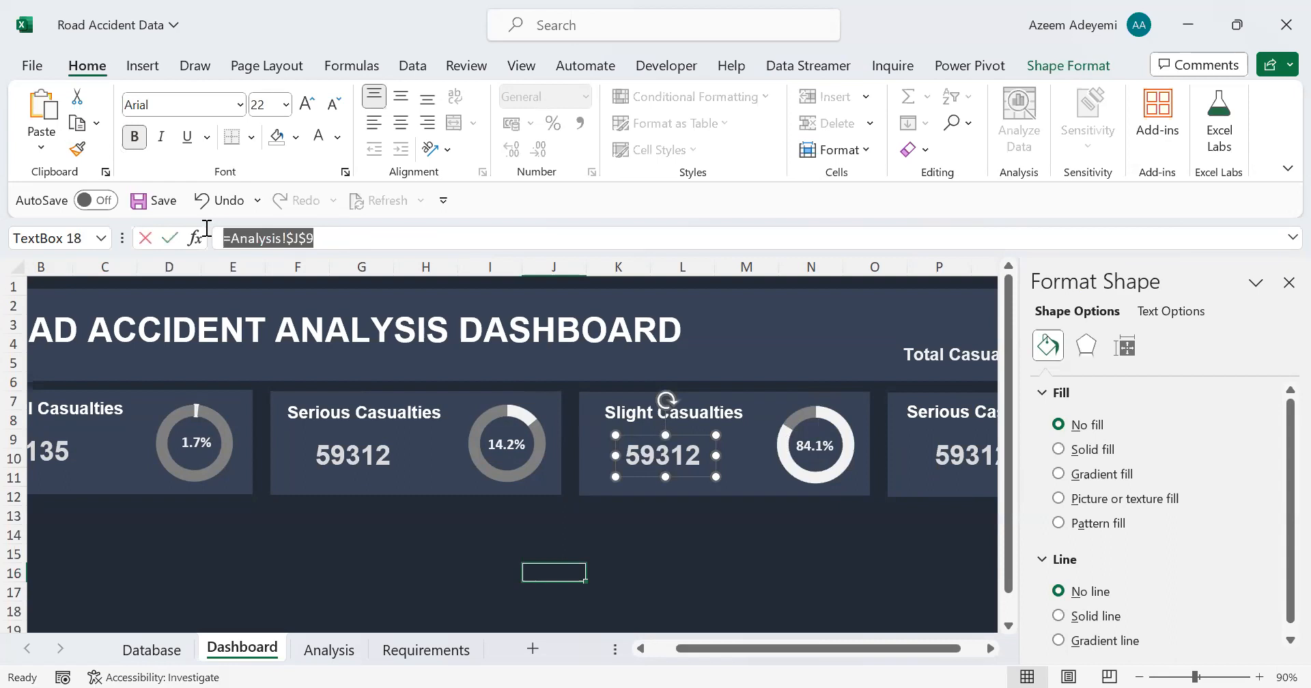
{"action": "type", "text": "="}
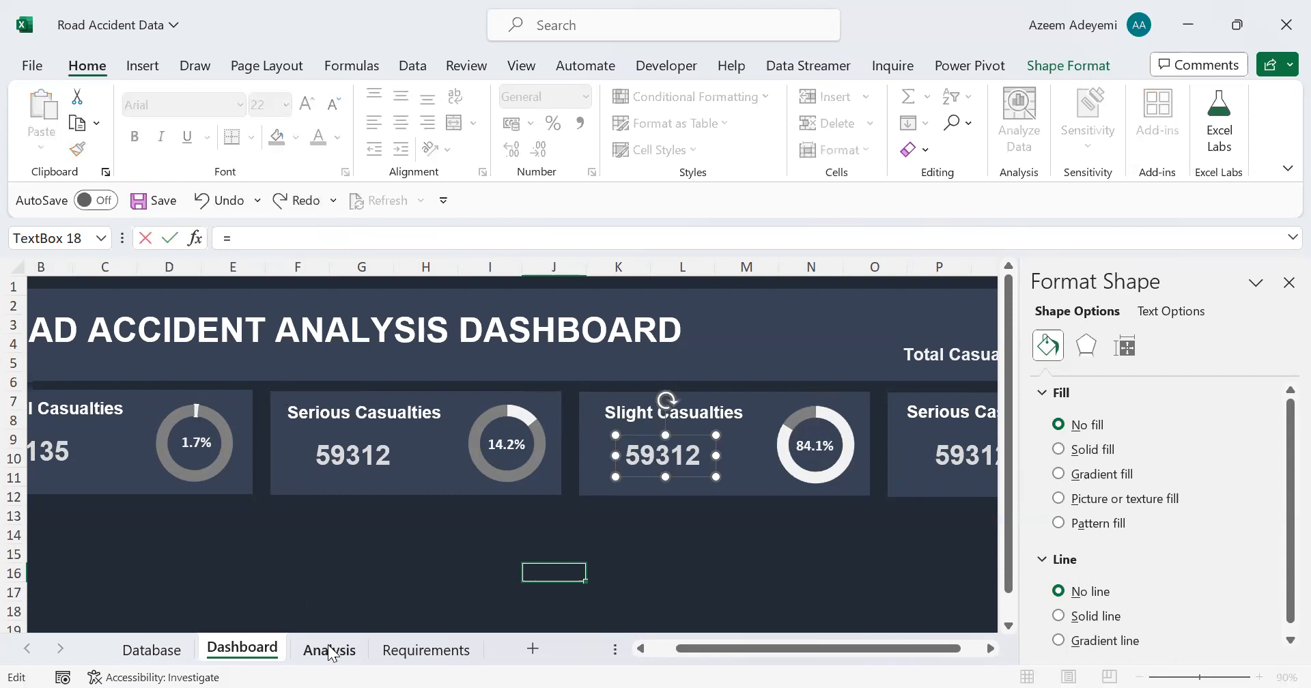
{"action": "key", "text": "ctrl+Page_Down"}
{"action": "left_click", "coordinate": [721, 459]}
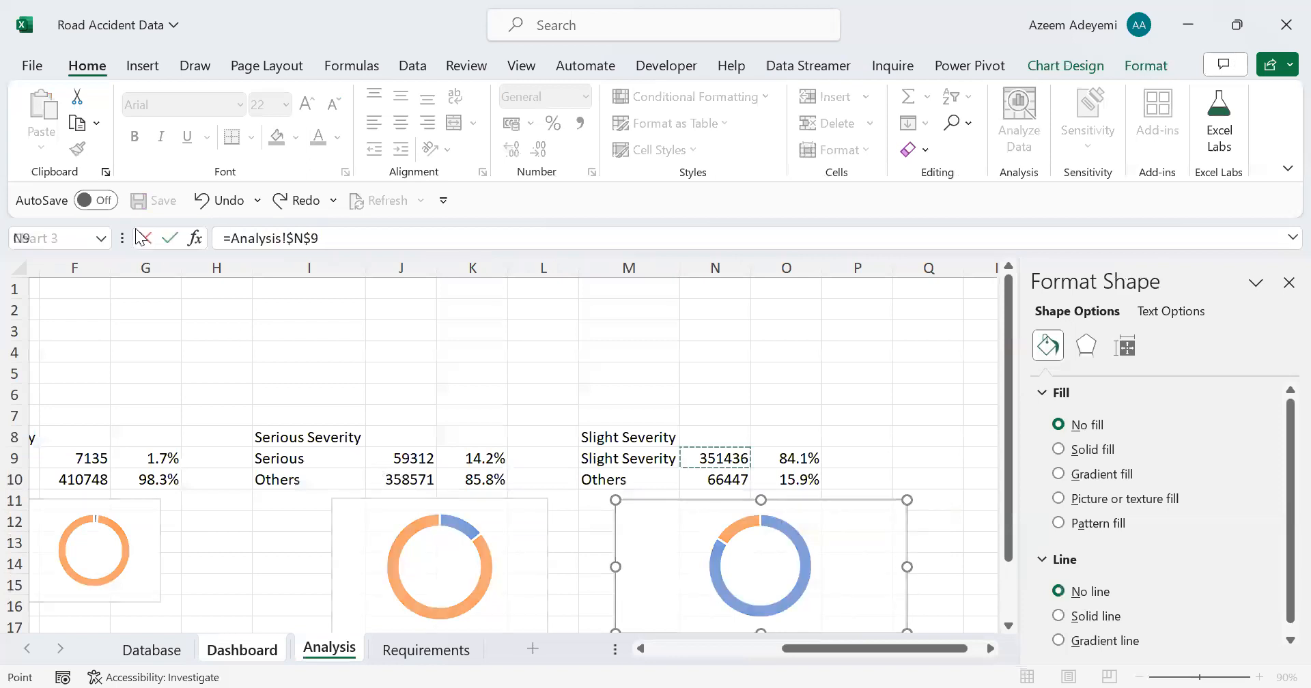
{"action": "key", "text": "Return"}
{"action": "left_click", "coordinate": [77, 148]}
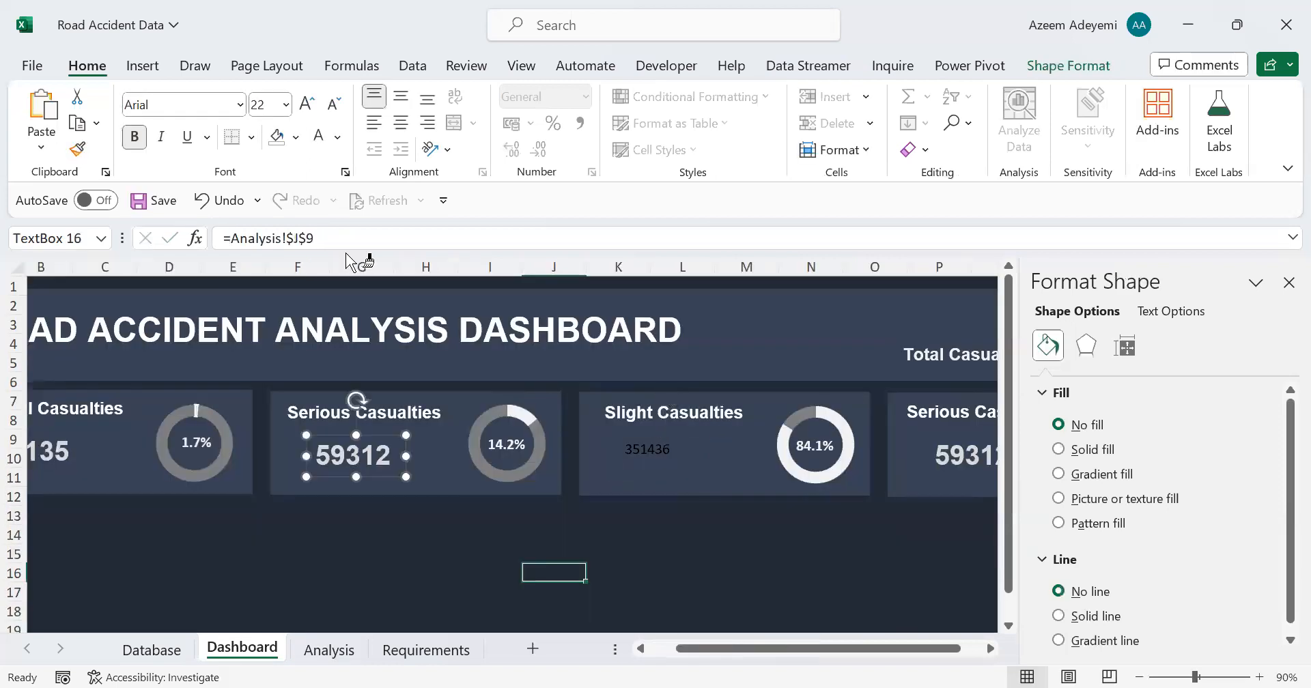
{"action": "left_click", "coordinate": [649, 450]}
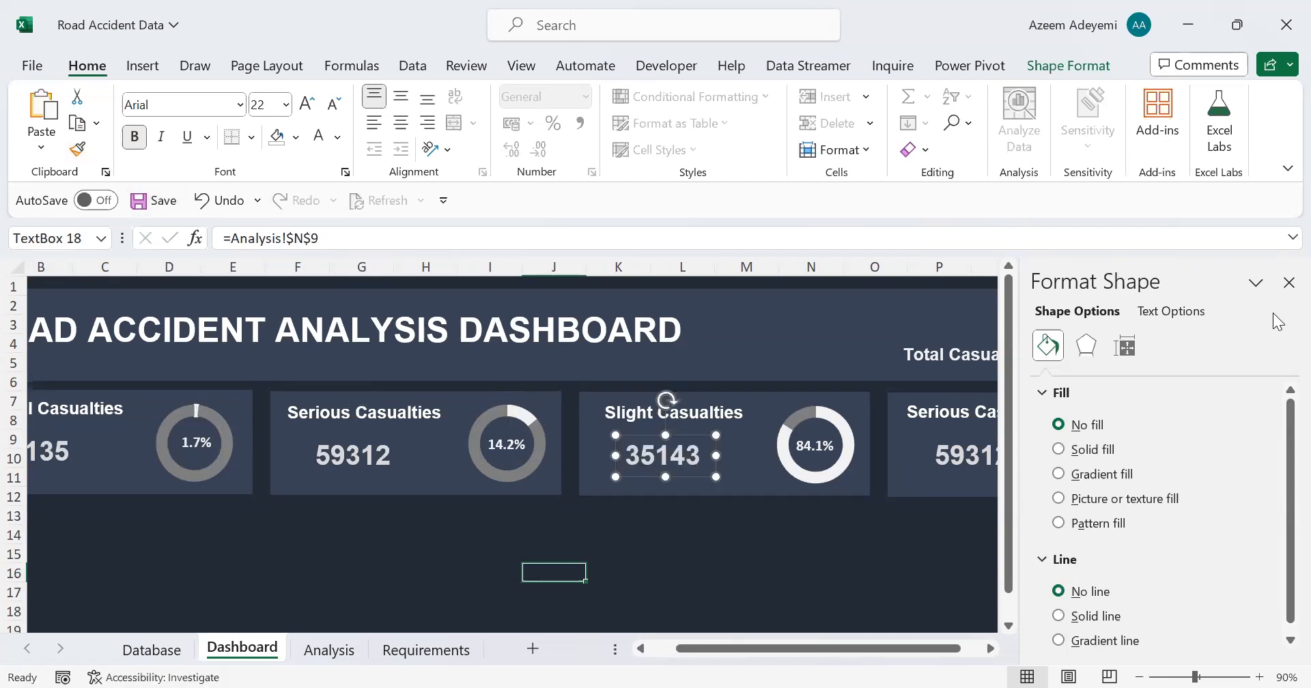
{"action": "left_click", "coordinate": [1289, 282]}
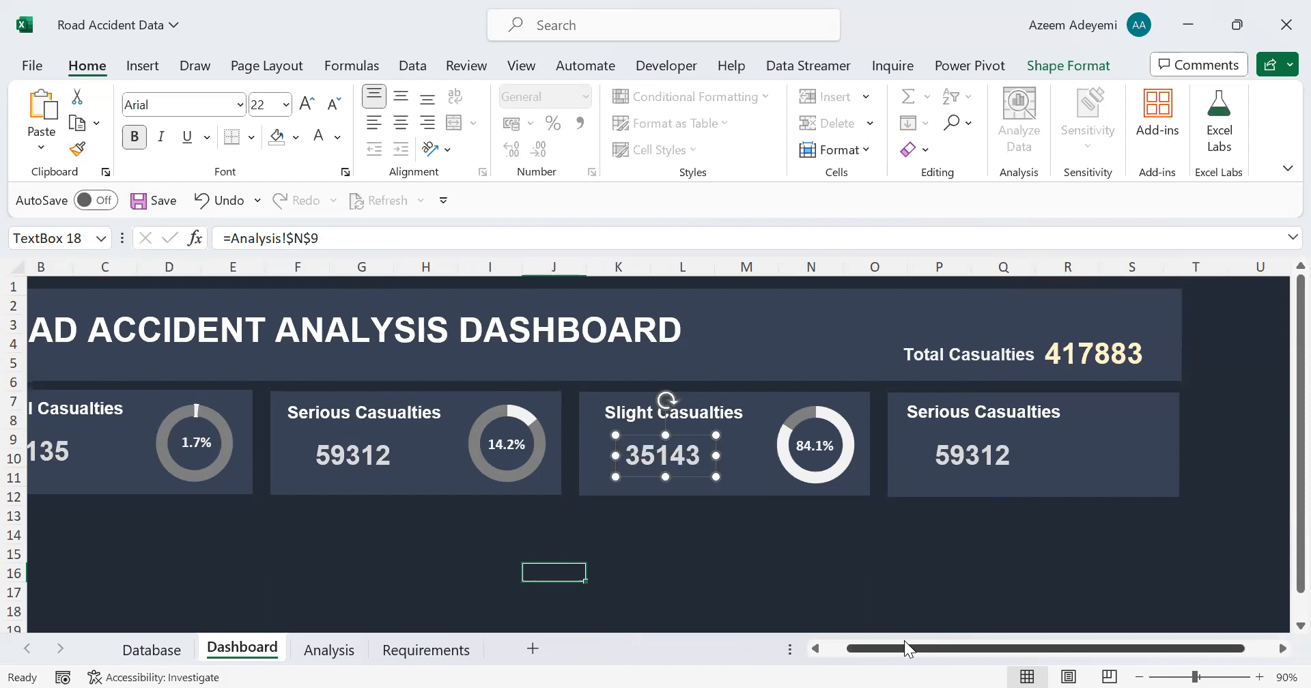
Step: Add a pivot table at B16 of the Analysis sheet with Vehicle_Type in Rows and Sum of Number_of_Casualties in Values
{"action": "scroll", "coordinate": [905, 642], "scroll_direction": "left", "scroll_amount": 1}
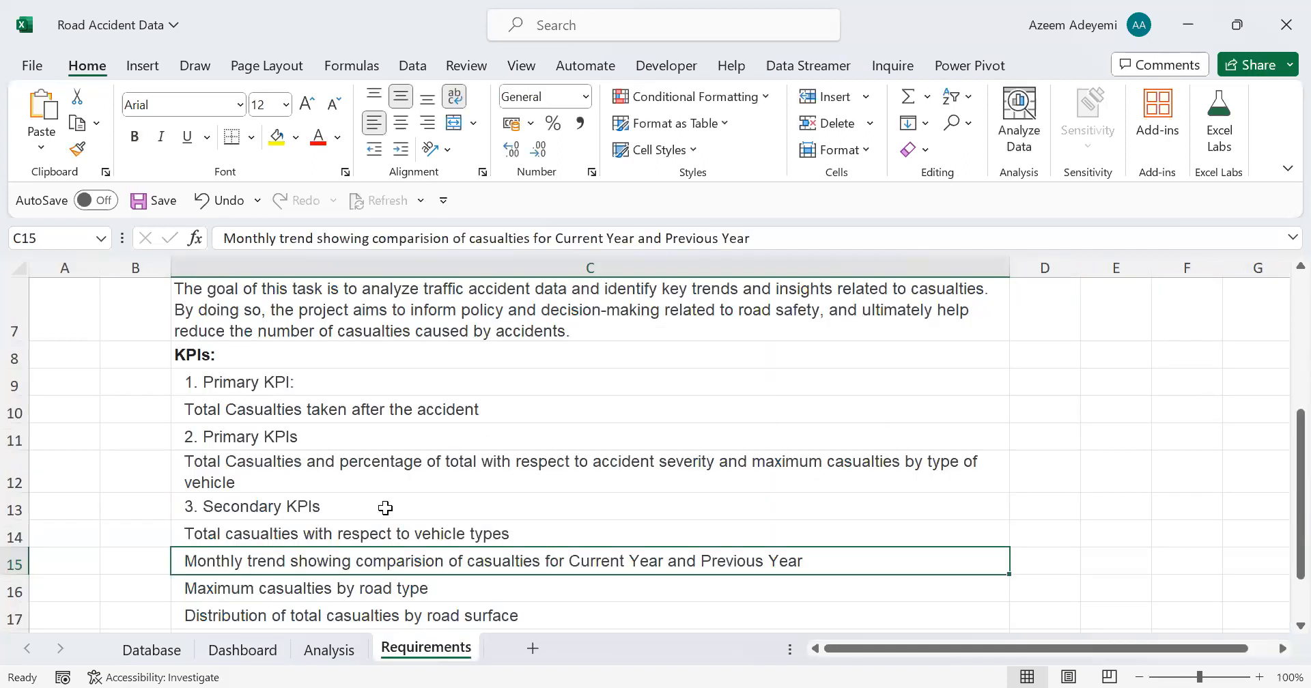
{"action": "left_click", "coordinate": [326, 649]}
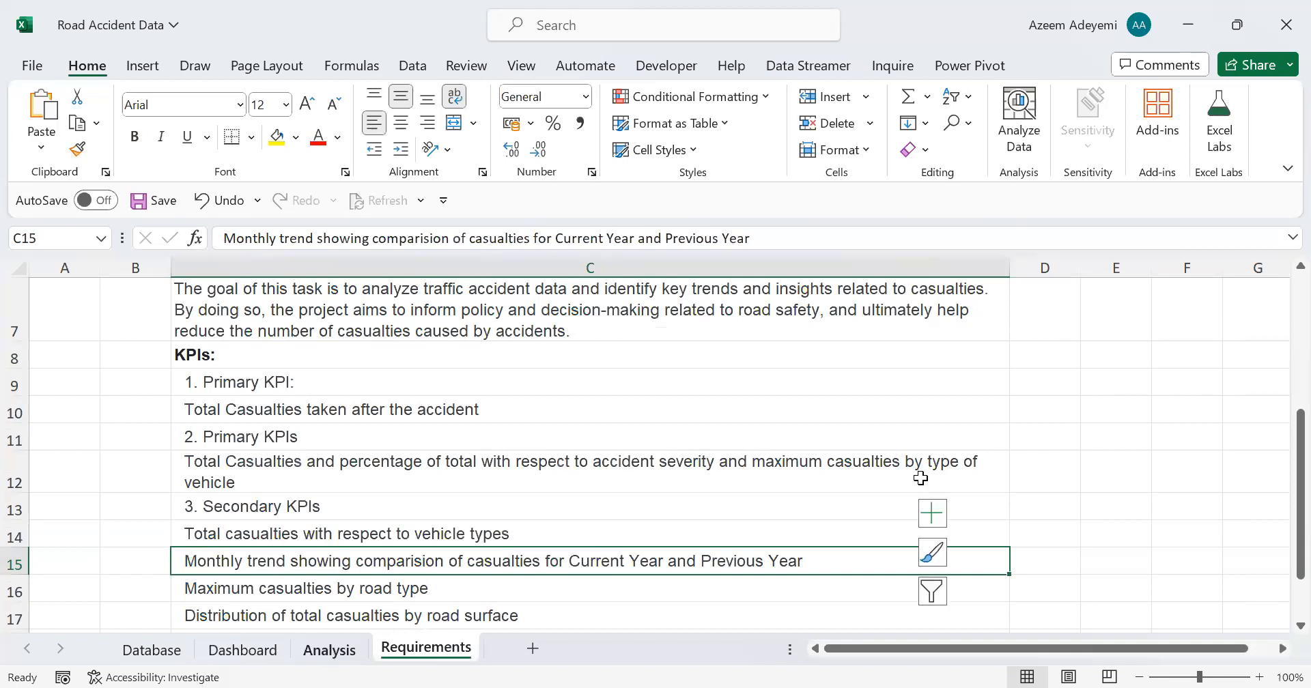
{"action": "left_click_drag", "start_coordinate": [1020, 649], "coordinate": [1020, 648]}
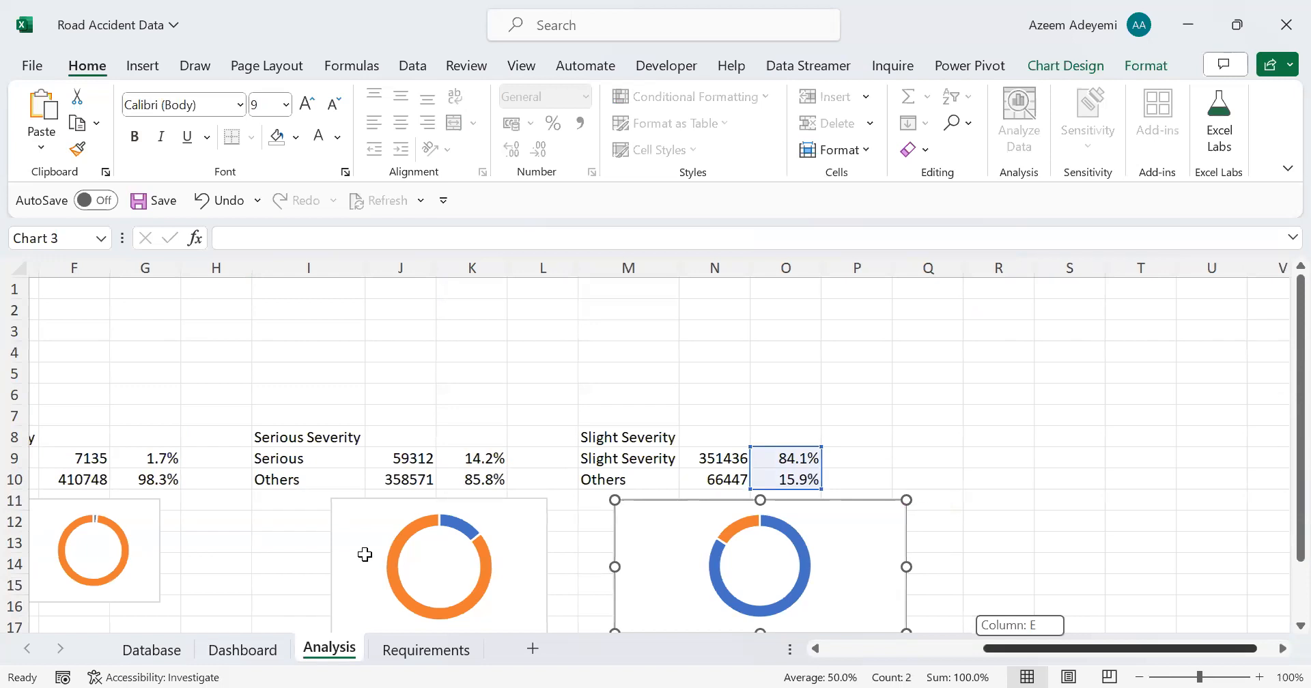
{"action": "scroll", "coordinate": [364, 554], "scroll_direction": "left", "scroll_amount": 3}
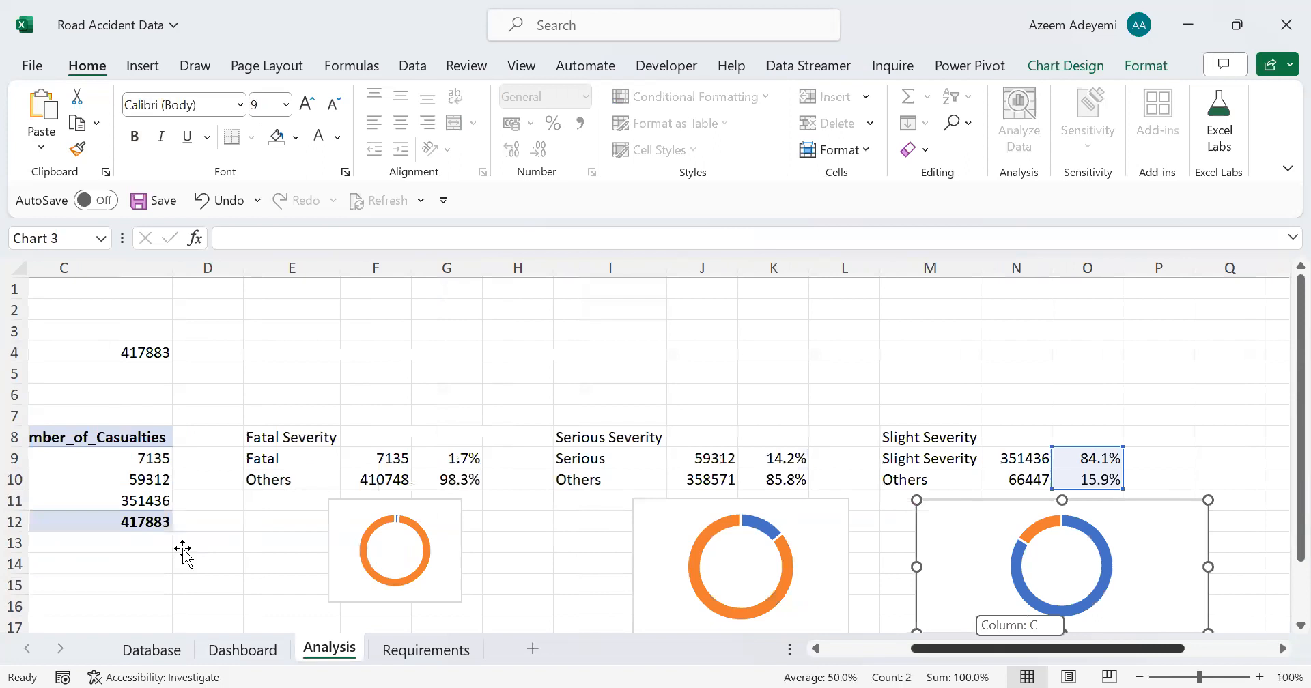
{"action": "scroll", "coordinate": [182, 549], "scroll_direction": "left", "scroll_amount": 2}
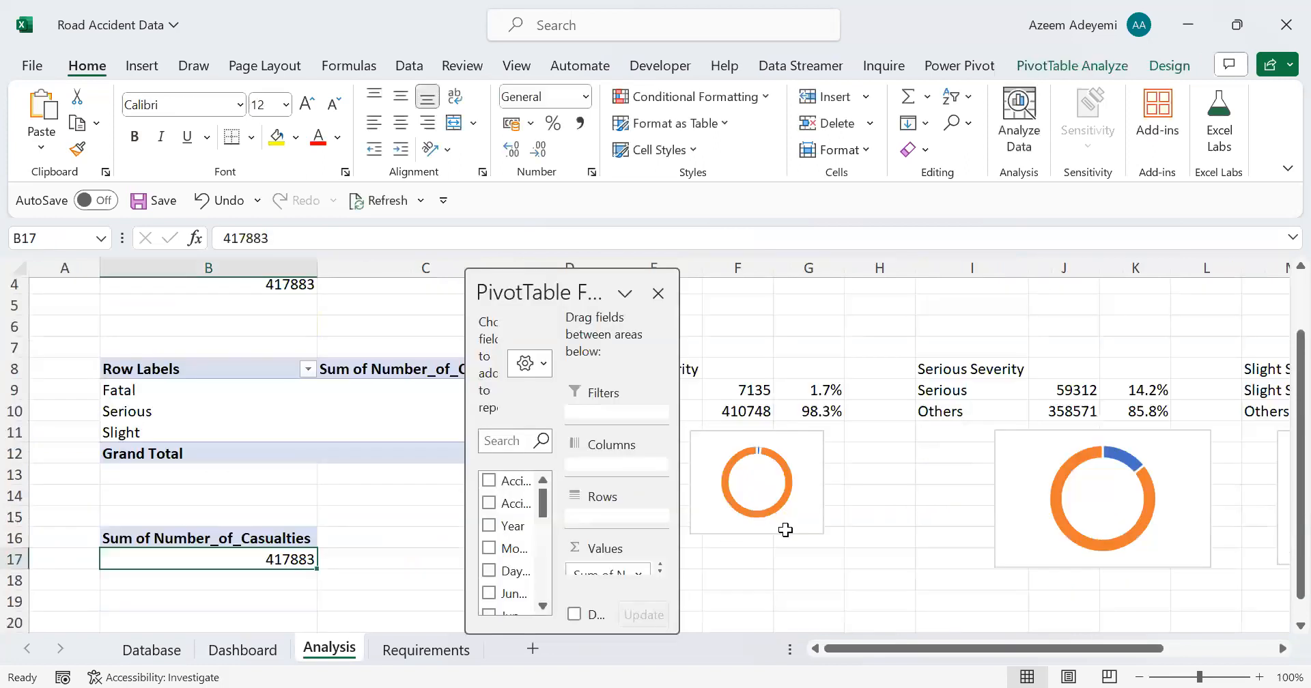
{"action": "scroll", "coordinate": [785, 535], "scroll_direction": "down", "scroll_amount": 6}
{"action": "left_click_drag", "start_coordinate": [621, 574], "coordinate": [890, 504]}
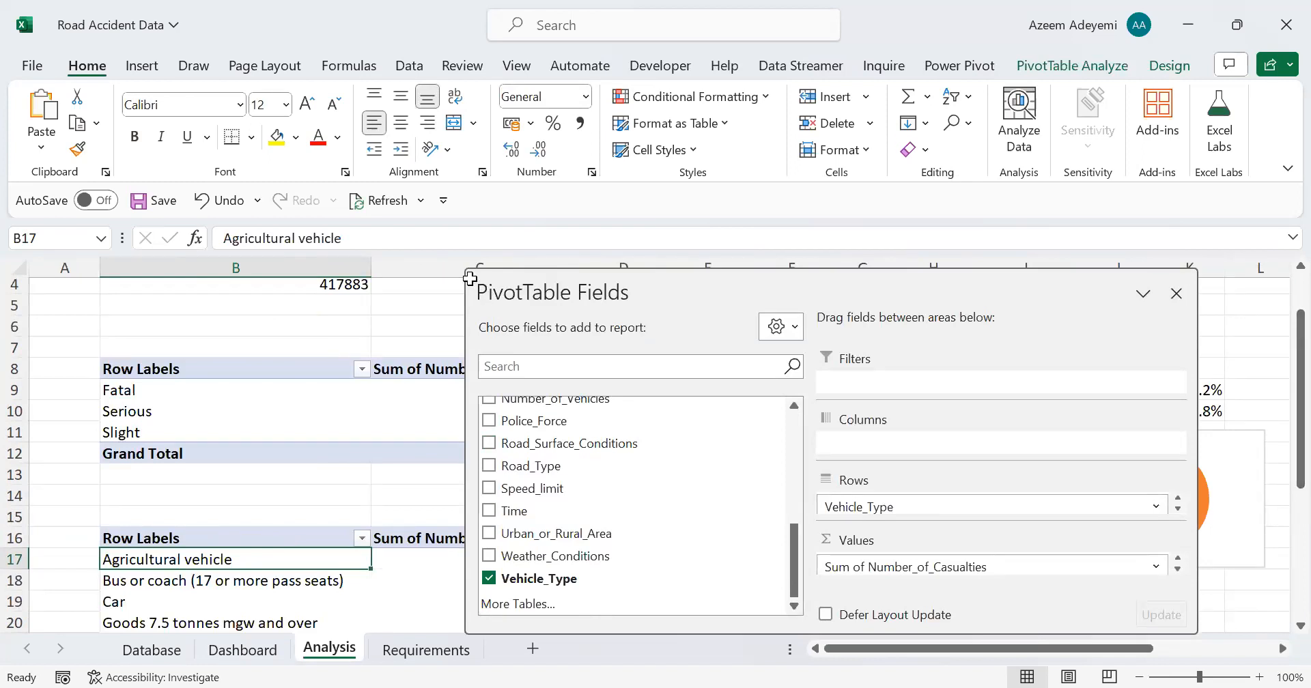
{"action": "left_click", "coordinate": [348, 494]}
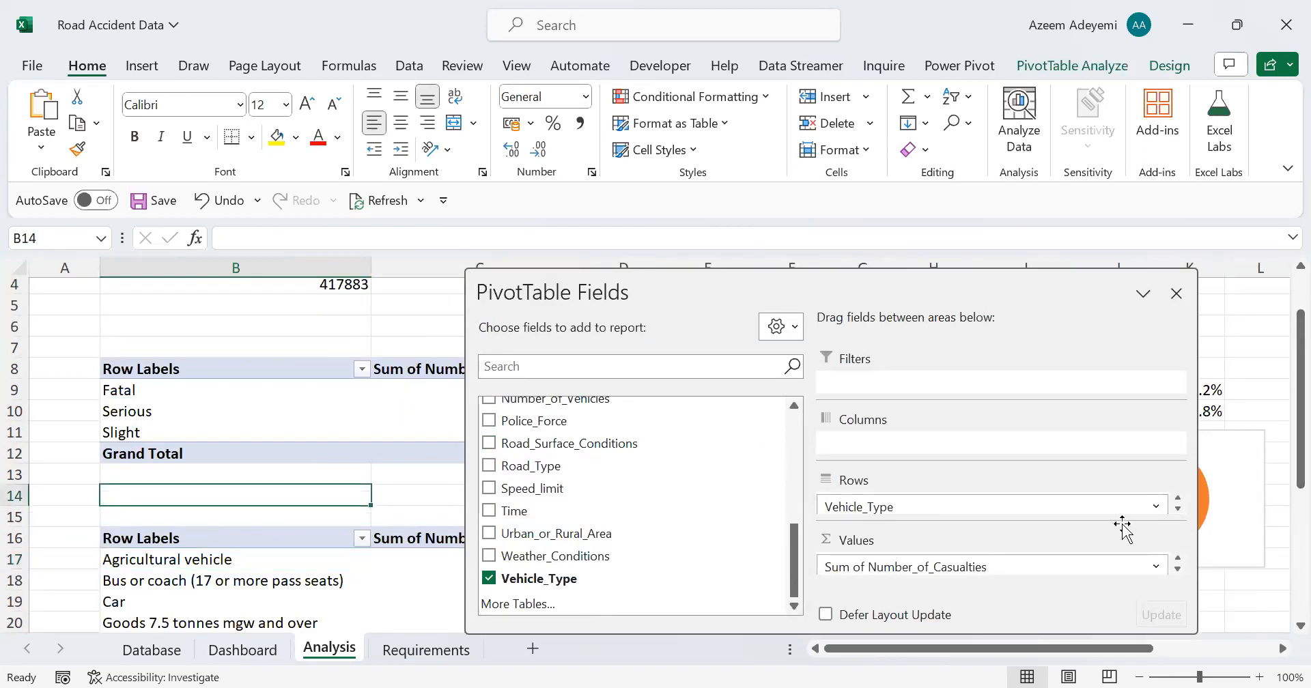
Step: Copy the vehicle type grouping list from columns Z and AA of the Database sheet to I19 on the Analysis sheet
{"action": "left_click_drag", "start_coordinate": [1300, 384], "coordinate": [1300, 545]}
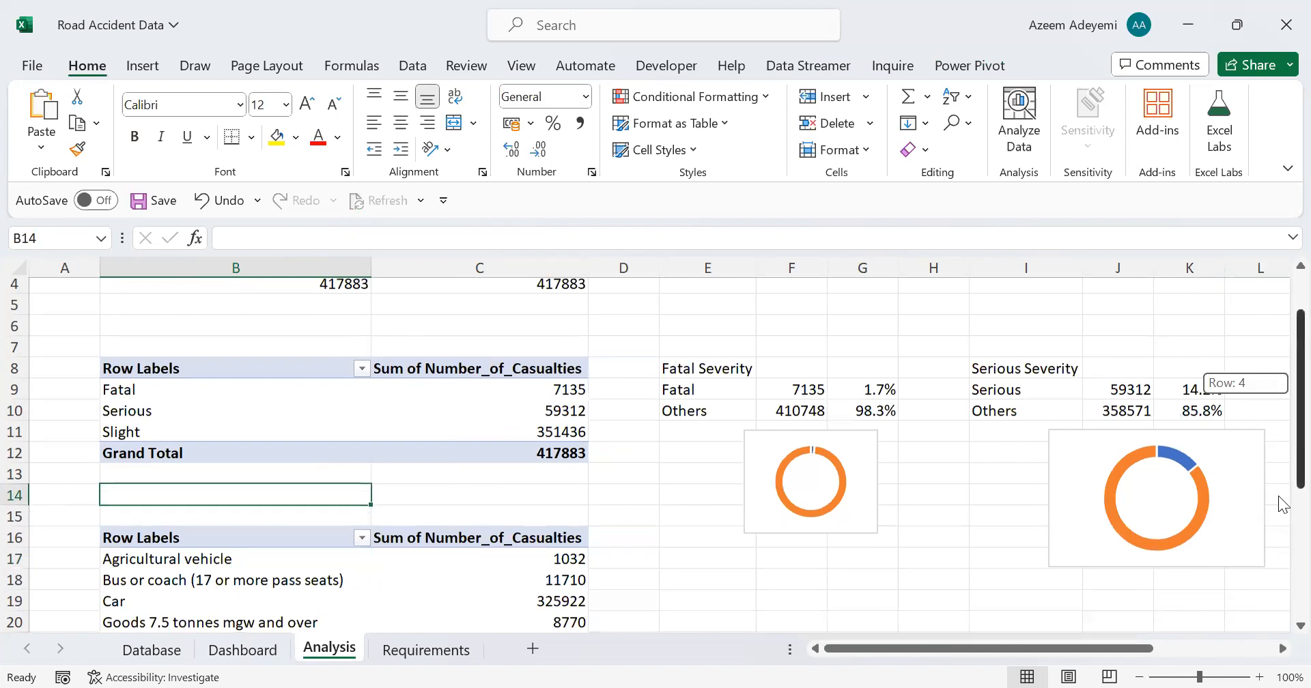
{"action": "scroll", "coordinate": [334, 363], "scroll_direction": "down", "scroll_amount": 3}
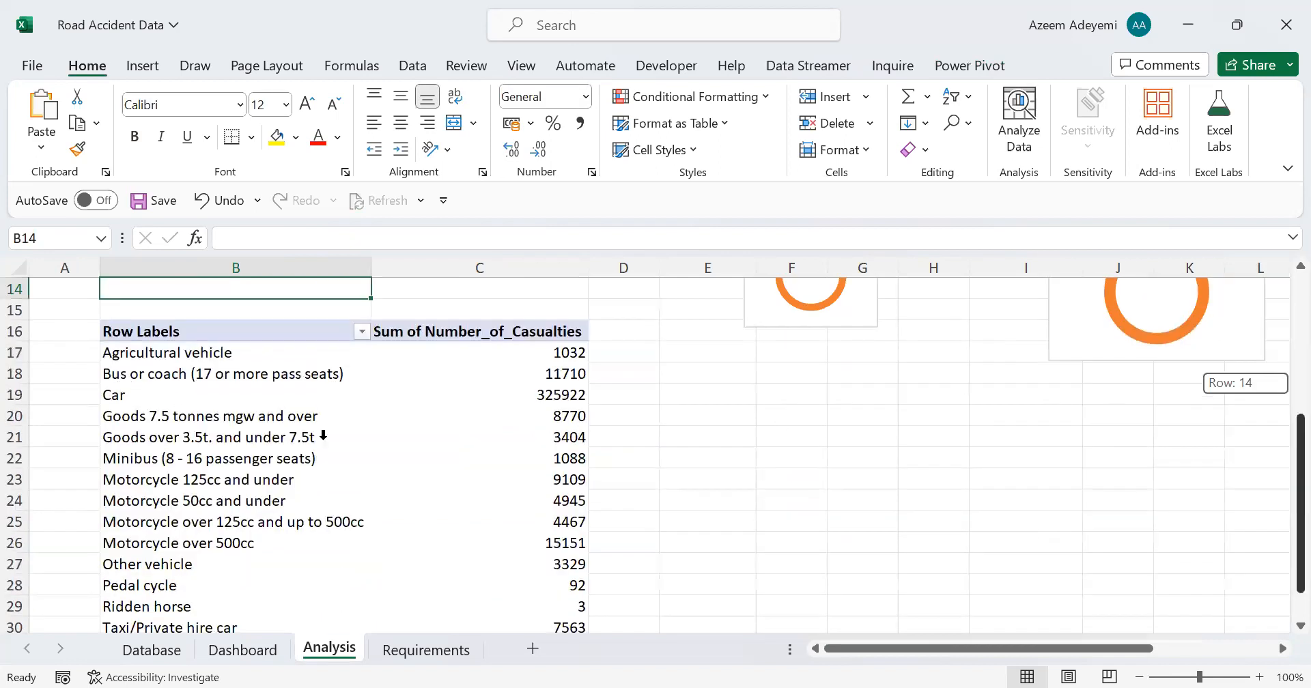
{"action": "scroll", "coordinate": [861, 438], "scroll_direction": "up", "scroll_amount": 1}
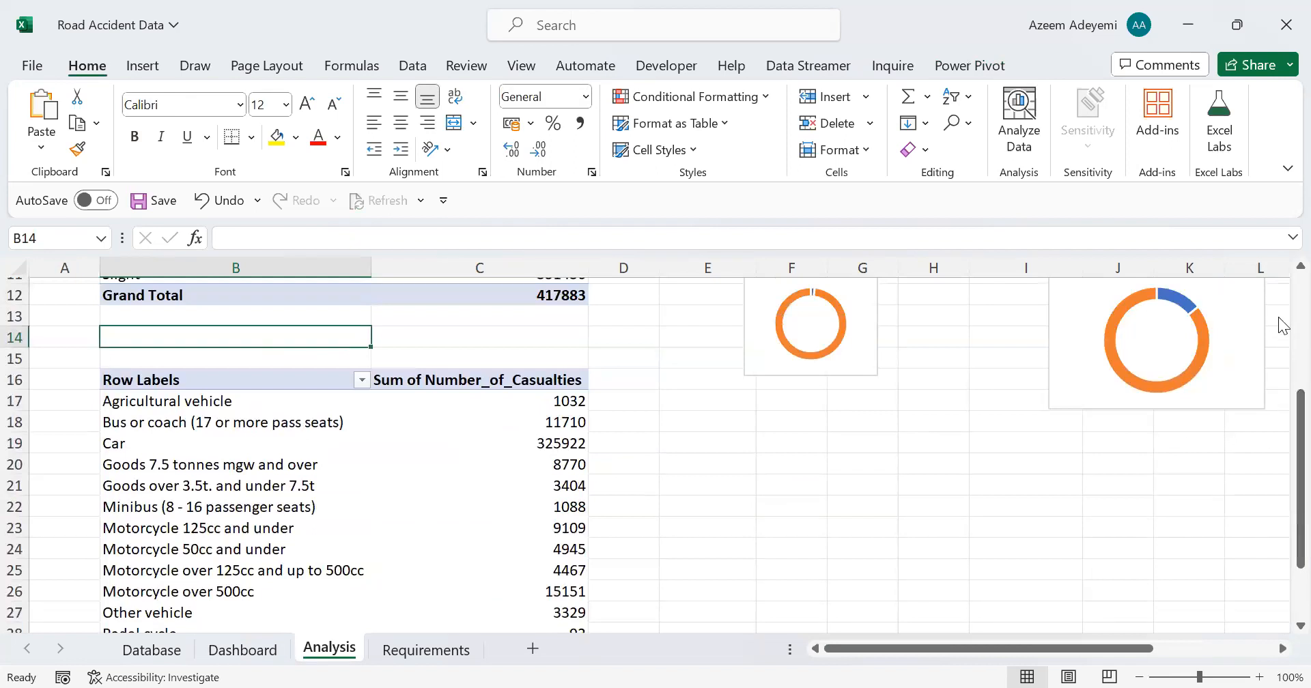
{"action": "scroll", "coordinate": [273, 615], "scroll_direction": "up", "scroll_amount": 3}
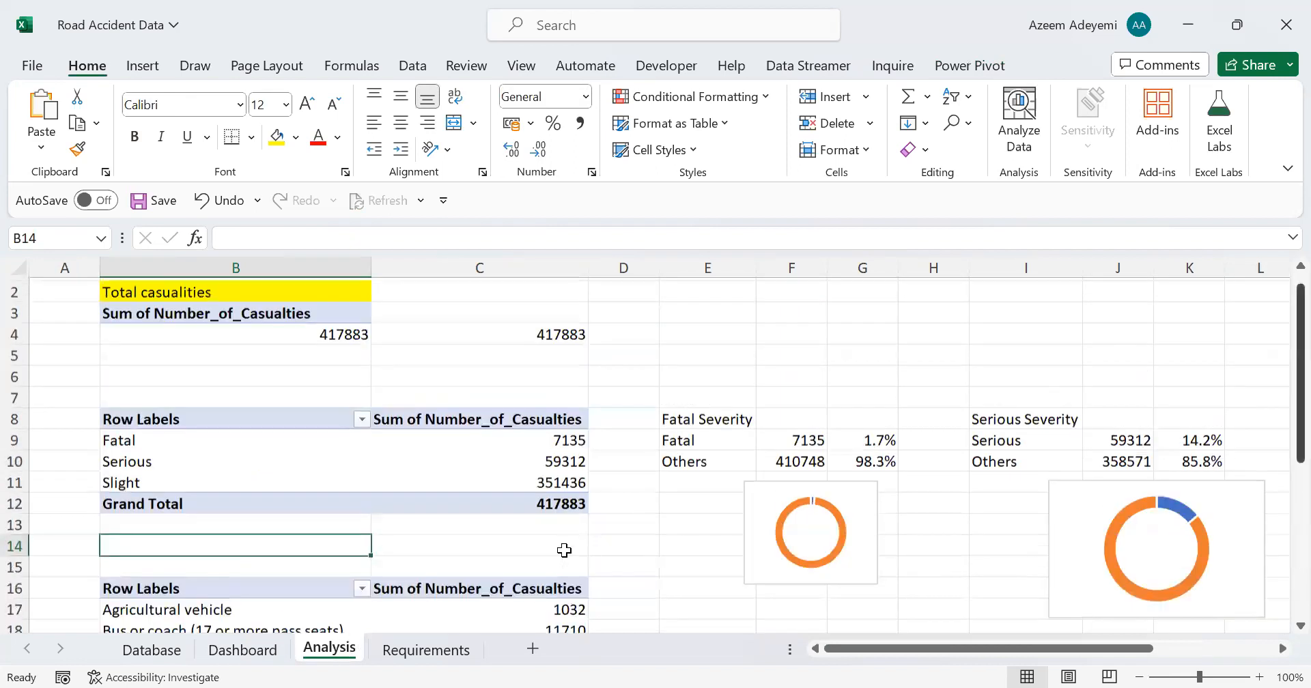
{"action": "scroll", "coordinate": [564, 551], "scroll_direction": "up", "scroll_amount": 1}
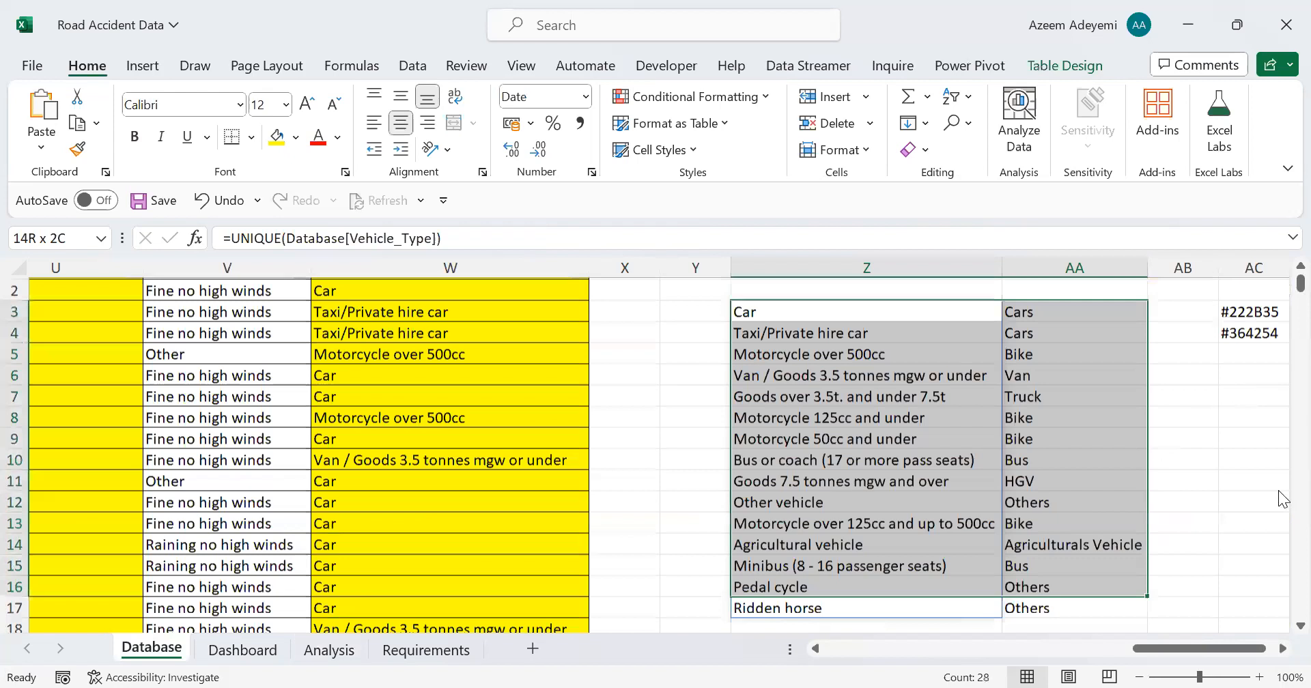
{"action": "scroll", "coordinate": [1284, 498], "scroll_direction": "down", "scroll_amount": 1}
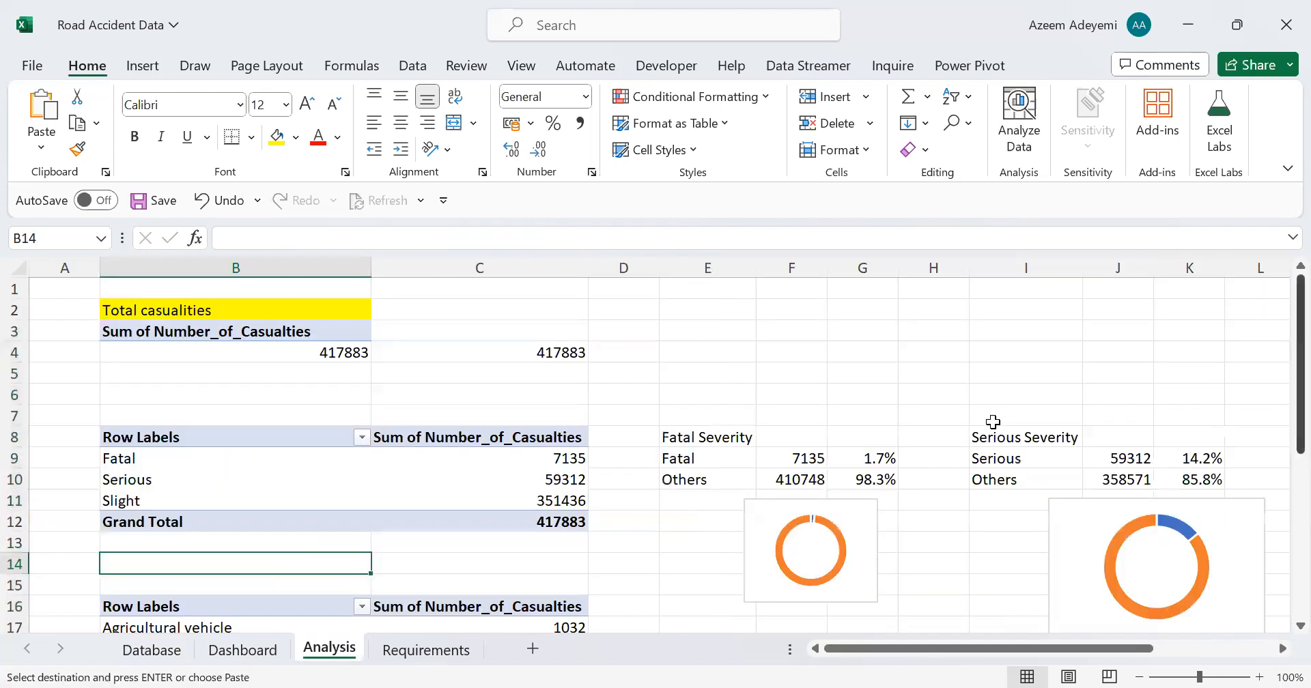
{"action": "scroll", "coordinate": [993, 422], "scroll_direction": "down", "scroll_amount": 4}
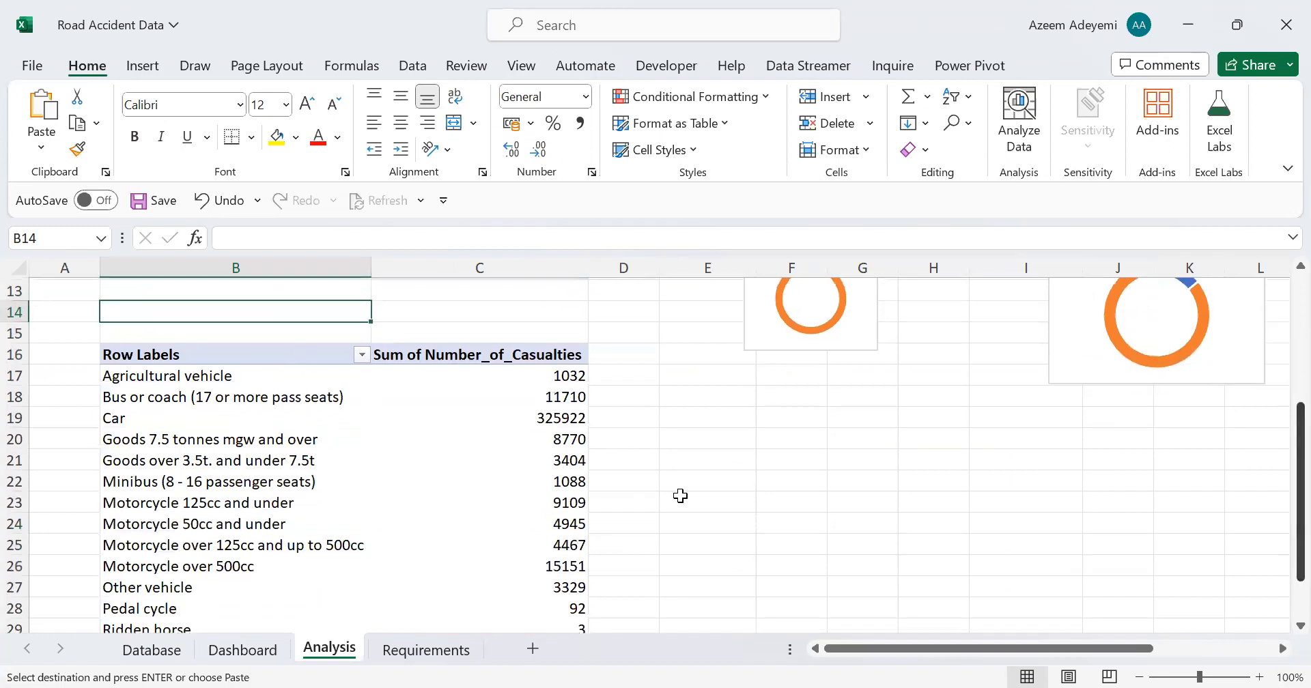
{"action": "left_click", "coordinate": [707, 461]}
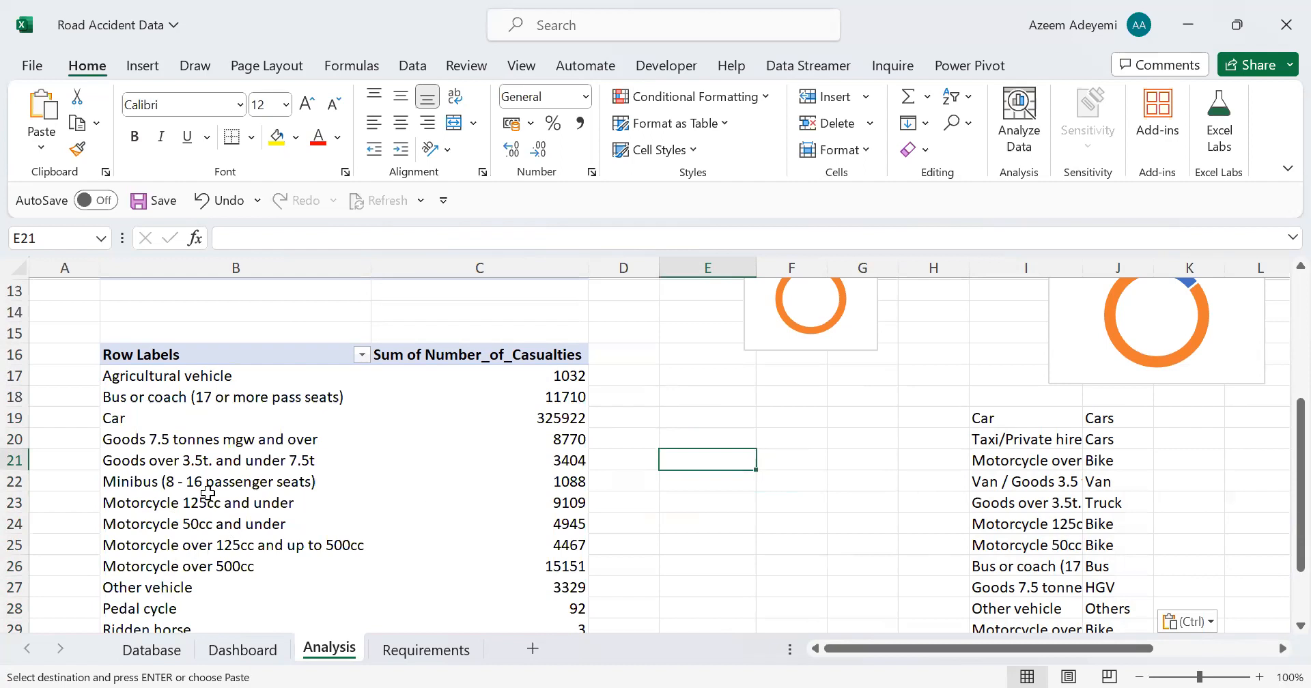
{"action": "left_click", "coordinate": [250, 375]}
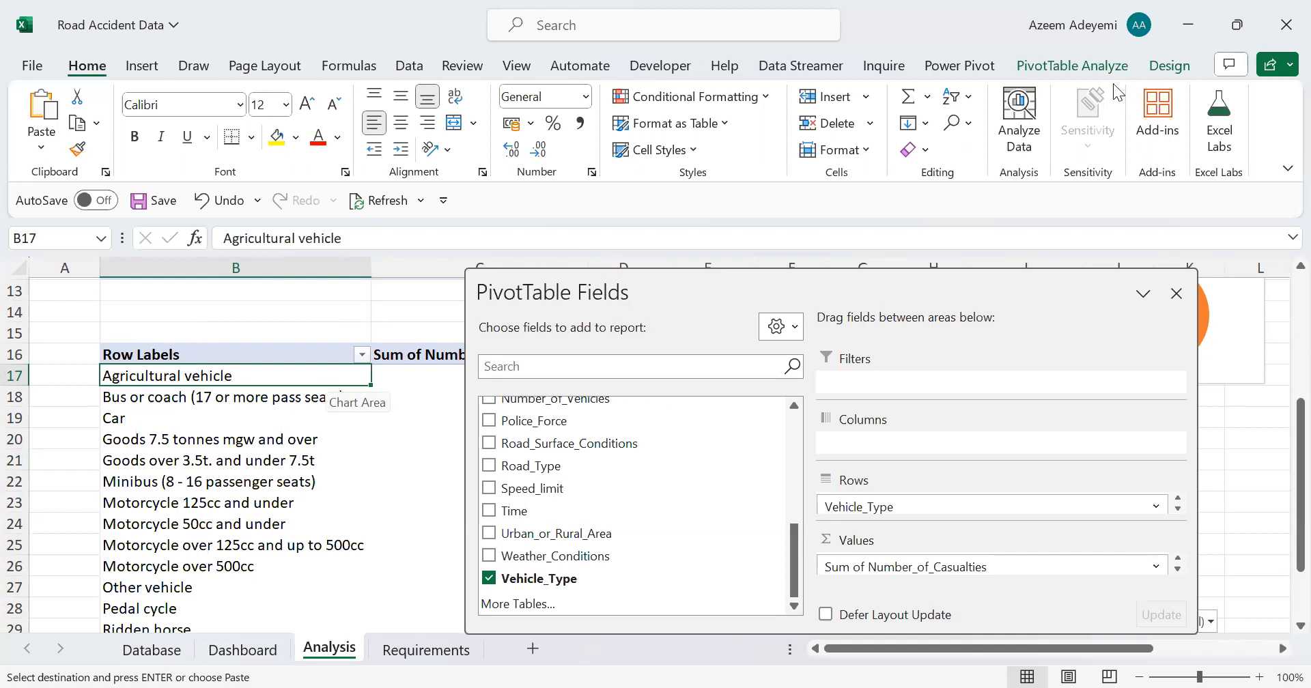
{"action": "left_click", "coordinate": [1074, 68]}
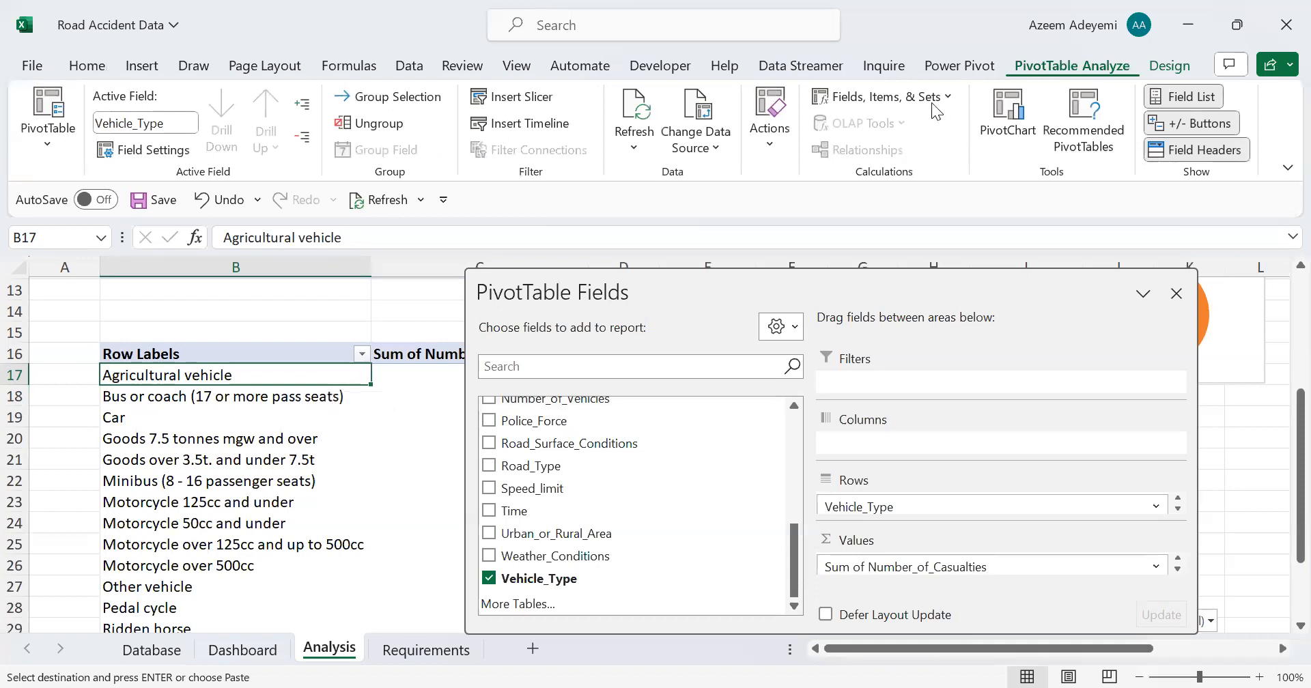
{"action": "left_click", "coordinate": [884, 96]}
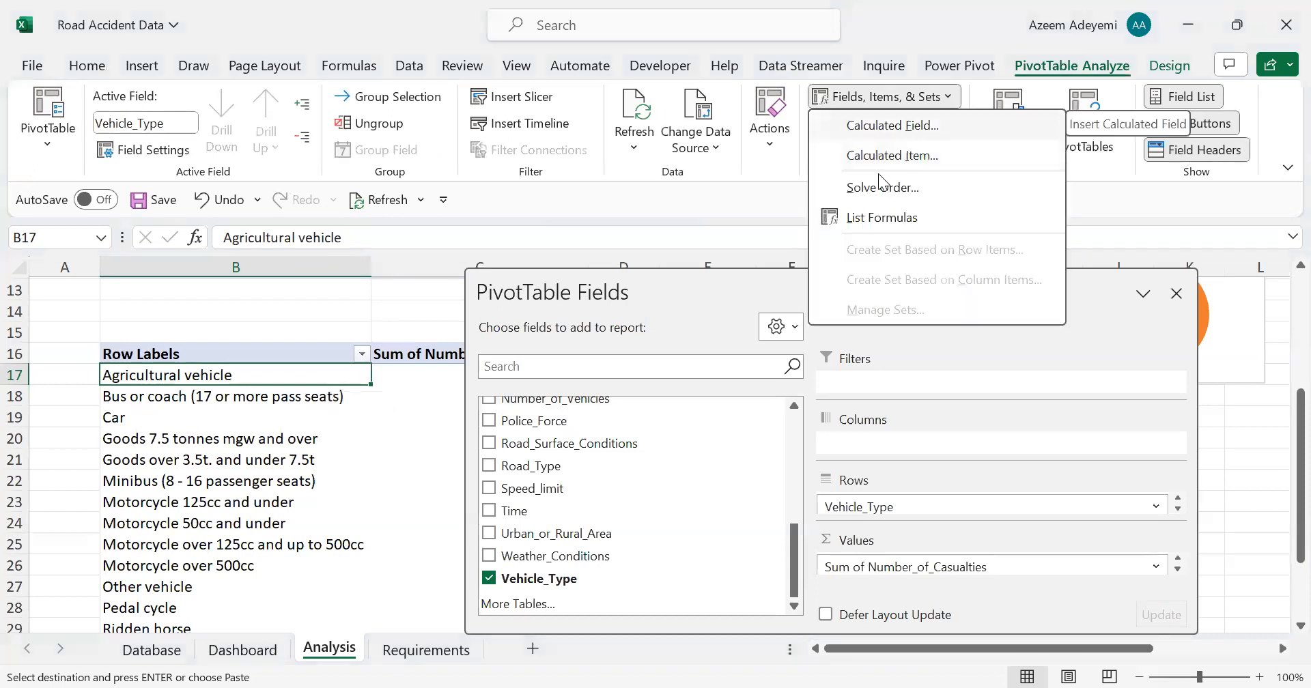
{"action": "left_click", "coordinate": [895, 130]}
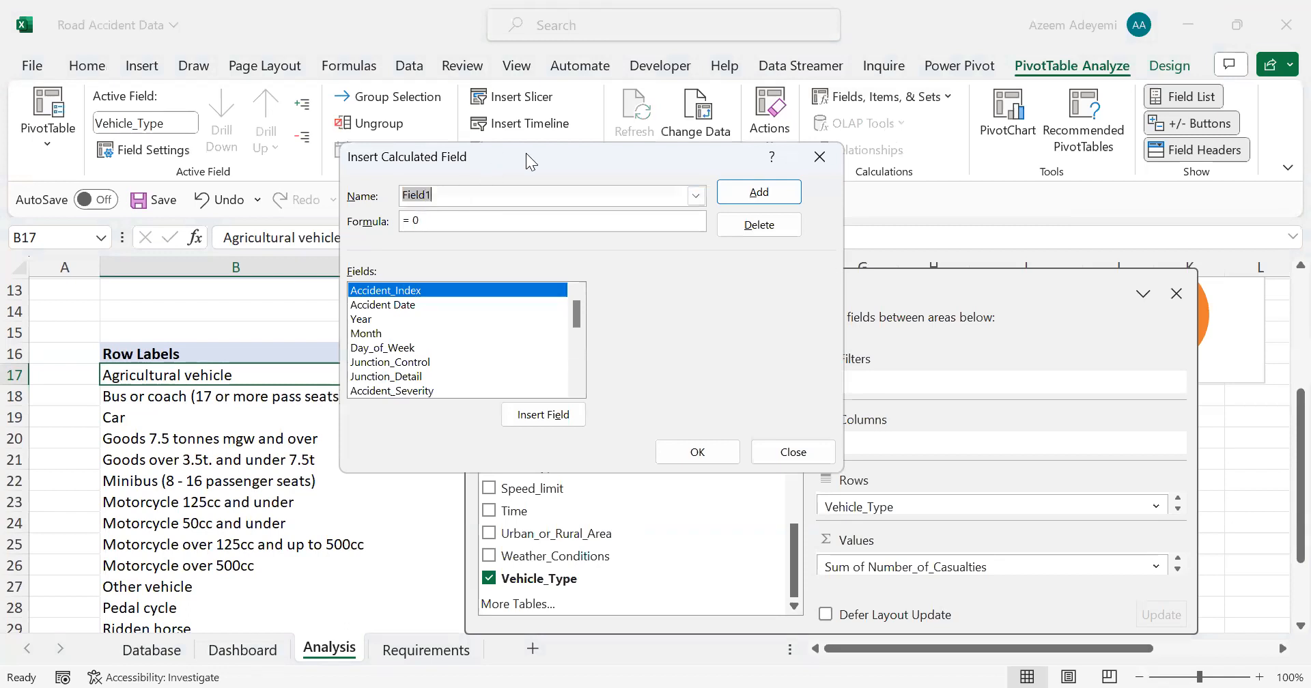
{"action": "left_click_drag", "start_coordinate": [528, 155], "coordinate": [433, 181]}
{"action": "type", "text": "Cars"}
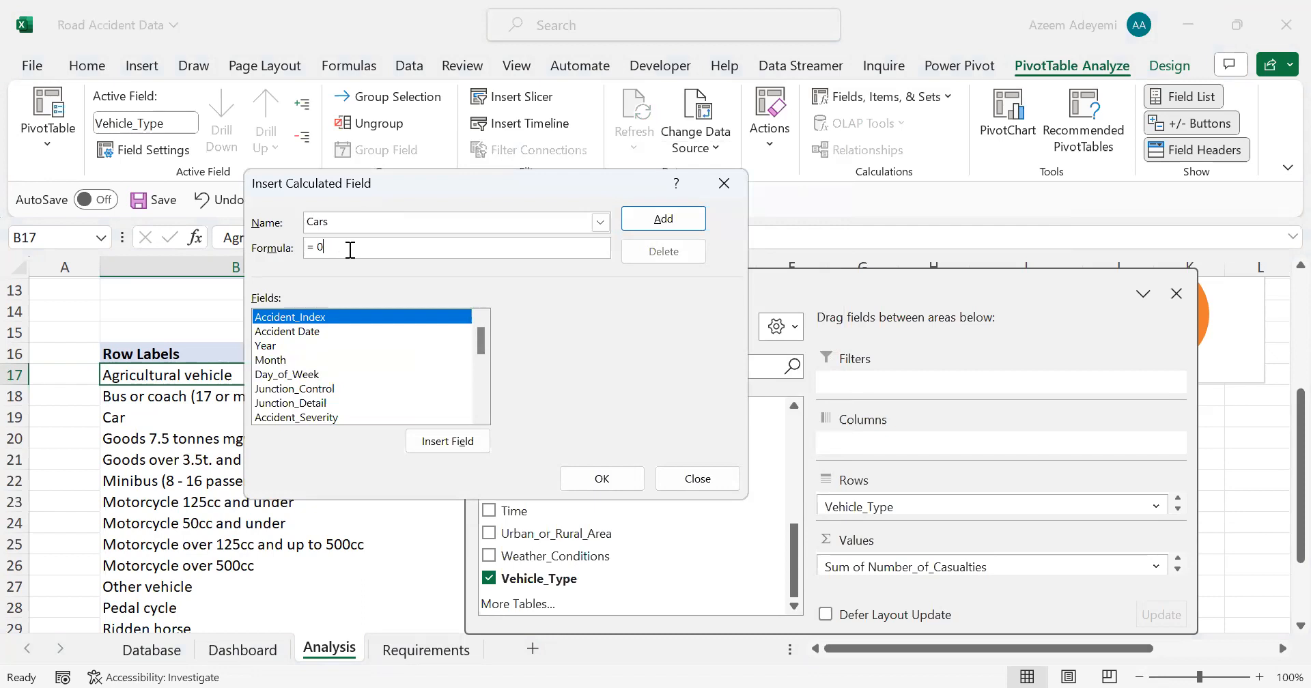
{"action": "key", "text": "BackSpace"}
{"action": "key", "text": "BackSpace"}
{"action": "key", "text": "BackSpace"}
{"action": "scroll", "coordinate": [484, 335], "scroll_direction": "down", "scroll_amount": 1}
{"action": "scroll", "coordinate": [484, 335], "scroll_direction": "up", "scroll_amount": 1}
{"action": "scroll", "coordinate": [484, 342], "scroll_direction": "down", "scroll_amount": 1}
{"action": "left_click_drag", "start_coordinate": [484, 342], "coordinate": [488, 390]}
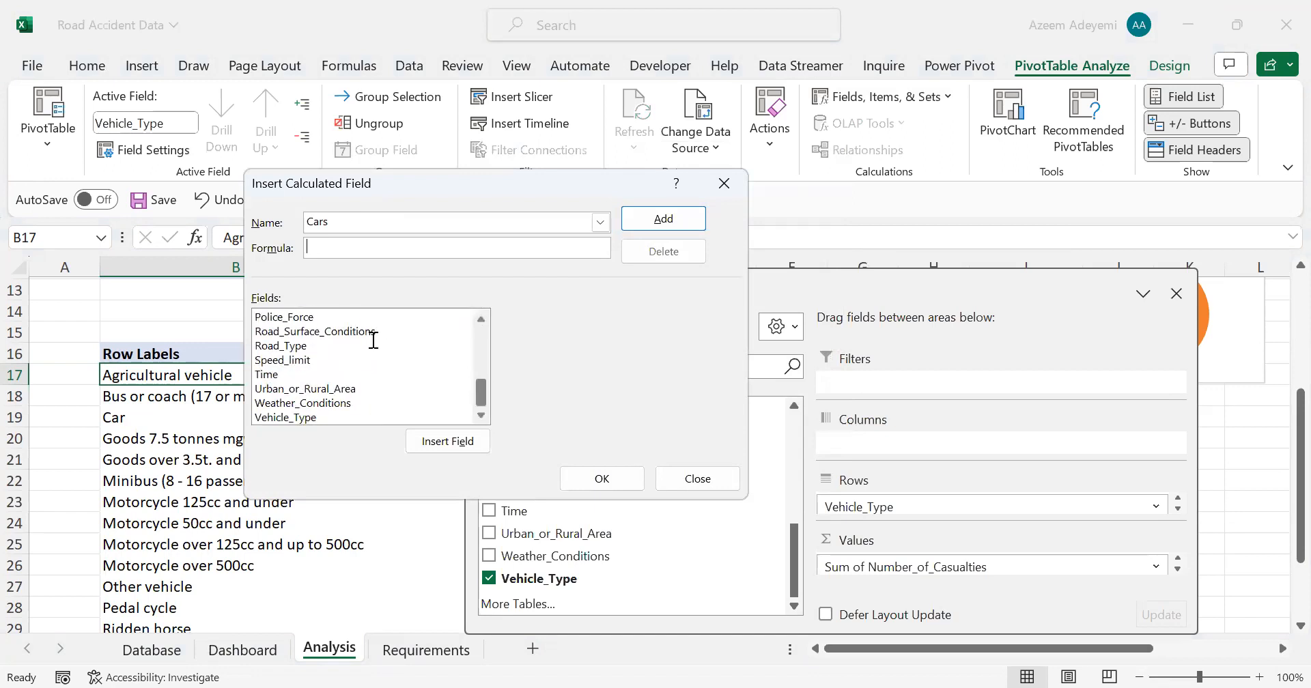
{"action": "left_click", "coordinate": [307, 418]}
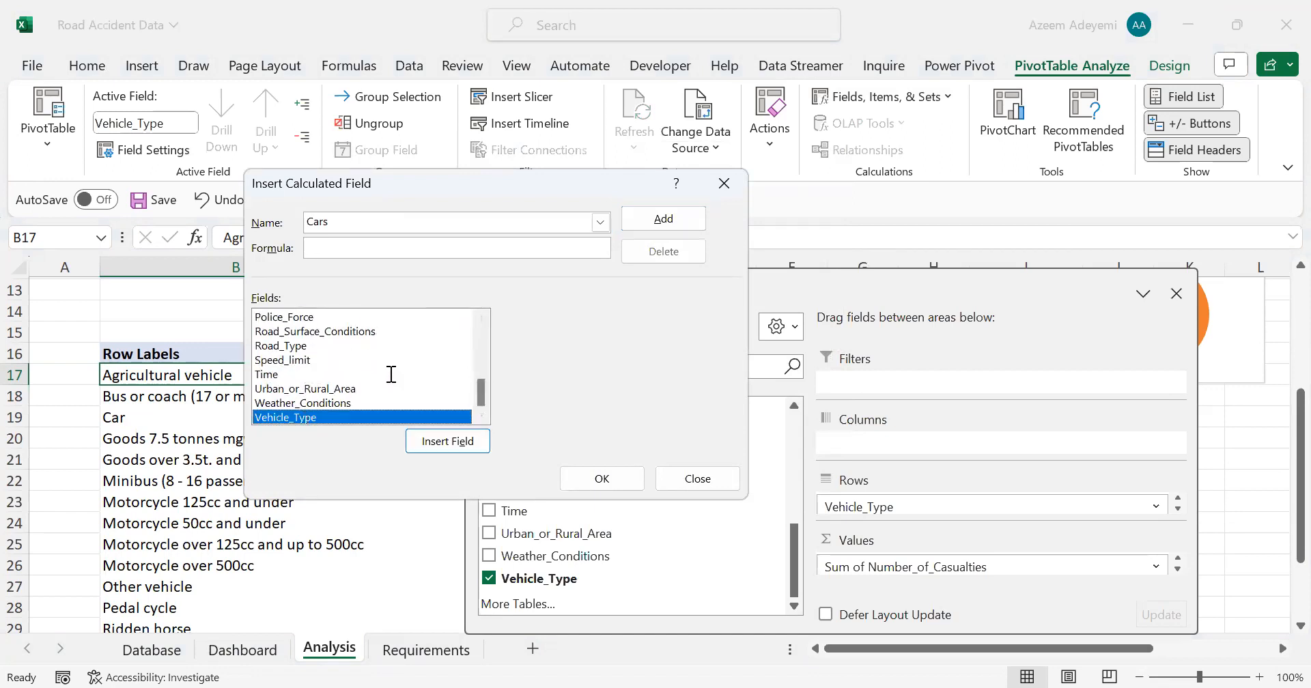
{"action": "double_click", "coordinate": [348, 415]}
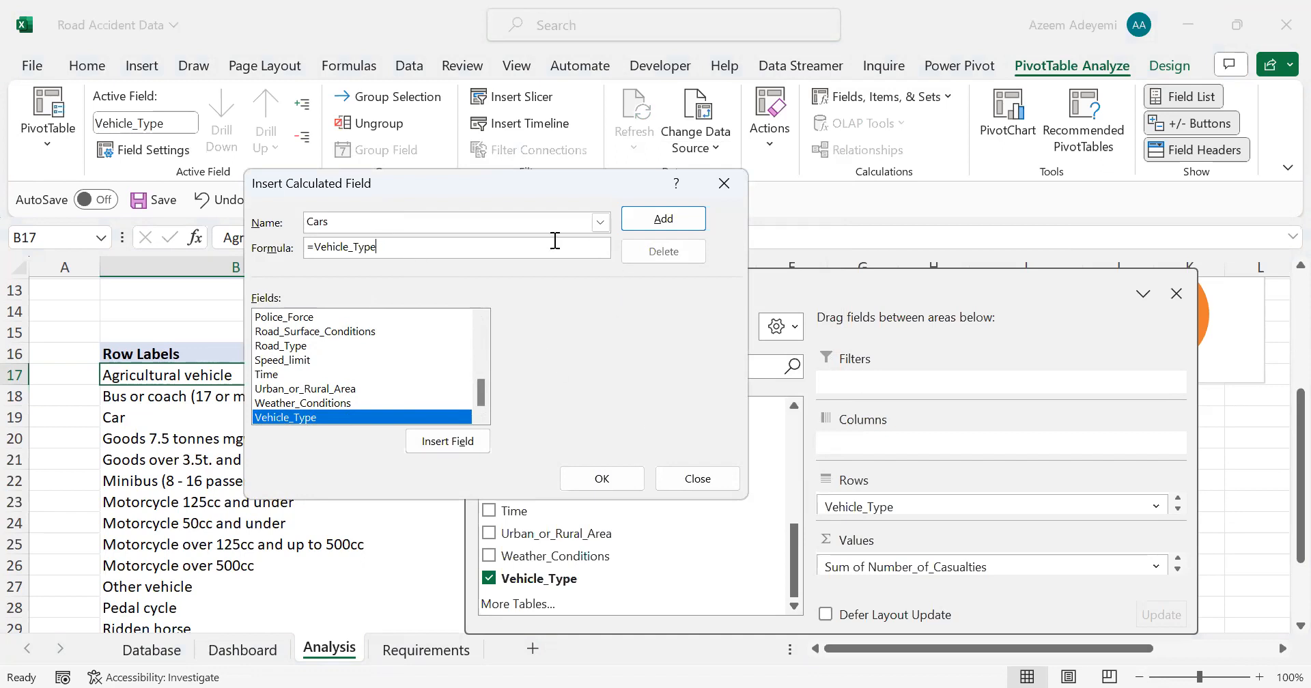
{"action": "left_click", "coordinate": [695, 486]}
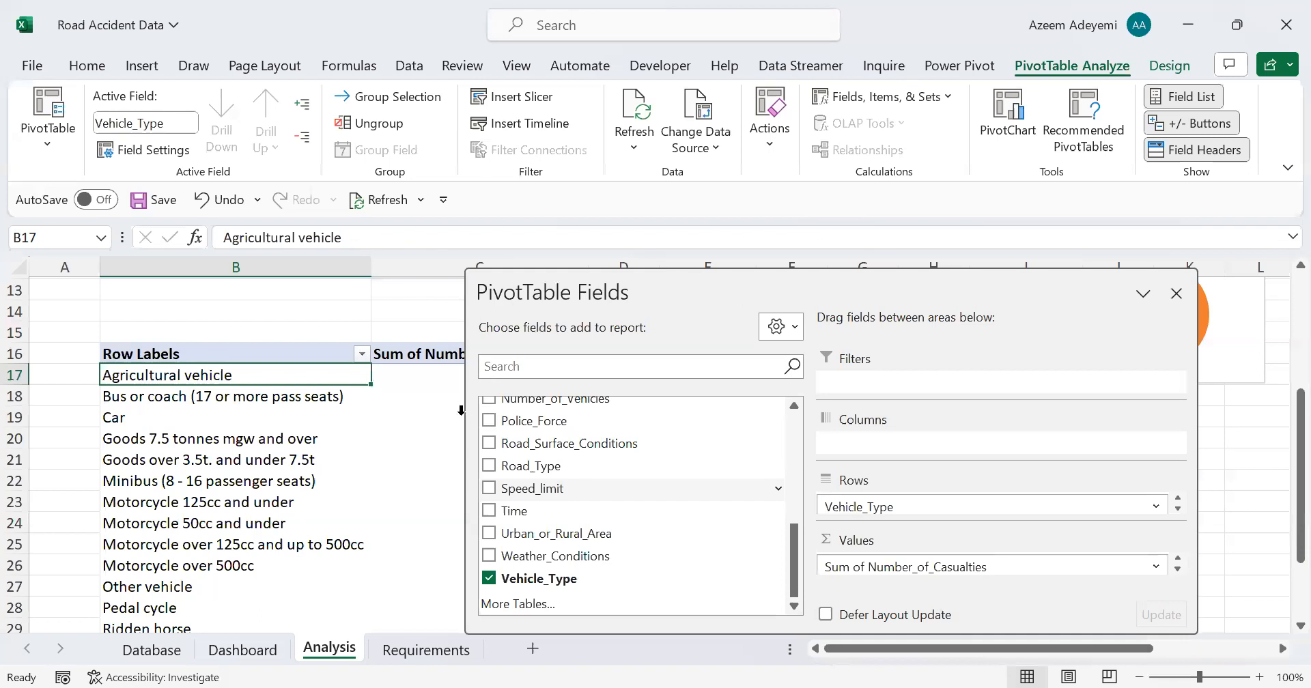
Step: Add a calculated item named Cars to the Vehicle_Type pivot field with the formula = Car + 'Taxi/Private hire car'
{"action": "left_click", "coordinate": [932, 153]}
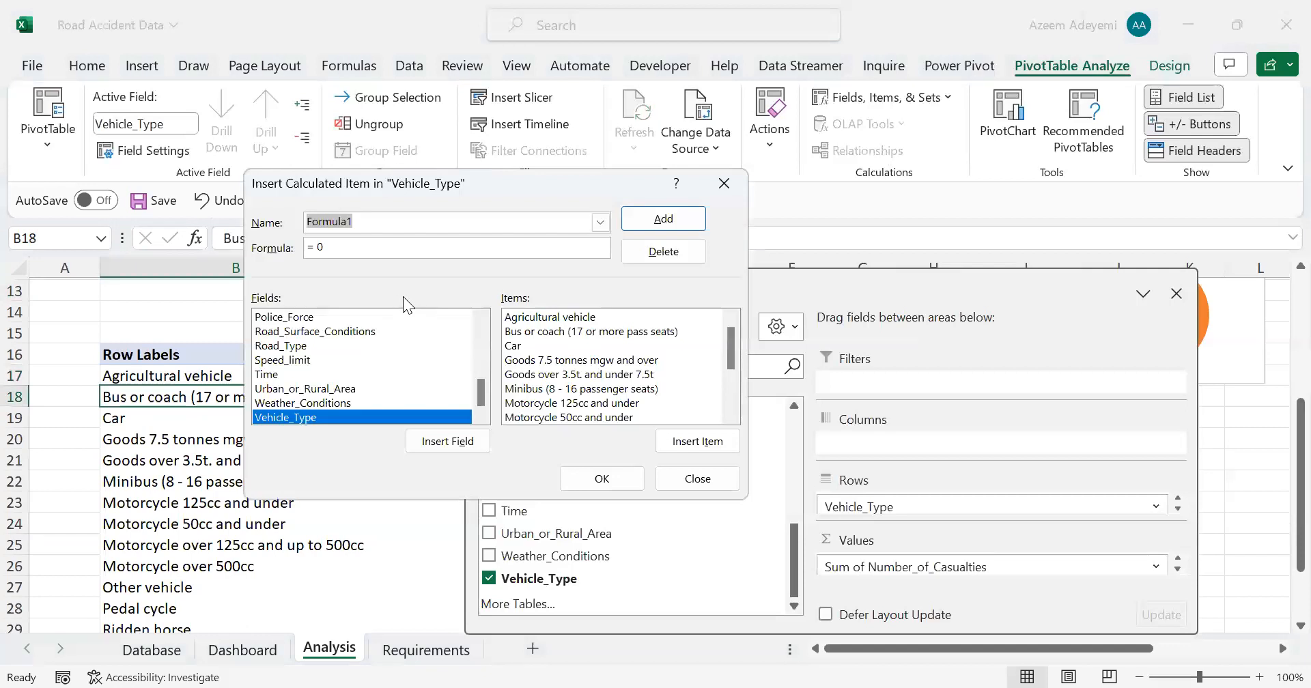
{"action": "type", "text": "Cars"}
{"action": "key", "text": "BackSpace"}
{"action": "key", "text": "BackSpace"}
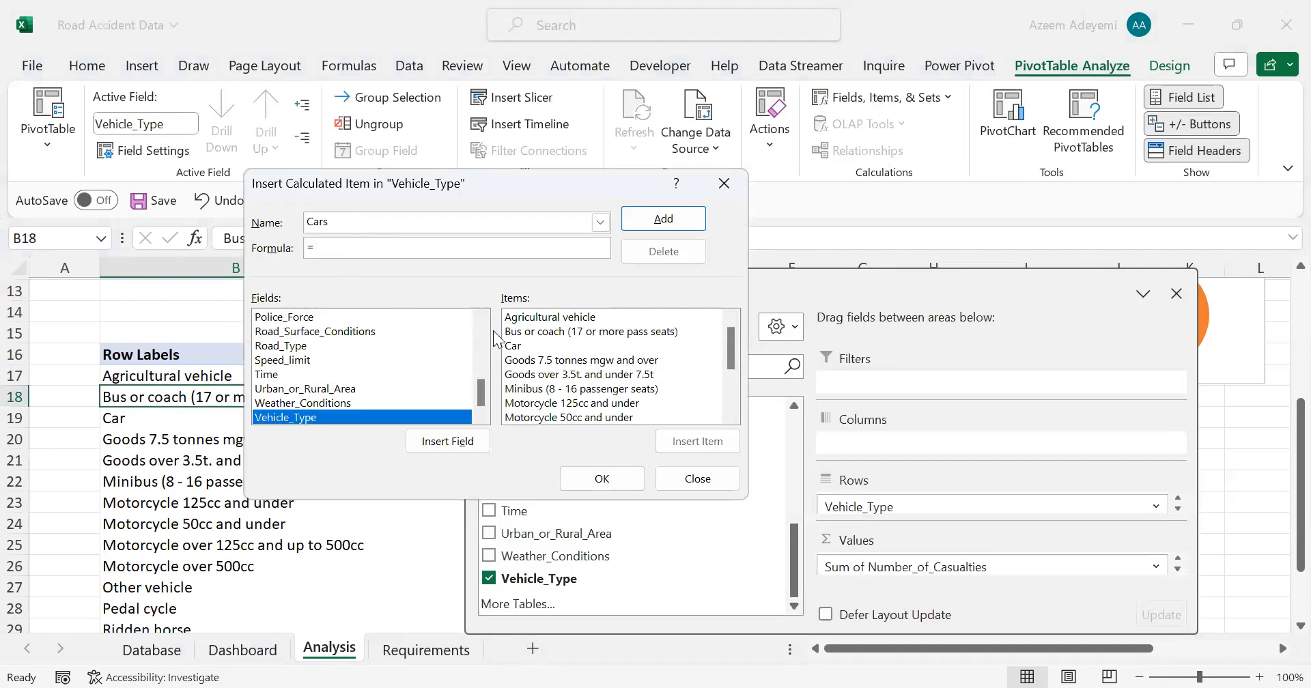
{"action": "left_click", "coordinate": [528, 347]}
{"action": "double_click", "coordinate": [528, 347]}
{"action": "type", "text": "+"}
{"action": "scroll", "coordinate": [731, 353], "scroll_direction": "down", "scroll_amount": 3}
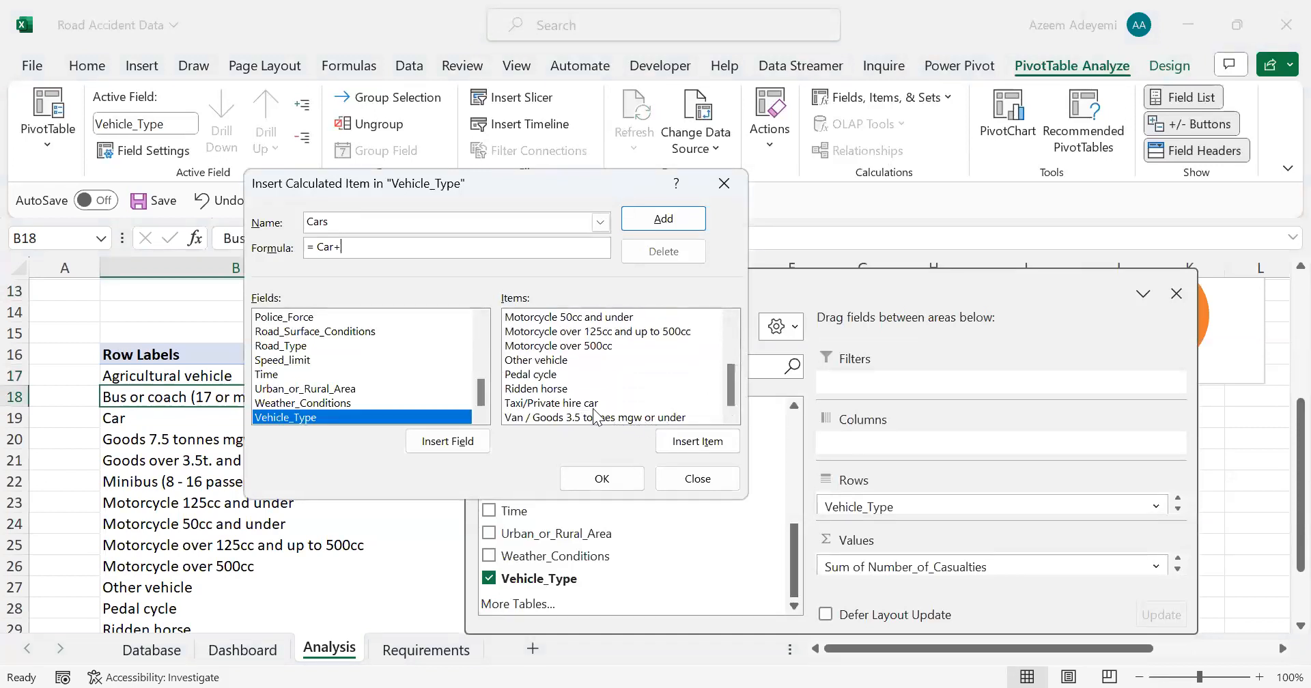
{"action": "left_click", "coordinate": [573, 405]}
{"action": "double_click", "coordinate": [573, 404]}
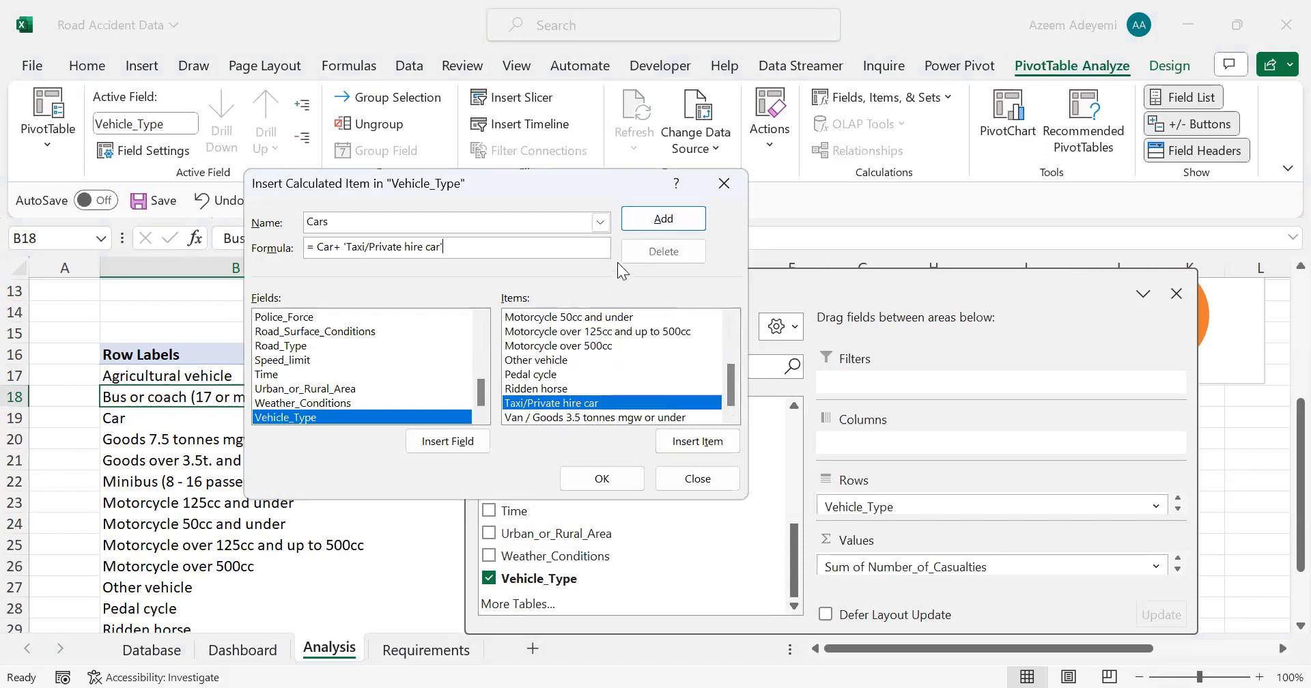
{"action": "left_click", "coordinate": [660, 219]}
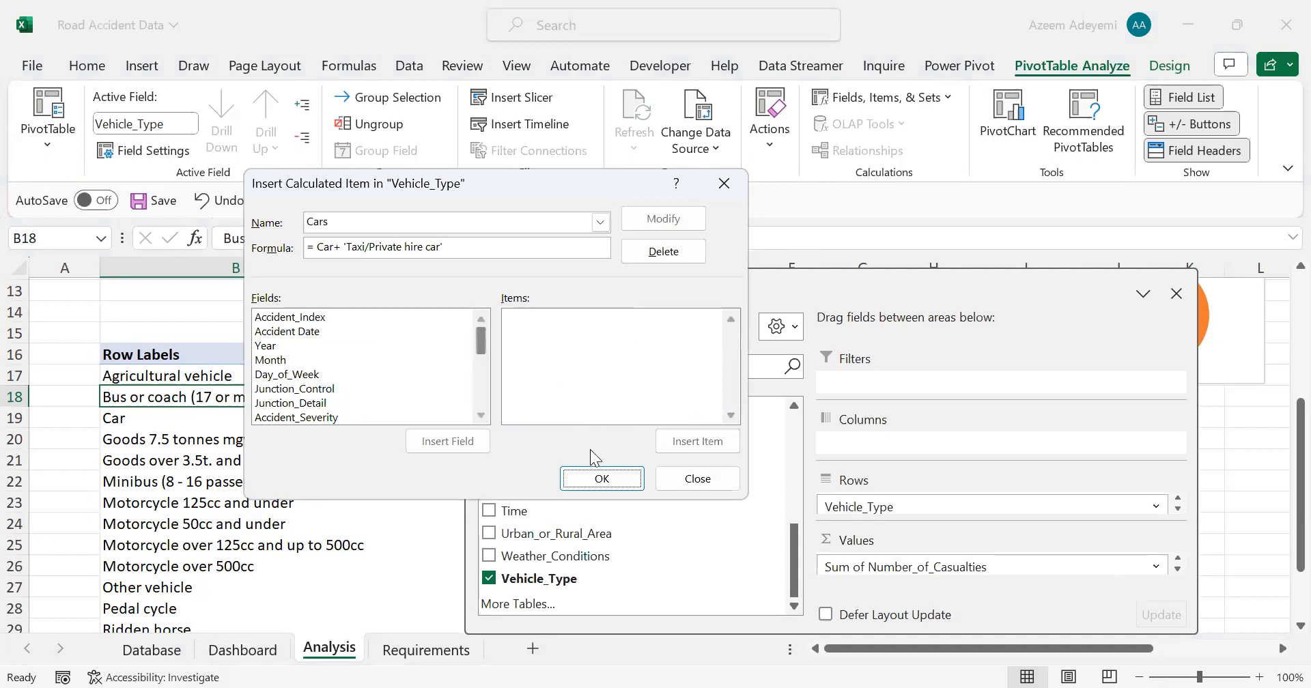
{"action": "left_click", "coordinate": [601, 480]}
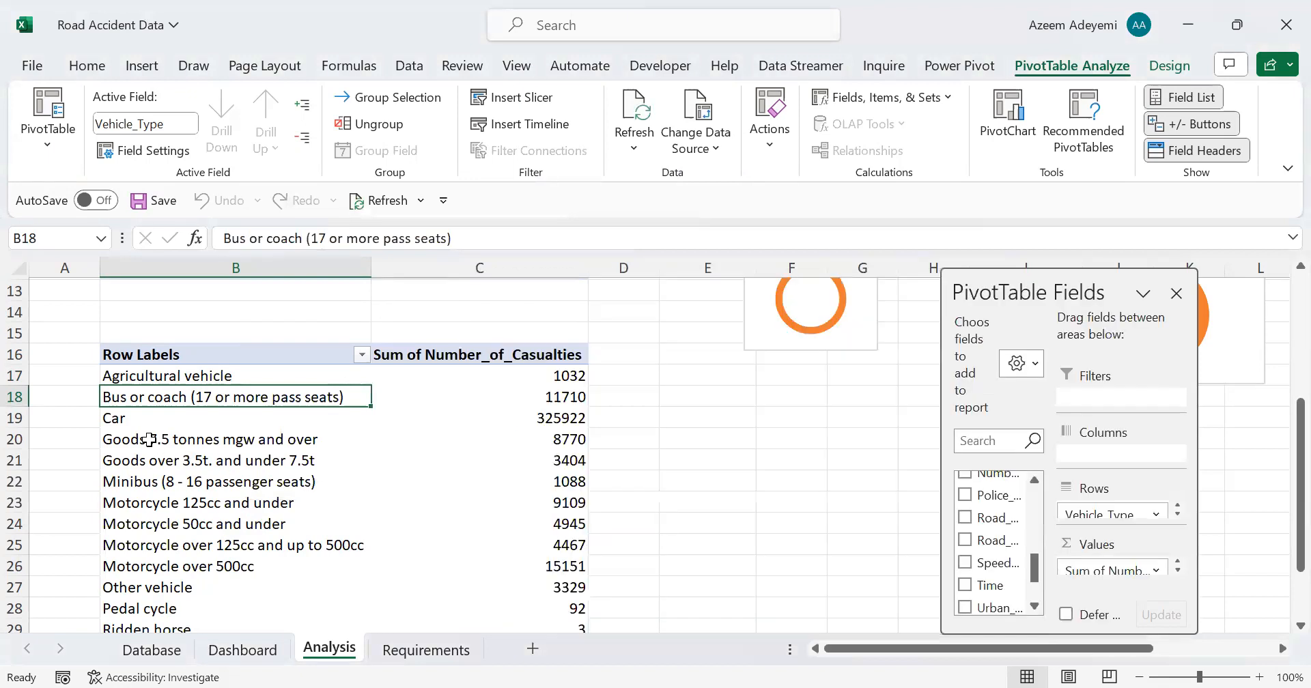
Step: Filter Car and Taxi/Private hire car out of the vehicle type pivot table's row labels
{"action": "key", "text": "Down"}
{"action": "key", "text": "Down"}
{"action": "key", "text": "Down"}
{"action": "key", "text": "Down"}
{"action": "key", "text": "Down"}
{"action": "key", "text": "Down"}
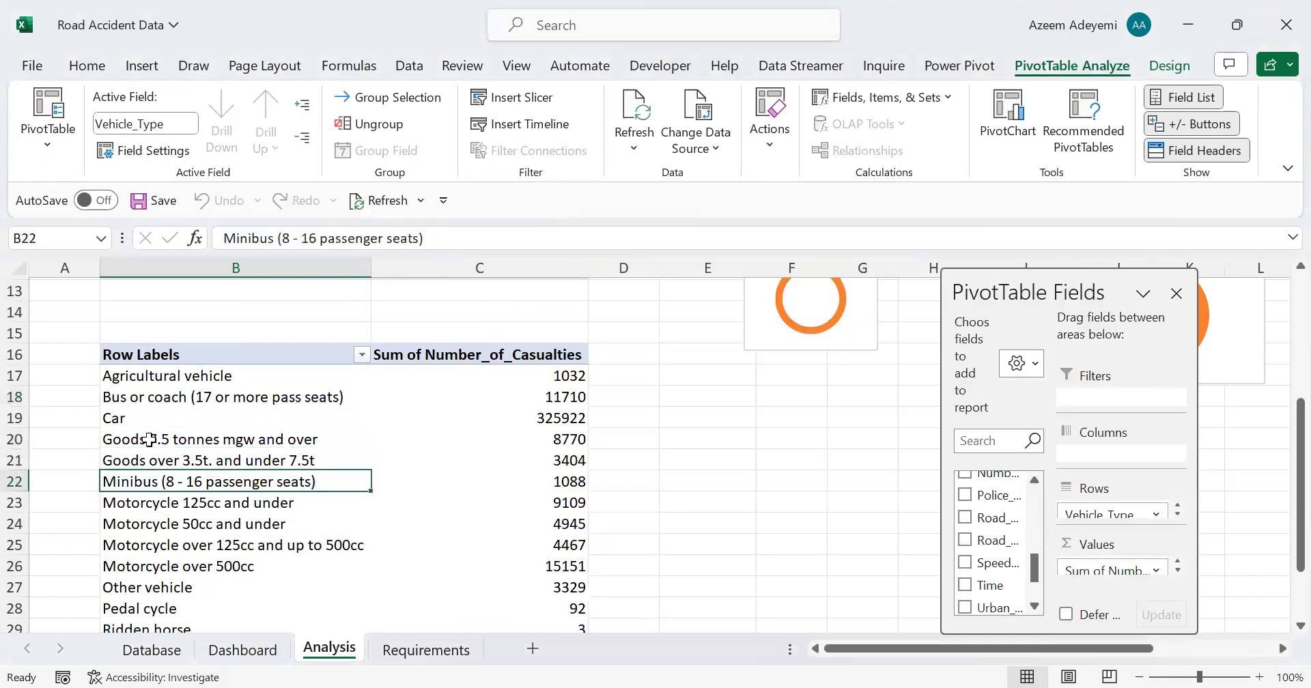
{"action": "key", "text": "Down"}
{"action": "key", "text": "Down"}
{"action": "key", "text": "Down"}
{"action": "key", "text": "Down"}
{"action": "key", "text": "Down"}
{"action": "key", "text": "Down"}
{"action": "key", "text": "Down"}
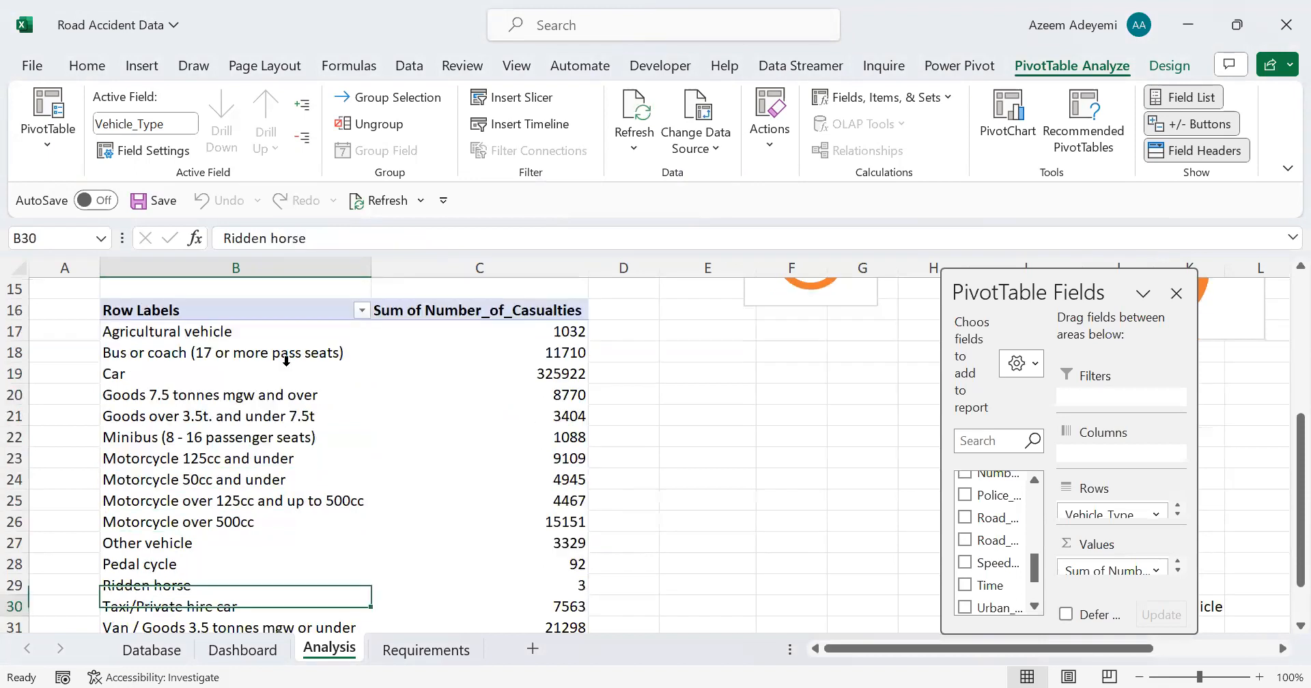
{"action": "key", "text": "Up"}
{"action": "key", "text": "Up"}
{"action": "key", "text": "Up"}
{"action": "key", "text": "Up"}
{"action": "key", "text": "Up"}
{"action": "key", "text": "Up"}
{"action": "key", "text": "Up"}
{"action": "key", "text": "Up"}
{"action": "key", "text": "Up"}
{"action": "key", "text": "Up"}
{"action": "key", "text": "Up"}
{"action": "key", "text": "Up"}
{"action": "key", "text": "Up"}
{"action": "key", "text": "Up"}
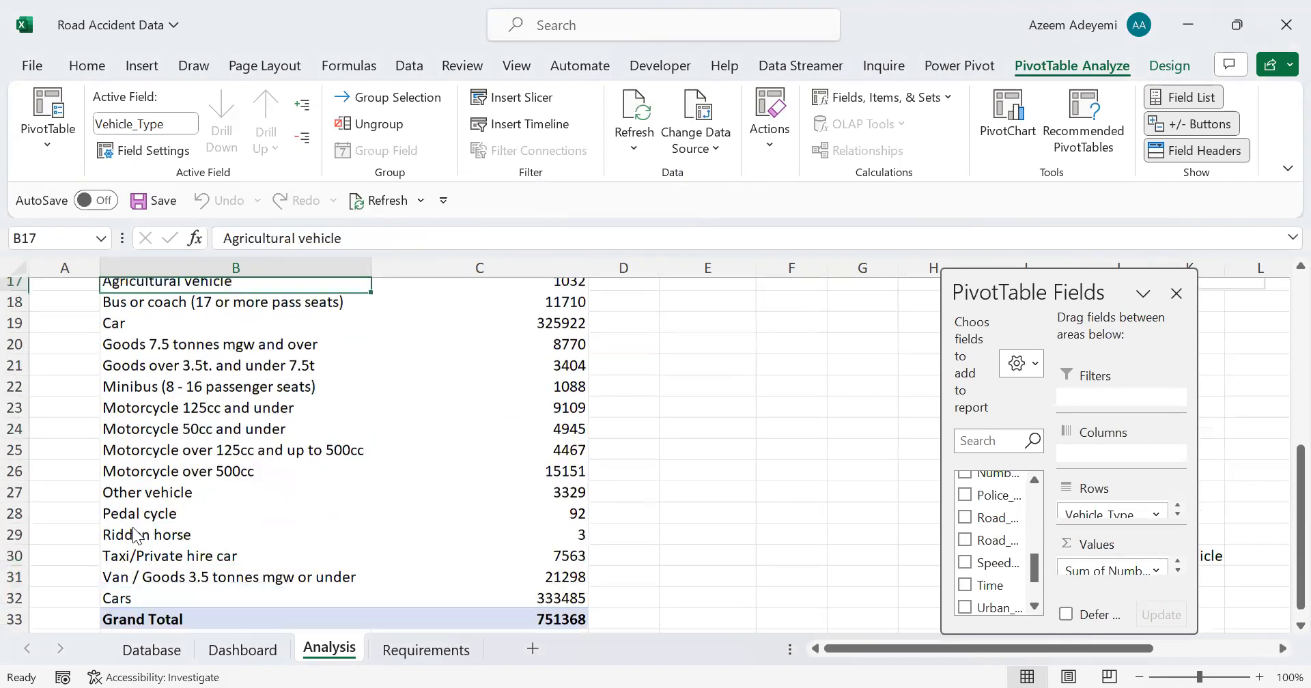
{"action": "key", "text": "Up"}
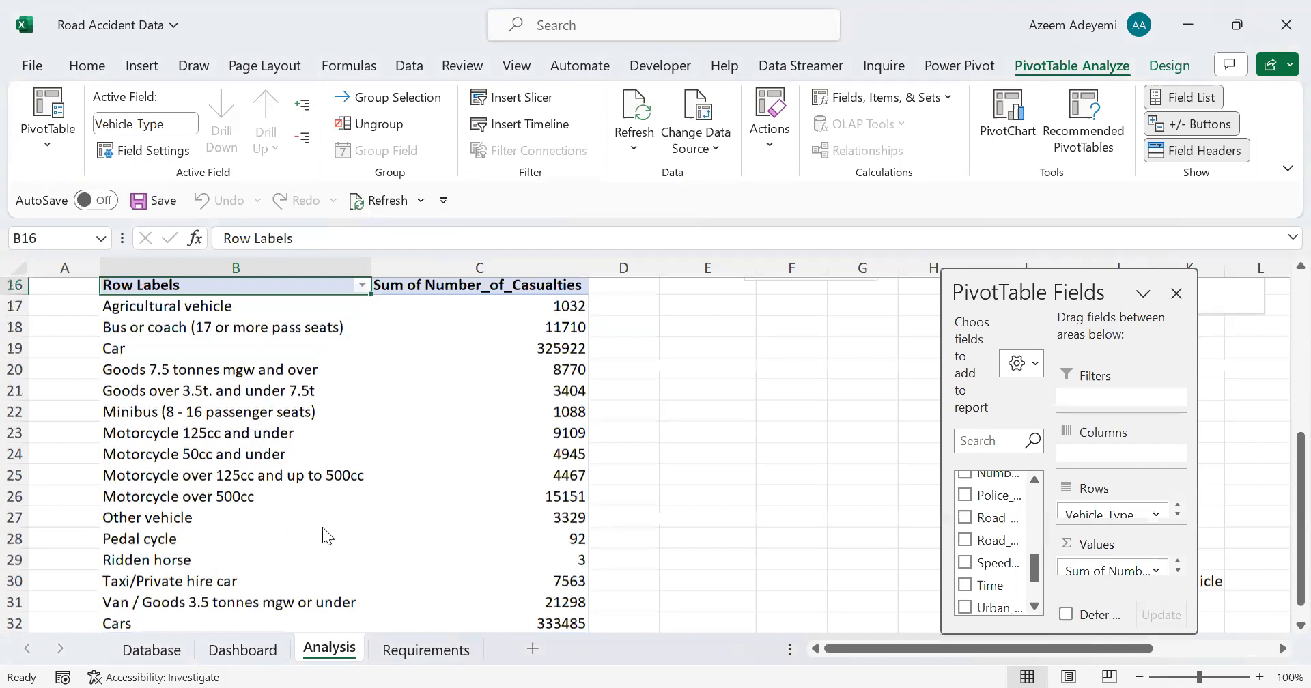
{"action": "key", "text": "Up"}
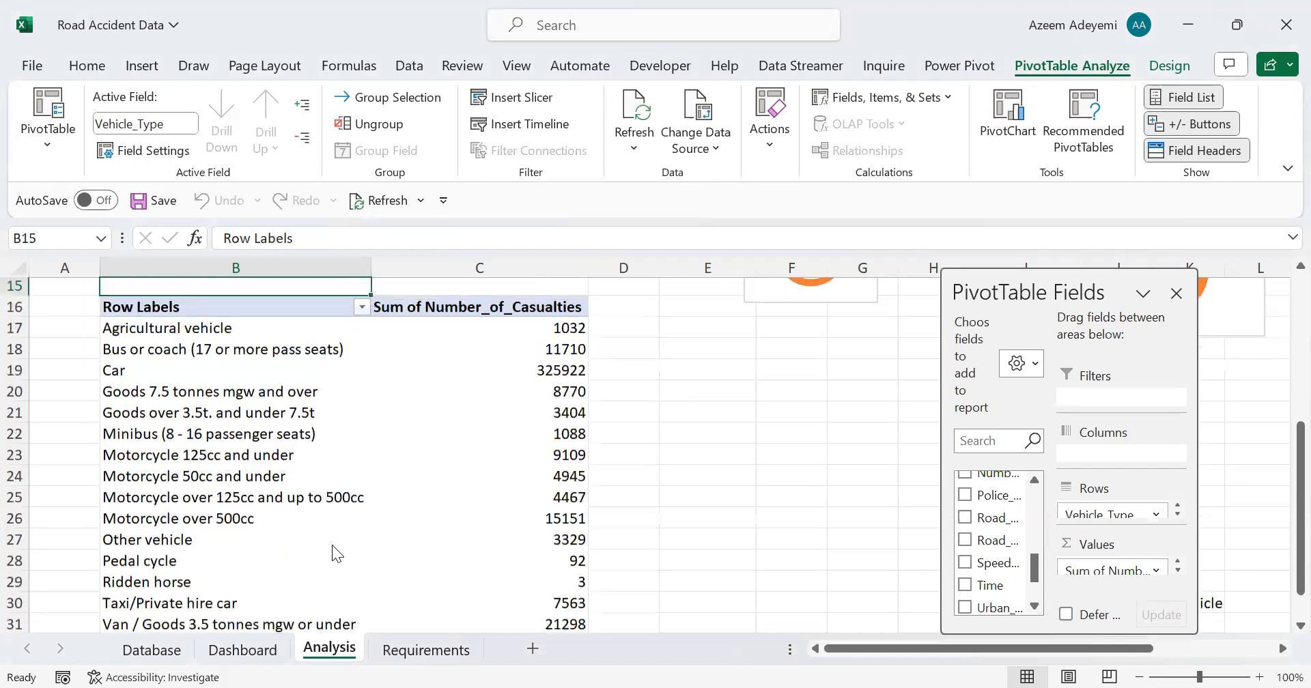
{"action": "key", "text": "Up"}
{"action": "key", "text": "Up"}
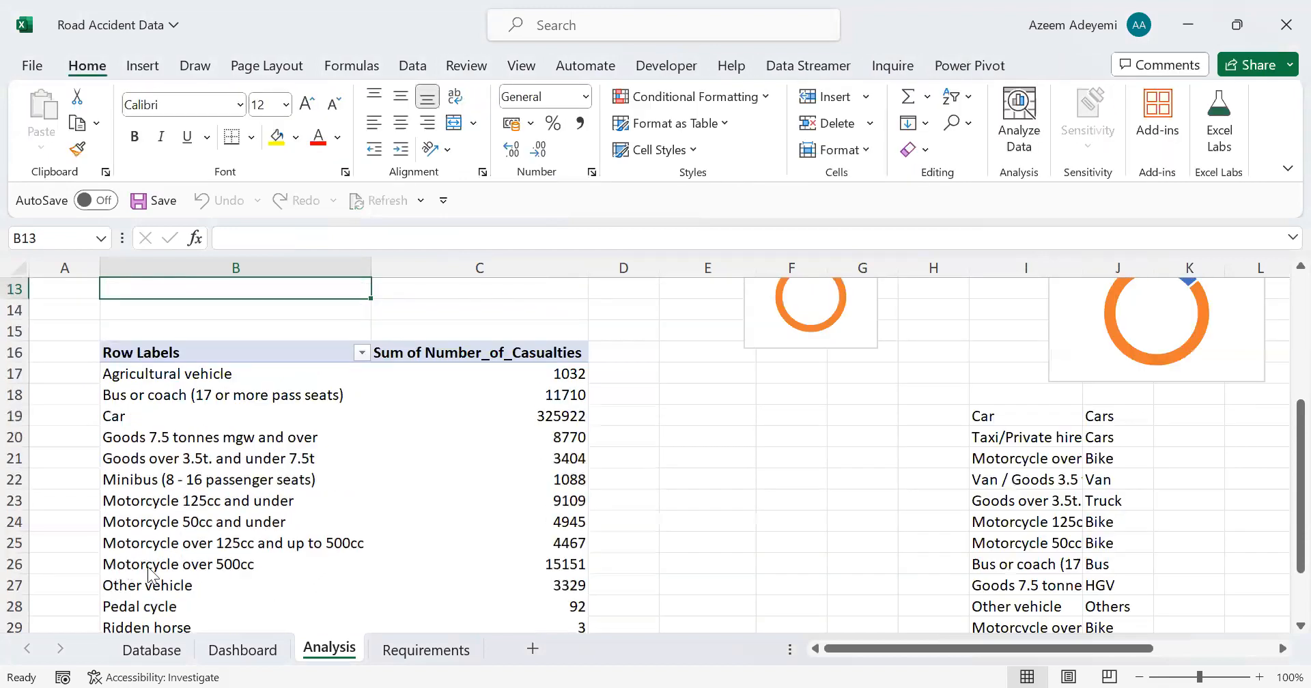
{"action": "left_click", "coordinate": [137, 567]}
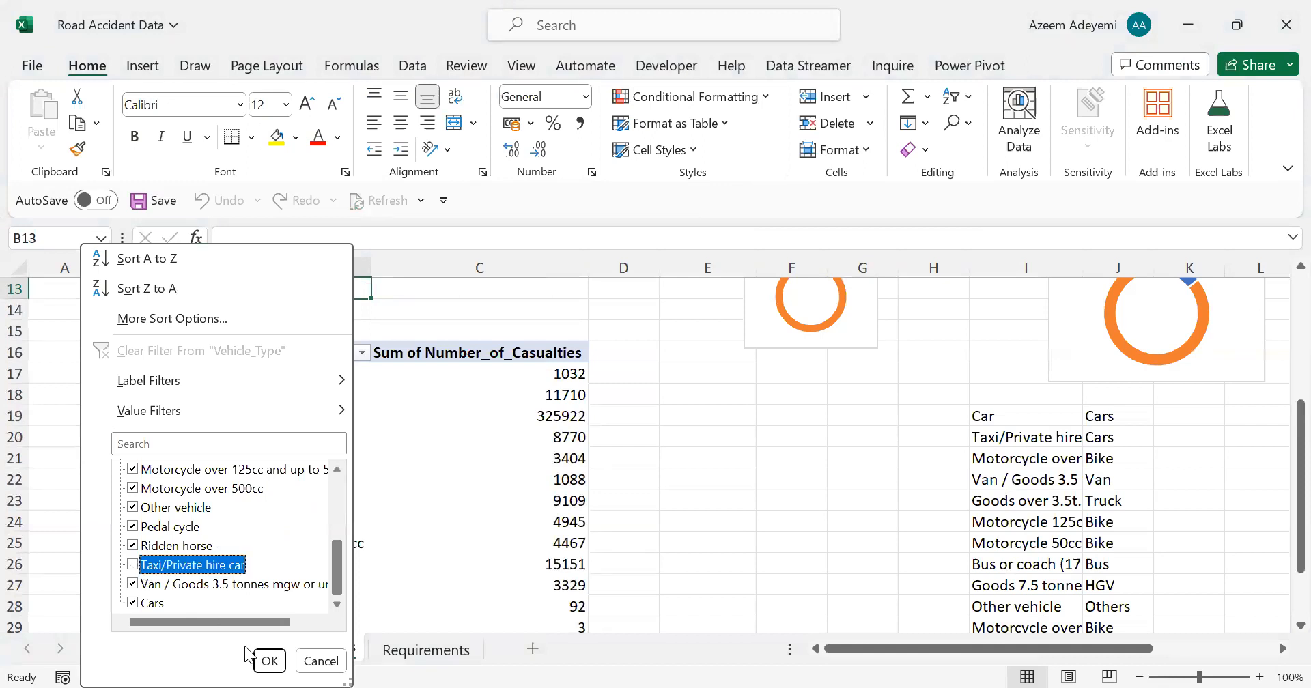
{"action": "left_click", "coordinate": [269, 660]}
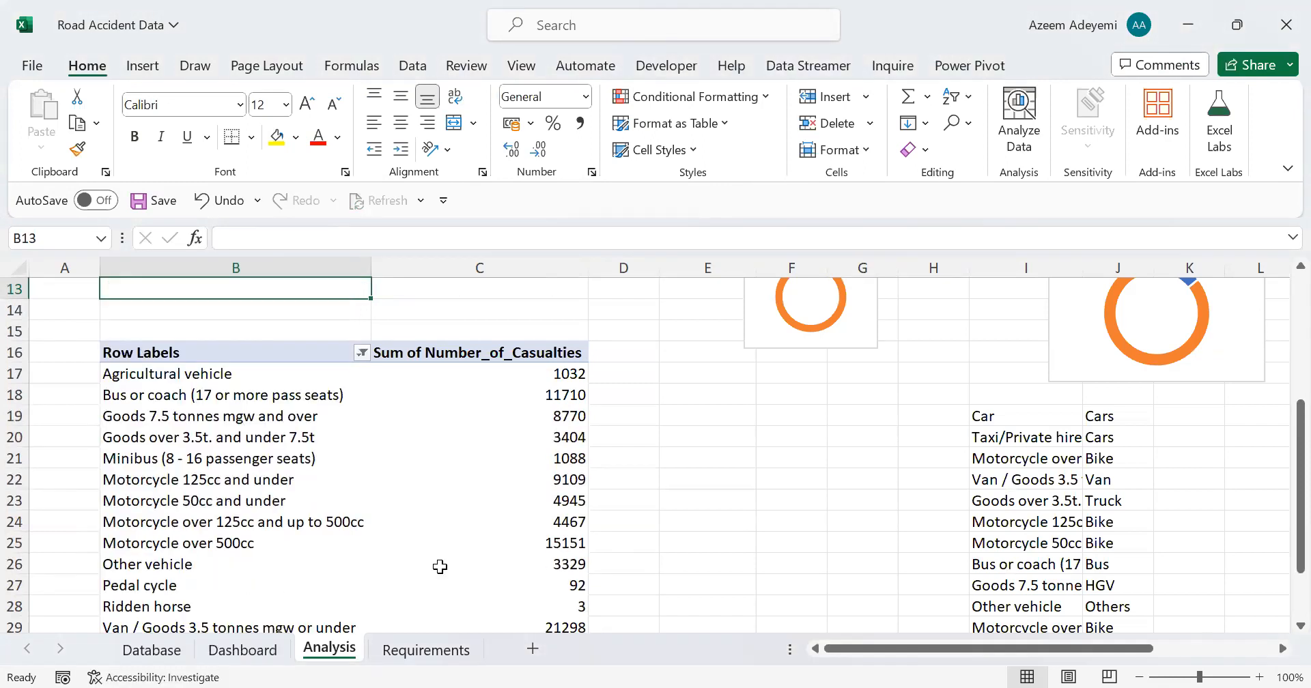
Step: Start a calculated item named Bike in the Vehicle_Type field with the formula = 'Motorcycle 125cc and under' + 'Motorcycle 50cc and under' +
{"action": "left_click", "coordinate": [271, 437]}
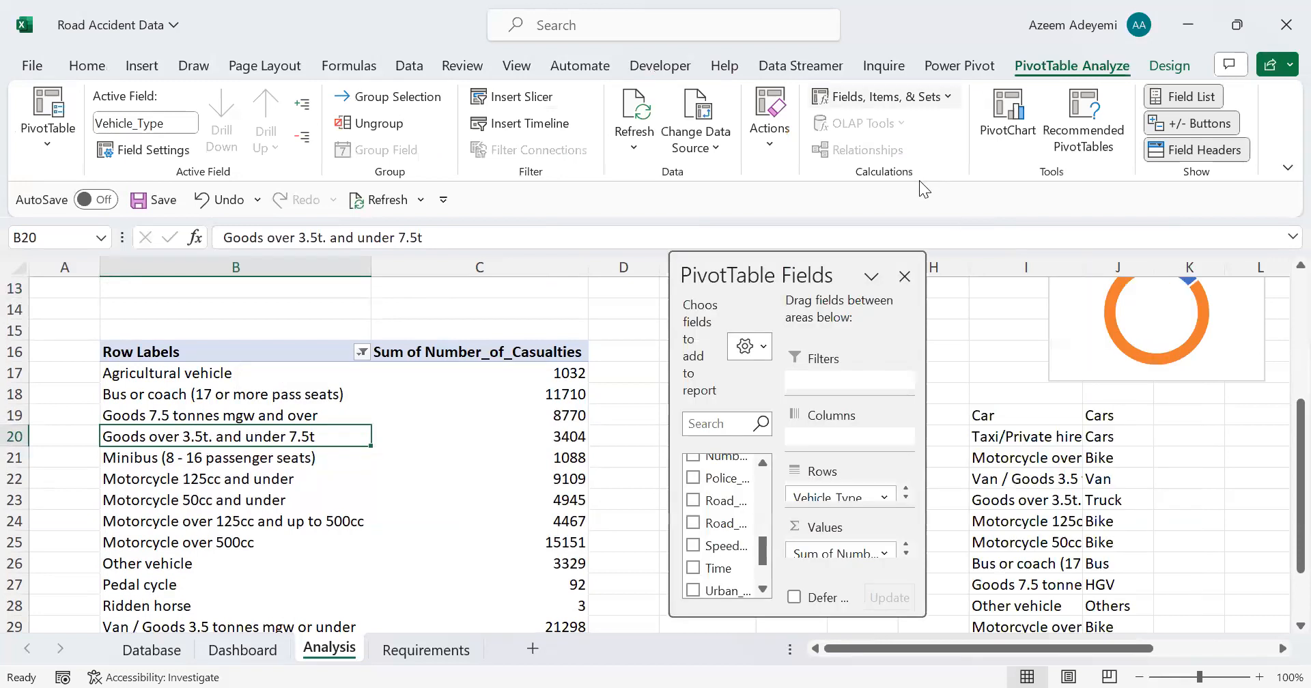
{"action": "left_click", "coordinate": [942, 94]}
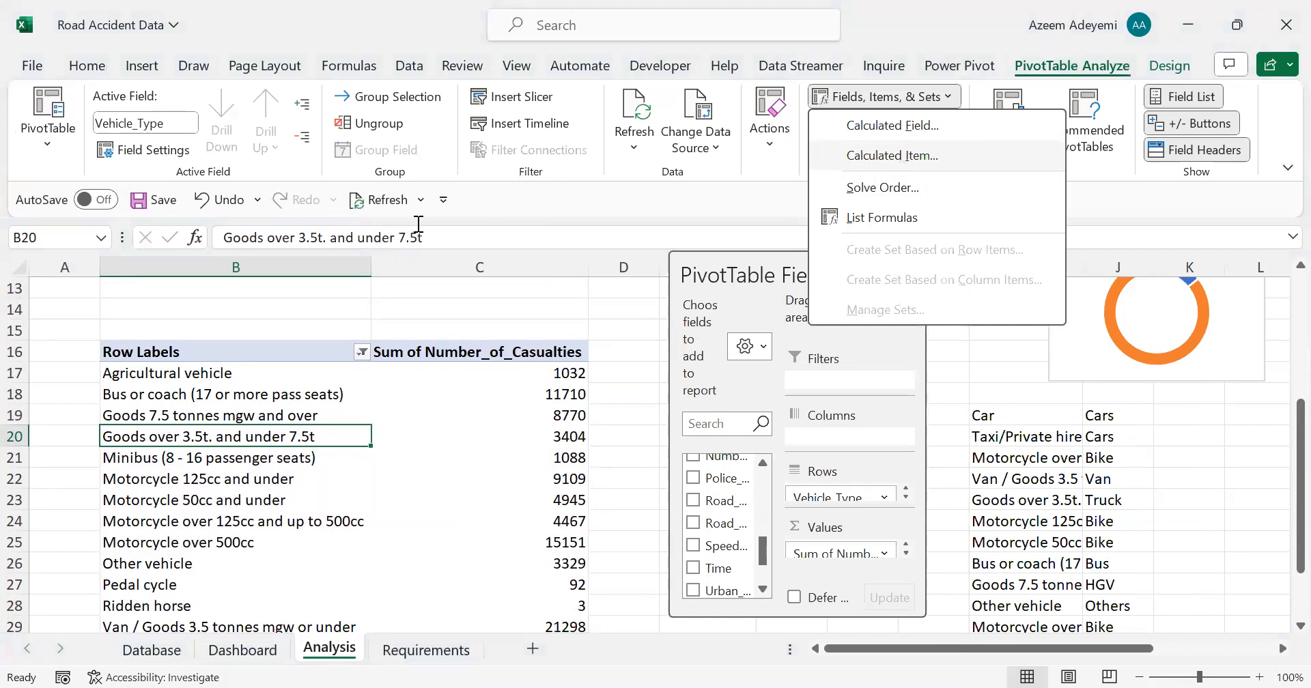
{"action": "key", "text": "Return"}
{"action": "type", "text": "Bike"}
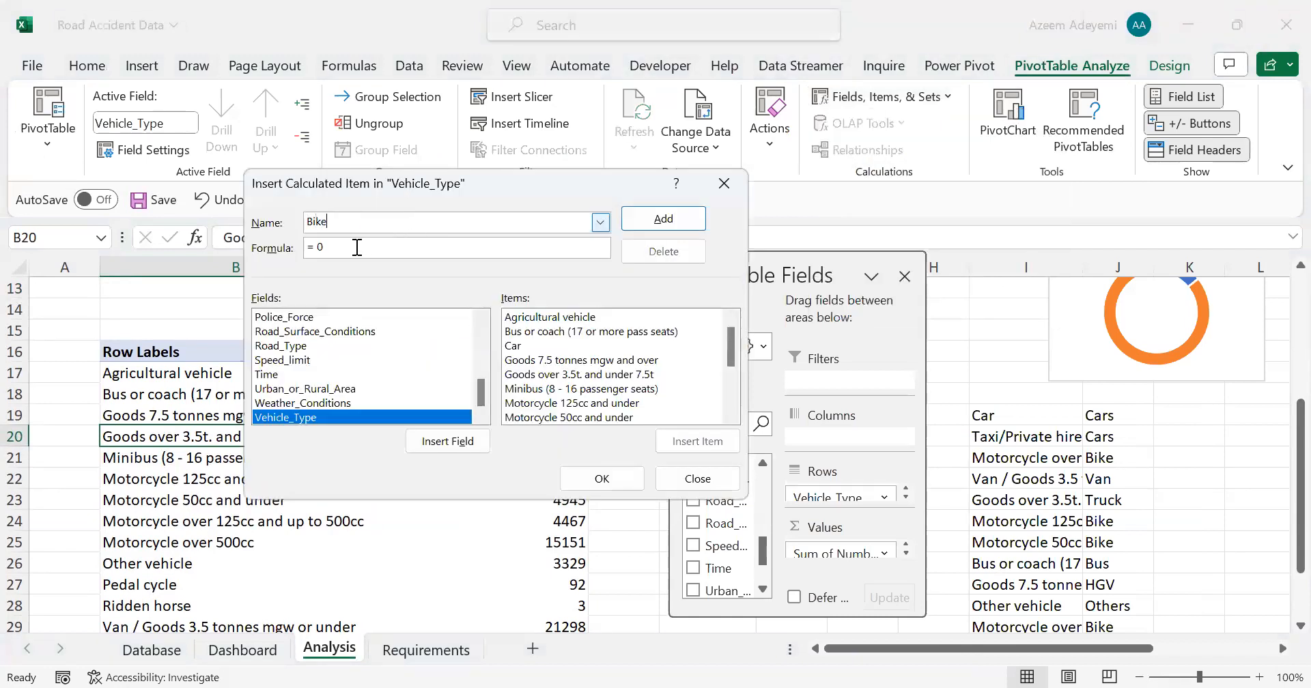
{"action": "left_click", "coordinate": [356, 247]}
{"action": "key", "text": "BackSpace"}
{"action": "key", "text": "BackSpace"}
{"action": "left_click", "coordinate": [554, 403]}
{"action": "key", "text": "Return"}
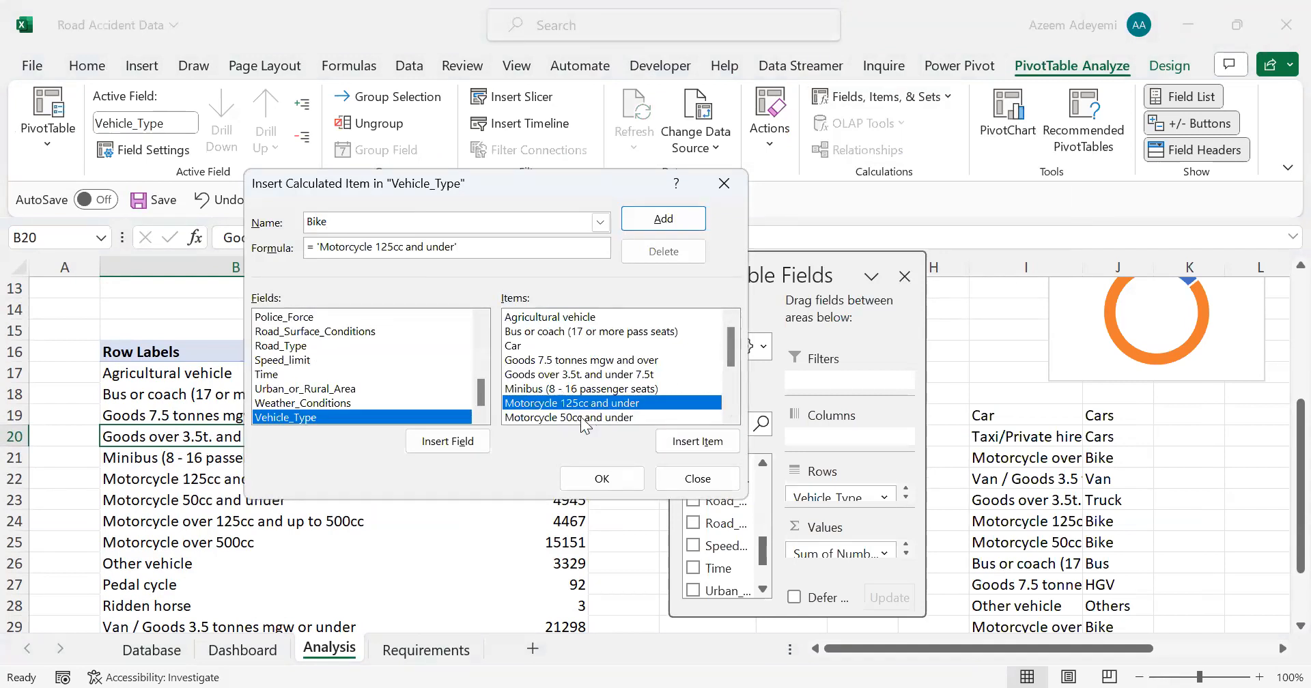
{"action": "type", "text": "+ 'Motorcycle 50cc and under'+"}
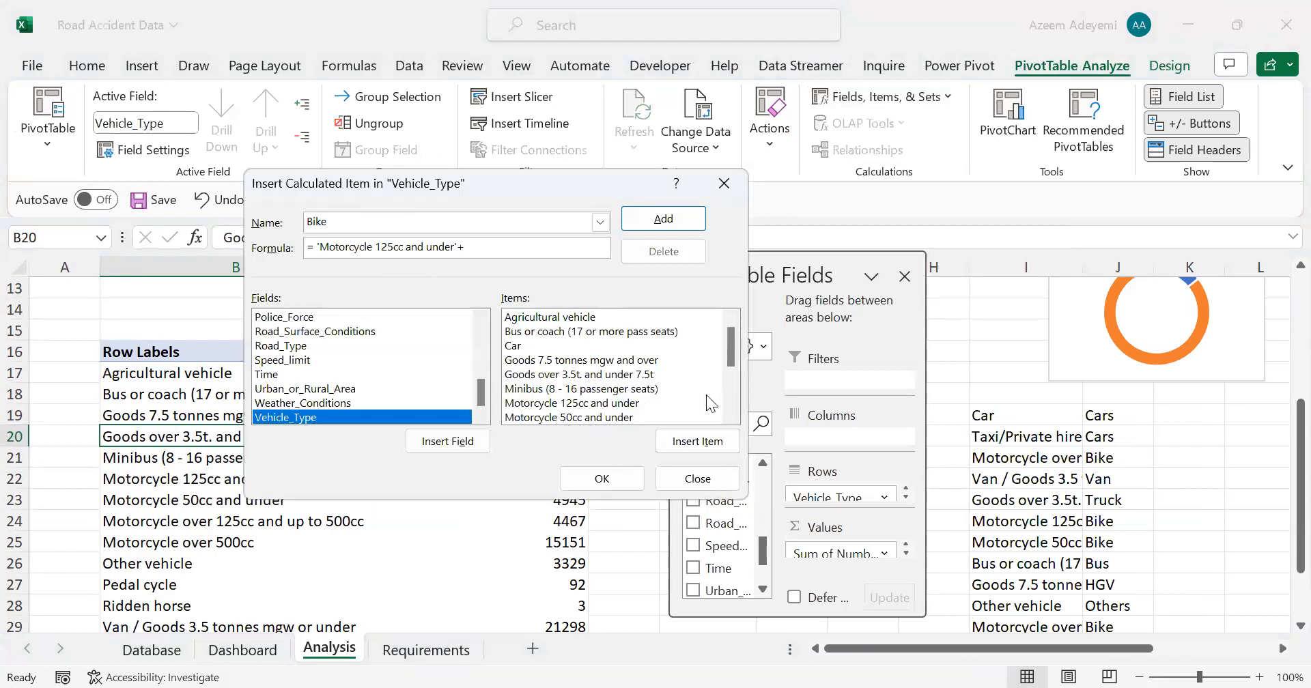
{"action": "double_click", "coordinate": [713, 415]}
{"action": "type", "text": "+"}
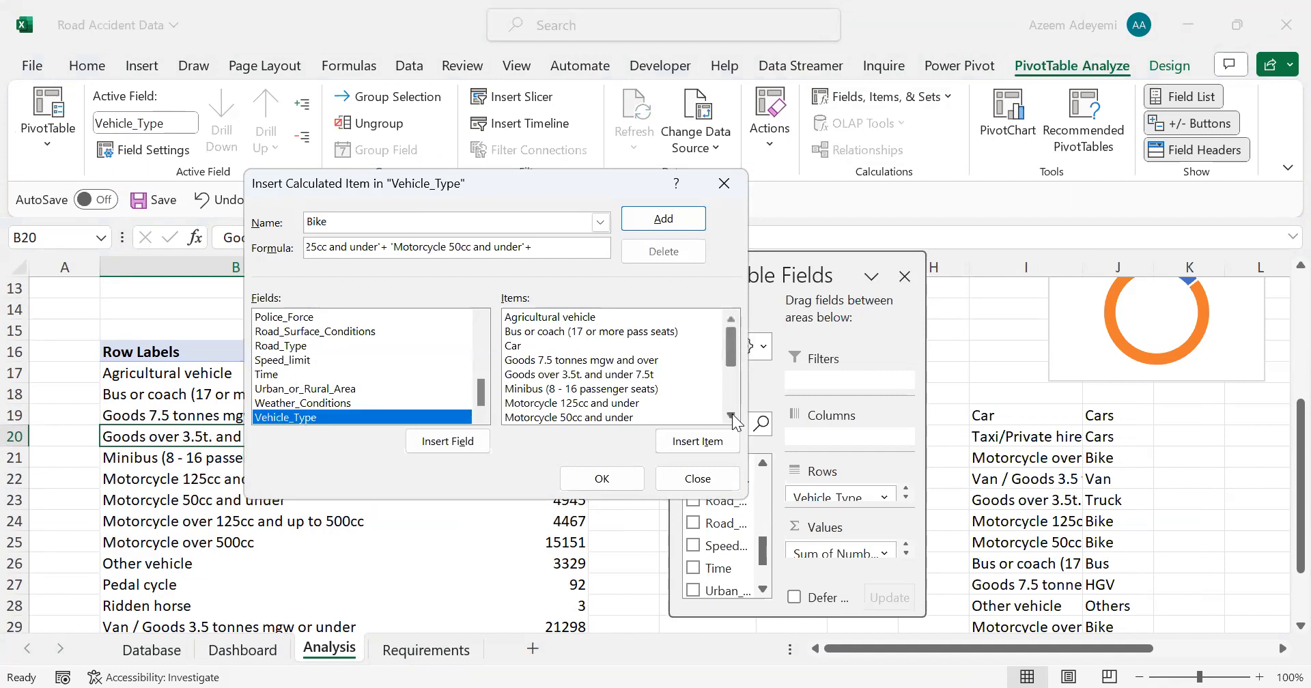
Step: Extend the Bike formula with 'Motorcycle over 125cc and up to 500cc' twice plus 'Motorcycle over 500cc', and create the item
{"action": "left_click", "coordinate": [732, 415]}
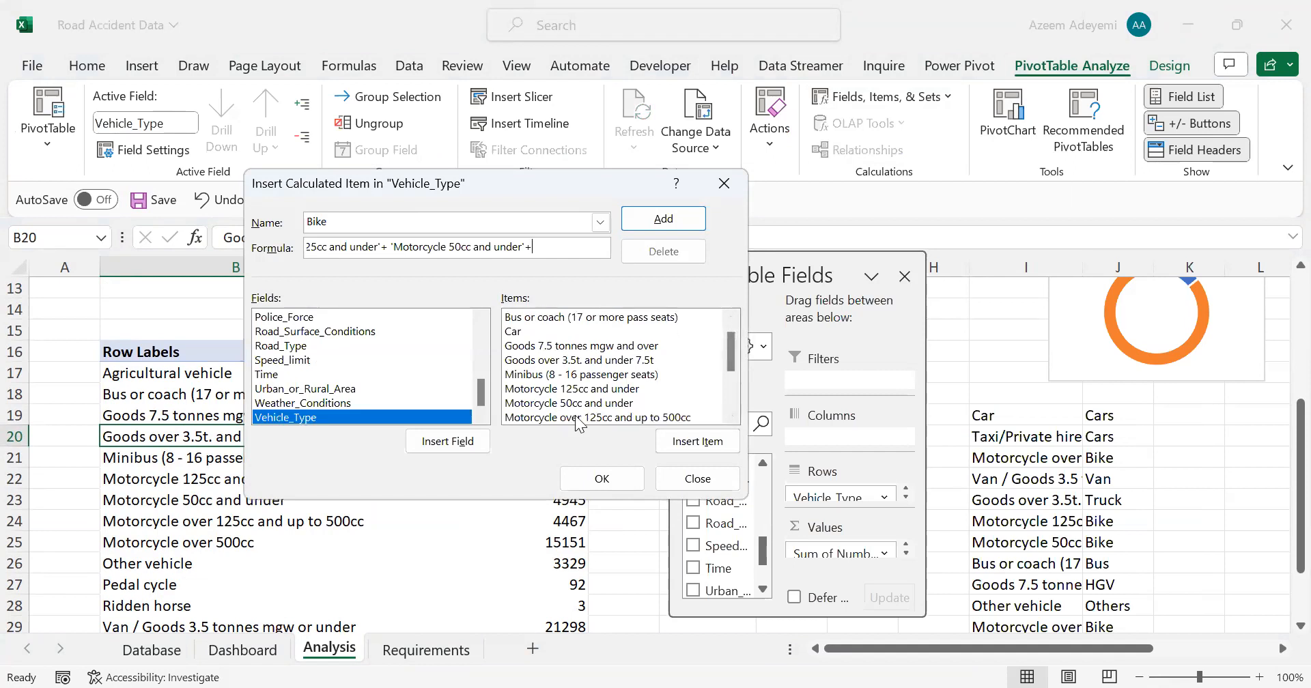
{"action": "double_click", "coordinate": [716, 418]}
{"action": "type", "text": "+"}
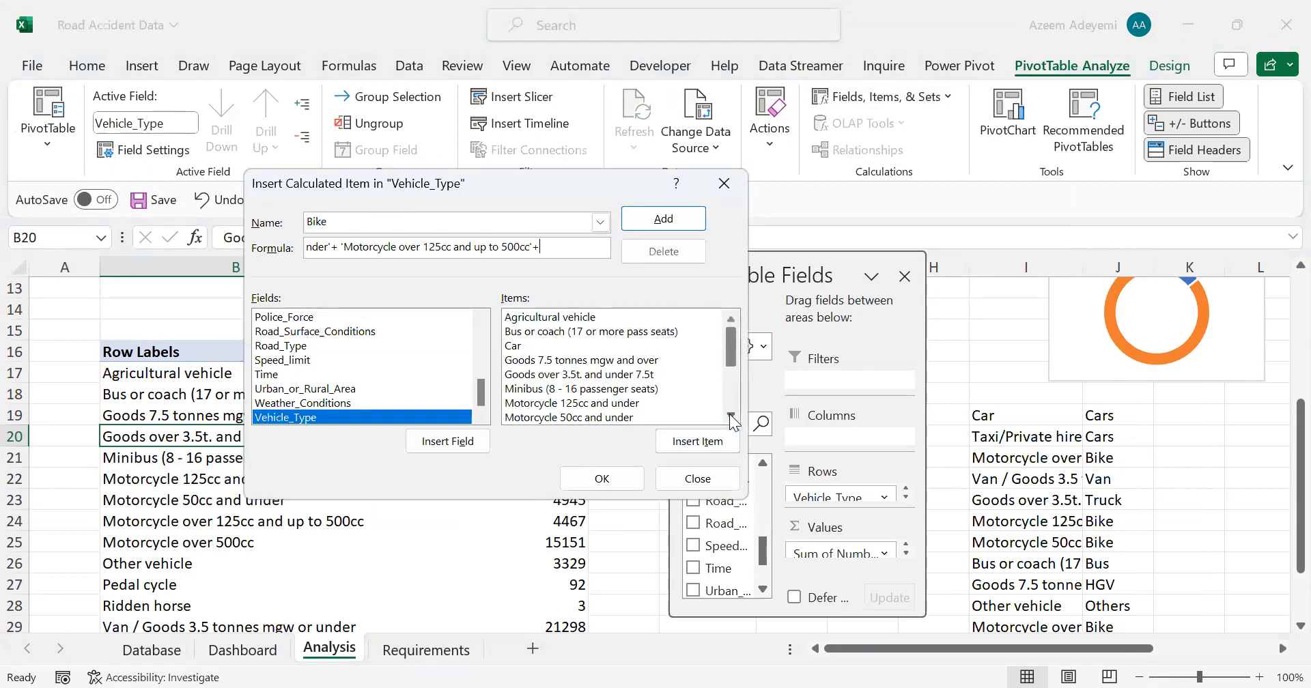
{"action": "scroll", "coordinate": [616, 411], "scroll_direction": "down", "scroll_amount": 1}
{"action": "double_click", "coordinate": [607, 401]}
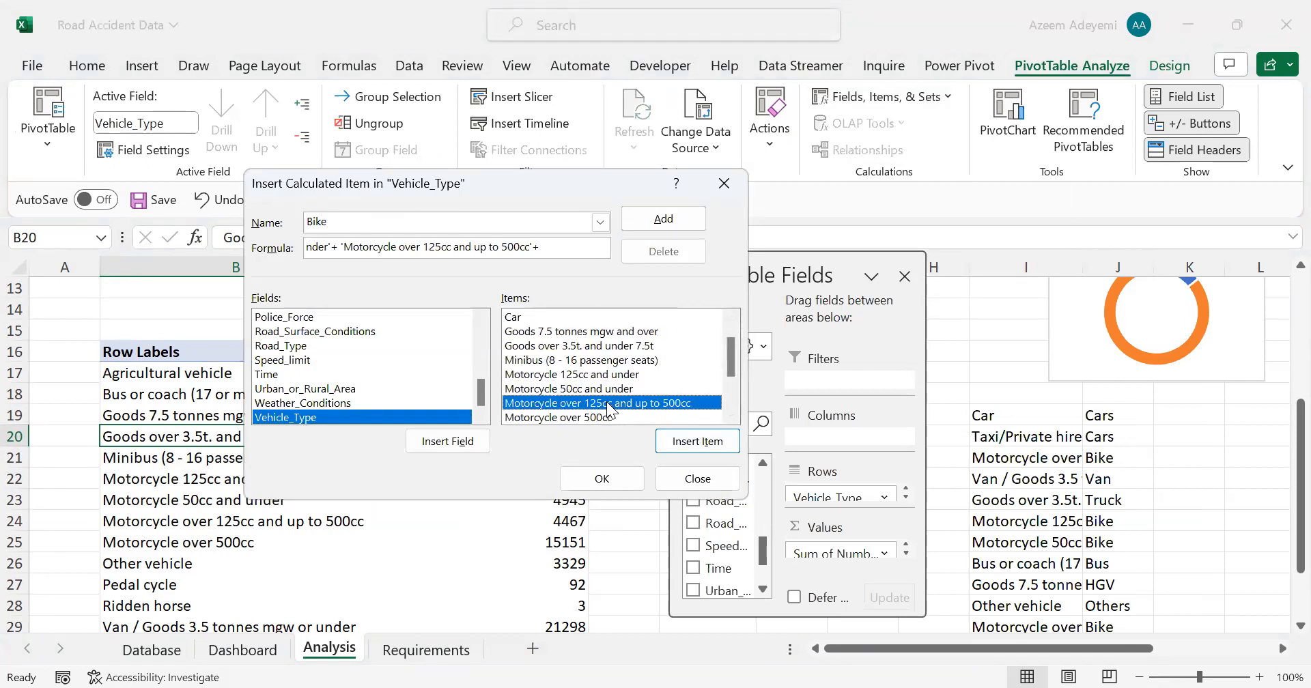
{"action": "type", "text": "+"}
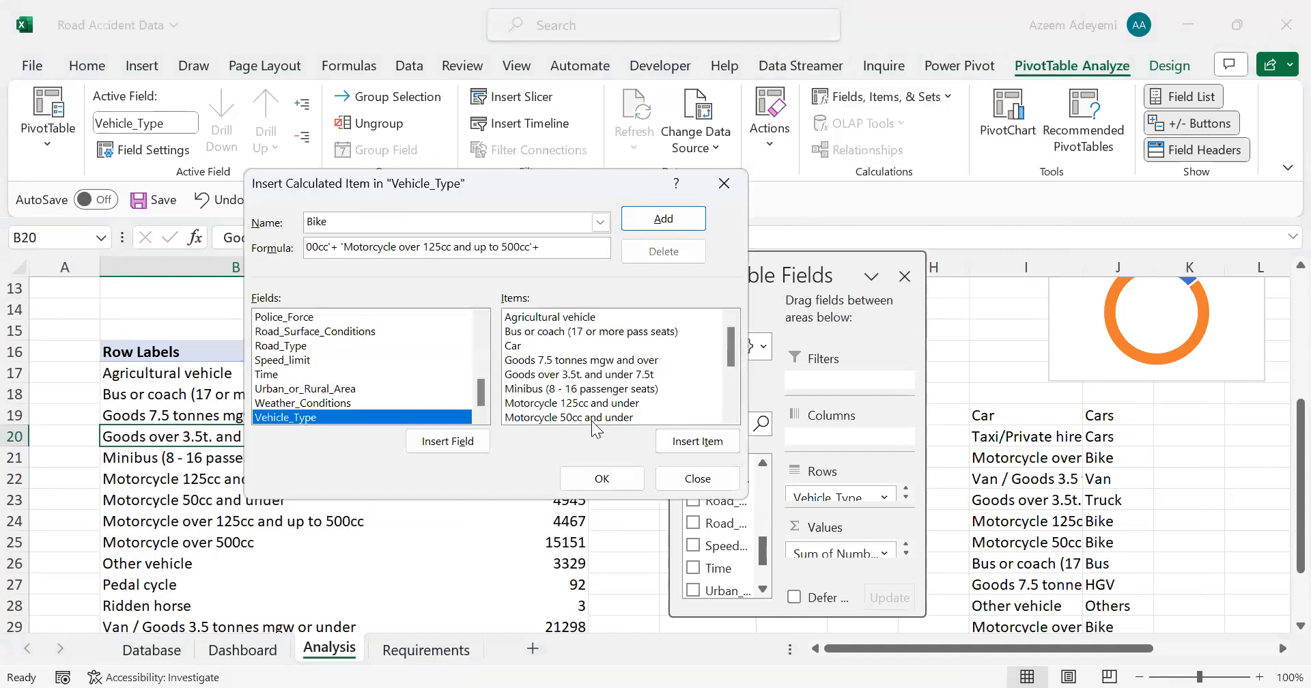
{"action": "left_click", "coordinate": [732, 416]}
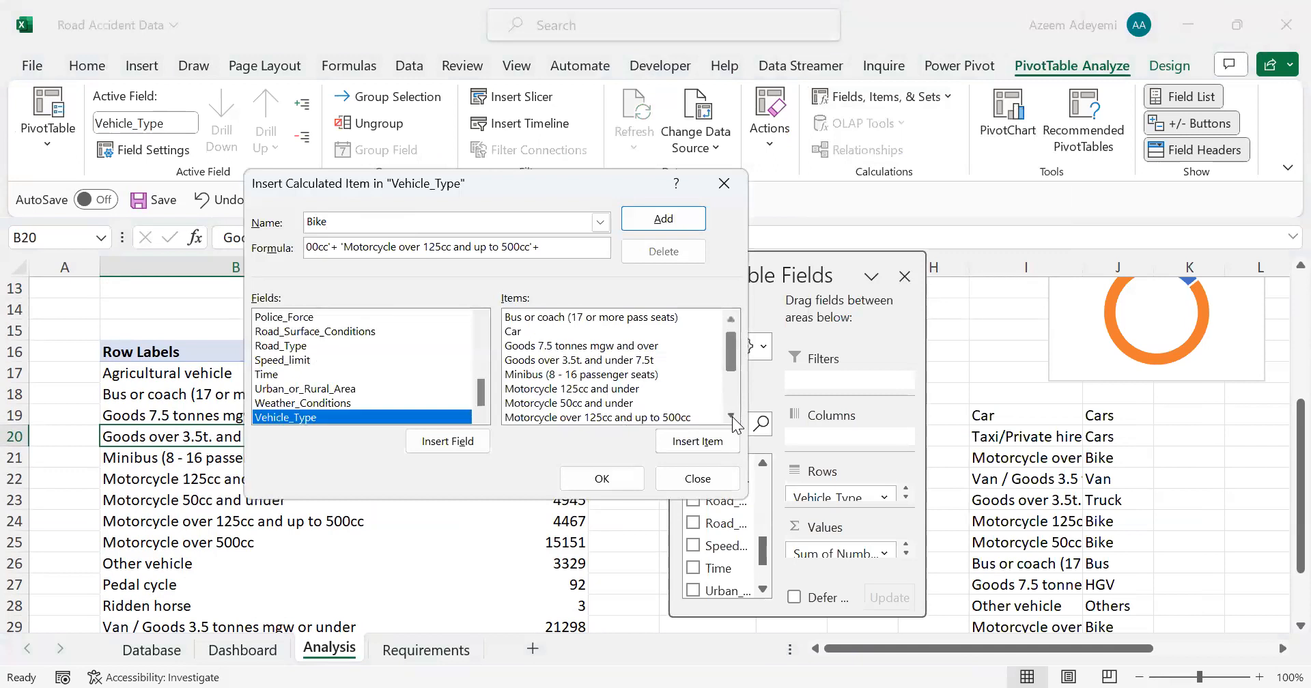
{"action": "left_click", "coordinate": [732, 417]}
{"action": "left_click", "coordinate": [732, 417]}
{"action": "left_click", "coordinate": [605, 404]}
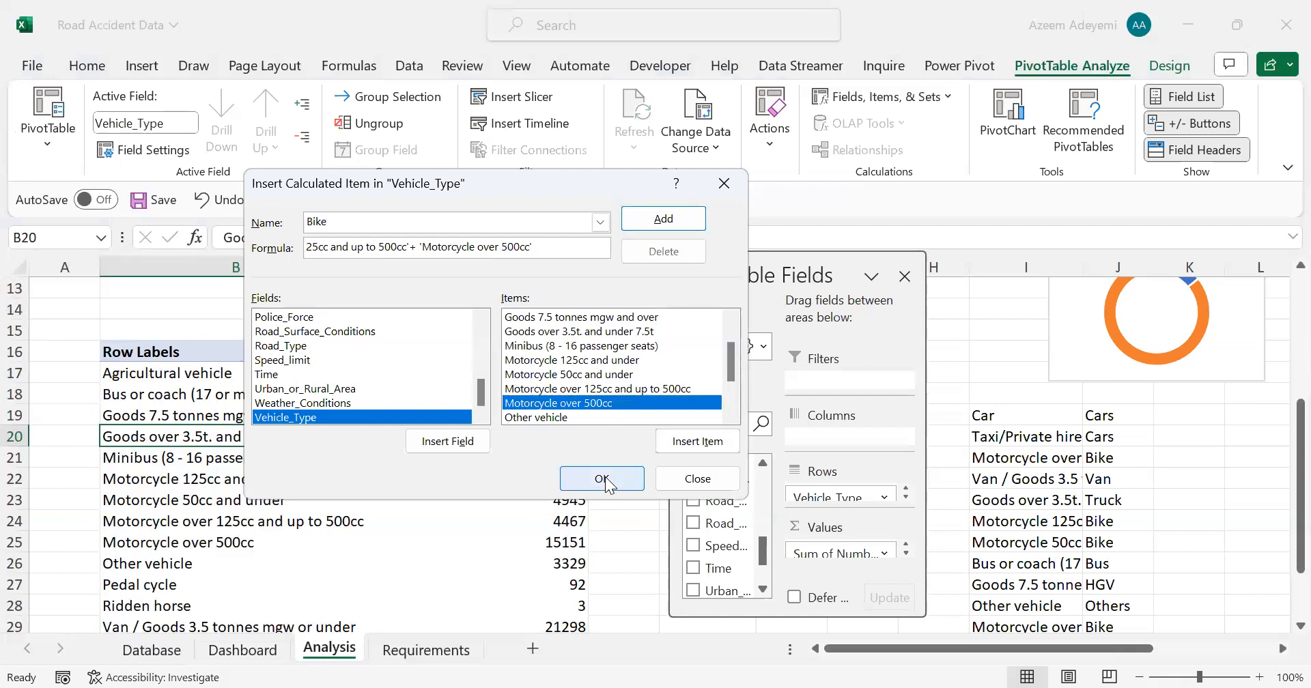
{"action": "left_click", "coordinate": [603, 479]}
Step: Filter Motorcycle 125cc and under, 50cc and under, over 125cc and up to 500cc, and over 500cc out of the pivot table's row labels
{"action": "scroll", "coordinate": [329, 592], "scroll_direction": "down", "scroll_amount": 3}
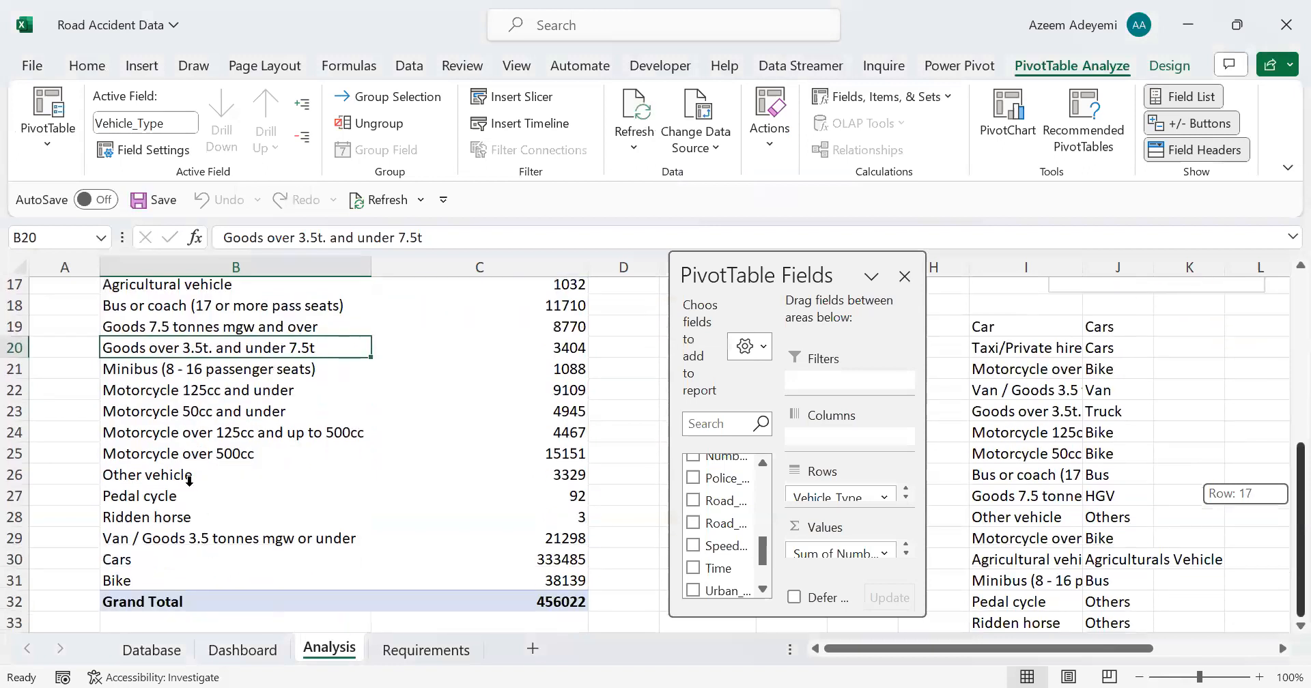
{"action": "scroll", "coordinate": [185, 471], "scroll_direction": "up", "scroll_amount": 3}
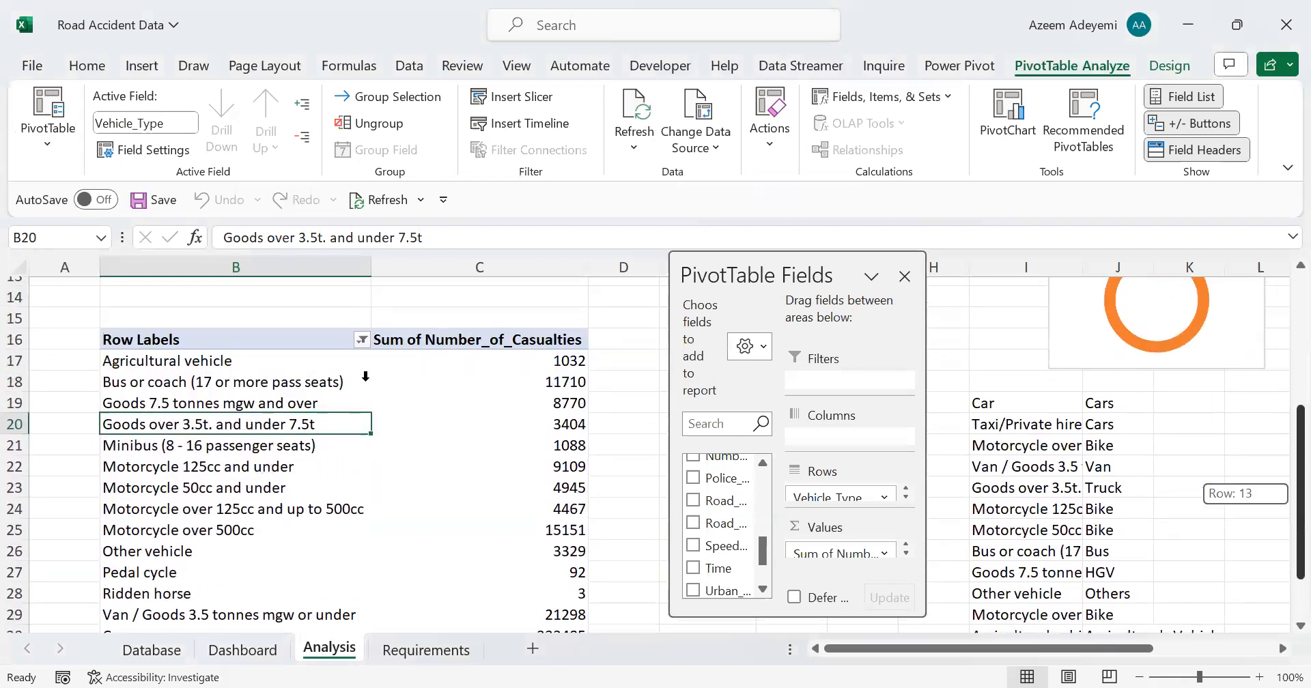
{"action": "left_click", "coordinate": [356, 347]}
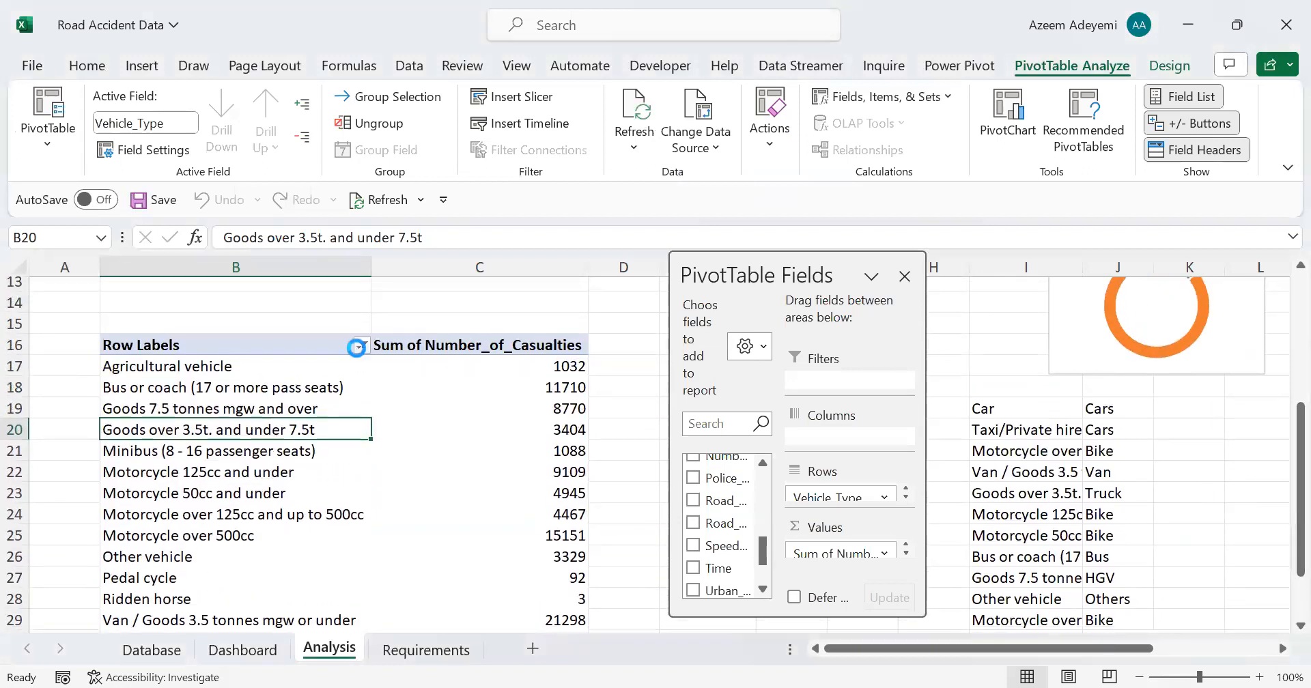
{"action": "scroll", "coordinate": [199, 542], "scroll_direction": "down", "scroll_amount": 2}
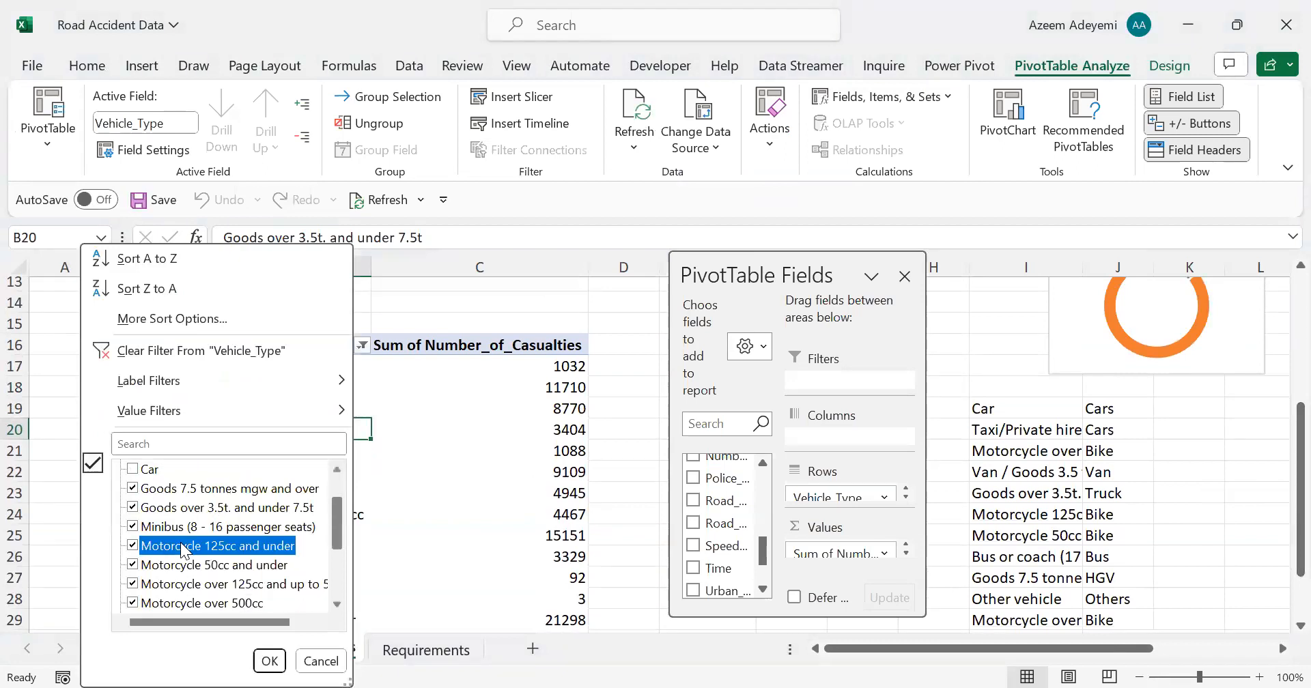
{"action": "left_click", "coordinate": [133, 546]}
{"action": "left_click", "coordinate": [133, 565]}
{"action": "left_click", "coordinate": [132, 584]}
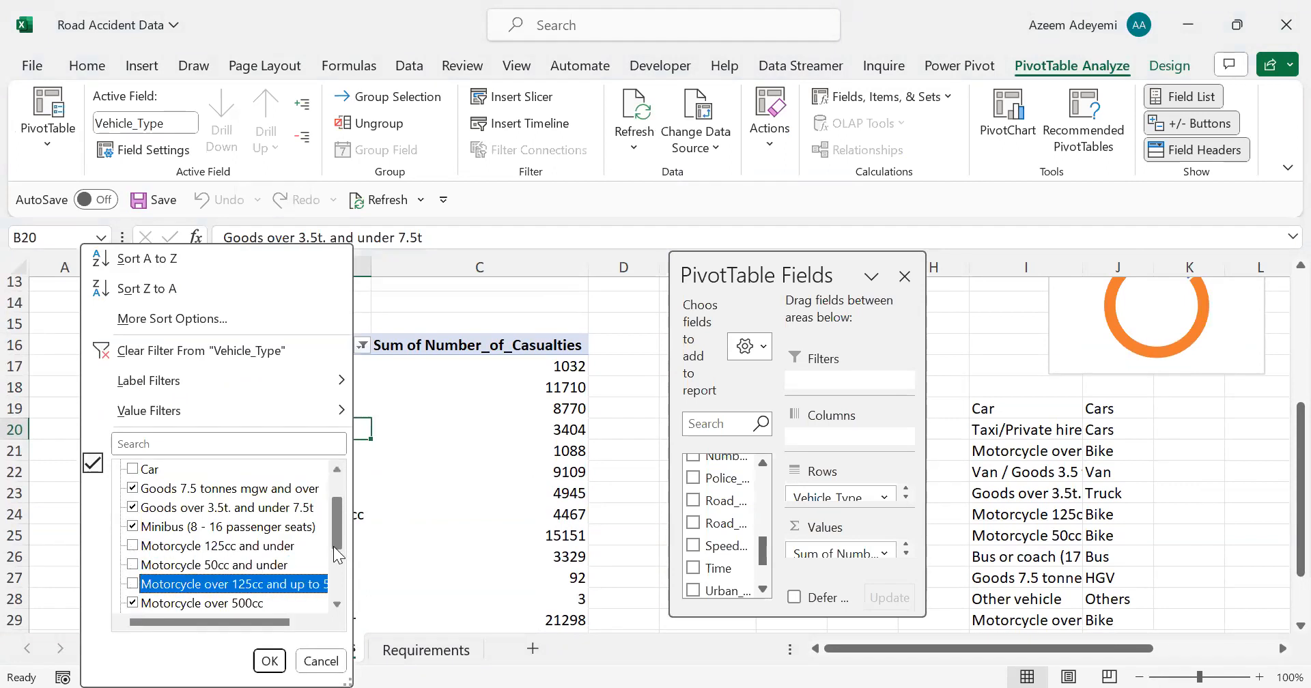
{"action": "left_click", "coordinate": [132, 604]}
{"action": "scroll", "coordinate": [336, 559], "scroll_direction": "down", "scroll_amount": 1}
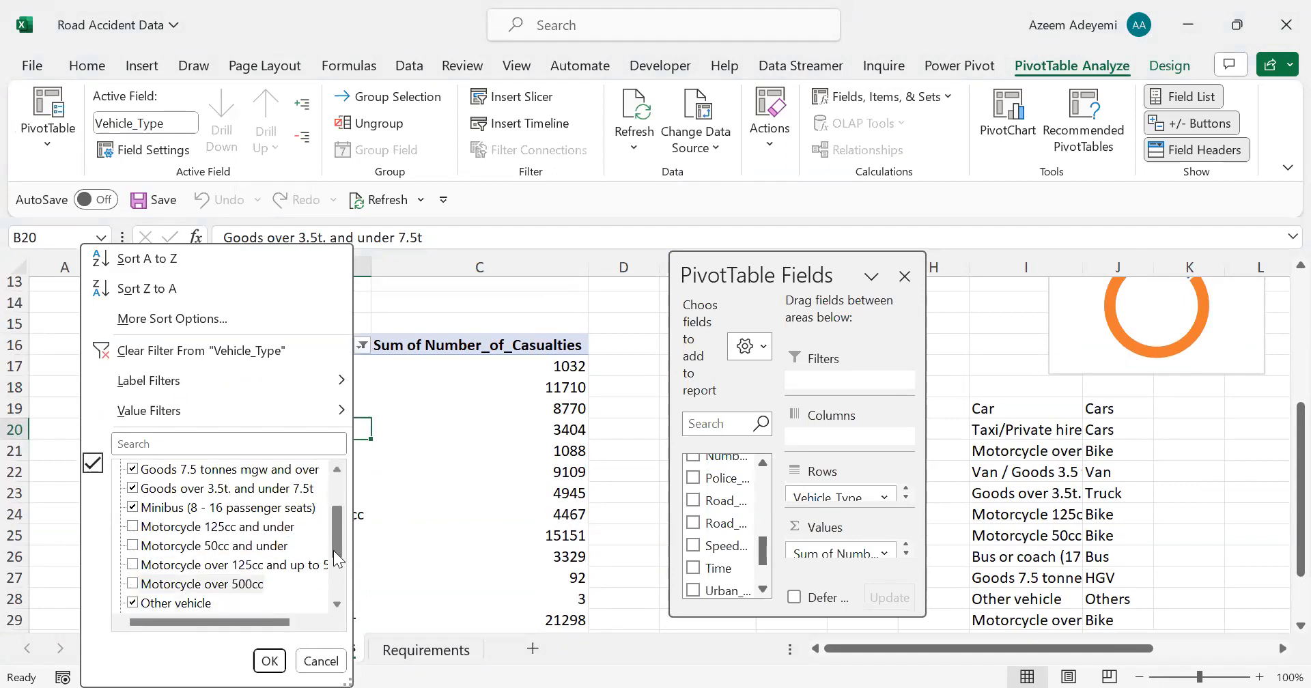
{"action": "scroll", "coordinate": [337, 559], "scroll_direction": "down", "scroll_amount": 1}
{"action": "left_click", "coordinate": [270, 661]}
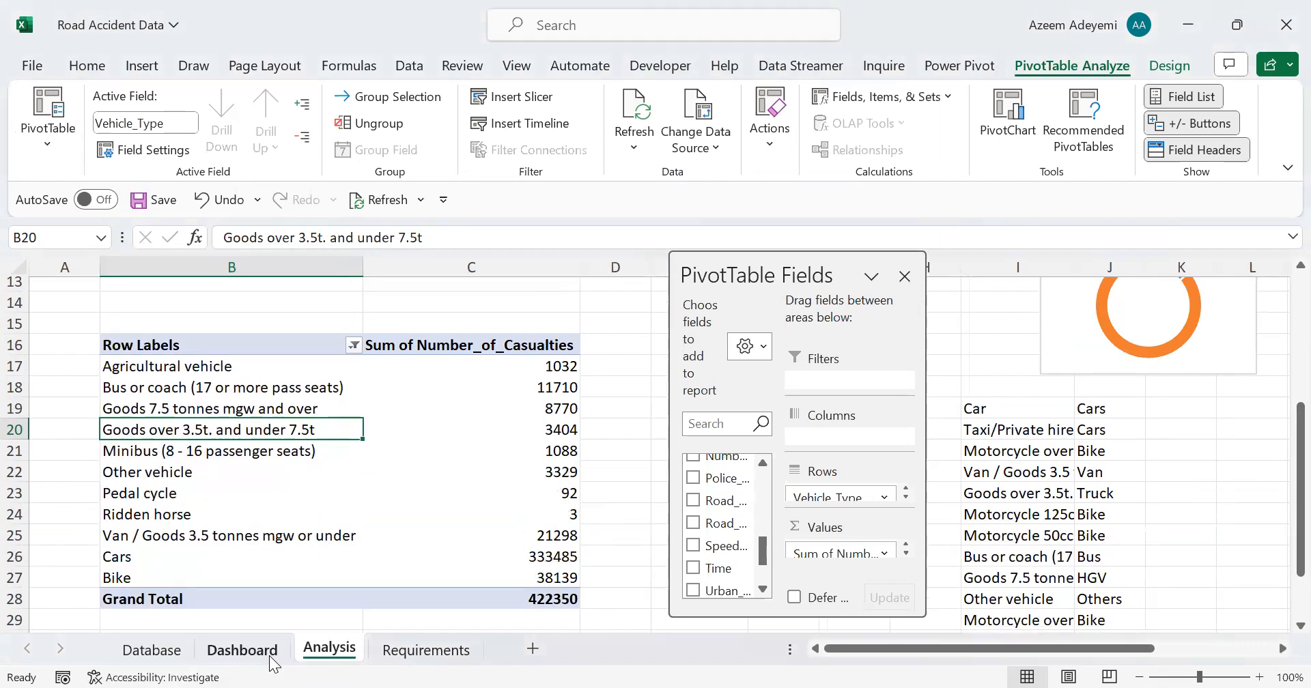
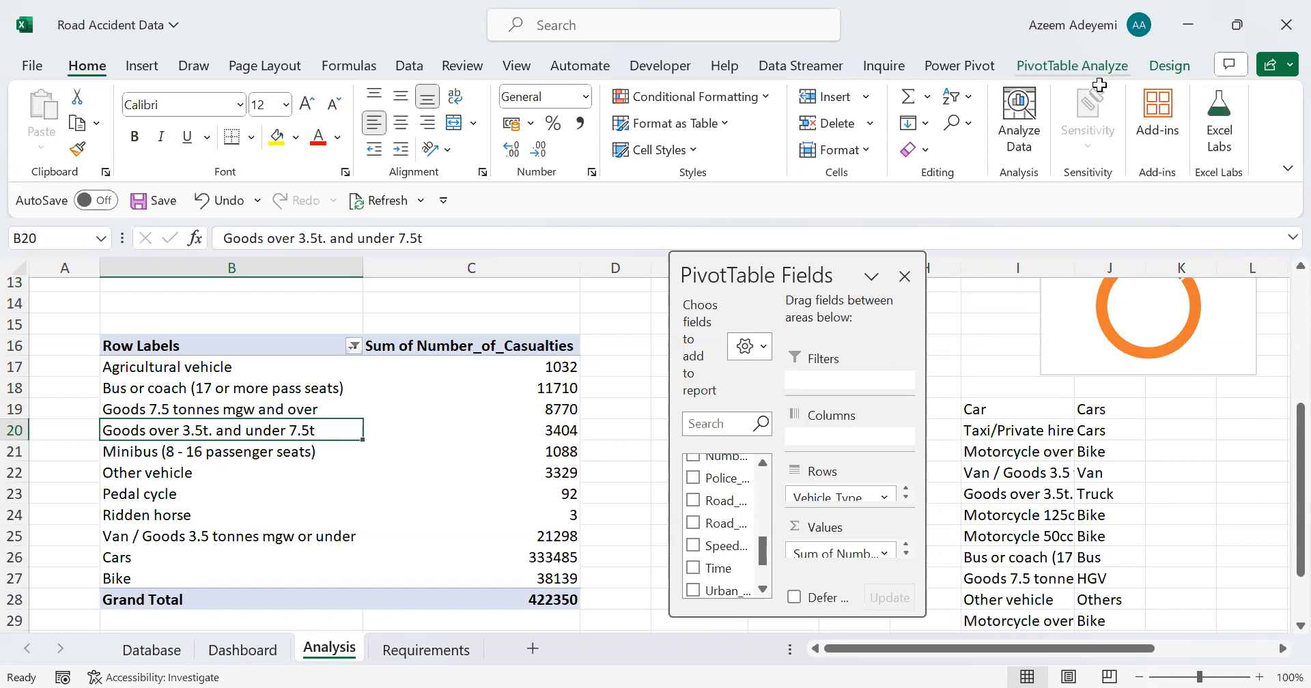
{"action": "left_click", "coordinate": [1092, 66]}
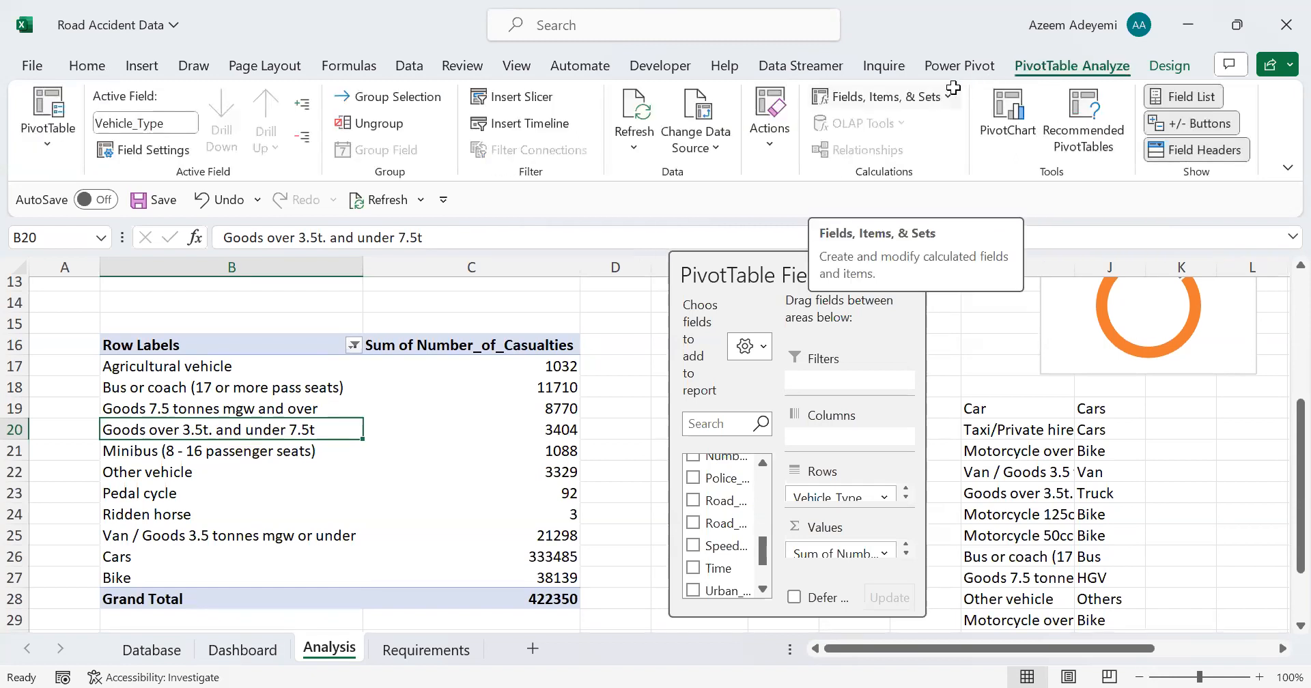
{"action": "left_click", "coordinate": [909, 99]}
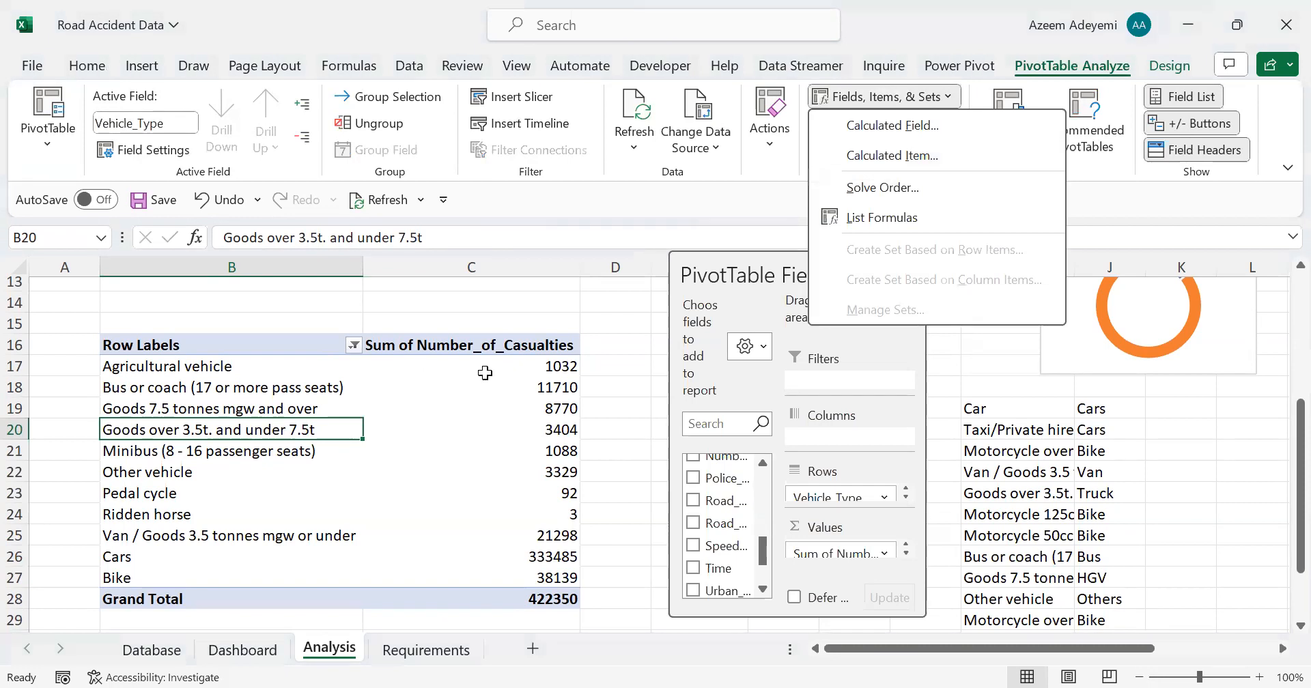
{"action": "left_click", "coordinate": [362, 375]}
{"action": "left_click", "coordinate": [372, 382]}
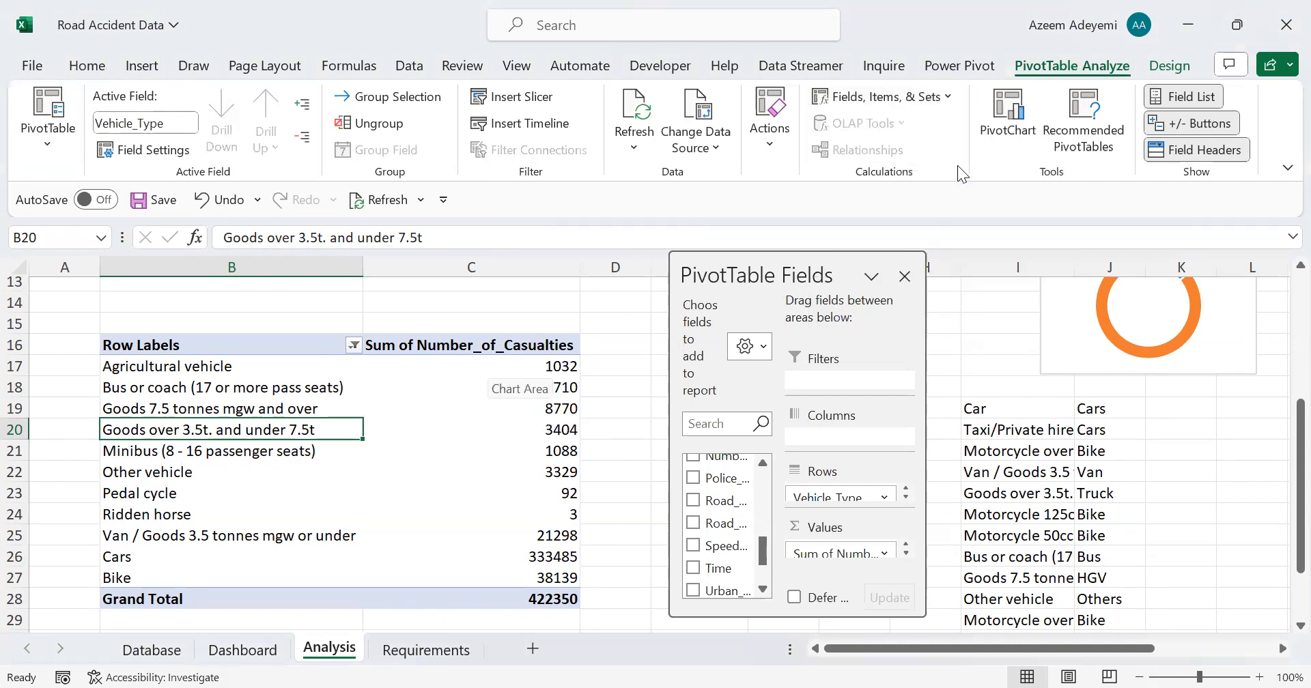
{"action": "left_click", "coordinate": [948, 96]}
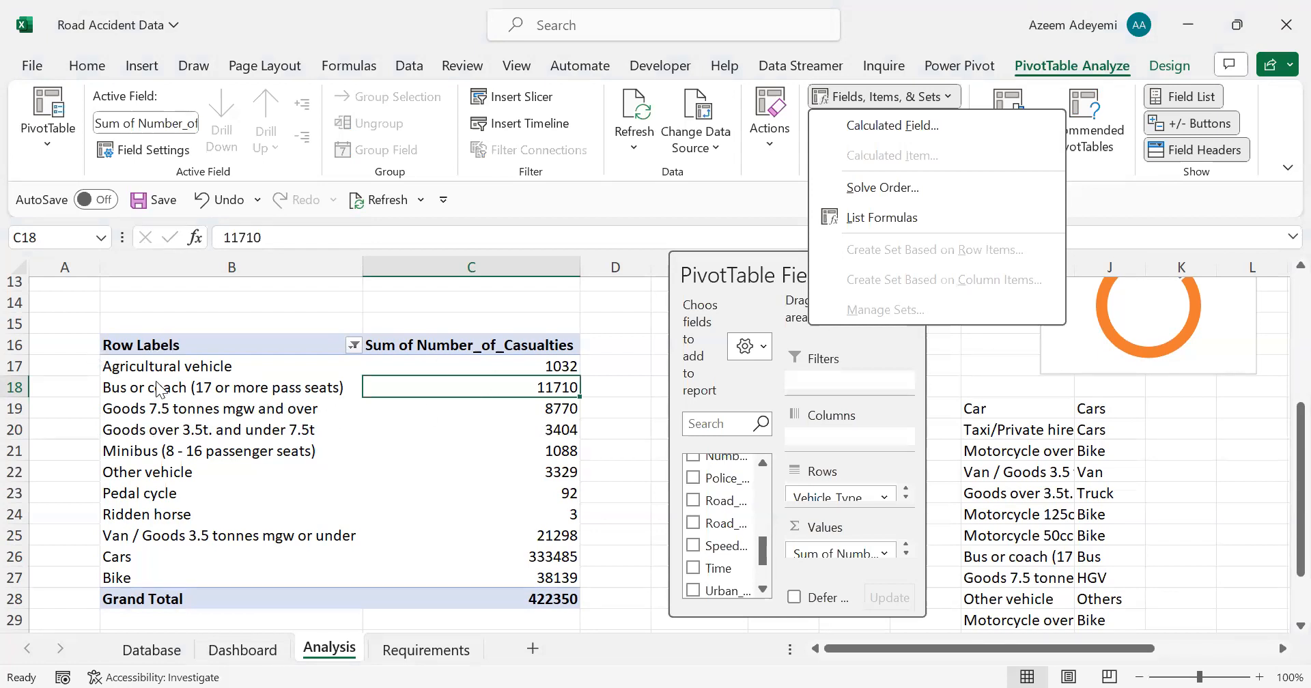
{"action": "left_click", "coordinate": [1178, 448]}
{"action": "type", "text": "="}
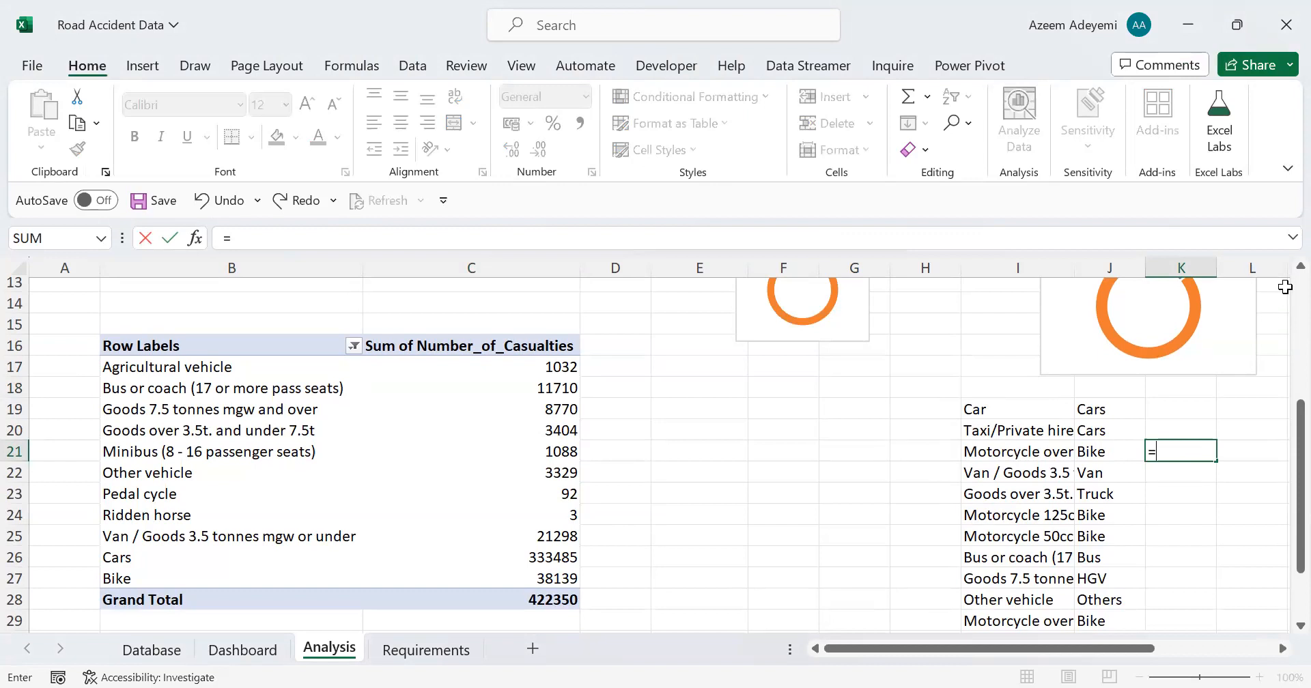
{"action": "scroll", "coordinate": [829, 454], "scroll_direction": "up", "scroll_amount": 4}
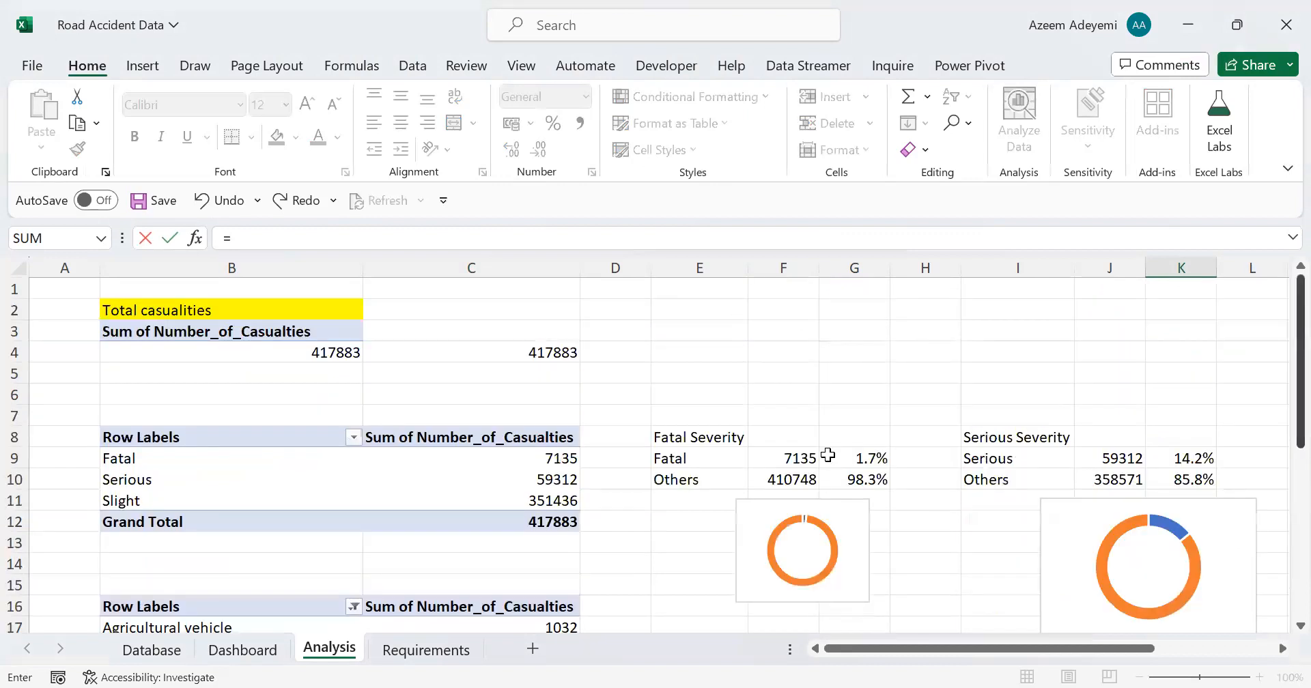
{"action": "left_click", "coordinate": [243, 471]}
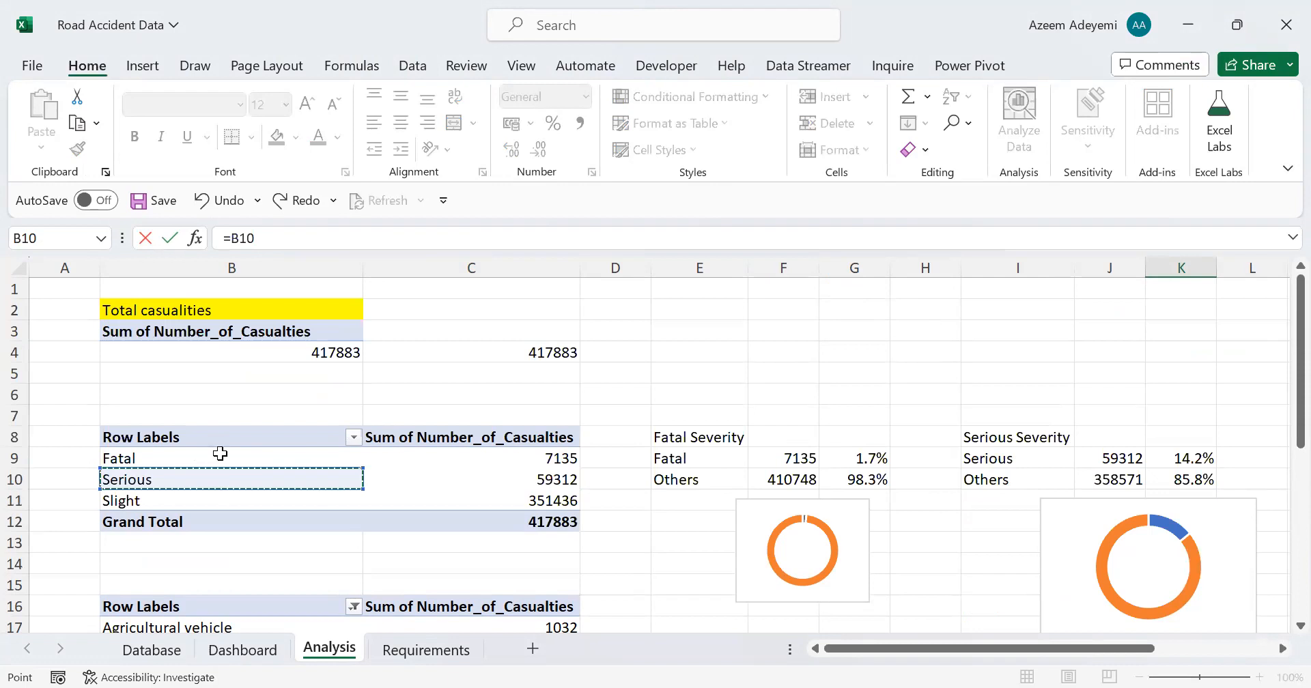
{"action": "scroll", "coordinate": [463, 428], "scroll_direction": "down", "scroll_amount": 1}
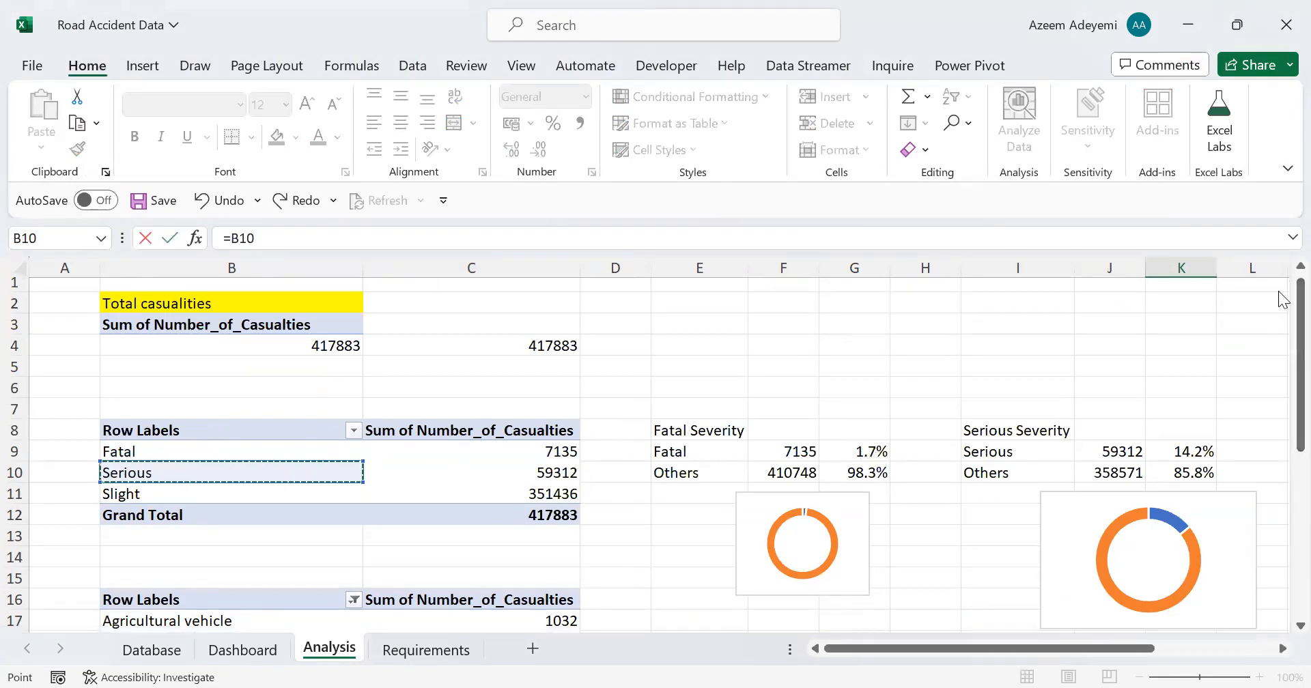
{"action": "left_click", "coordinate": [1300, 436]}
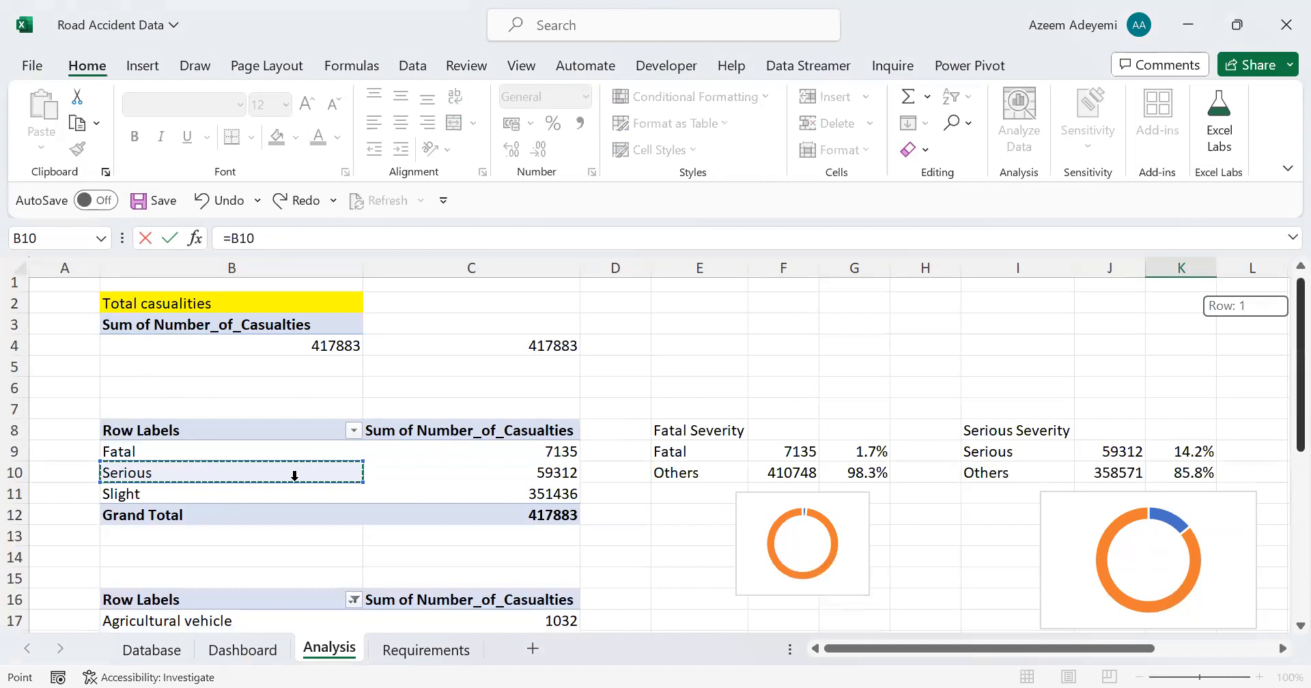
{"action": "scroll", "coordinate": [295, 476], "scroll_direction": "down", "scroll_amount": 4}
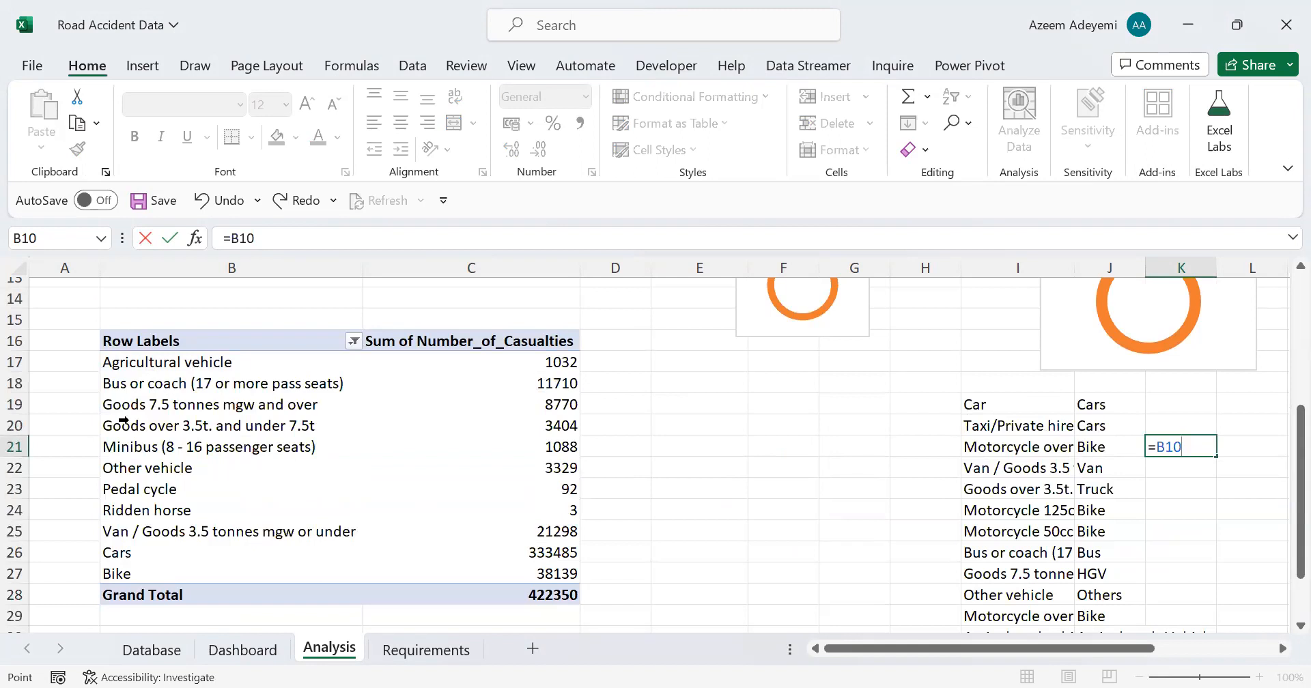
{"action": "key", "text": "Escape"}
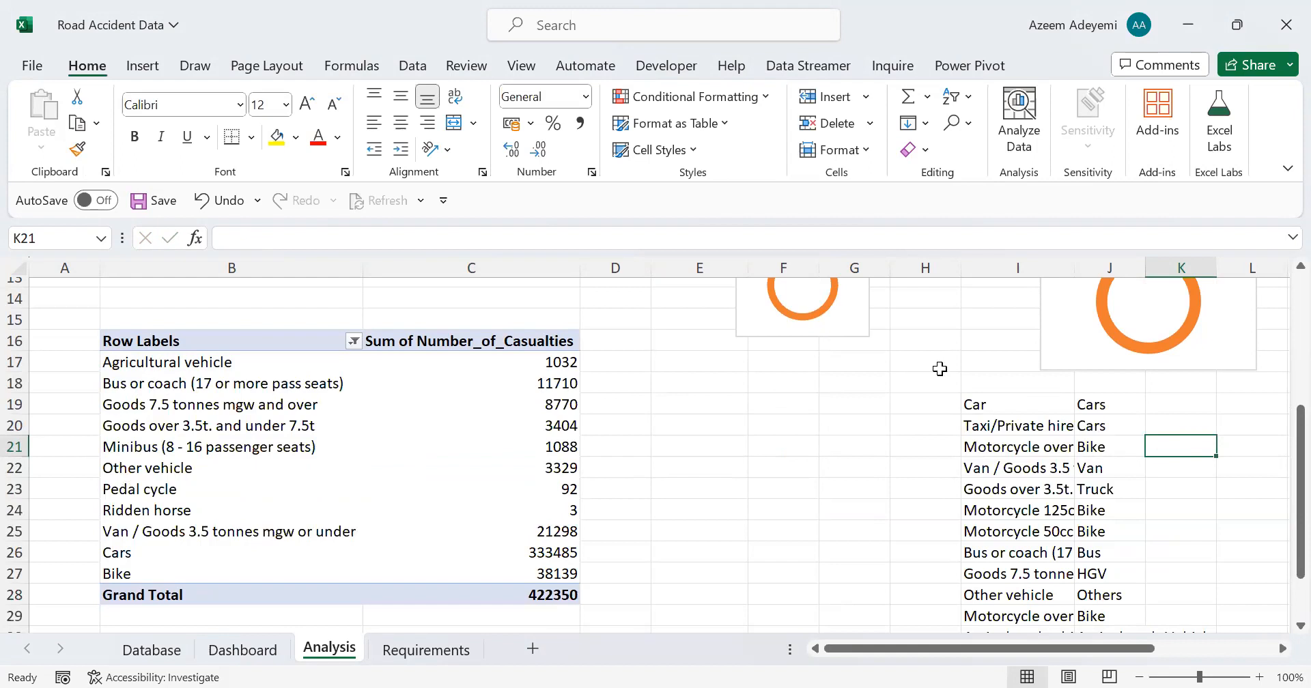
Step: Create a calculated item named Van in the Vehicle_Type field, reducing its formula to = and selecting Van / Goods 3.5 tonnes mgw or under
{"action": "left_click", "coordinate": [233, 425]}
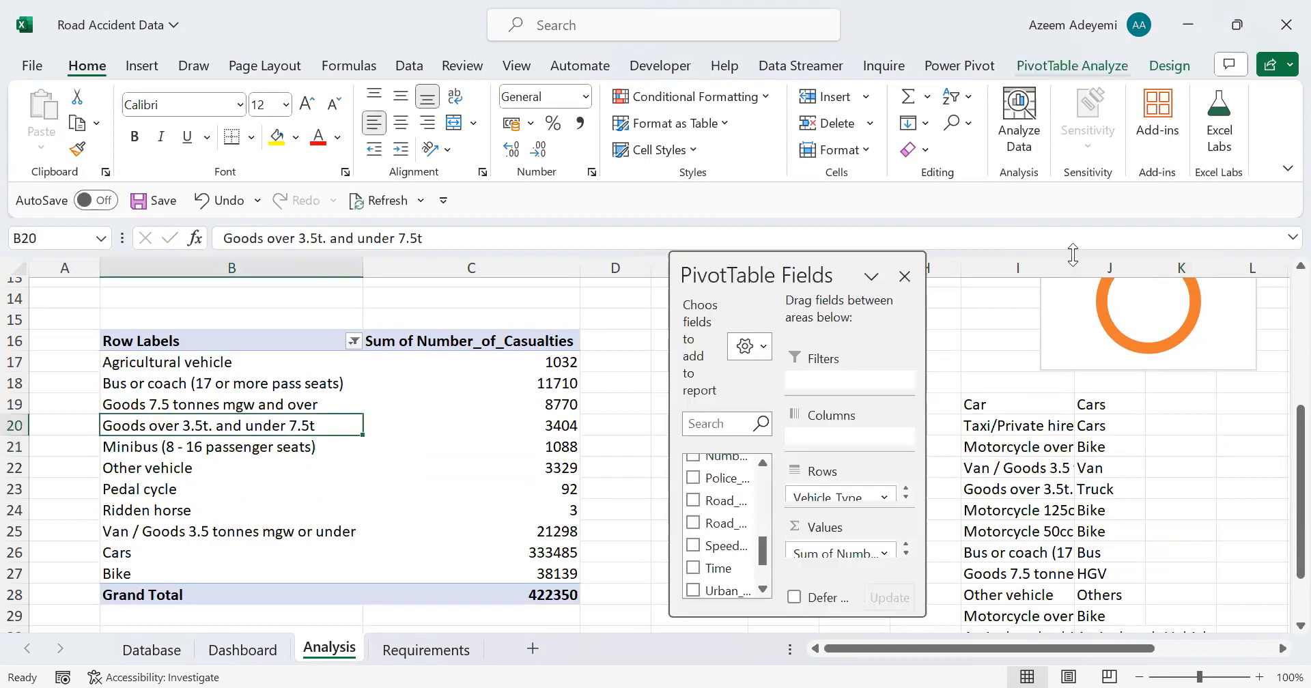
{"action": "left_click", "coordinate": [1072, 66]}
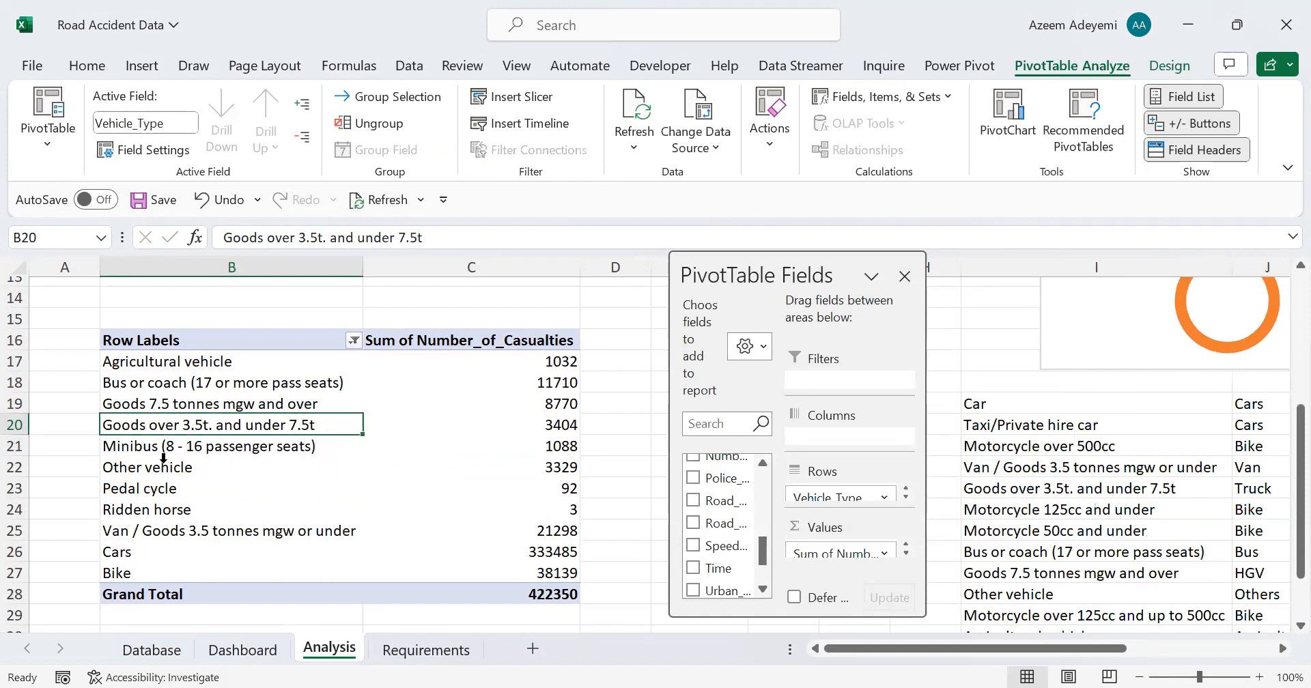
{"action": "left_click", "coordinate": [161, 531]}
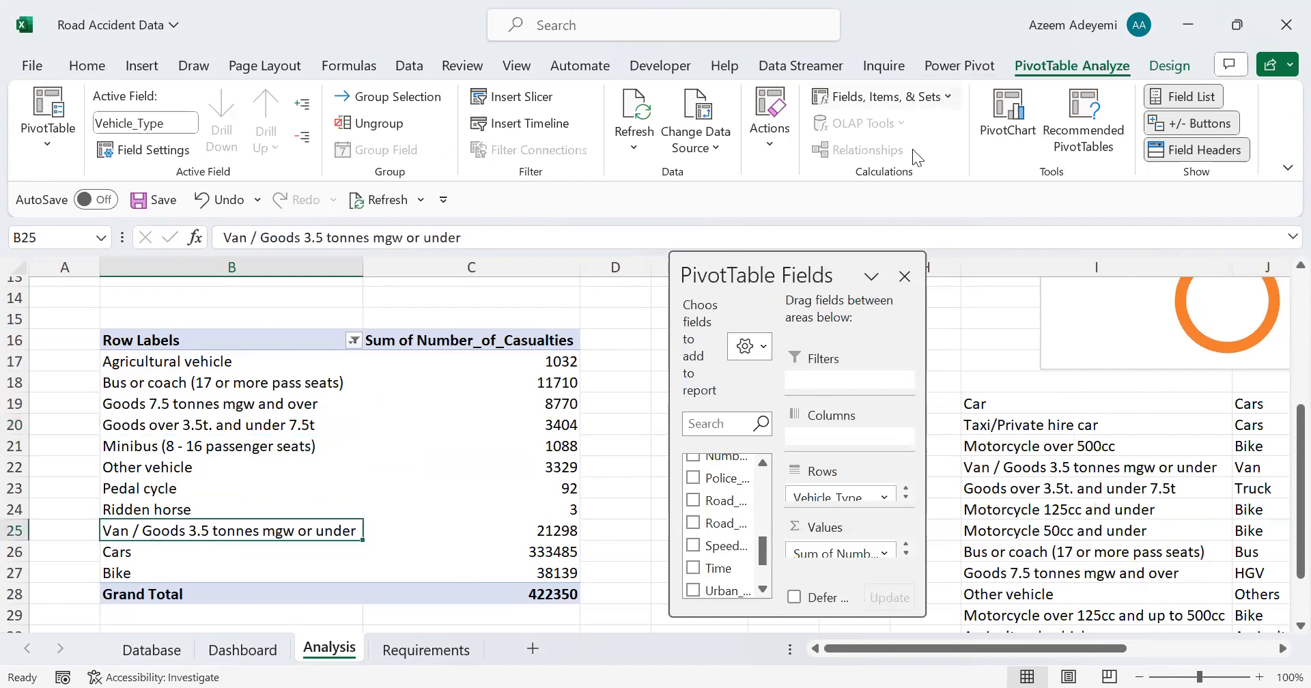
{"action": "left_click", "coordinate": [896, 97]}
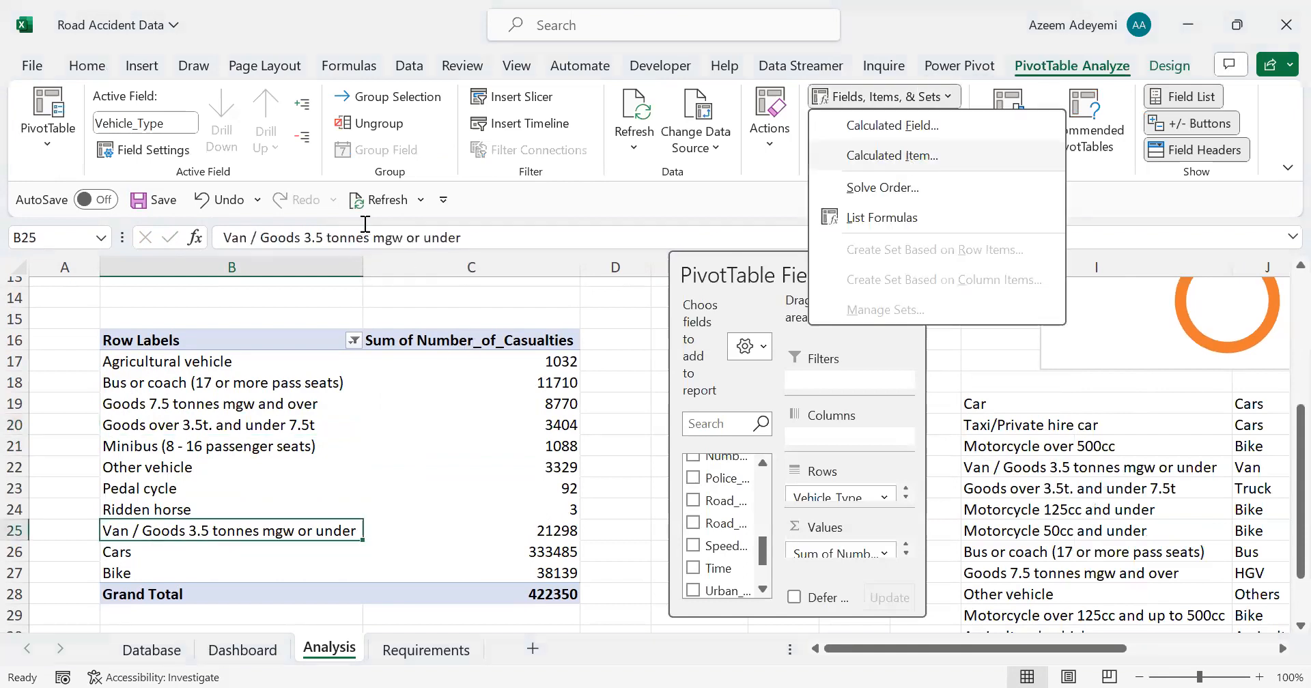
{"action": "key", "text": "Return"}
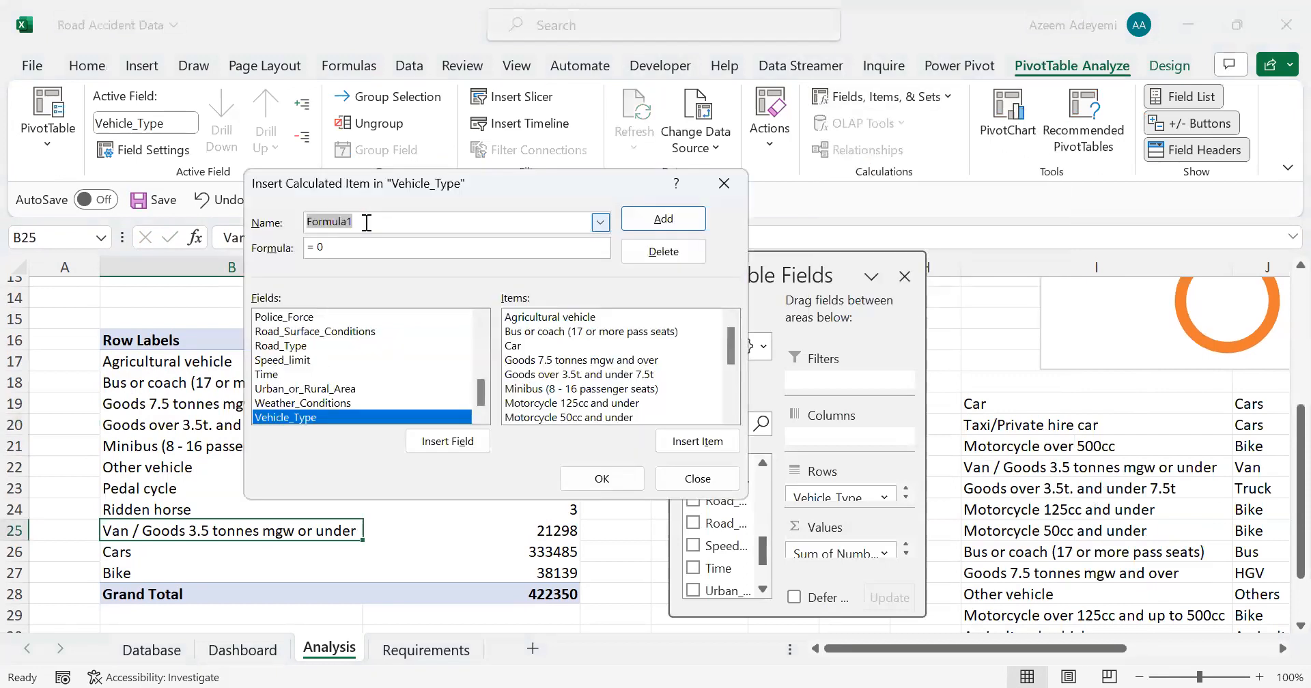
{"action": "type", "text": "Van"}
{"action": "left_click", "coordinate": [342, 246]}
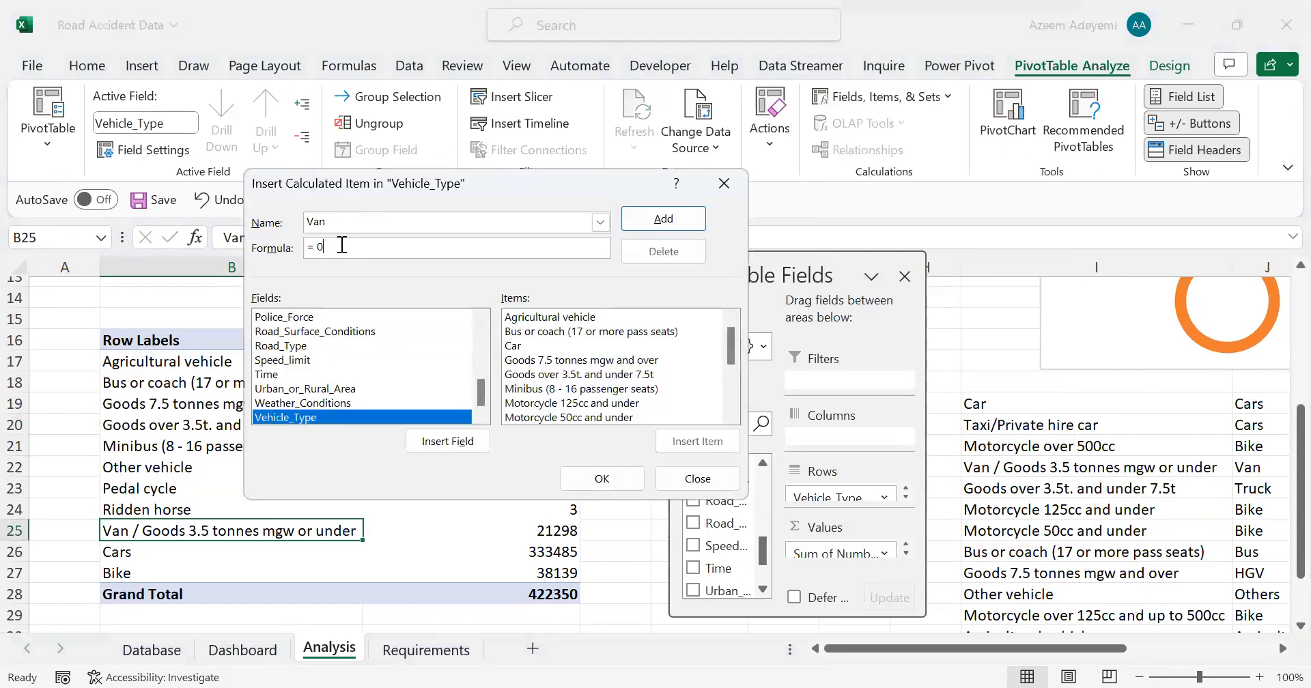
{"action": "key", "text": "BackSpace"}
{"action": "left_click", "coordinate": [730, 394]}
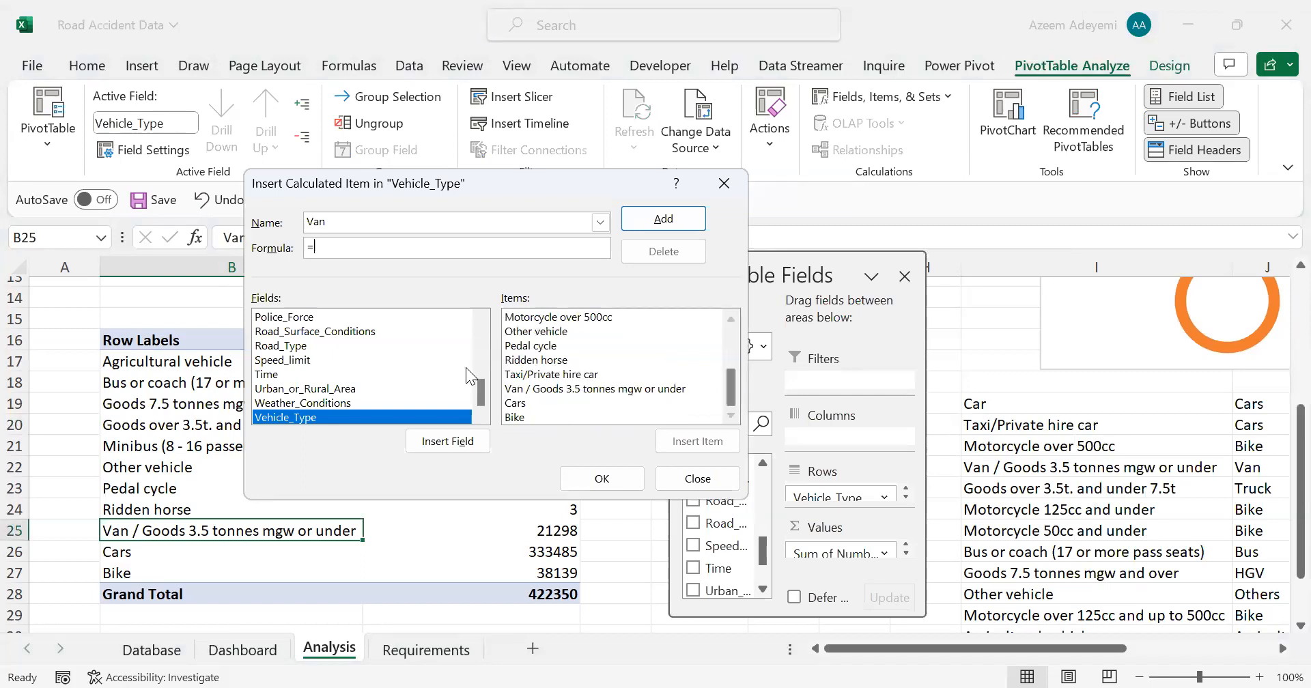
{"action": "left_click", "coordinate": [573, 387]}
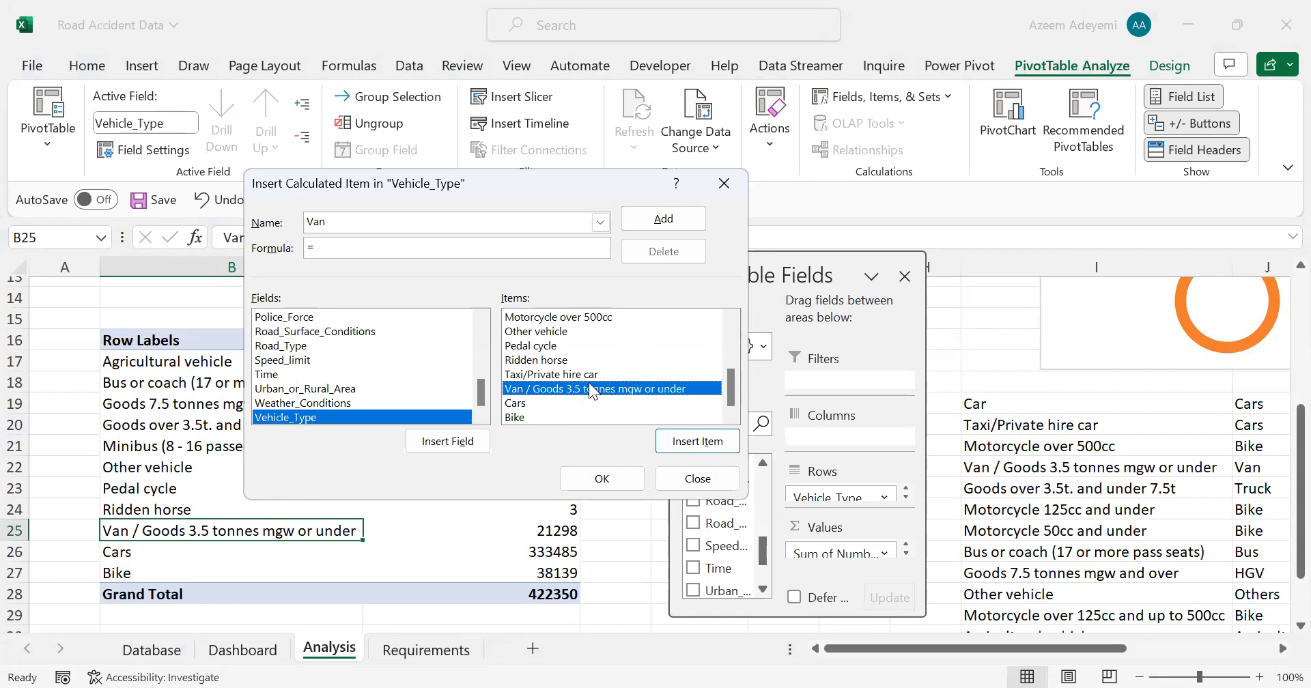
{"action": "left_click", "coordinate": [604, 477]}
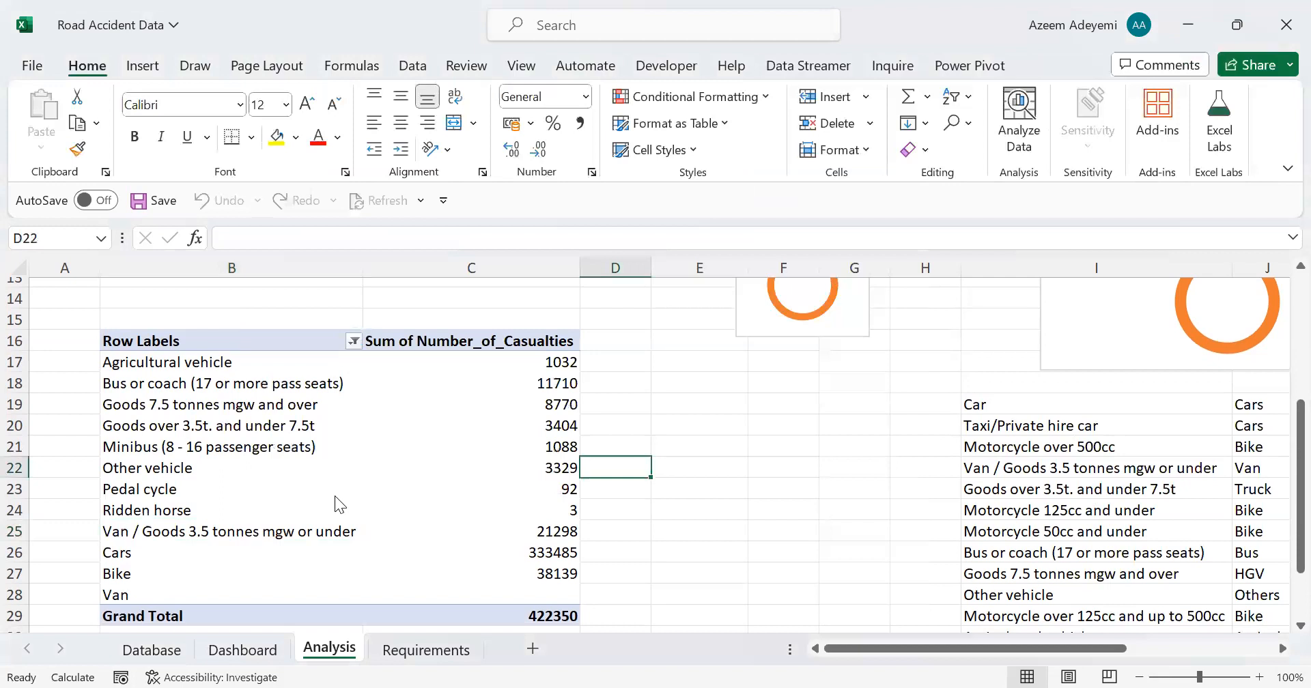
Step: Filter Van / Goods 3.5 tonnes mgw or under out of the vehicle type pivot table's row labels
{"action": "left_click", "coordinate": [353, 341]}
{"action": "scroll", "coordinate": [254, 567], "scroll_direction": "down", "scroll_amount": 3}
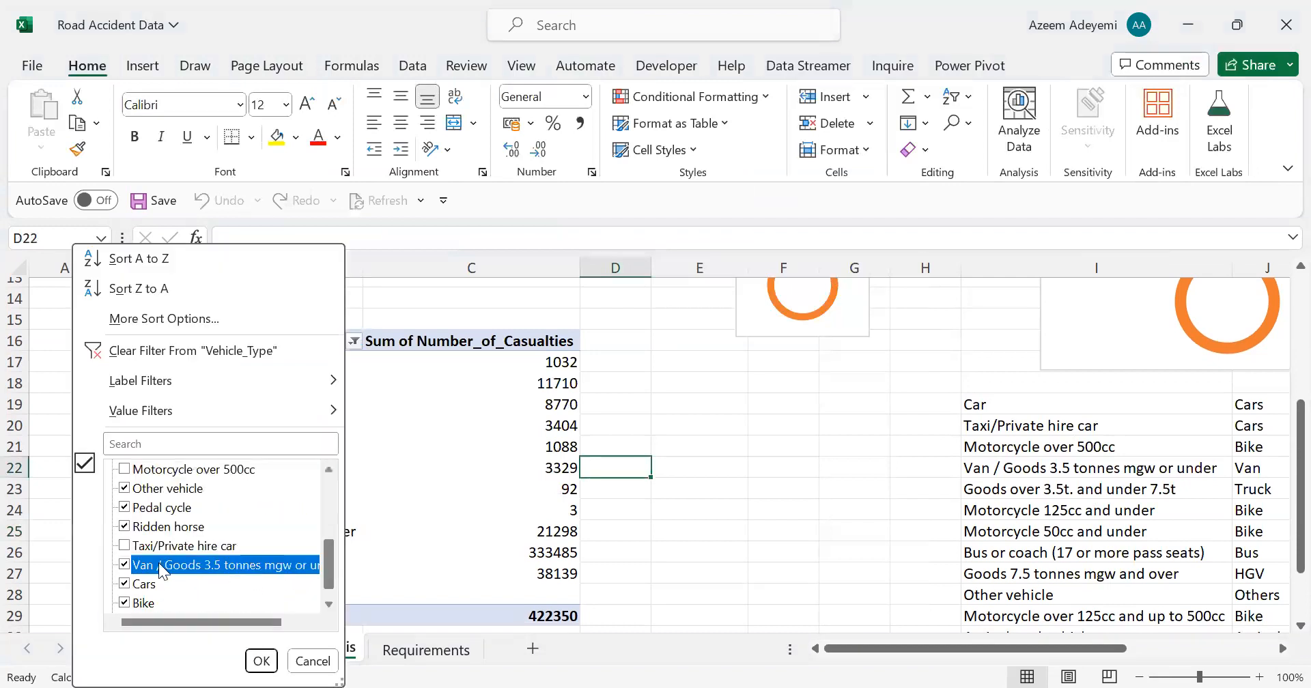
{"action": "left_click", "coordinate": [125, 568]}
{"action": "left_click", "coordinate": [262, 657]}
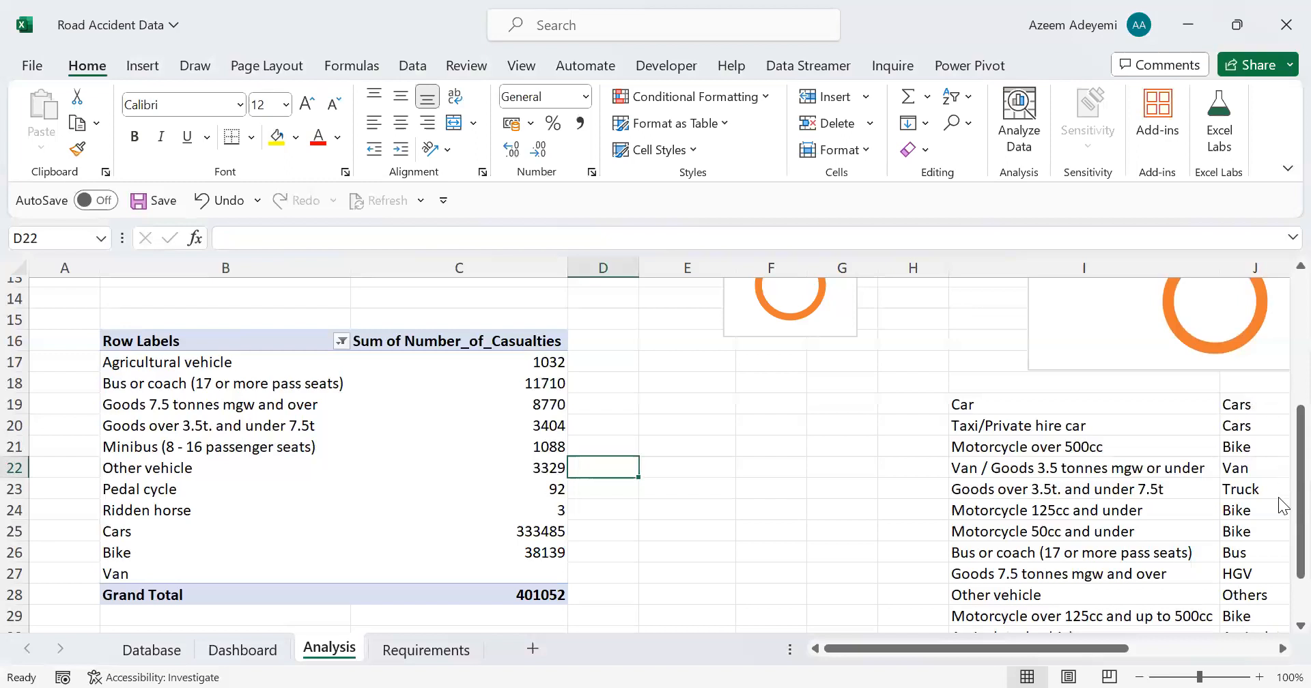
Step: Start a calculated item named Bus in the Vehicle_Type field with the formula = 'Bus or coach (17 or more pass seats)'+
{"action": "scroll", "coordinate": [1283, 454], "scroll_direction": "down", "scroll_amount": 1}
{"action": "left_click_drag", "start_coordinate": [1283, 454], "coordinate": [1282, 437]}
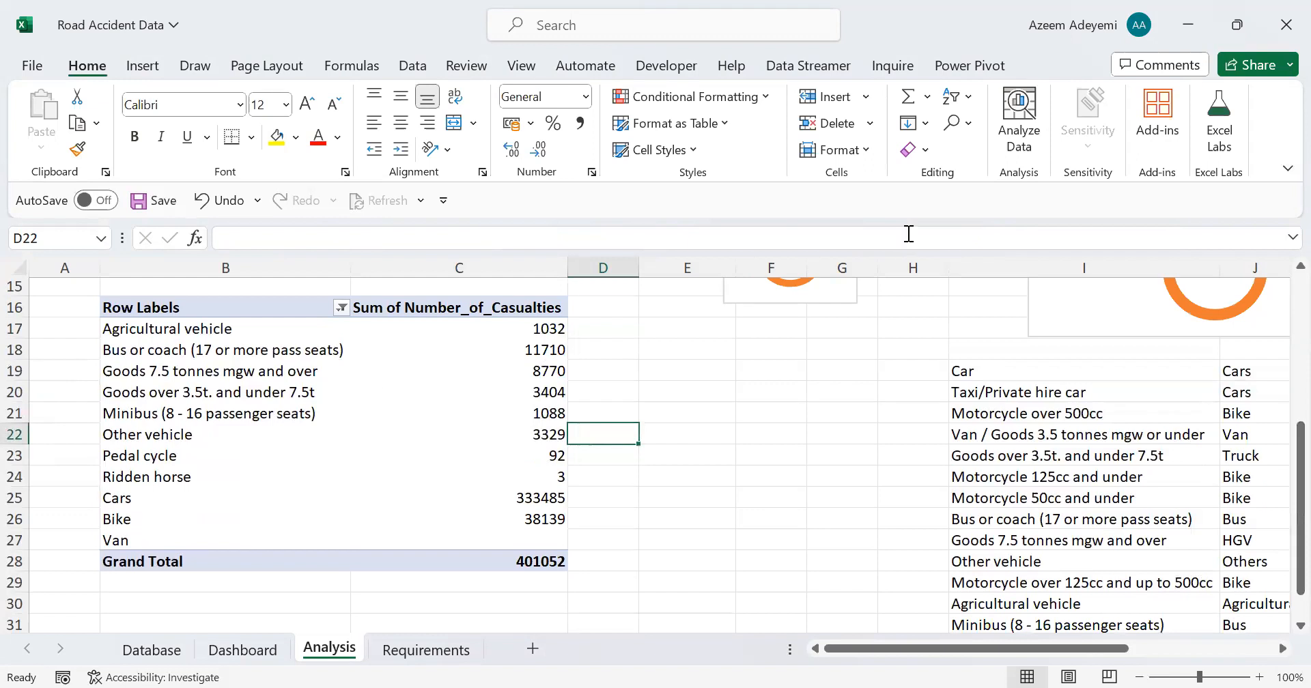
{"action": "left_click", "coordinate": [236, 360]}
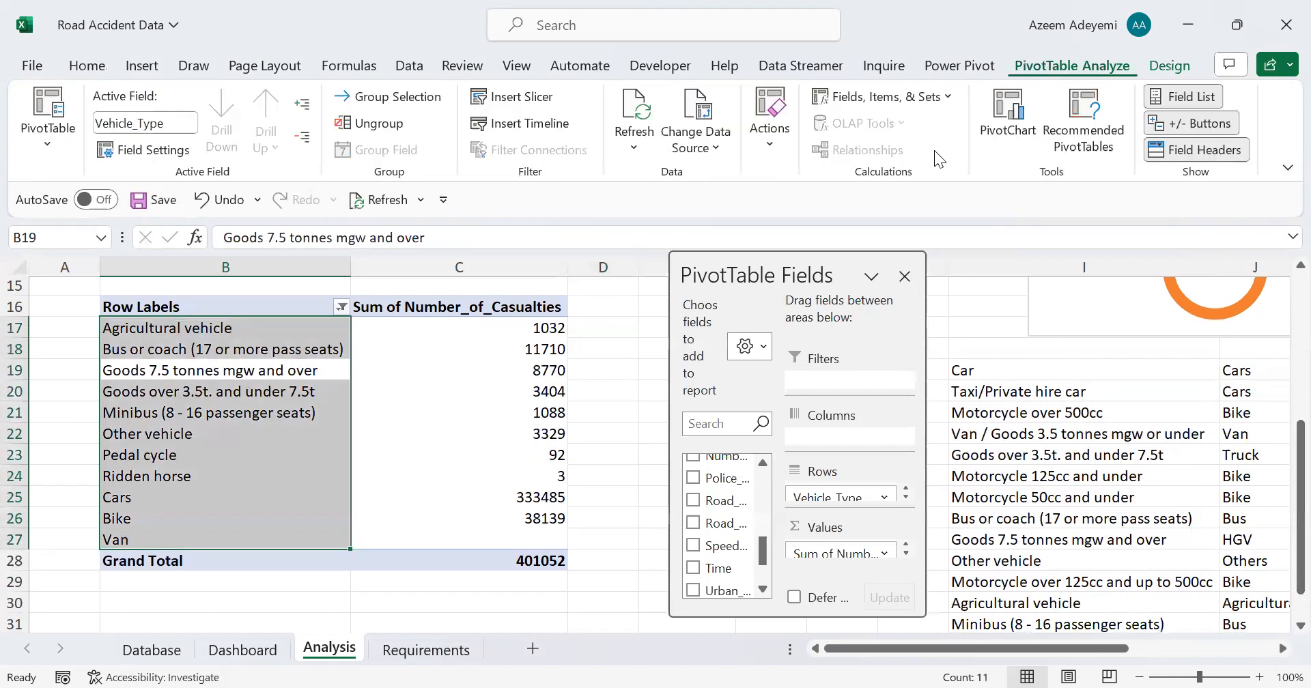
{"action": "left_click", "coordinate": [881, 96]}
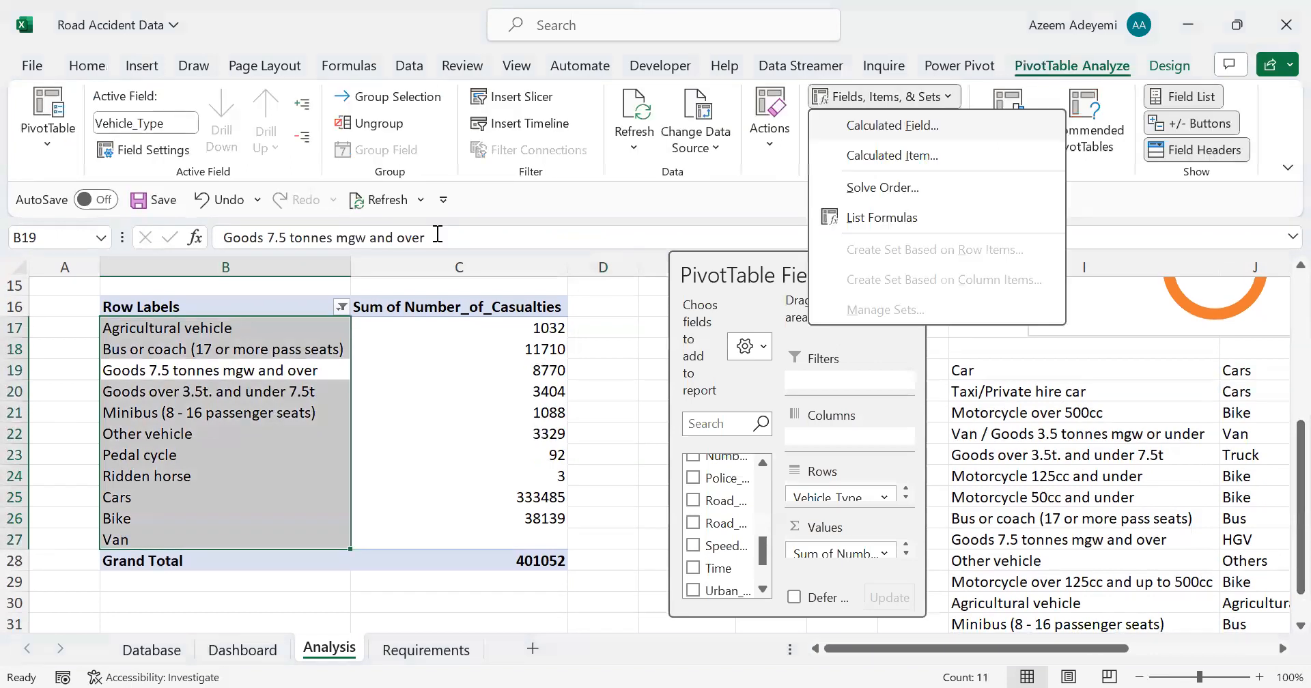
{"action": "left_click", "coordinate": [881, 152]}
{"action": "type", "text": "B"}
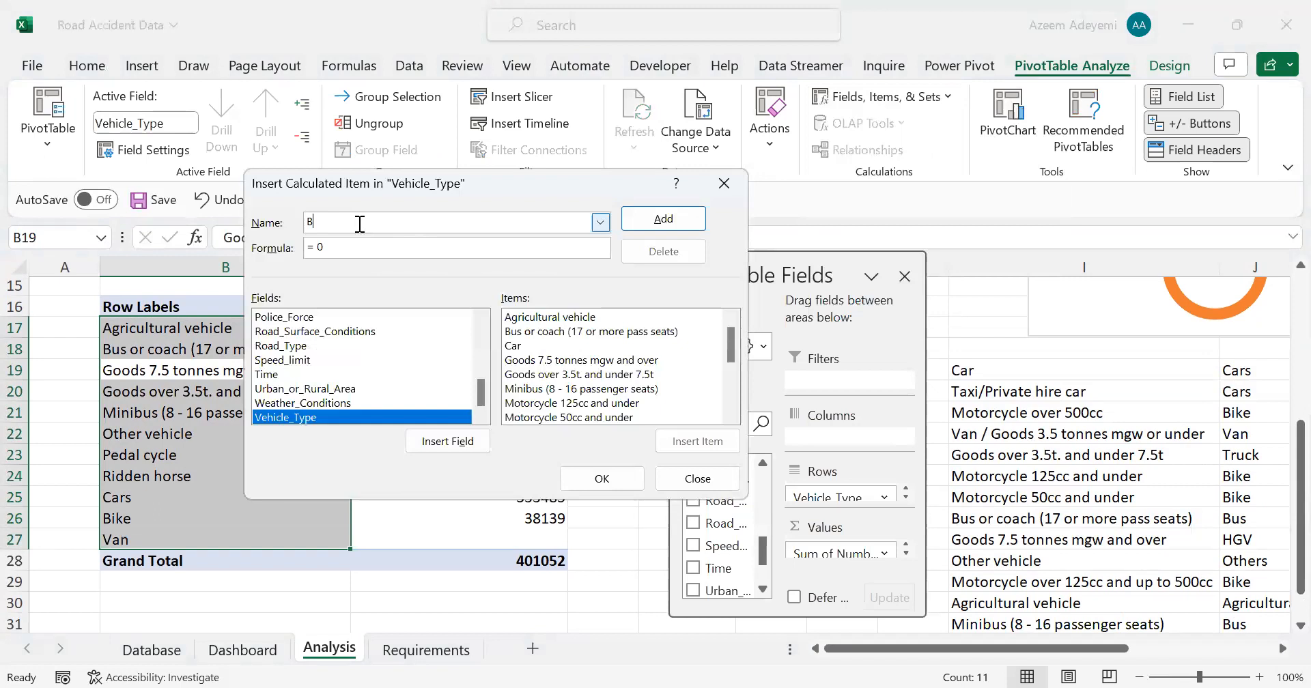
{"action": "type", "text": "us"}
{"action": "left_click", "coordinate": [345, 244]}
{"action": "key", "text": "BackSpace"}
{"action": "double_click", "coordinate": [588, 332]}
{"action": "type", "text": "+"}
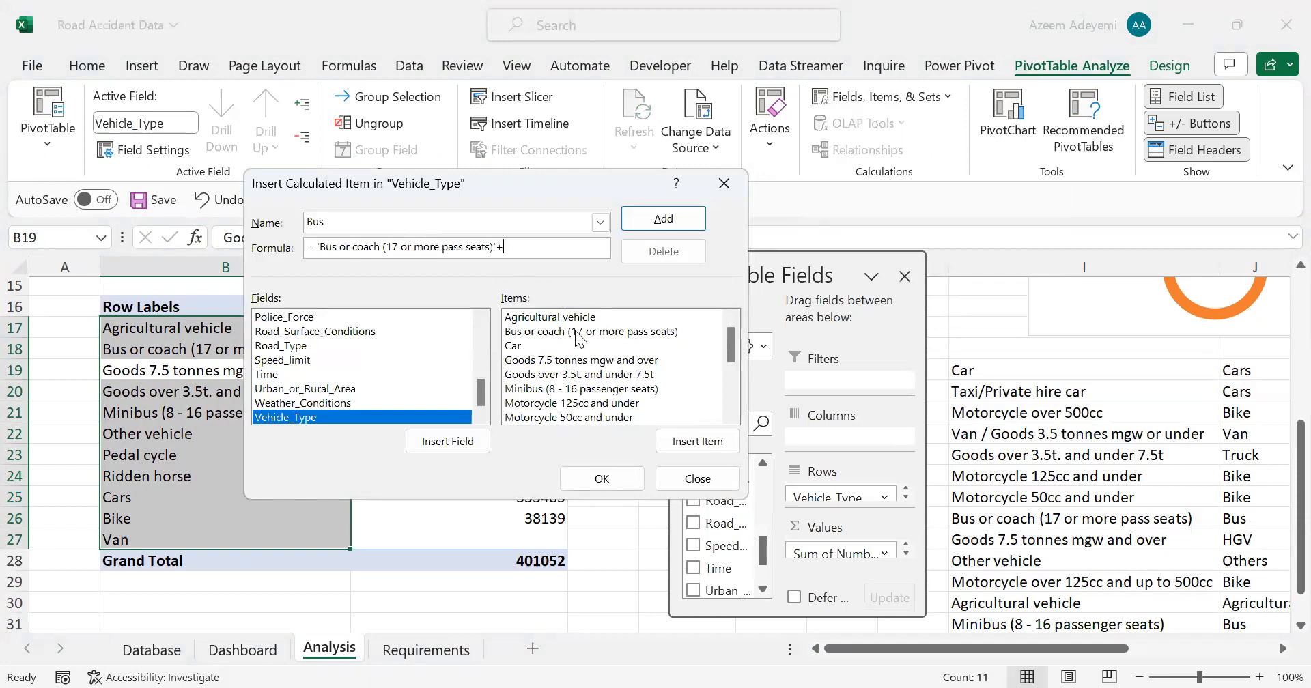
Step: Complete the Bus formula with 'Minibus (8 - 16 passenger seats)' and create the item
{"action": "scroll", "coordinate": [734, 354], "scroll_direction": "down", "scroll_amount": 2}
{"action": "scroll", "coordinate": [652, 359], "scroll_direction": "down", "scroll_amount": 2}
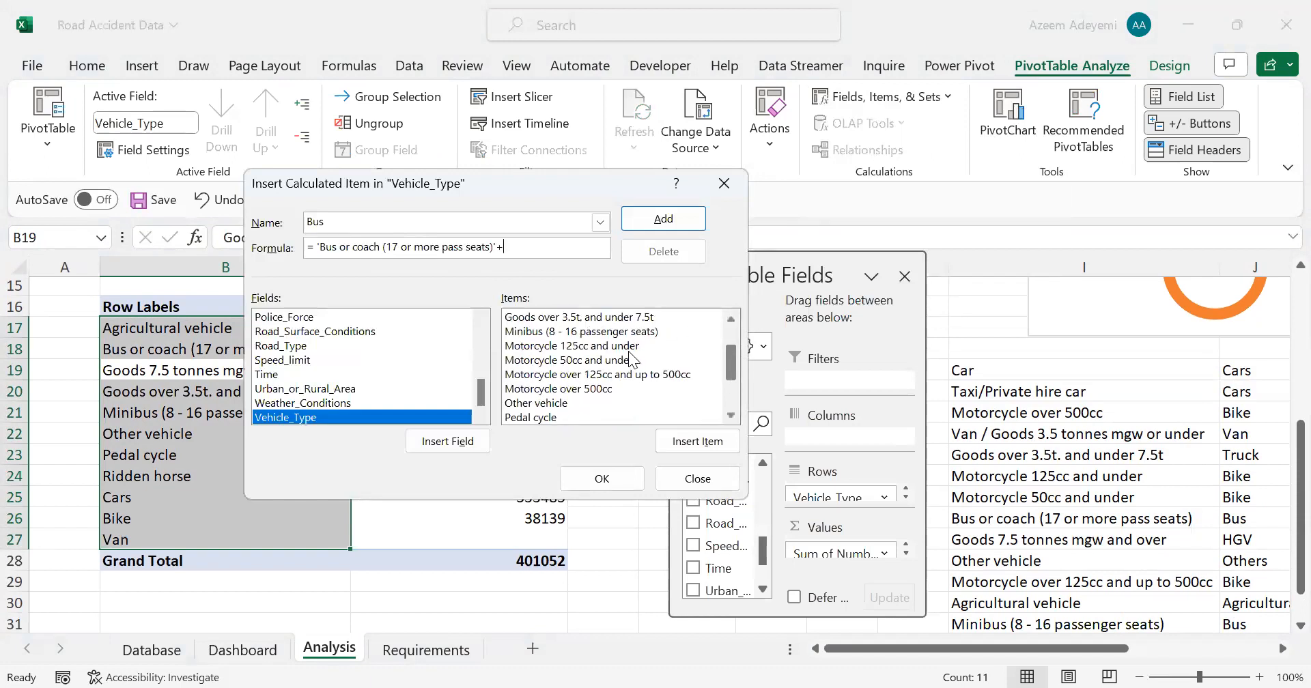
{"action": "double_click", "coordinate": [589, 332]}
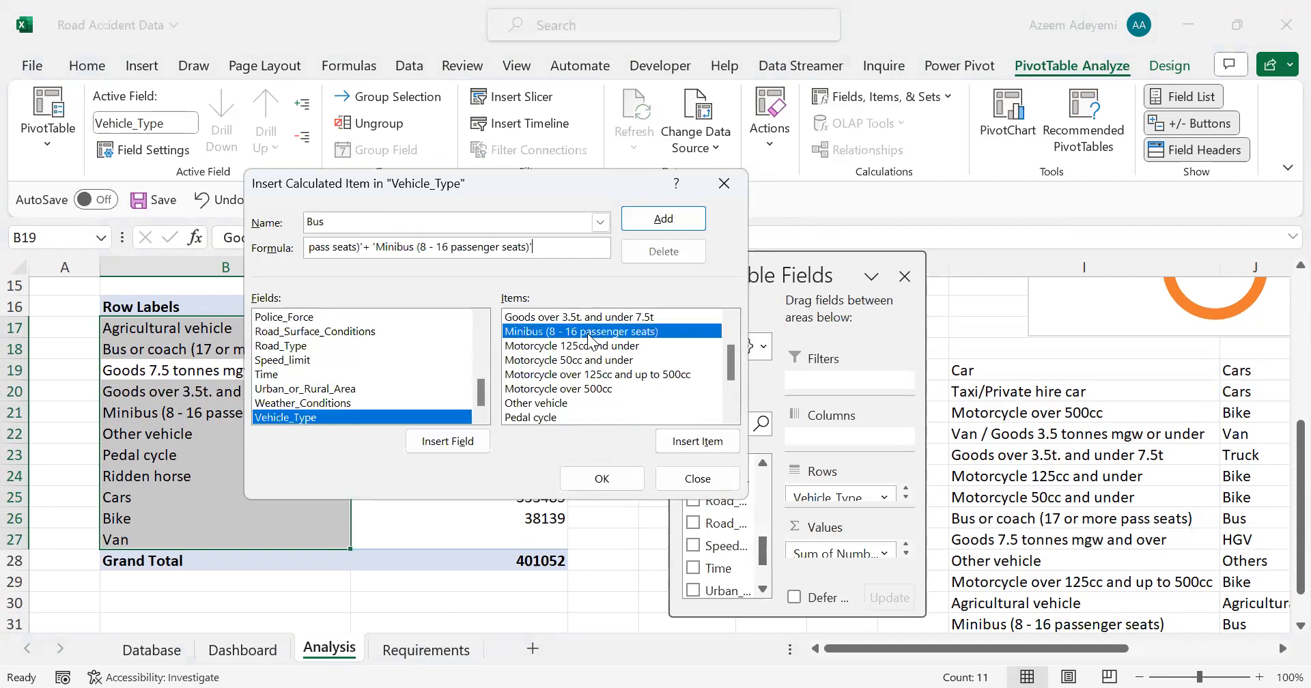
{"action": "left_click", "coordinate": [603, 479]}
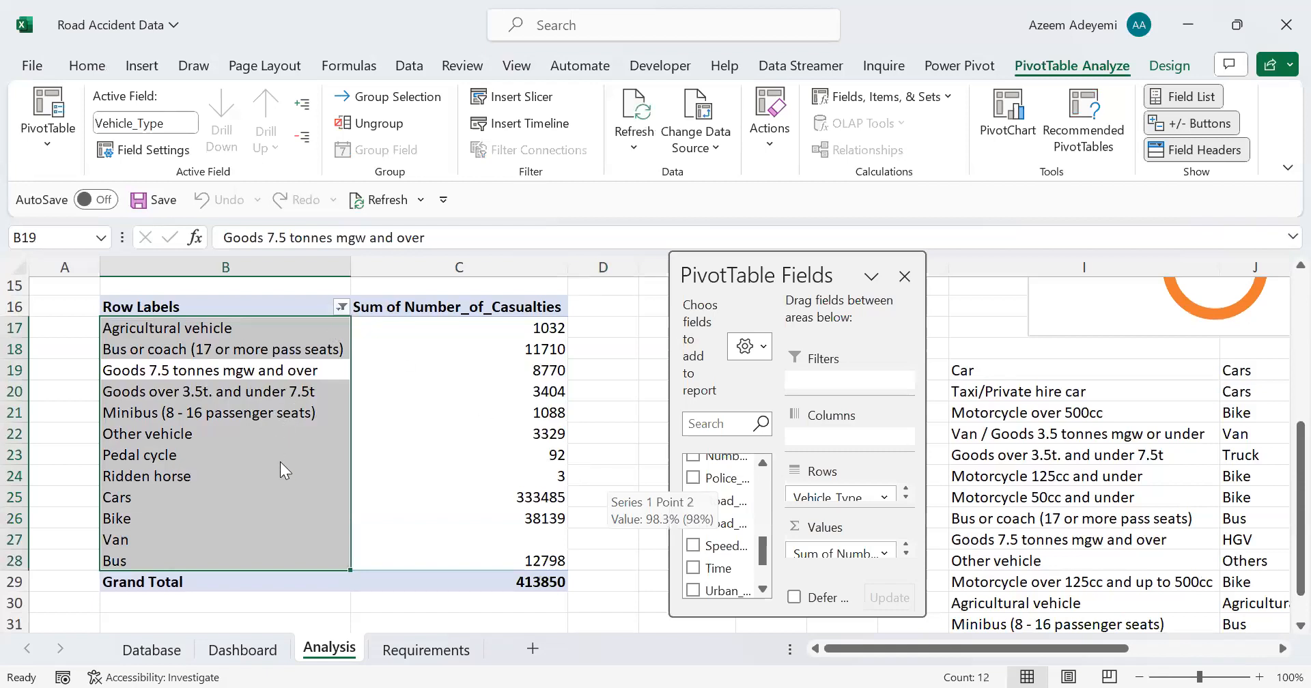
Step: Filter Bus or coach (17 or more pass seats) and Minibus (8 - 16 passenger seats) out of the pivot table's row labels
{"action": "left_click", "coordinate": [145, 508]}
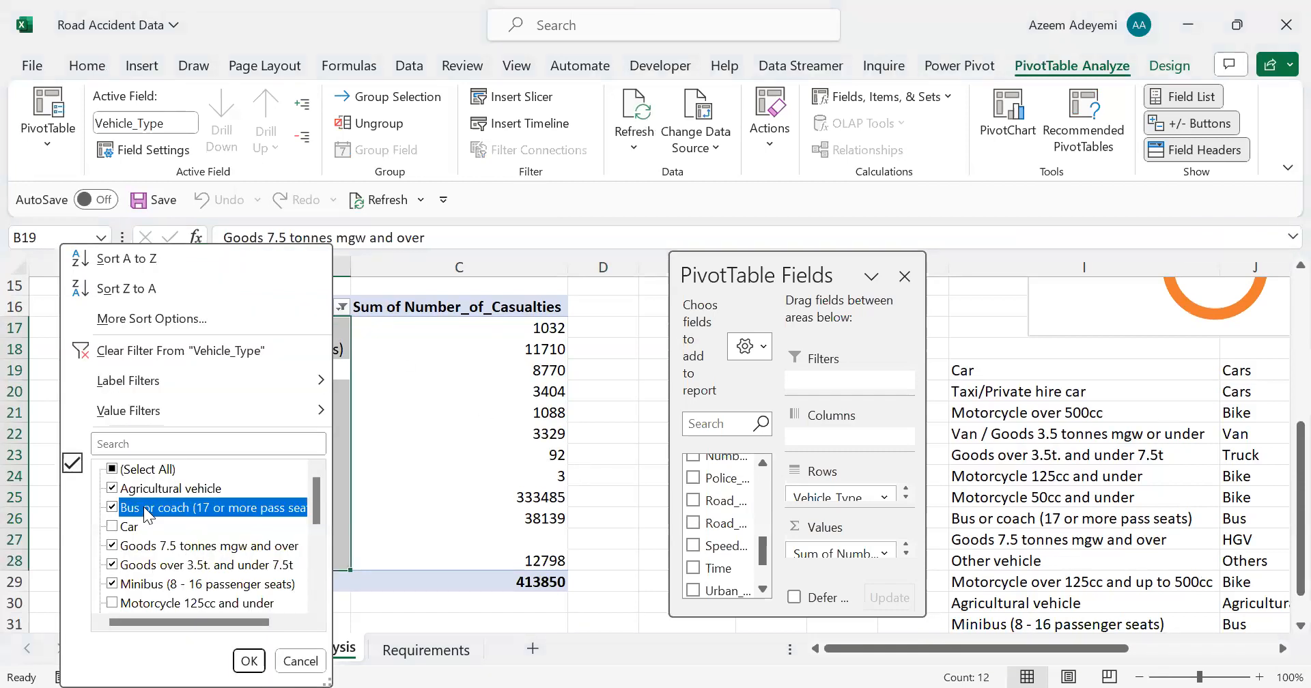
{"action": "left_click", "coordinate": [111, 508]}
{"action": "left_click", "coordinate": [111, 584]}
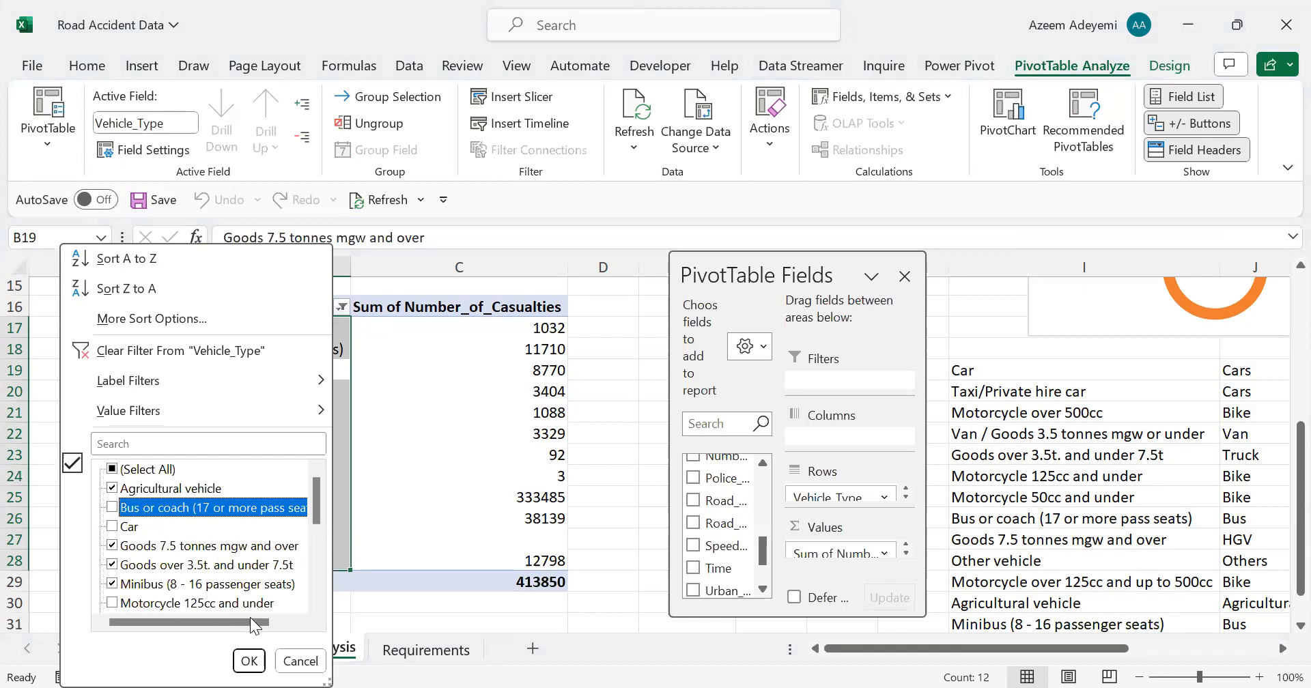
{"action": "left_click", "coordinate": [250, 662]}
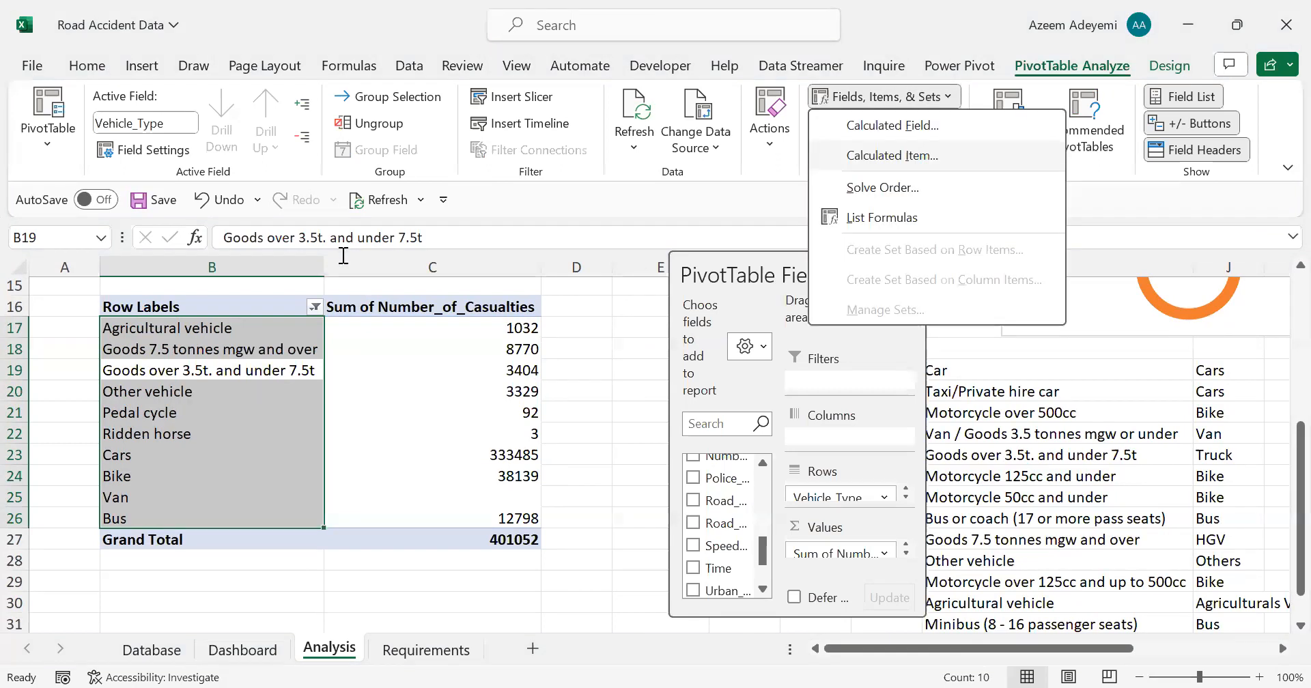
Step: Create a calculated item named HGV in the Vehicle_Type field from the item 'Goods 7.5 tonnes mgw and over'
{"action": "type", "text": "HG"}
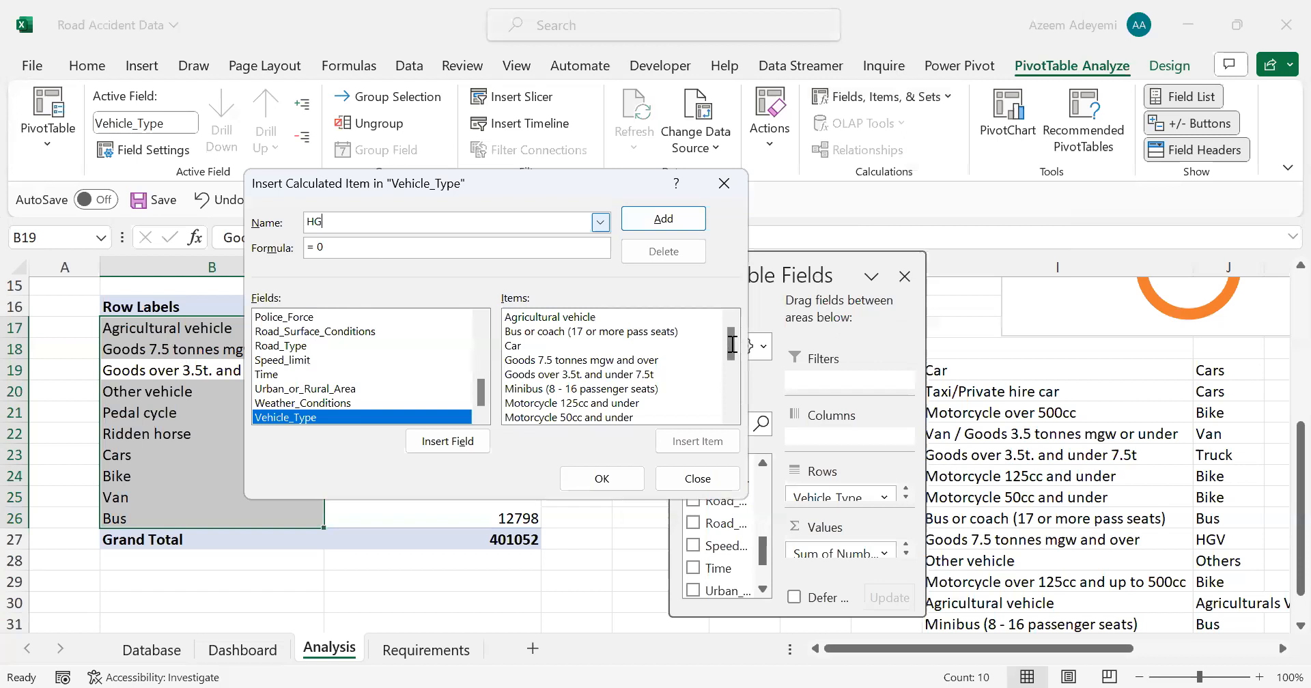
{"action": "type", "text": "V"}
{"action": "key", "text": "Tab"}
{"action": "key", "text": "BackSpace"}
{"action": "left_click_drag", "start_coordinate": [732, 344], "coordinate": [732, 347]}
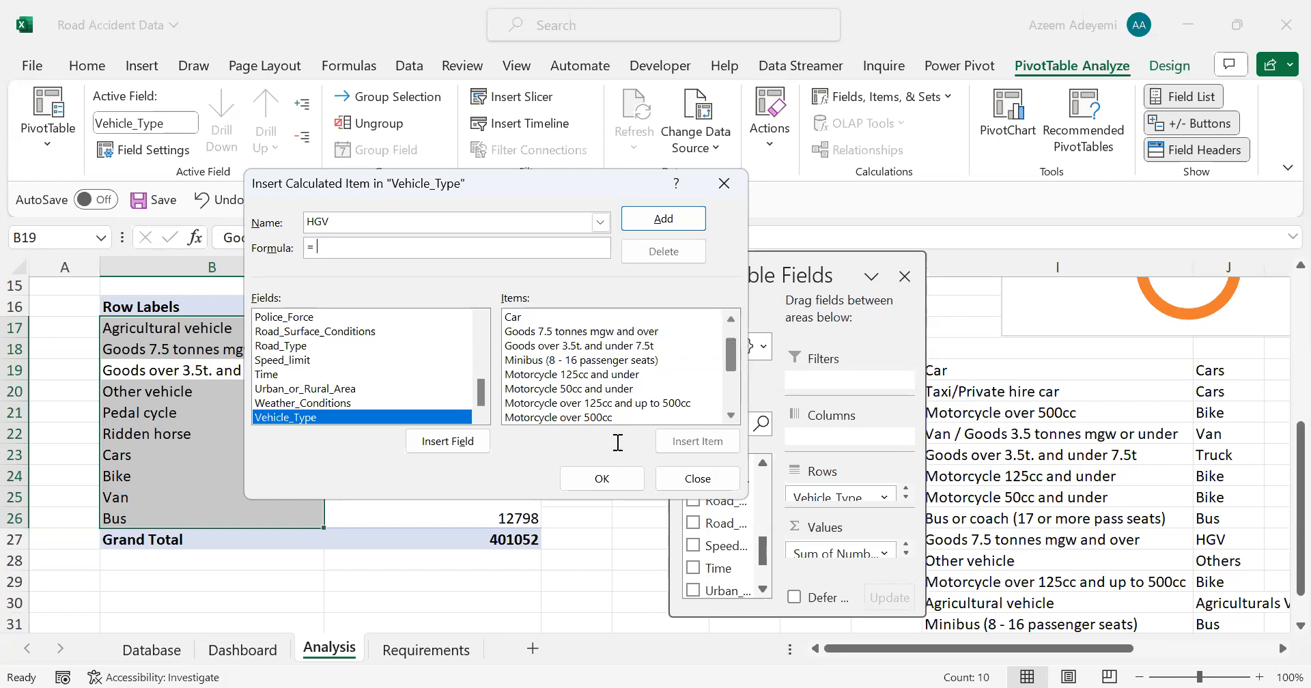
{"action": "double_click", "coordinate": [640, 329]}
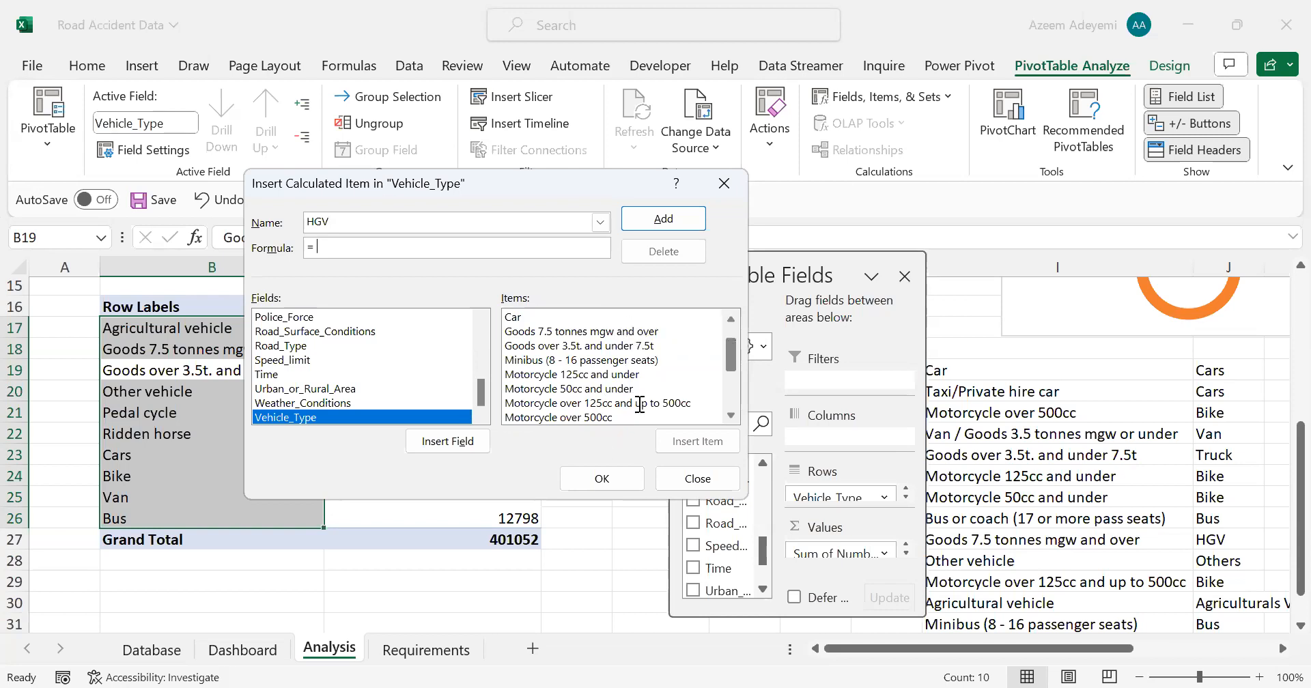
{"action": "left_click", "coordinate": [610, 470]}
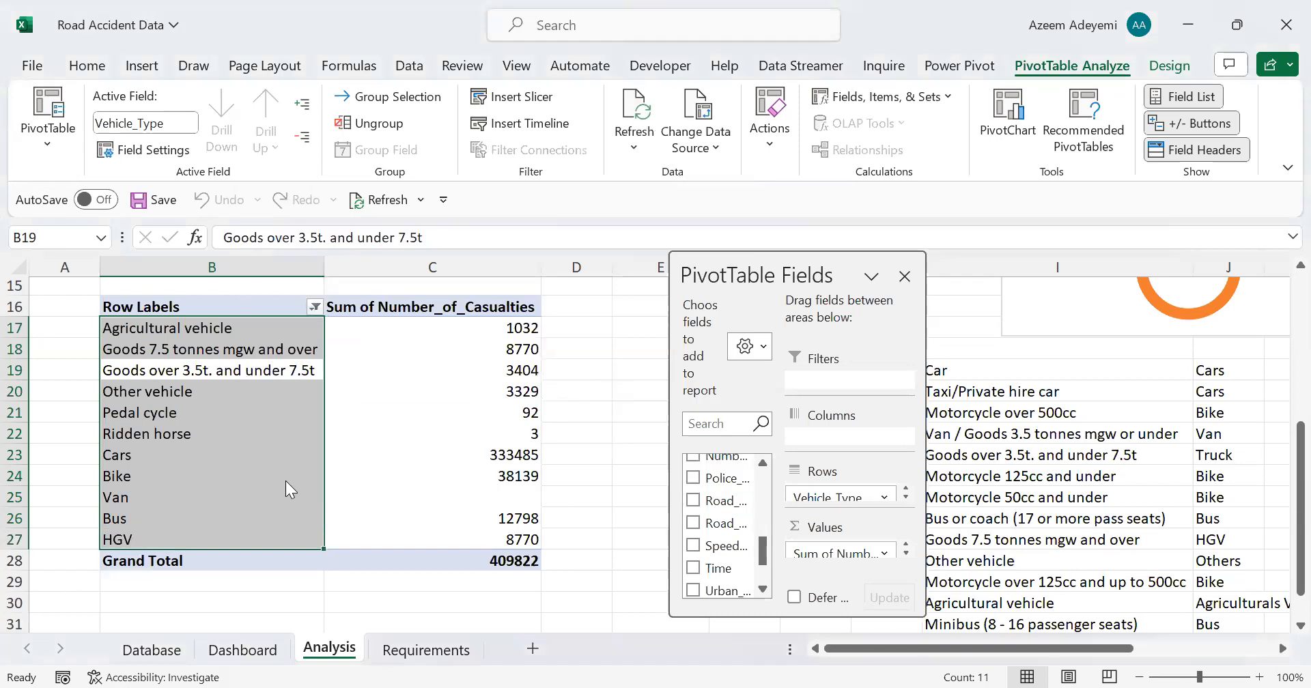
Step: Filter Goods 7.5 tonnes mgw and over out of the pivot table's row labels
{"action": "key", "text": "alt+Down"}
{"action": "left_click", "coordinate": [113, 545]}
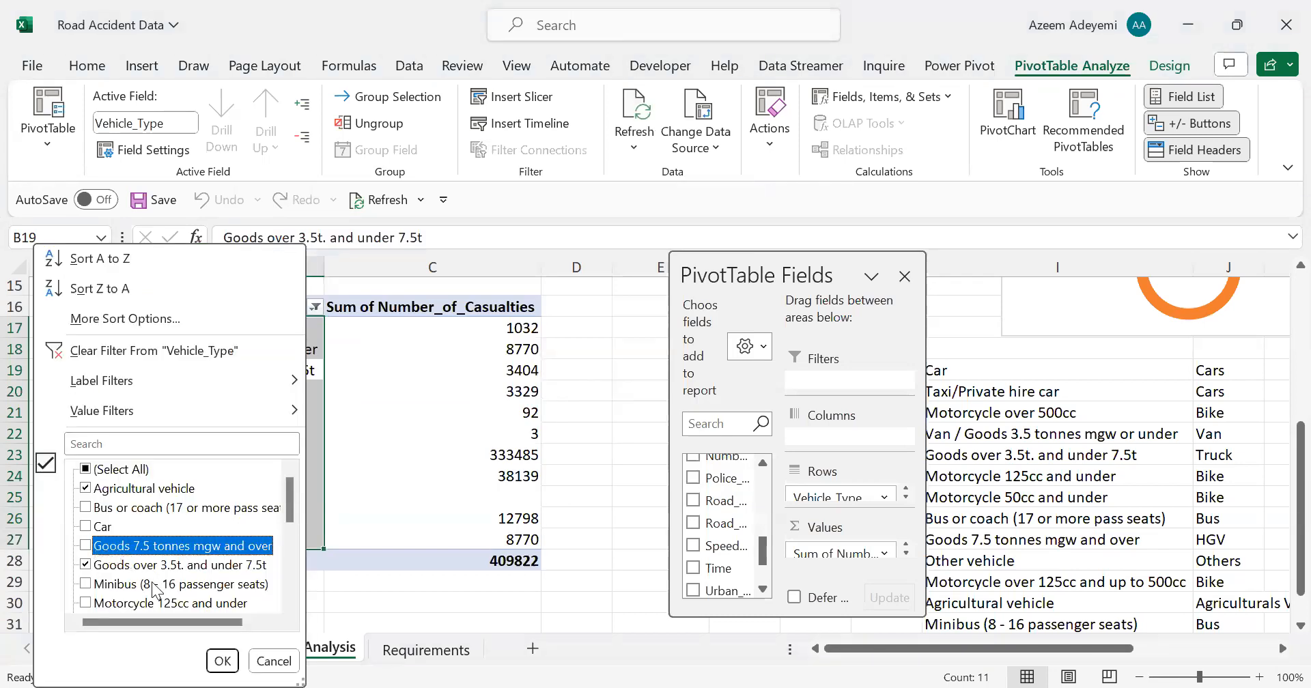
{"action": "left_click", "coordinate": [224, 661]}
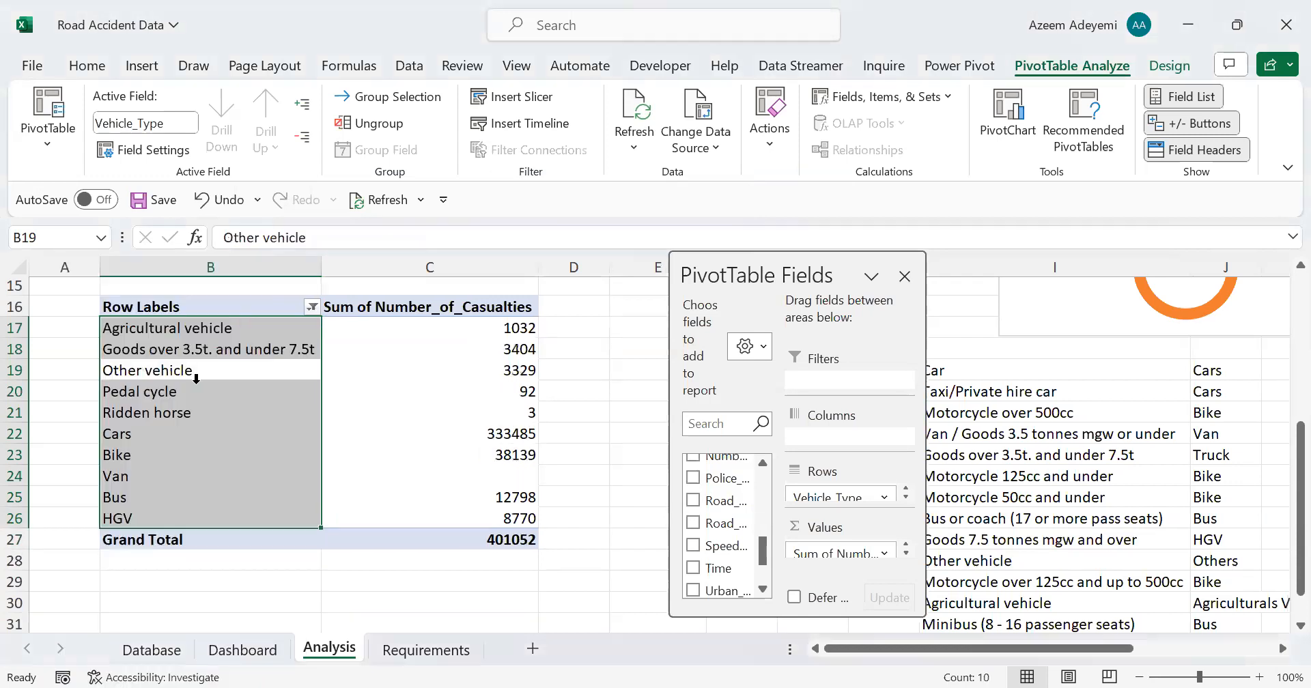
Step: Create a calculated item named Truck in the Vehicle_Type field from the item 'Goods over 3.5t. and under 7.5t'
{"action": "left_click", "coordinate": [156, 348]}
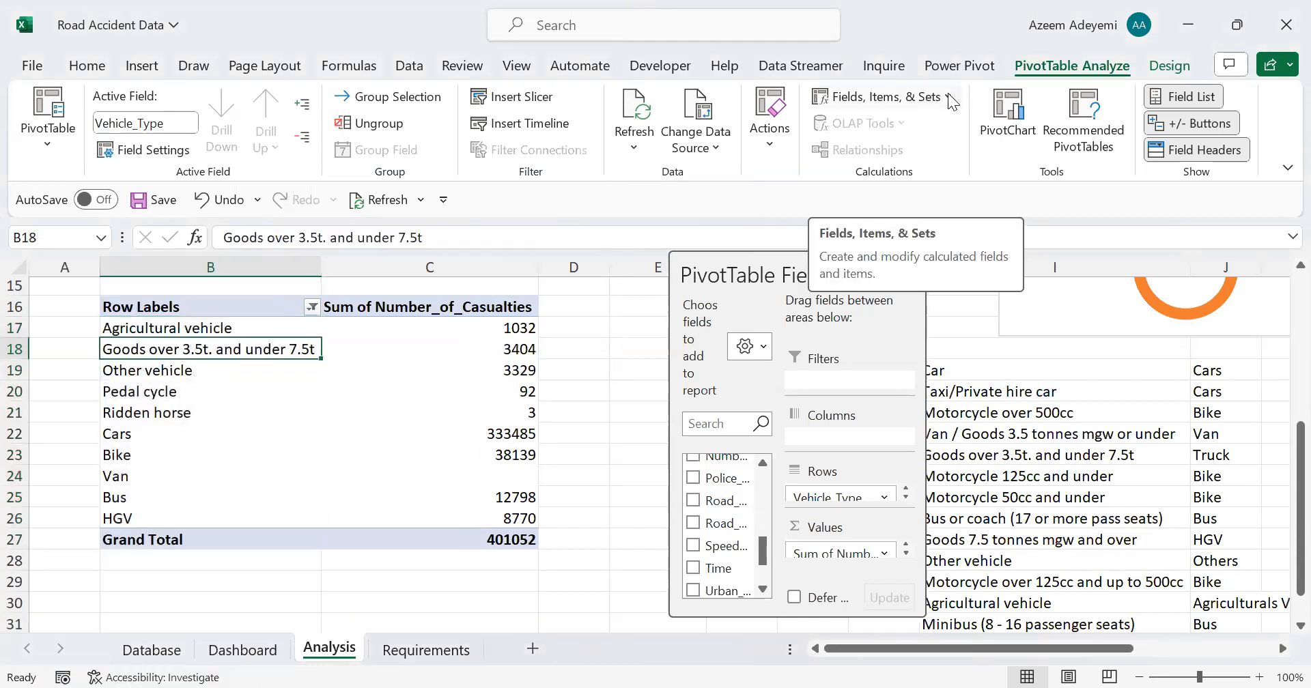
{"action": "left_click", "coordinate": [940, 118]}
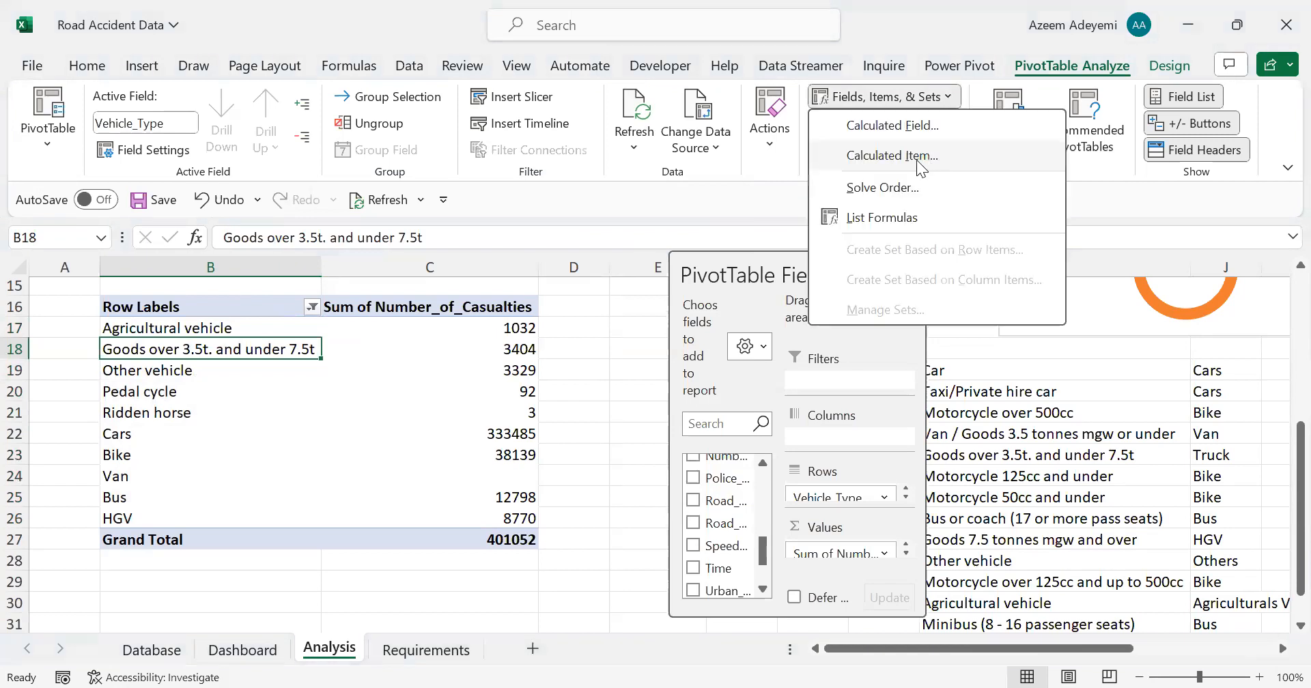
{"action": "left_click", "coordinate": [892, 156]}
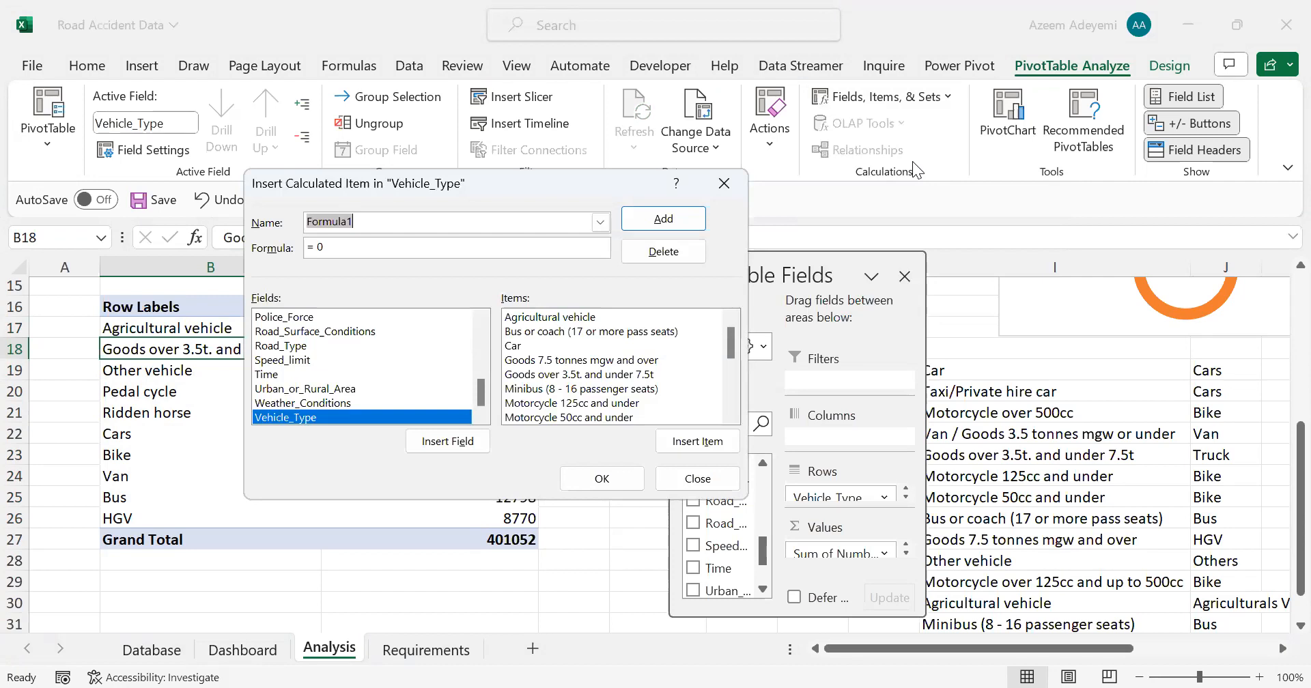
{"action": "type", "text": "Truck"}
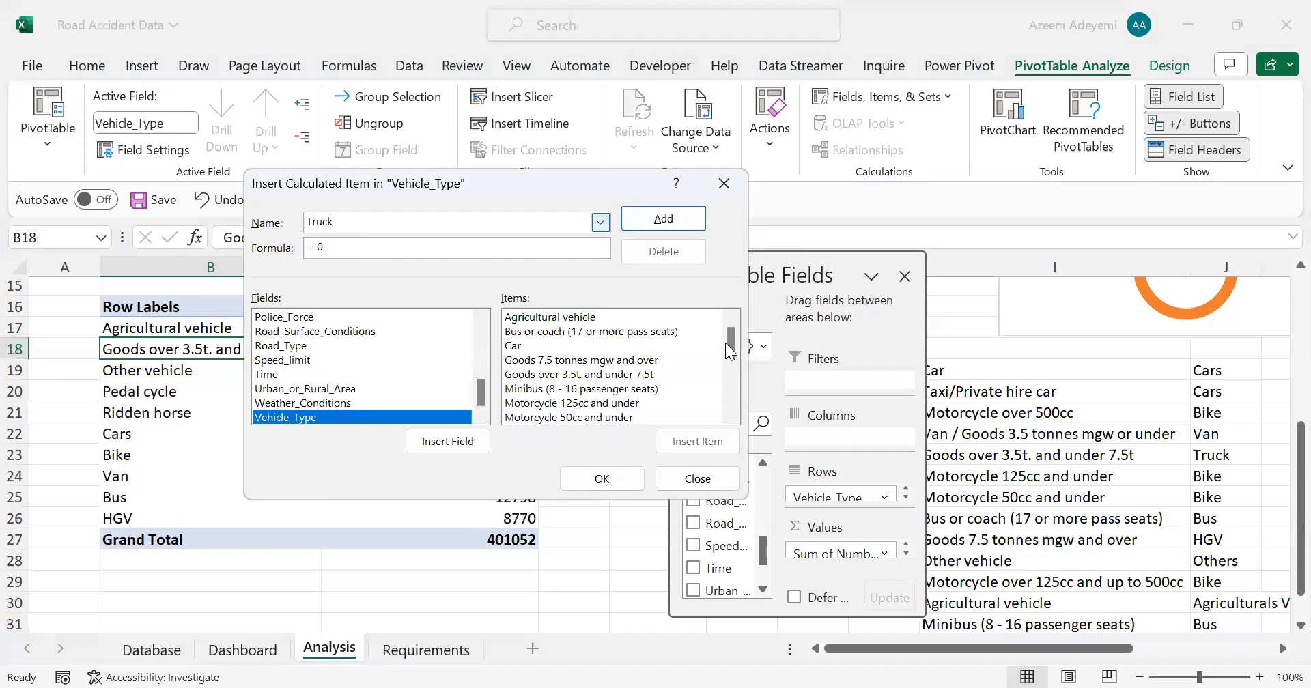
{"action": "scroll", "coordinate": [674, 342], "scroll_direction": "down", "scroll_amount": 1}
{"action": "double_click", "coordinate": [673, 345]}
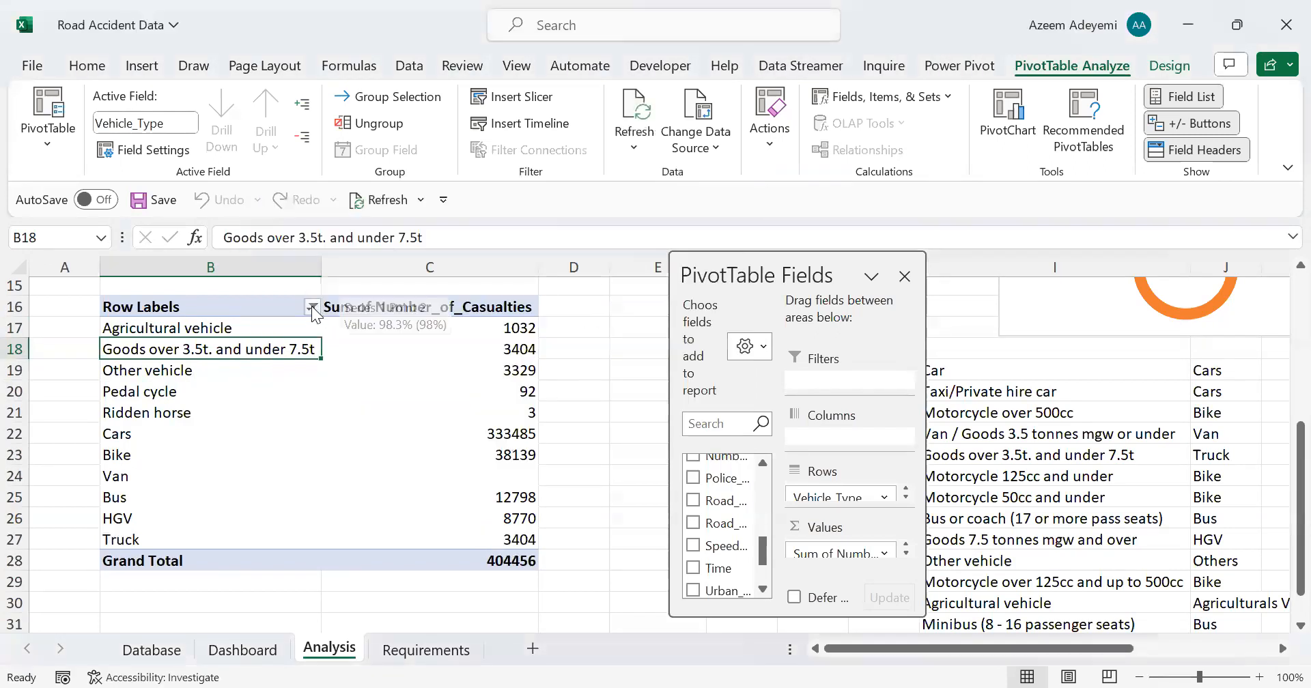
Step: Filter Goods over 3.5t. and under 7.5t out of the pivot table's row labels
{"action": "left_click", "coordinate": [310, 306]}
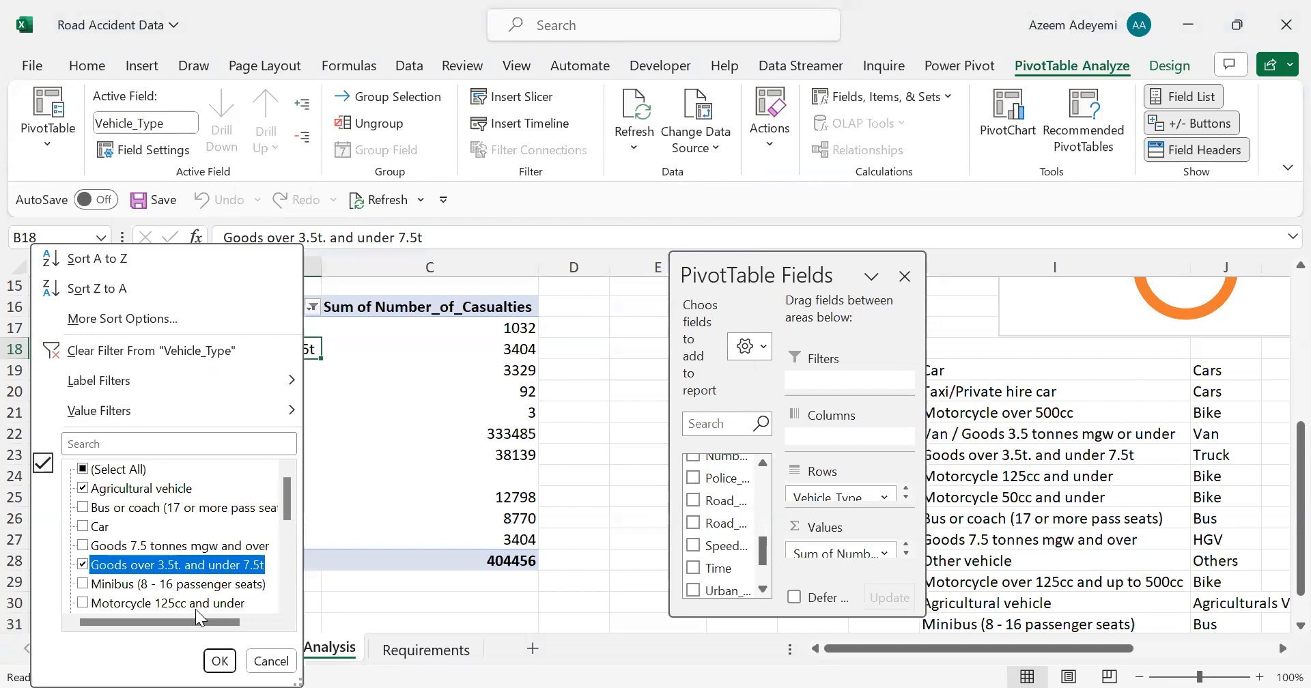
{"action": "left_click", "coordinate": [83, 566]}
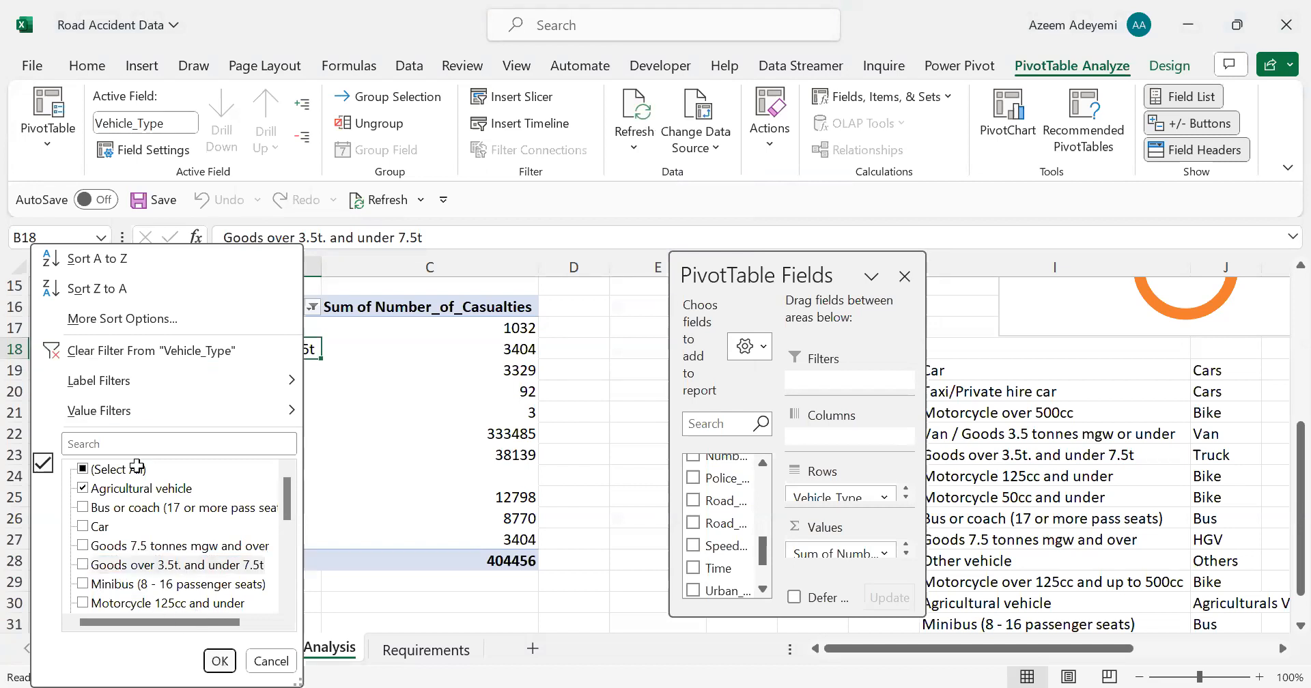
{"action": "key", "text": "Return"}
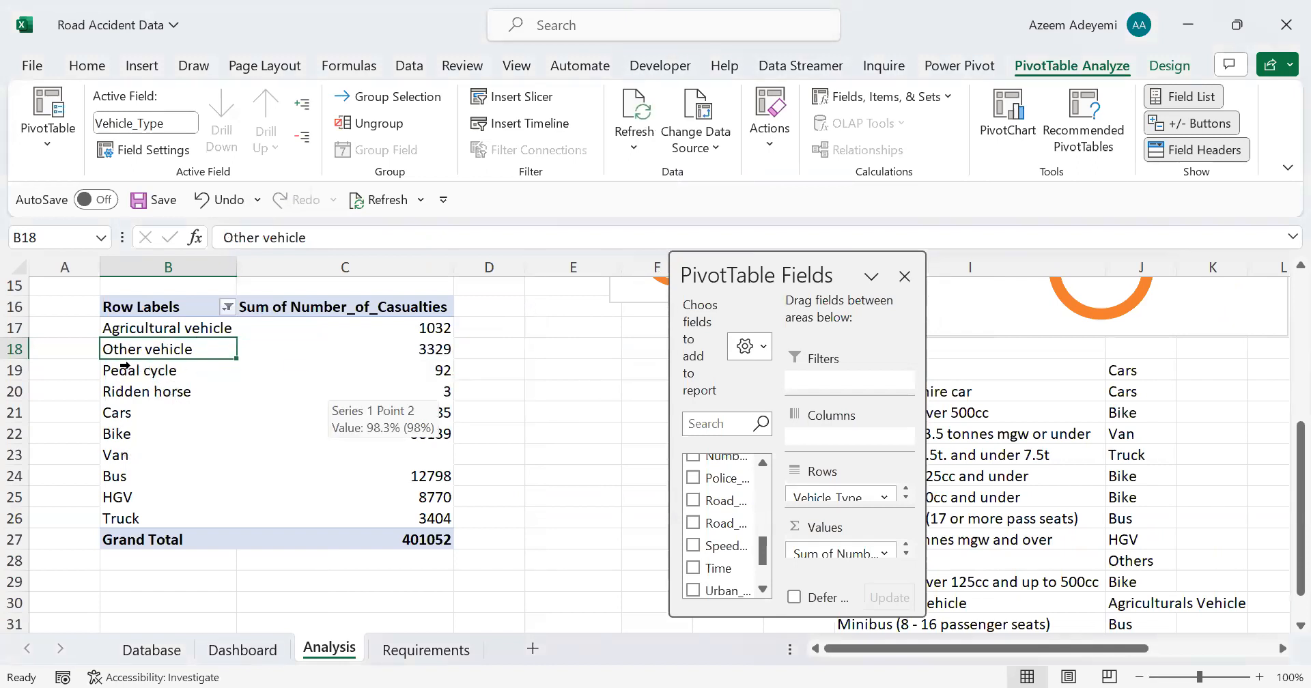
Step: Start a calculated item named Others in the Vehicle_Type field with the formula = 'Pedal cycle'+
{"action": "left_click", "coordinate": [941, 100]}
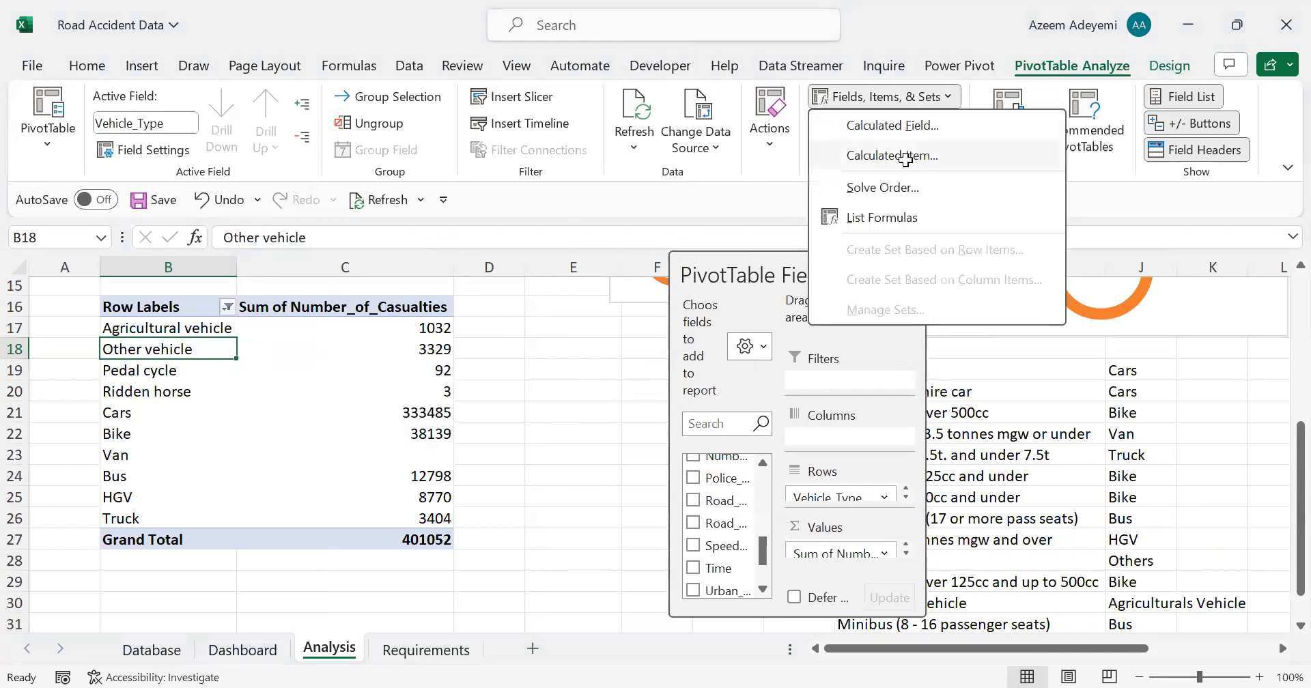
{"action": "left_click", "coordinate": [905, 157]}
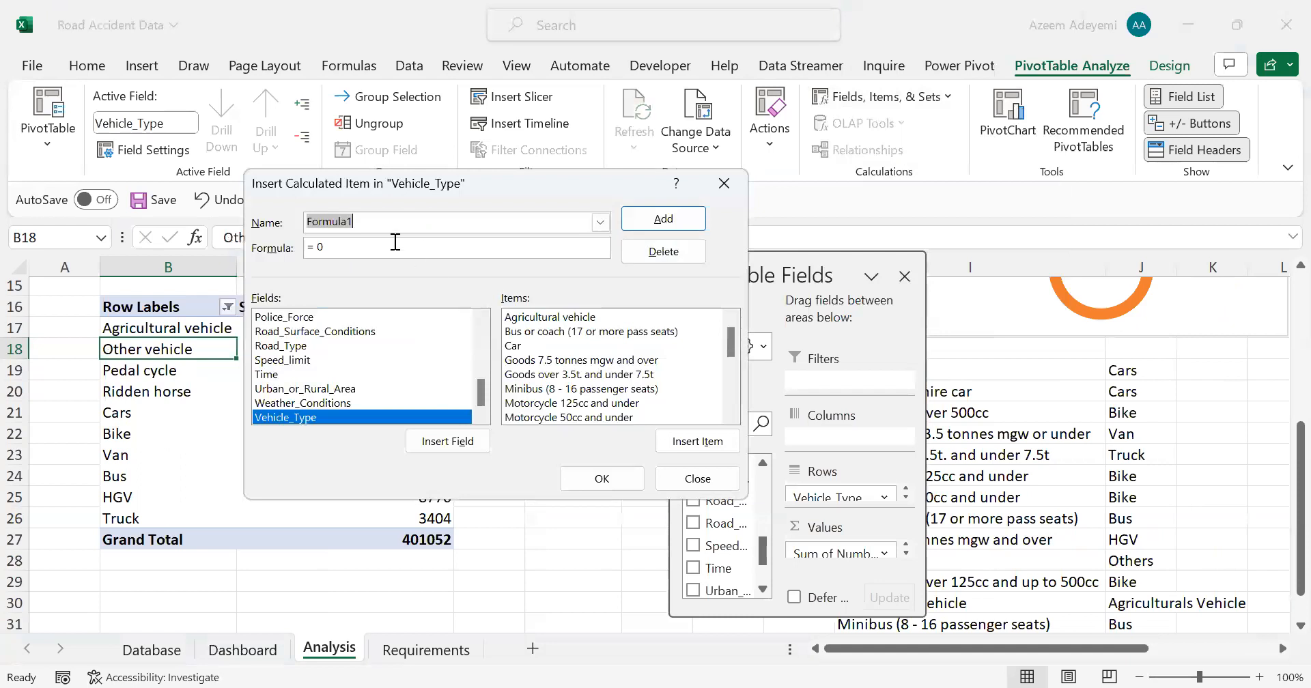
{"action": "type", "text": "Others"}
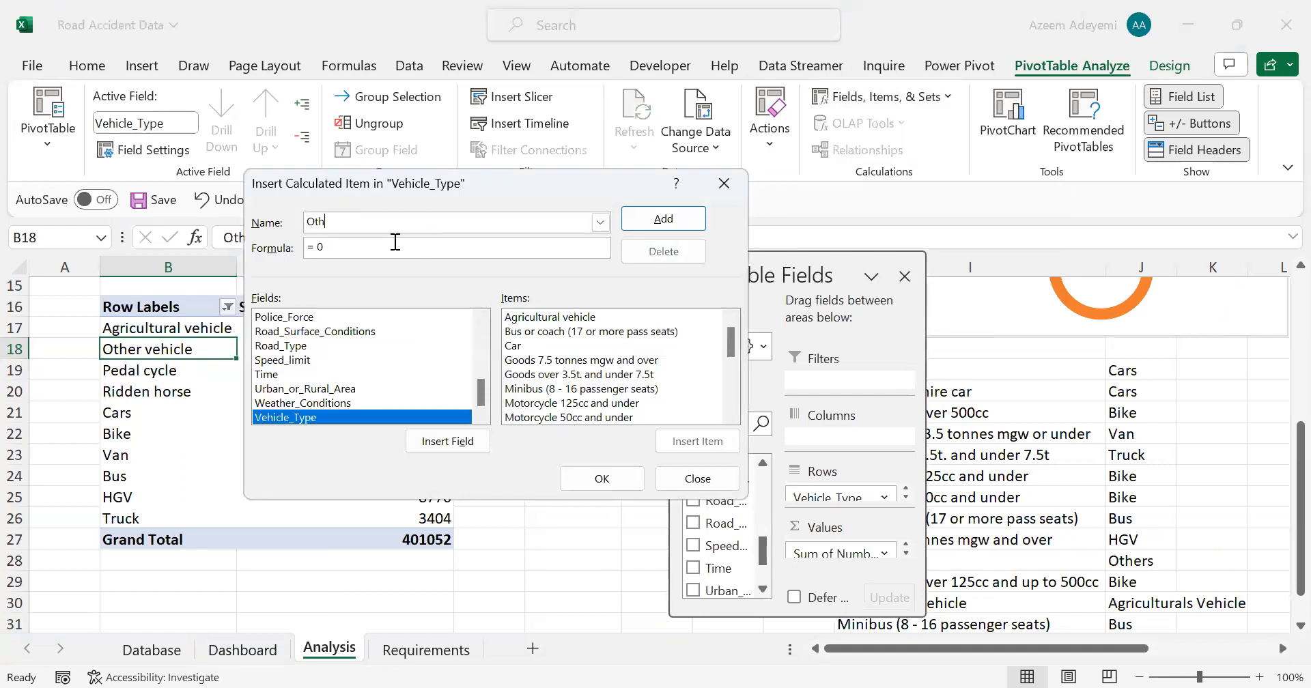
{"action": "left_click", "coordinate": [510, 249]}
{"action": "key", "text": "BackSpace"}
{"action": "left_click_drag", "start_coordinate": [731, 339], "coordinate": [728, 362]}
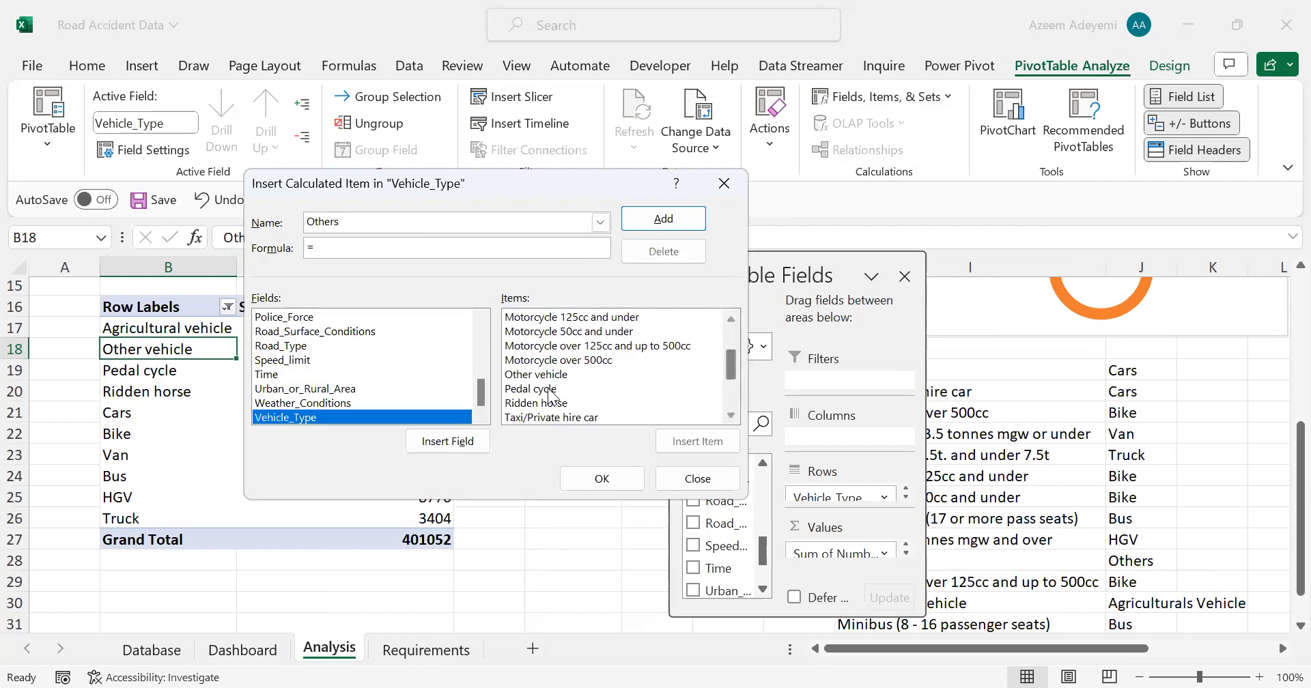
{"action": "left_click", "coordinate": [547, 389]}
{"action": "double_click", "coordinate": [547, 390]}
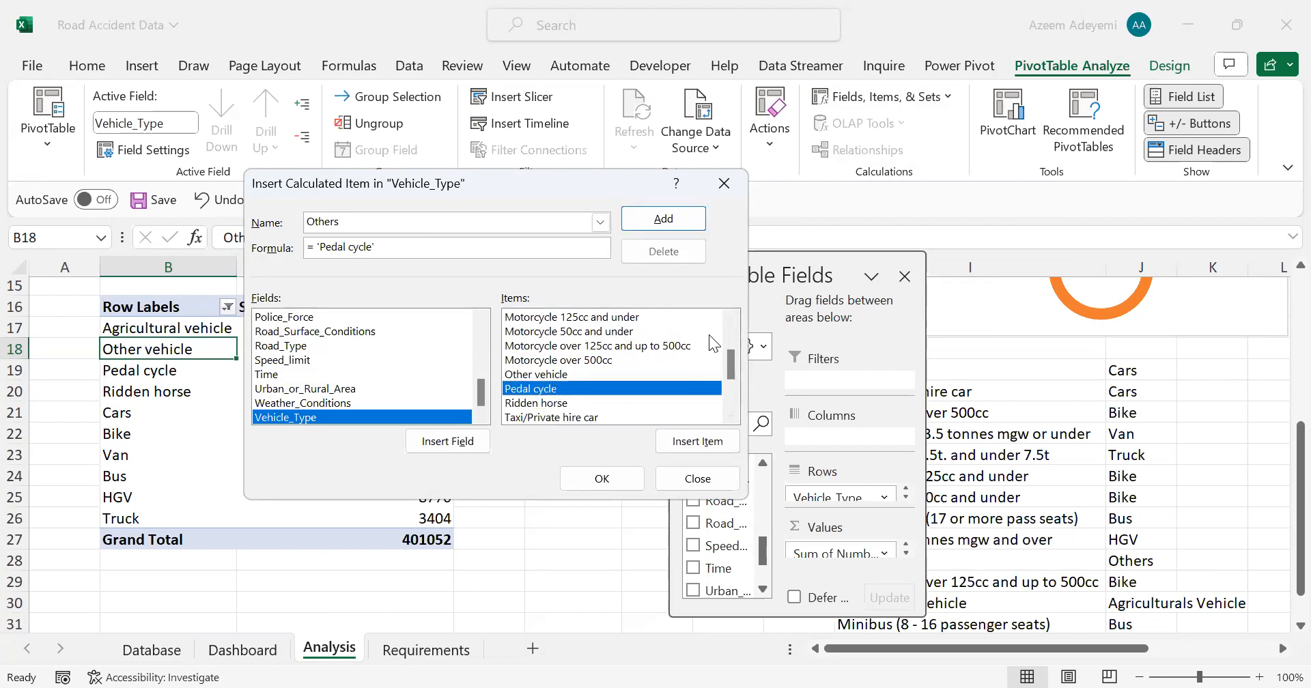
{"action": "type", "text": "+"}
Step: Complete the Others formula with 'Ridden horse'+ 'Other vehicle' and create the item
{"action": "scroll", "coordinate": [714, 338], "scroll_direction": "up", "scroll_amount": 3}
{"action": "scroll", "coordinate": [726, 358], "scroll_direction": "down", "scroll_amount": 3}
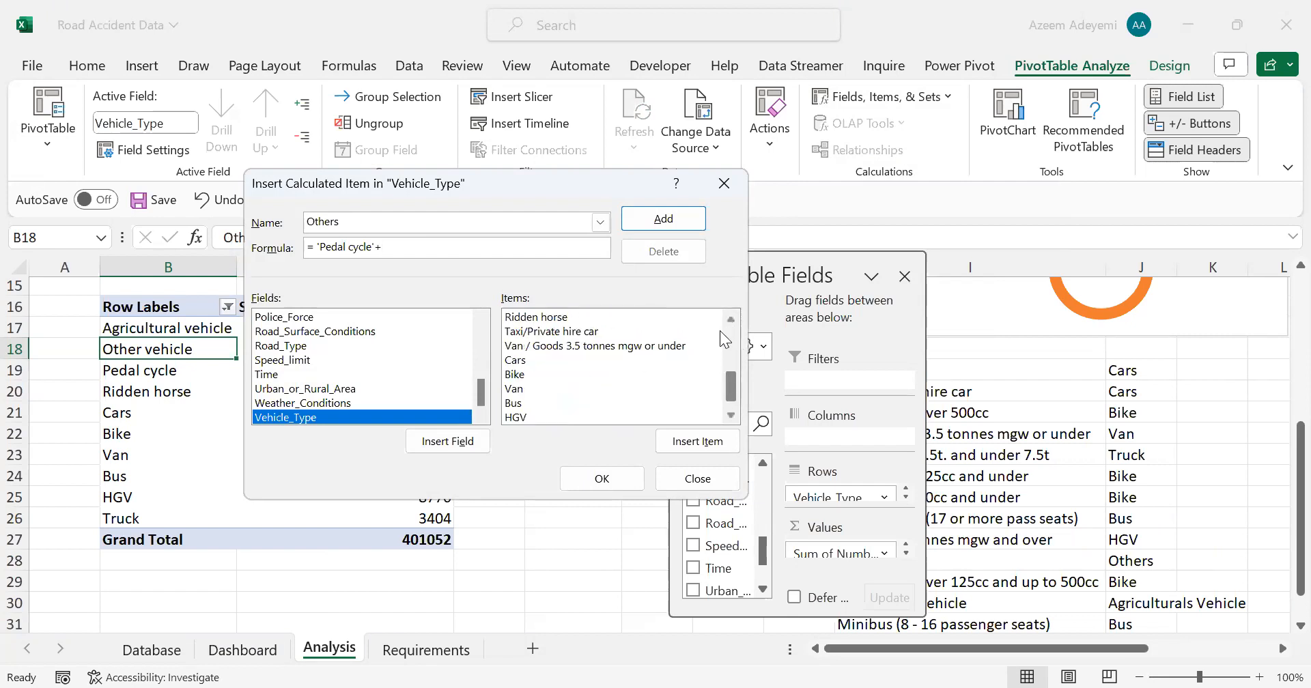
{"action": "scroll", "coordinate": [549, 356], "scroll_direction": "up", "scroll_amount": 2}
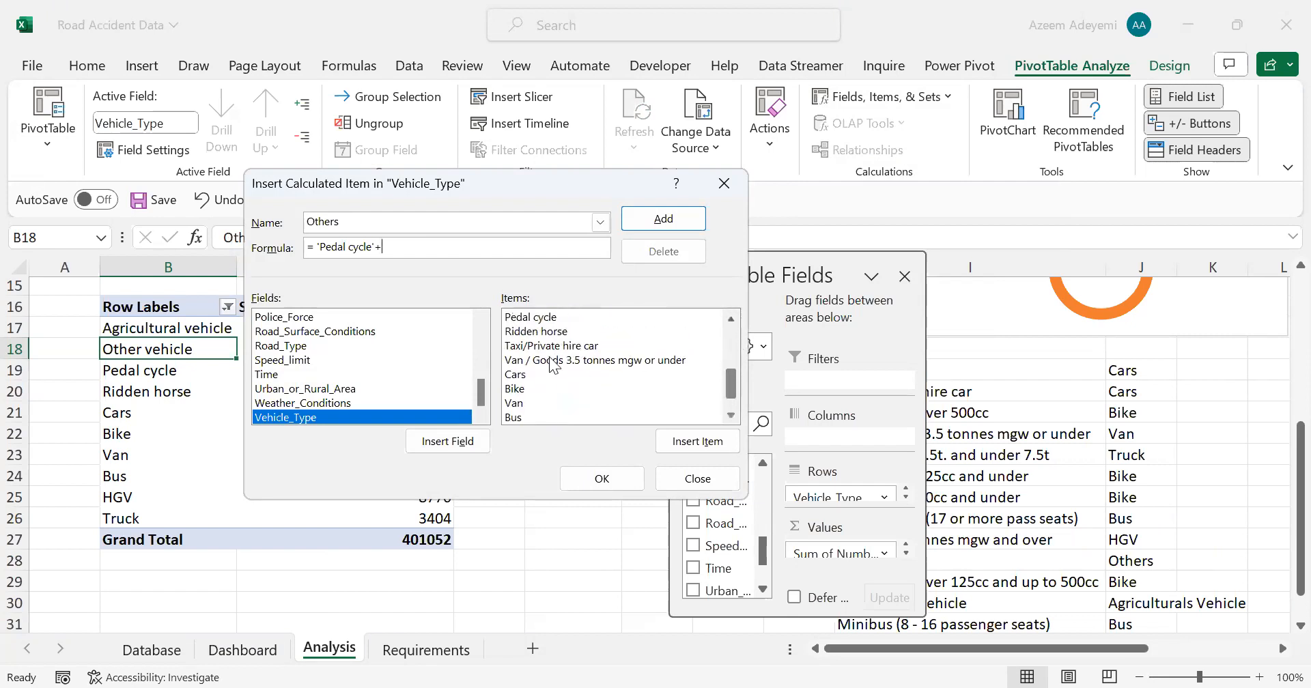
{"action": "double_click", "coordinate": [535, 359]}
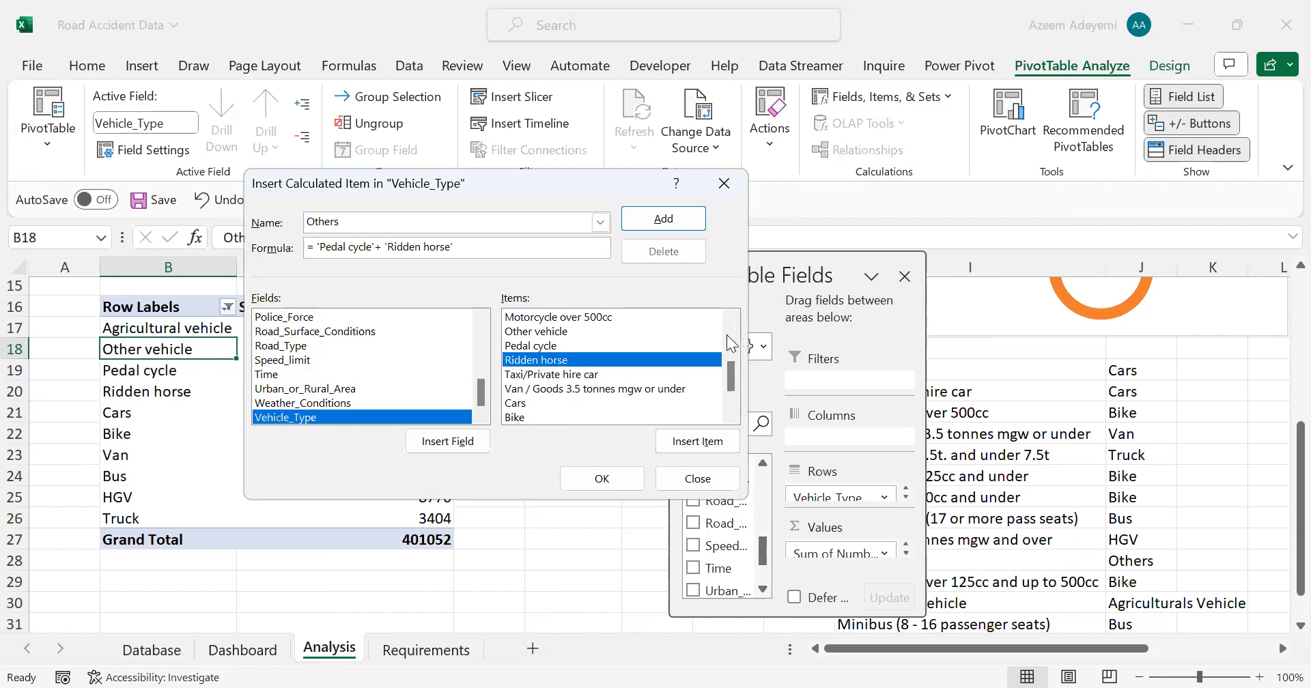
{"action": "type", "text": "+"}
{"action": "scroll", "coordinate": [564, 398], "scroll_direction": "up", "scroll_amount": 2}
{"action": "left_click", "coordinate": [557, 403]}
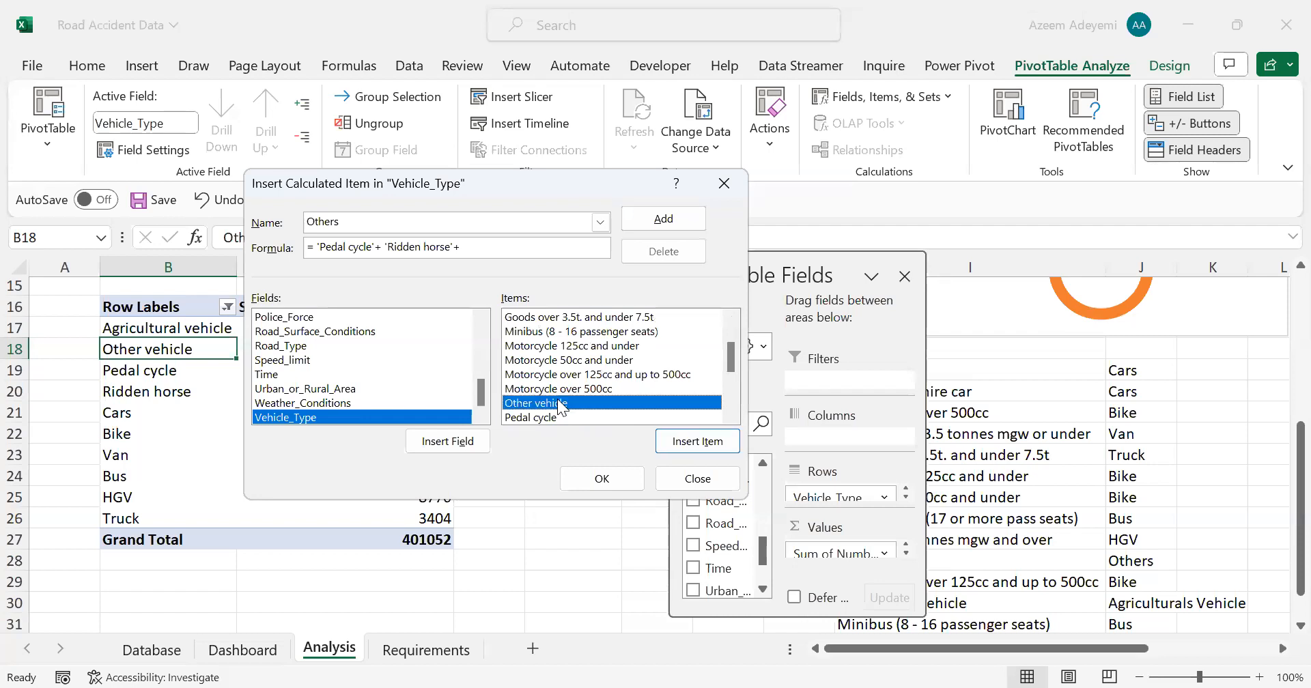
{"action": "double_click", "coordinate": [558, 402]}
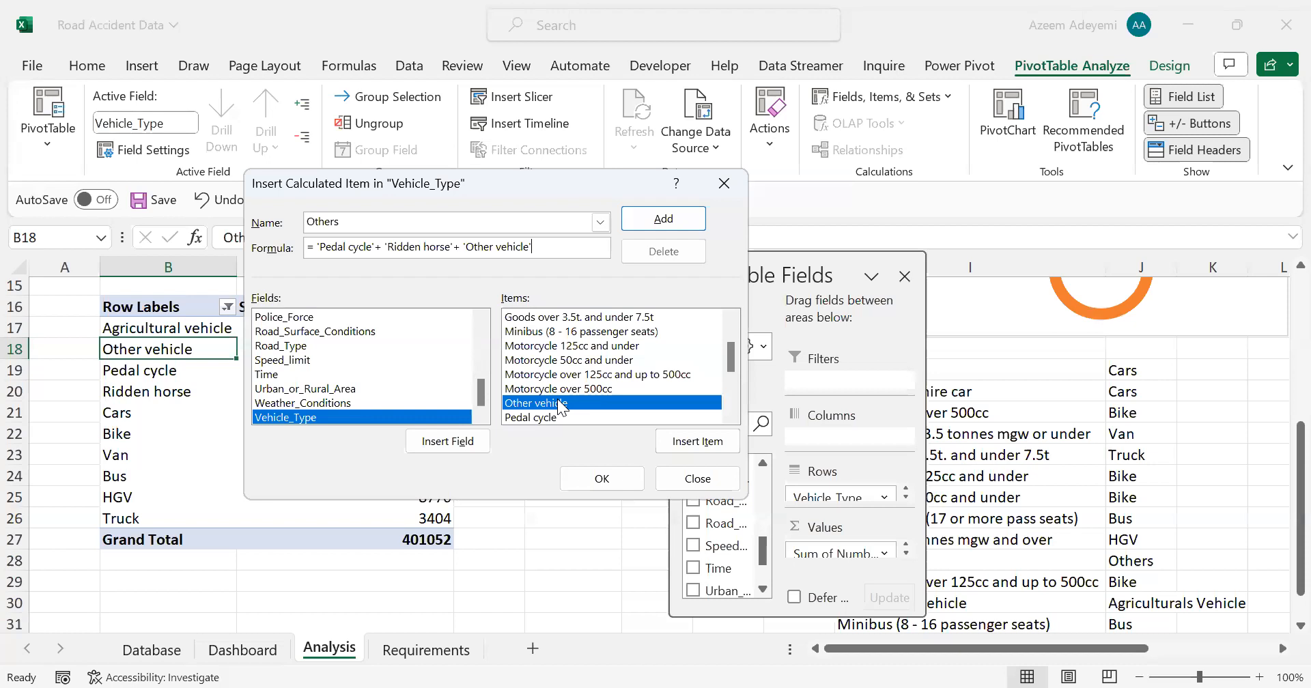
{"action": "left_click", "coordinate": [576, 477]}
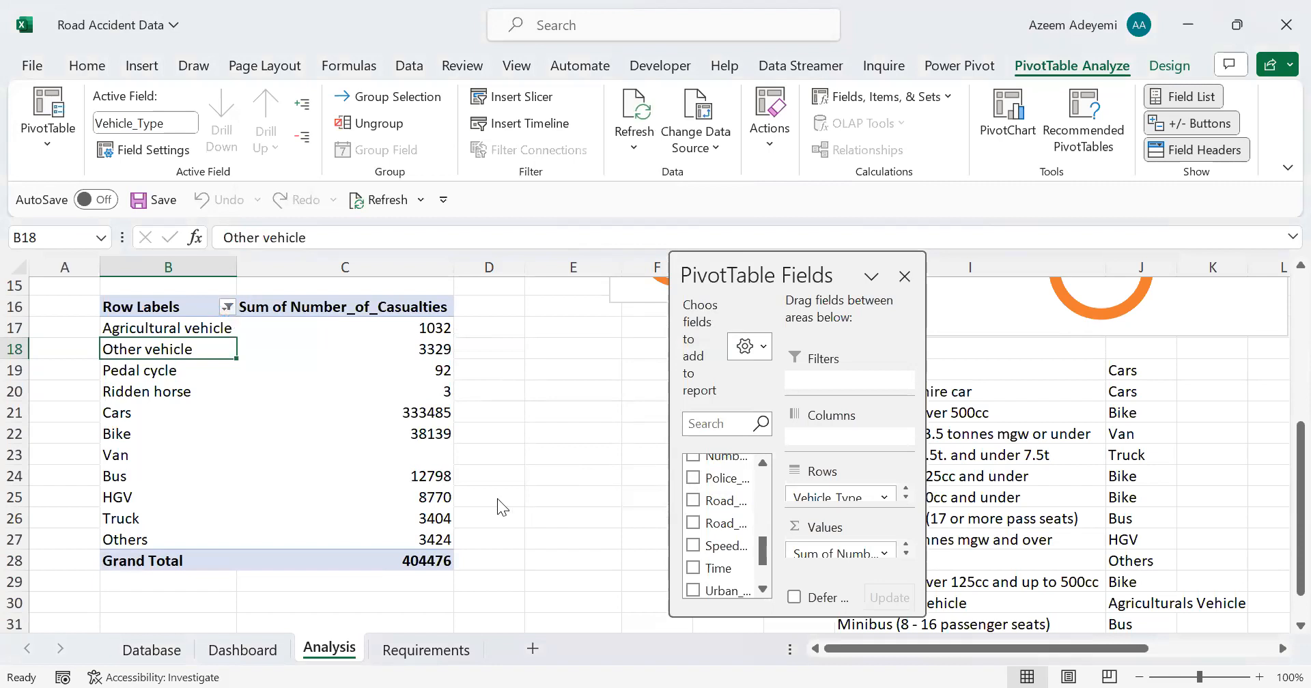
Step: Filter Other vehicle, Pedal cycle and Ridden horse out of the pivot table's row labels
{"action": "key", "text": "alt+Down"}
{"action": "left_click_drag", "start_coordinate": [493, 501], "coordinate": [492, 531]}
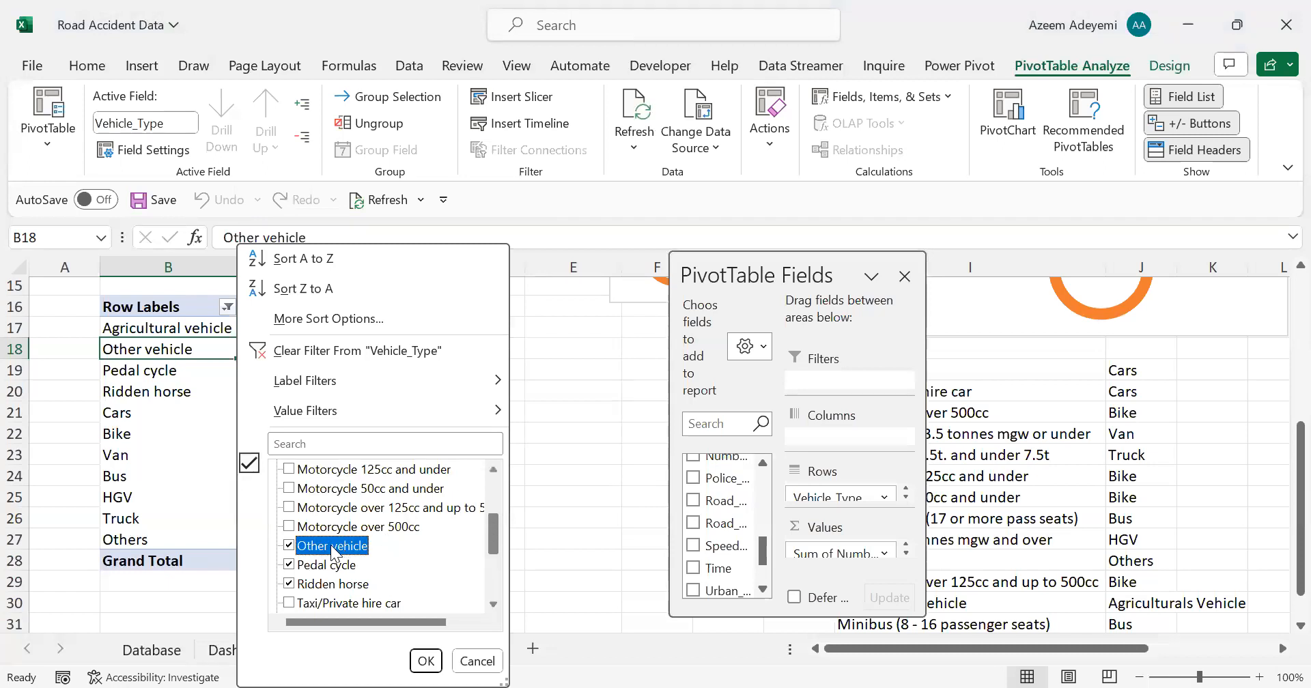
{"action": "left_click", "coordinate": [288, 547]}
{"action": "left_click", "coordinate": [288, 565]}
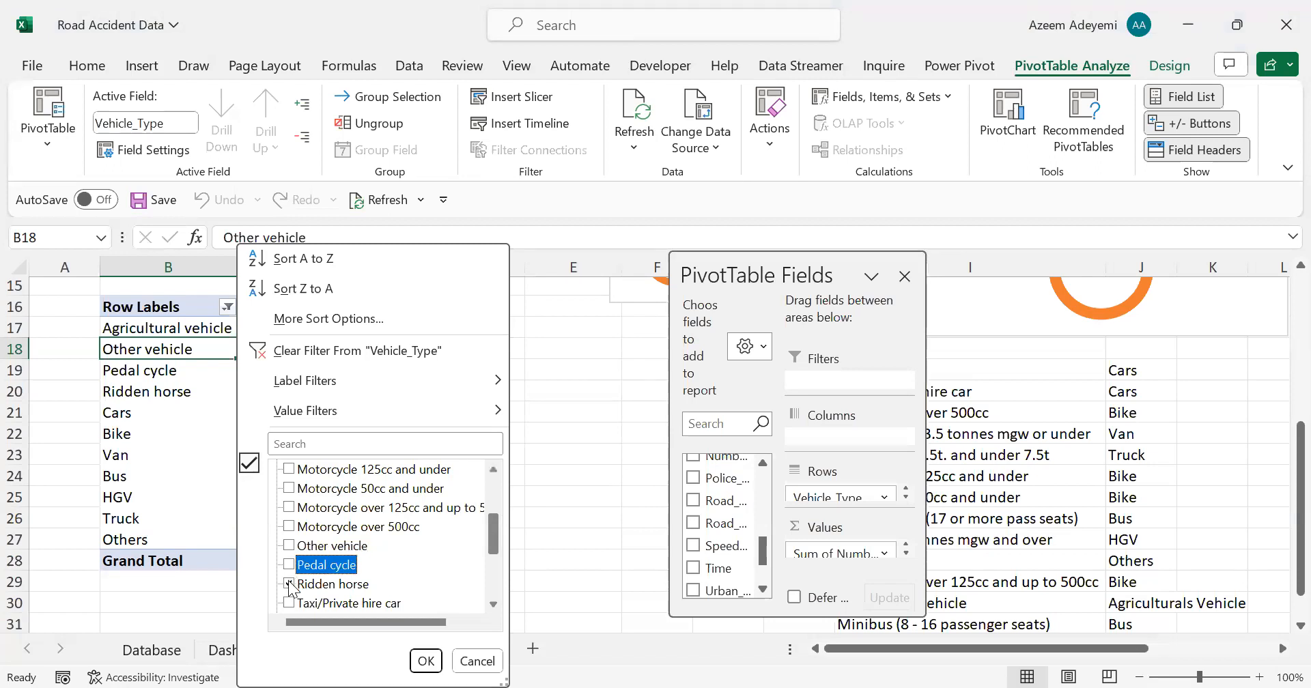
{"action": "left_click", "coordinate": [289, 584]}
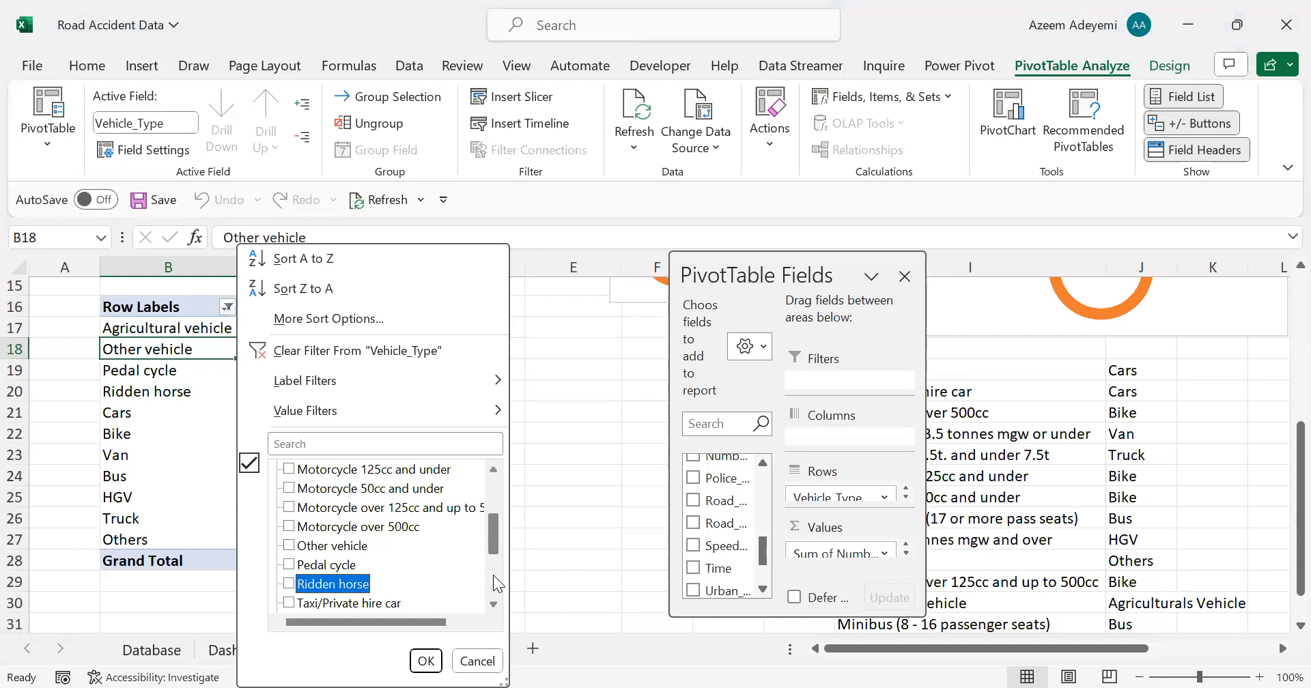
{"action": "scroll", "coordinate": [494, 588], "scroll_direction": "down", "scroll_amount": 1}
{"action": "scroll", "coordinate": [493, 586], "scroll_direction": "down", "scroll_amount": 3}
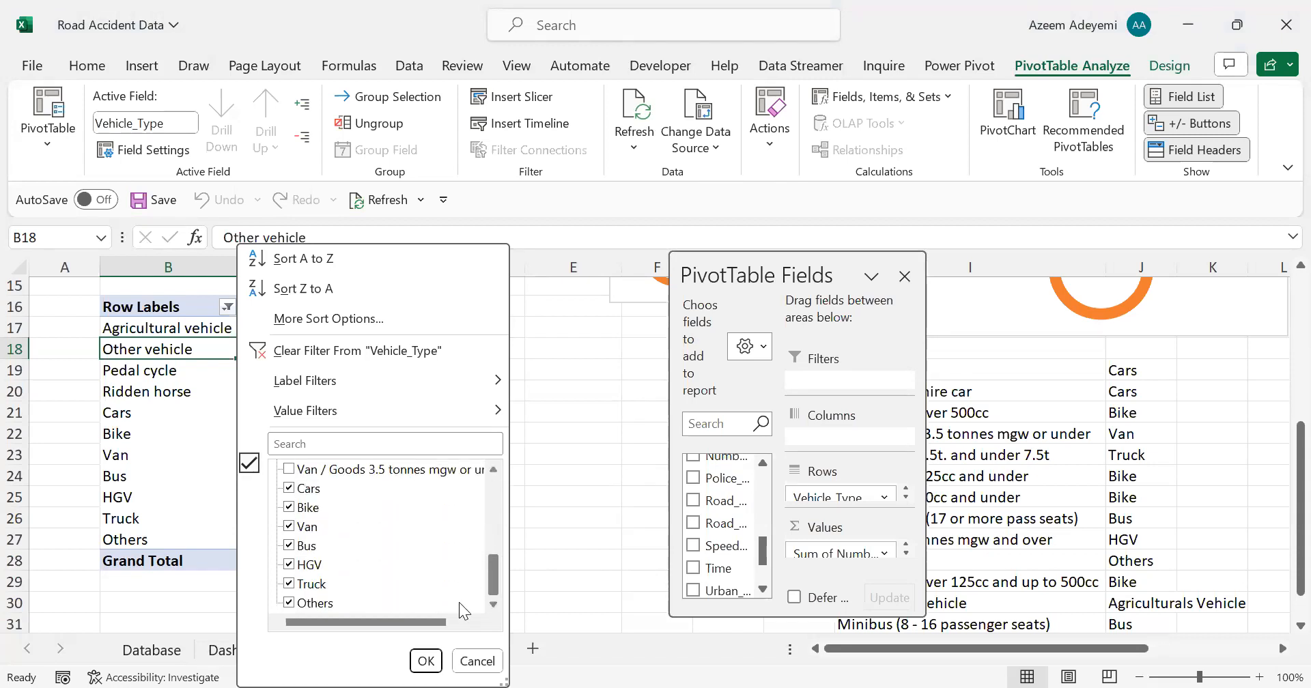
{"action": "scroll", "coordinate": [457, 606], "scroll_direction": "up", "scroll_amount": 3}
{"action": "scroll", "coordinate": [455, 612], "scroll_direction": "up", "scroll_amount": 2}
{"action": "left_click", "coordinate": [426, 659]}
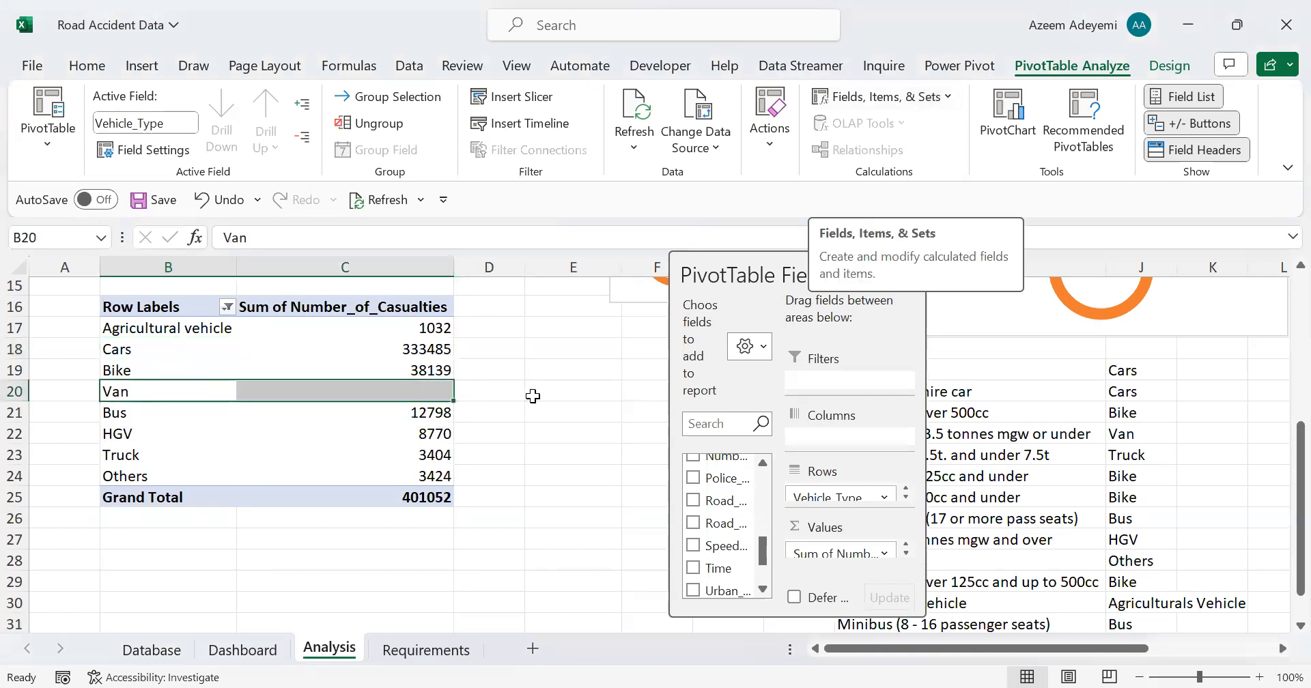
{"action": "left_click", "coordinate": [448, 392]}
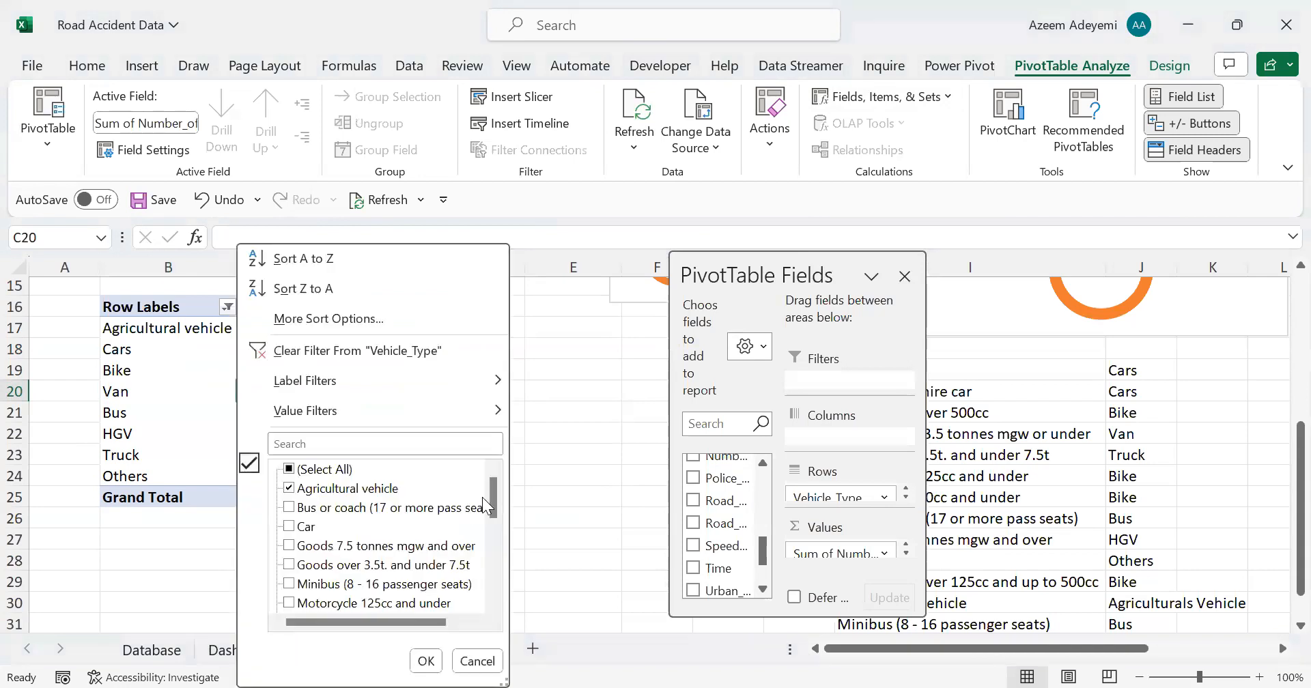
{"action": "scroll", "coordinate": [489, 498], "scroll_direction": "down", "scroll_amount": 4}
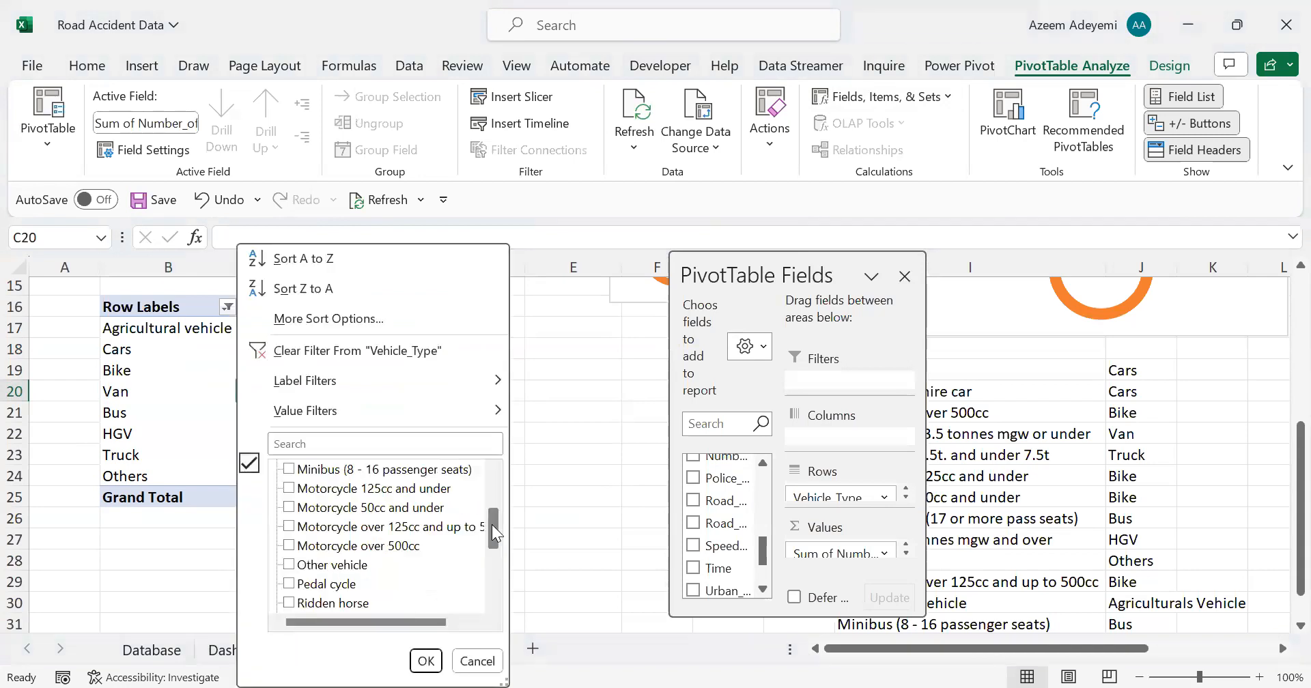
{"action": "scroll", "coordinate": [492, 513], "scroll_direction": "up", "scroll_amount": 5}
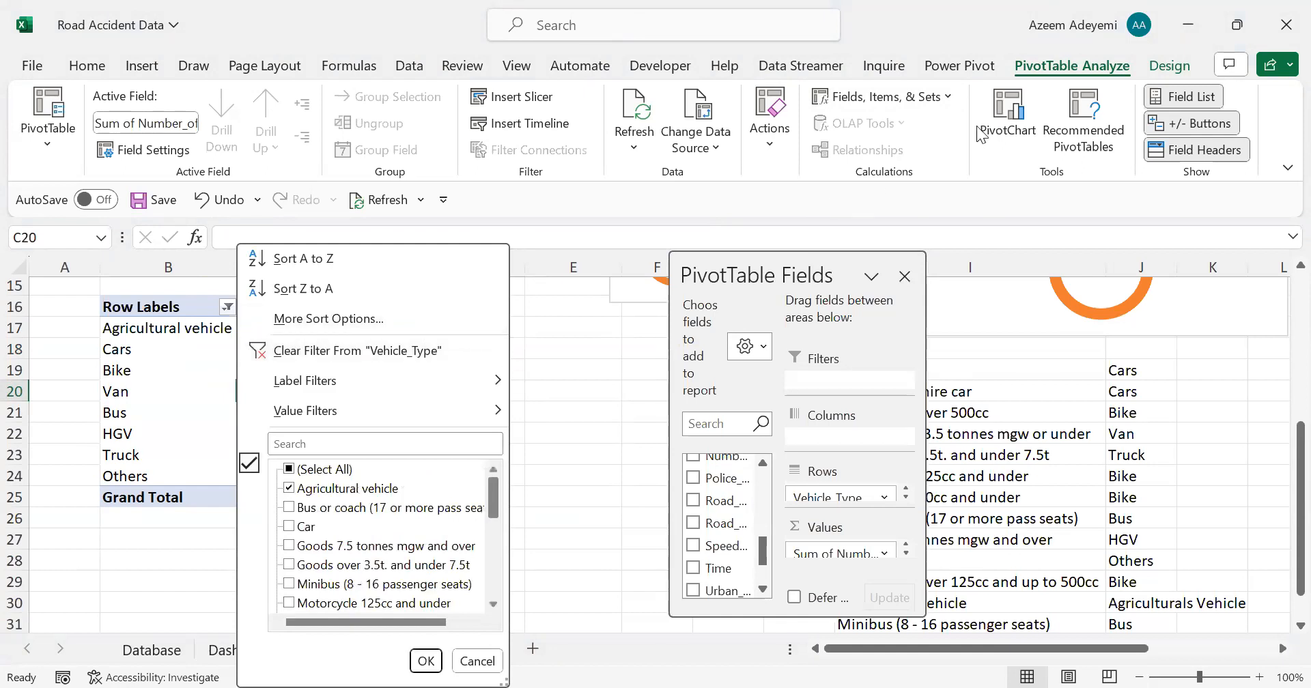
{"action": "left_click", "coordinate": [216, 410]}
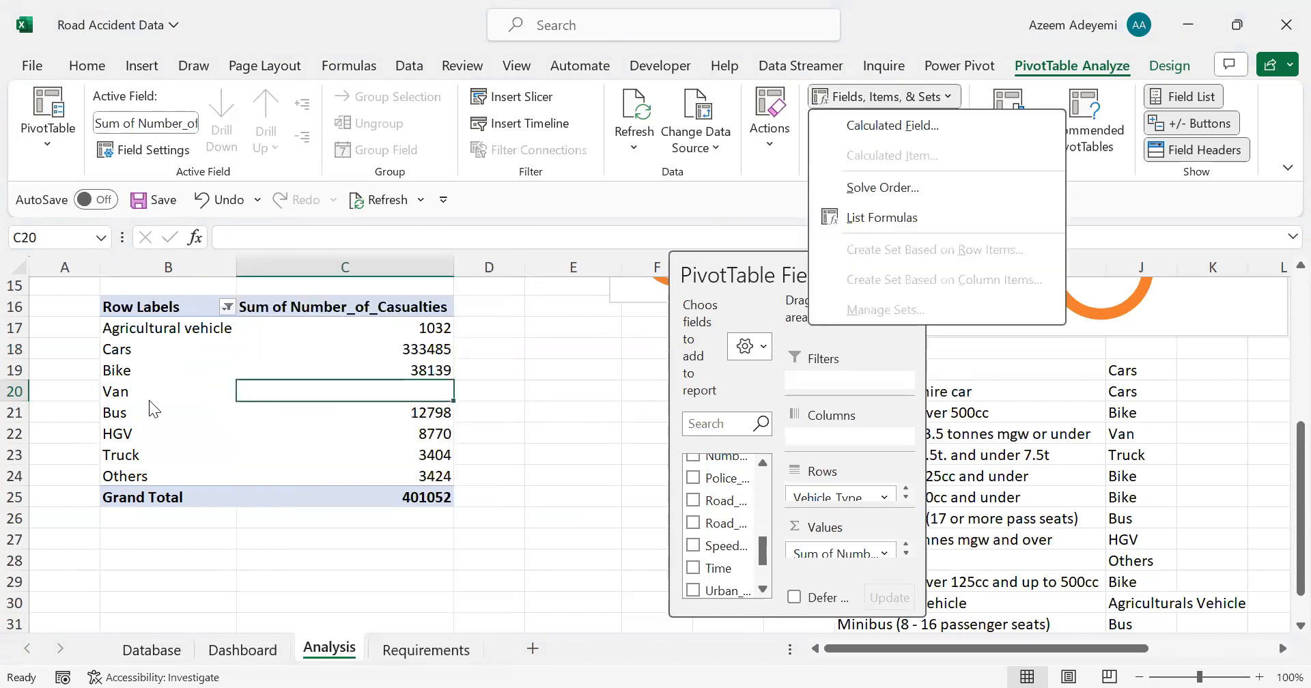
Step: Delete the blank Van calculated item from the Vehicle_Type field
{"action": "left_click", "coordinate": [120, 392]}
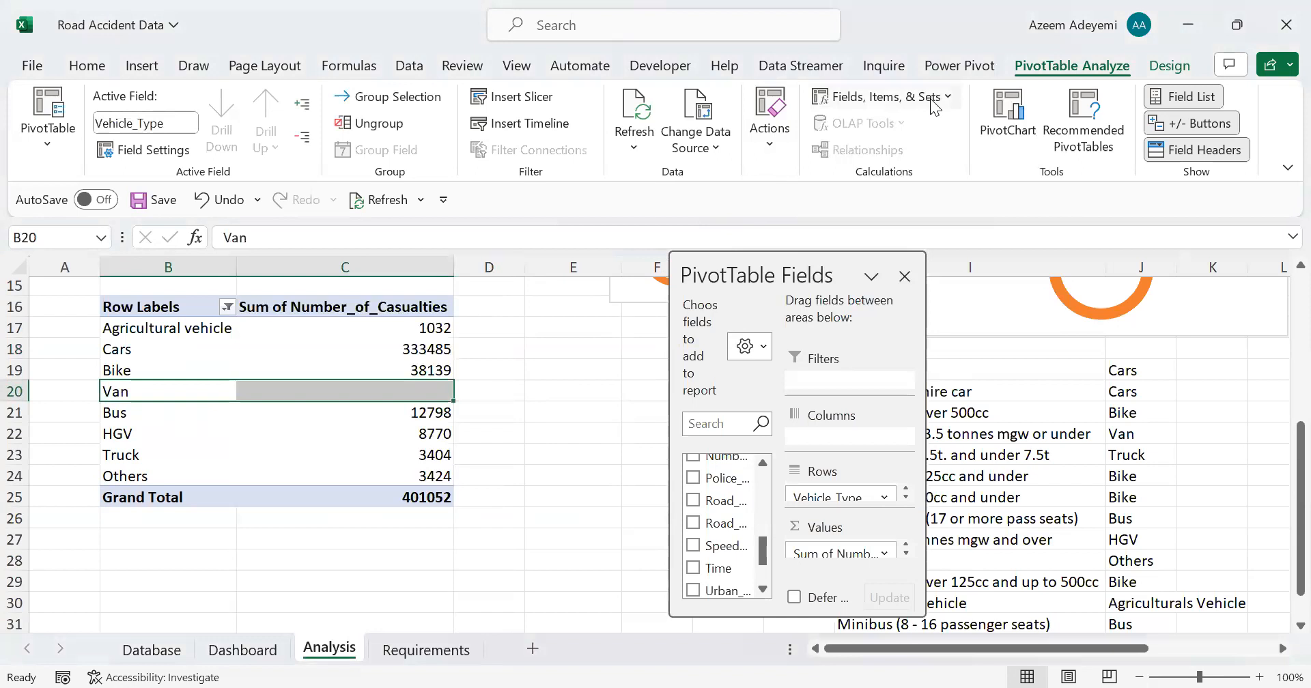
{"action": "left_click", "coordinate": [931, 101]}
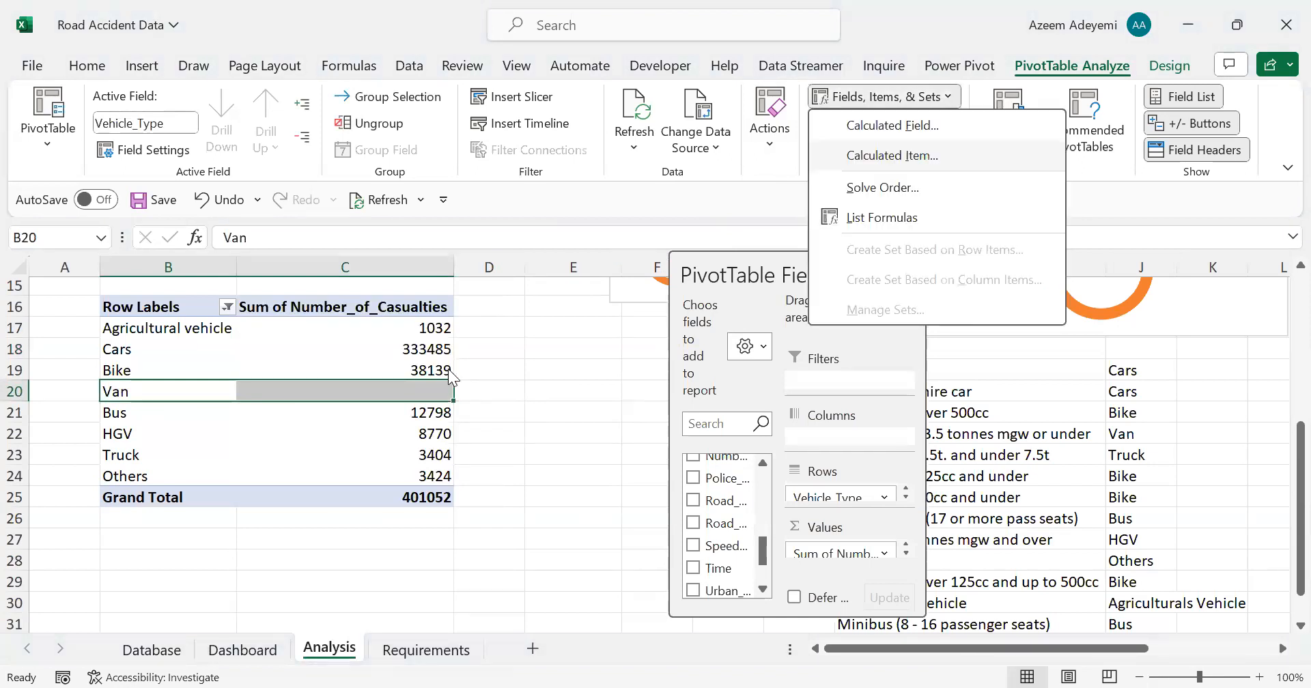
{"action": "key", "text": "Return"}
{"action": "left_click", "coordinate": [545, 359]}
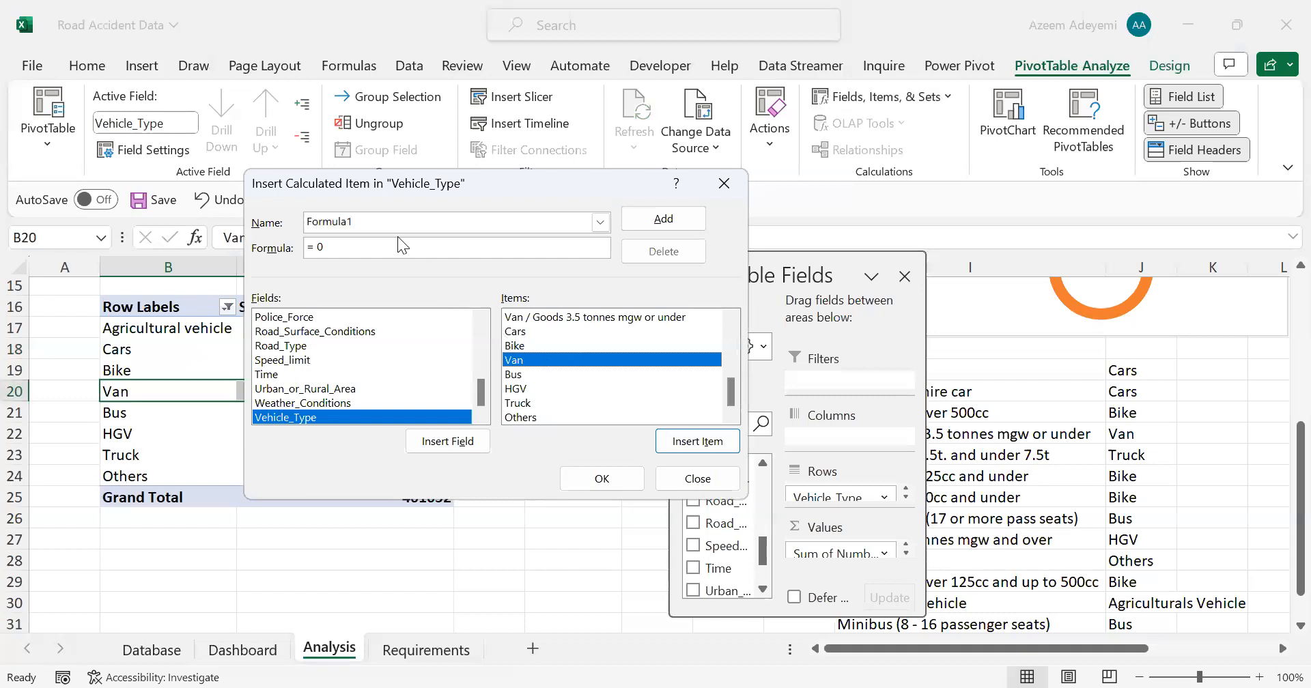
{"action": "left_click", "coordinate": [698, 441]}
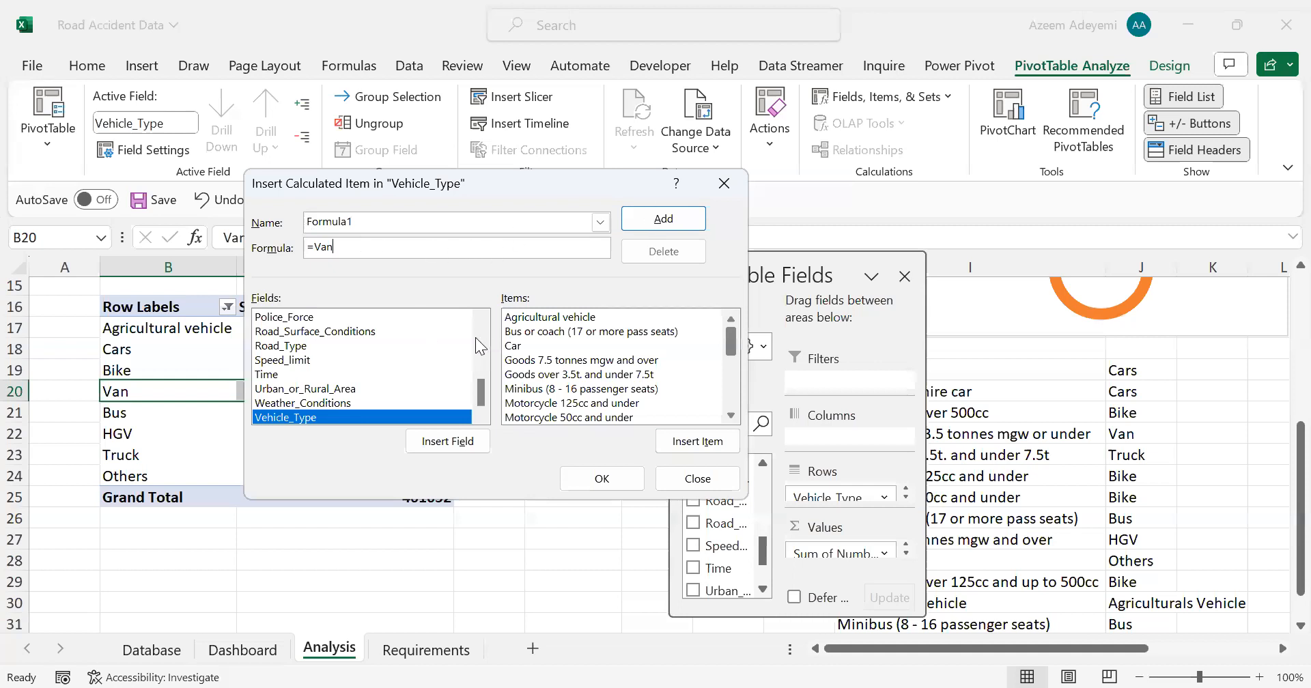
{"action": "key", "text": "shift+Tab"}
{"action": "type", "text": "Van"}
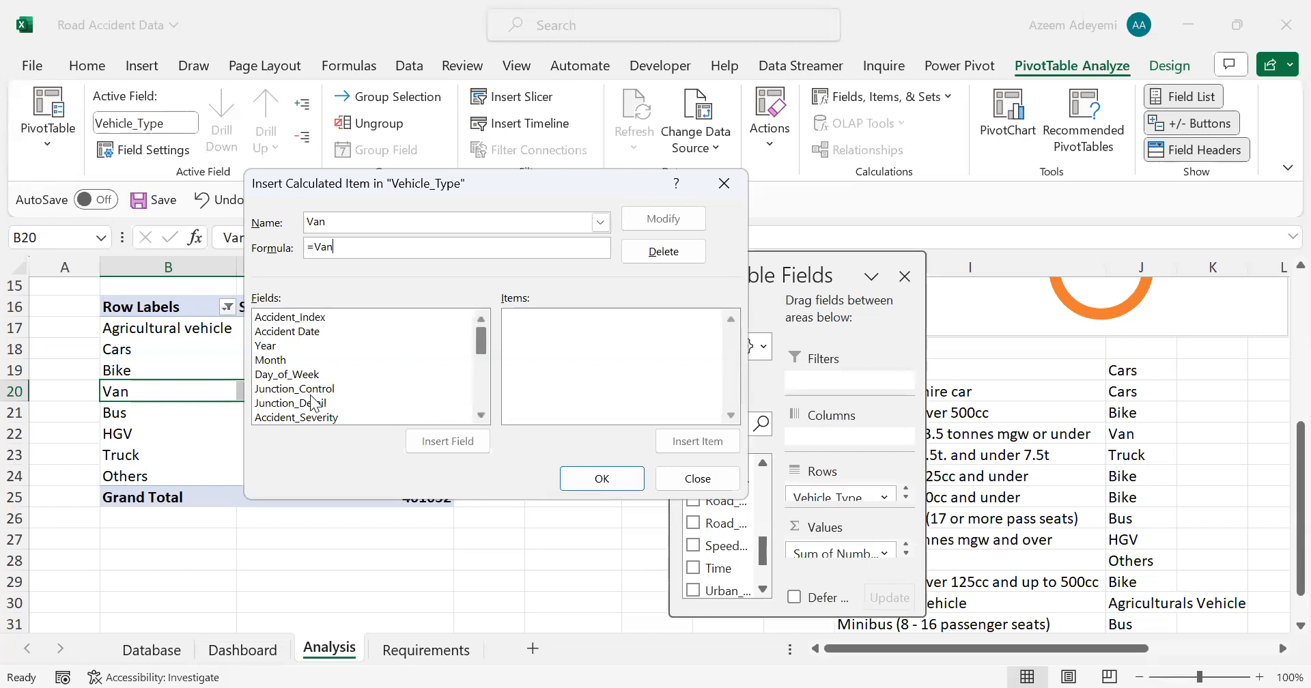
{"action": "scroll", "coordinate": [312, 402], "scroll_direction": "down", "scroll_amount": 4}
{"action": "left_click", "coordinate": [321, 418]}
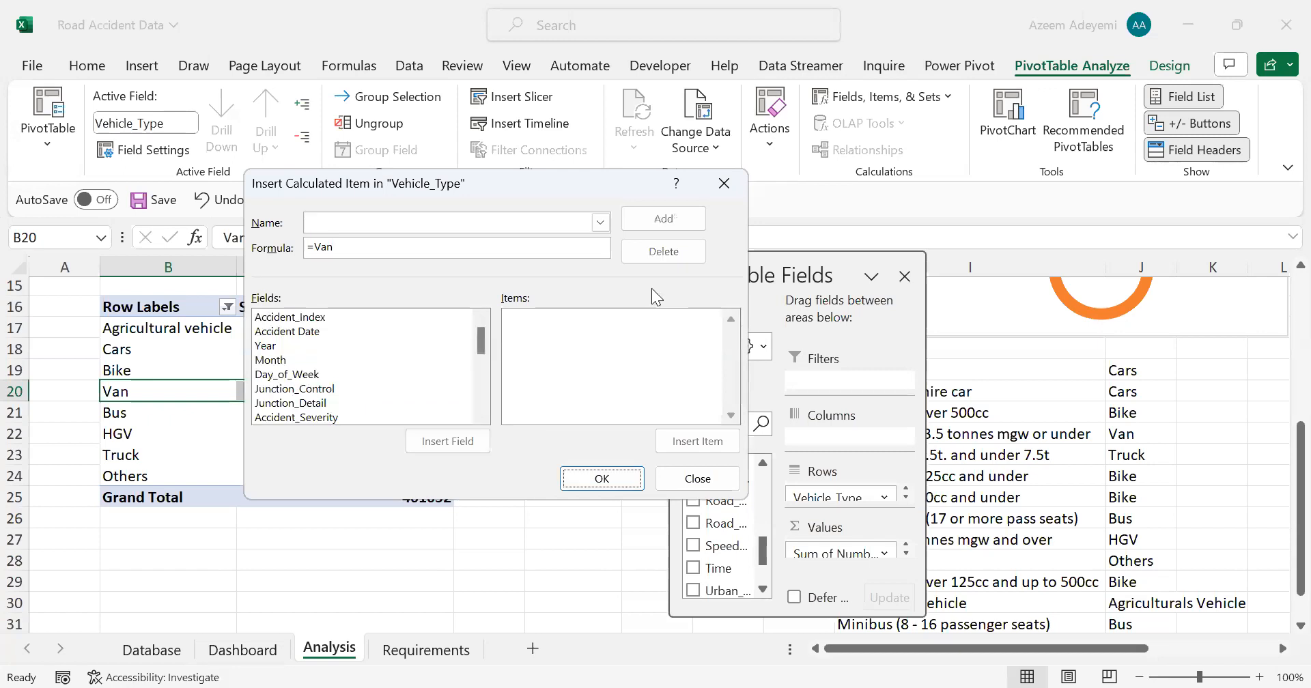
{"action": "left_click", "coordinate": [697, 479]}
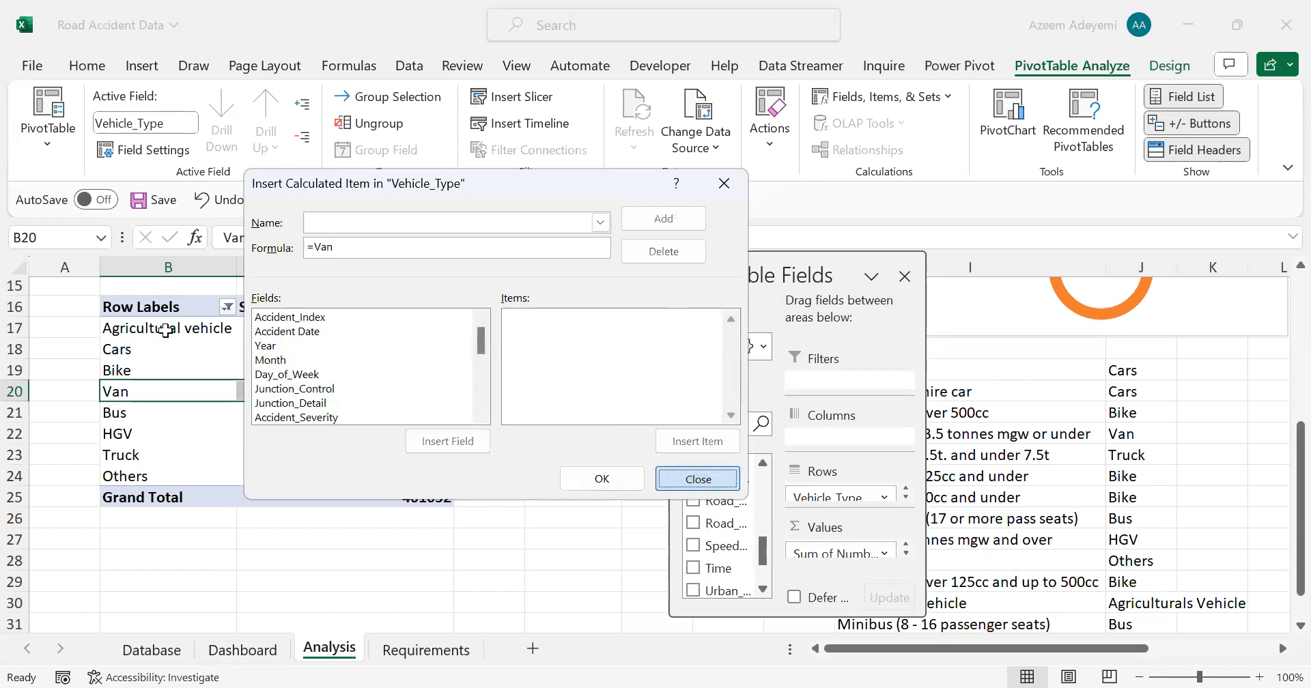
Step: Create a calculated item named Van in the Vehicle_Type field with the formula = 'Goods over 3.5t. and under 7.5t'
{"action": "left_click", "coordinate": [166, 331]}
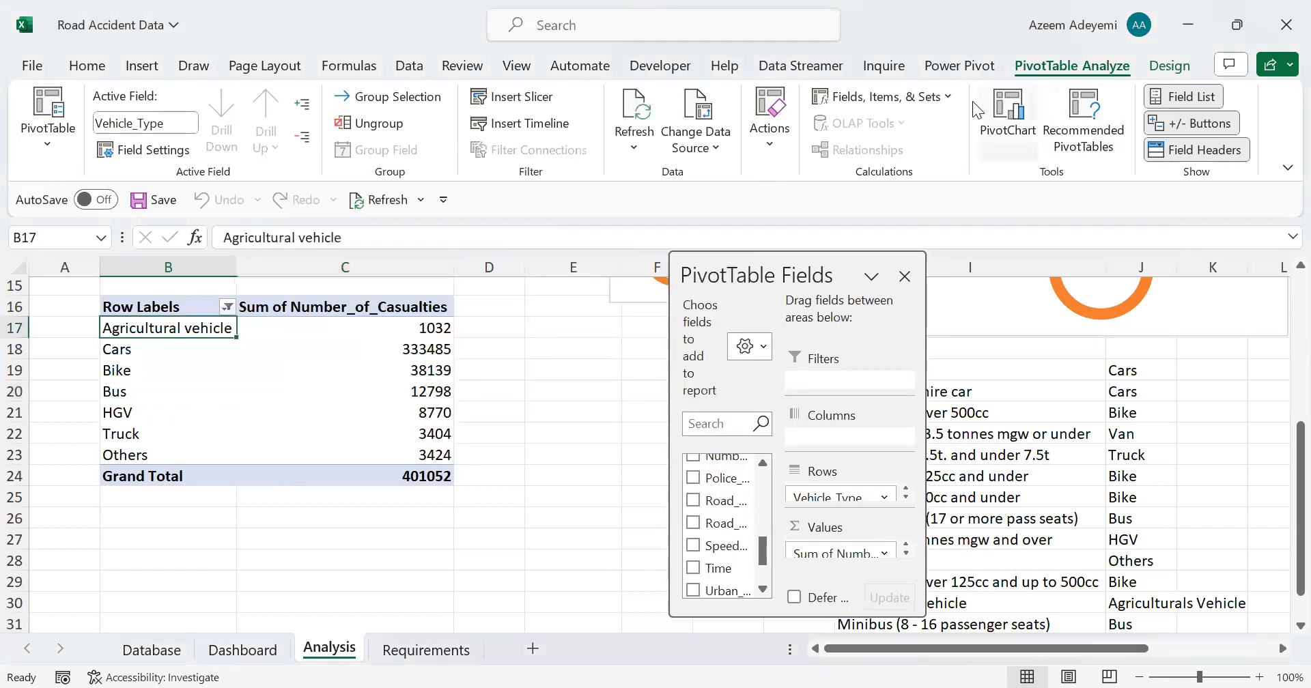
{"action": "left_click", "coordinate": [884, 96]}
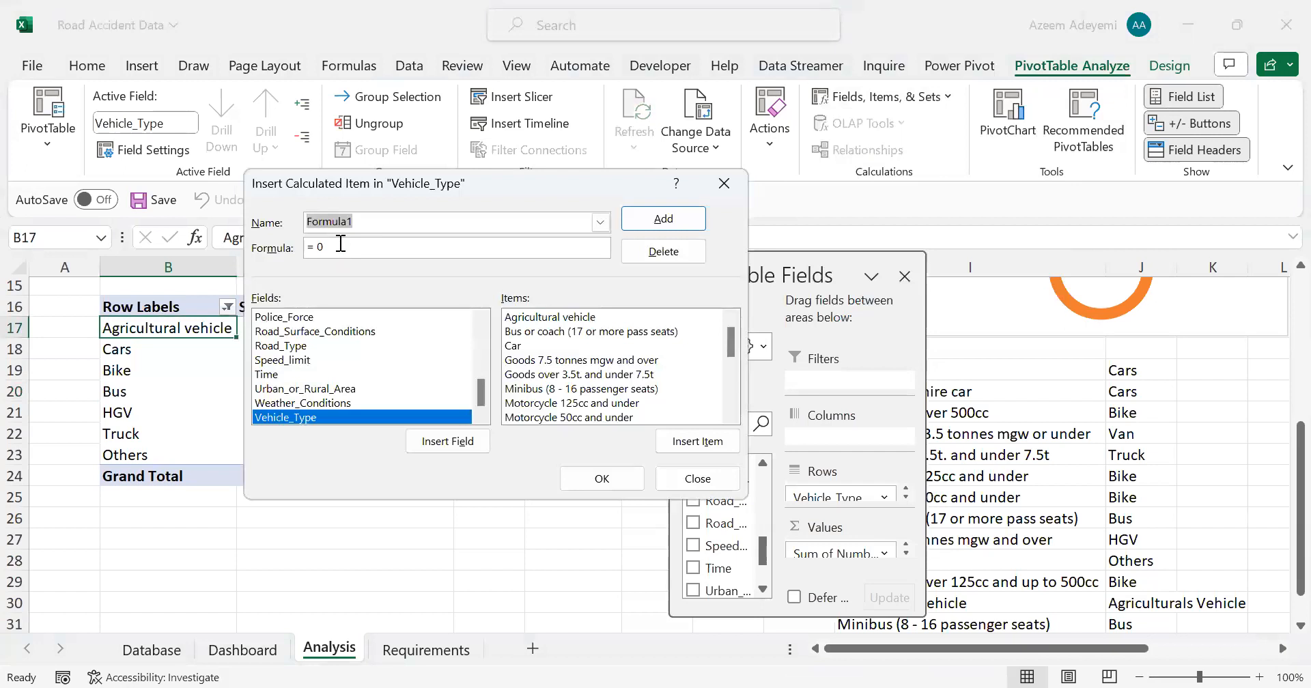
{"action": "type", "text": "Van"}
{"action": "left_click", "coordinate": [375, 240]}
{"action": "key", "text": "BackSpace"}
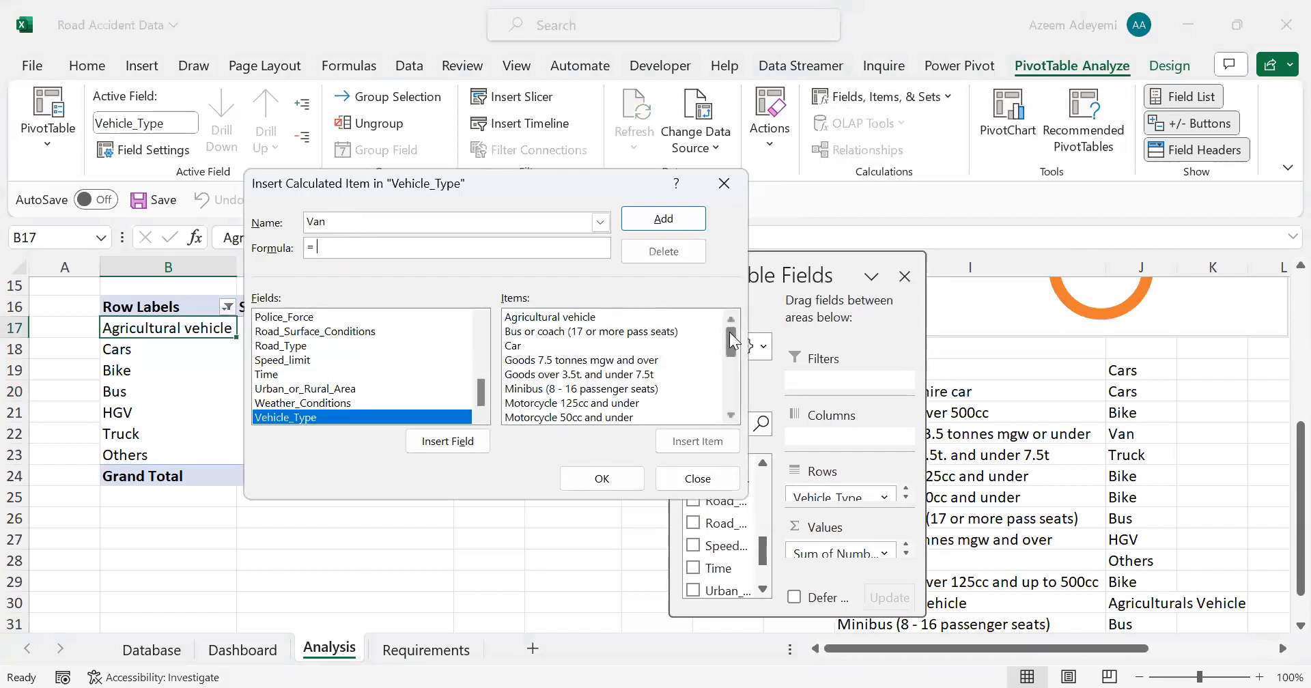
{"action": "left_click_drag", "start_coordinate": [732, 340], "coordinate": [730, 339]}
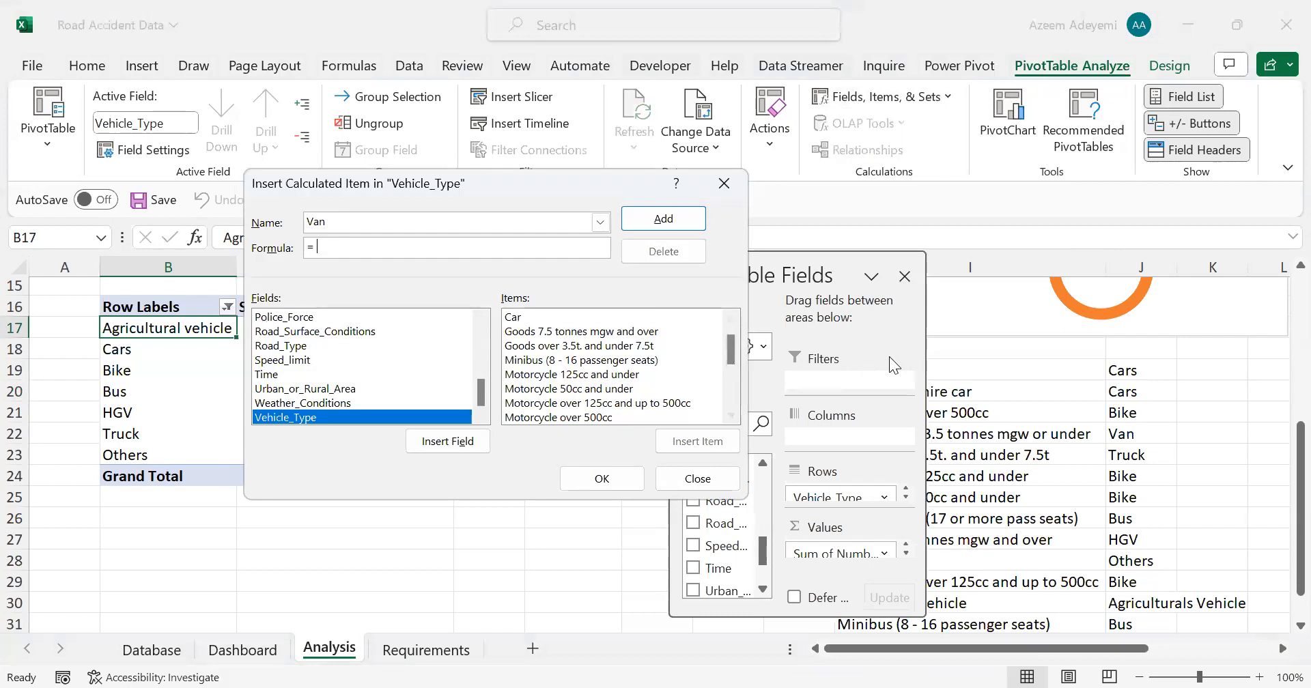
{"action": "double_click", "coordinate": [579, 346]}
{"action": "left_click", "coordinate": [553, 473]}
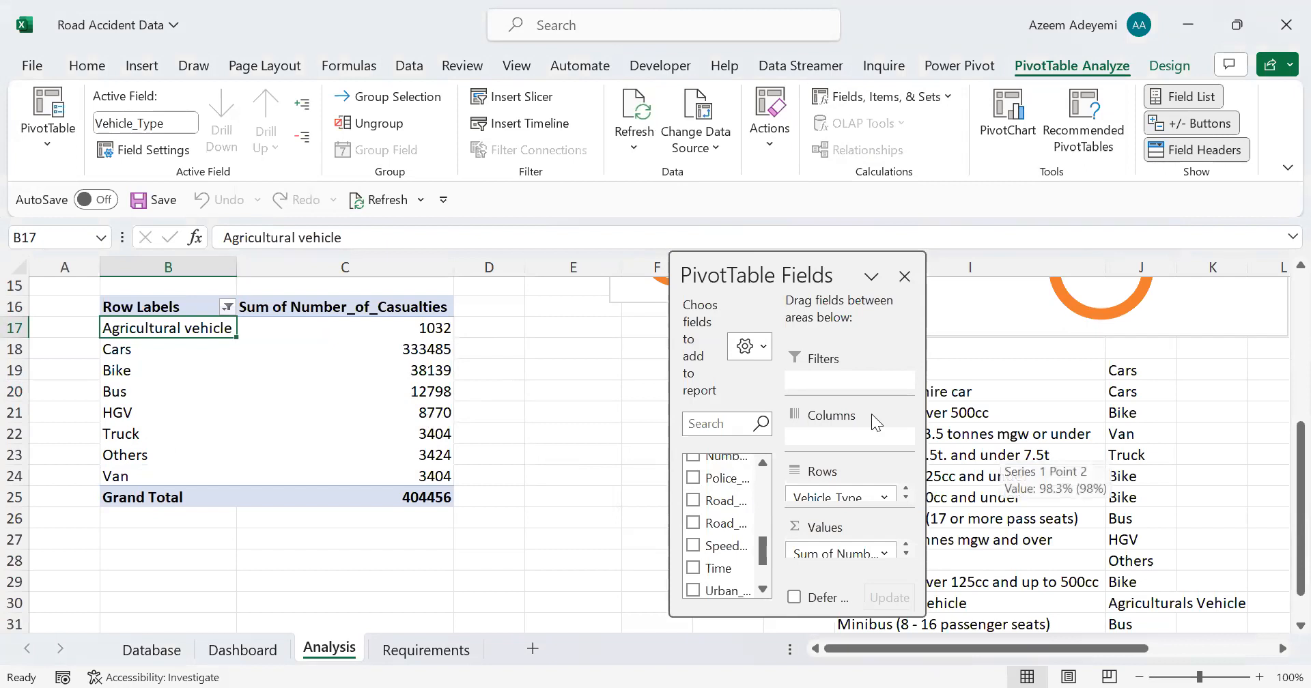
Step: Delete the Van calculated item that was built from the wrong goods vehicle type
{"action": "left_click_drag", "start_coordinate": [785, 276], "coordinate": [652, 275]}
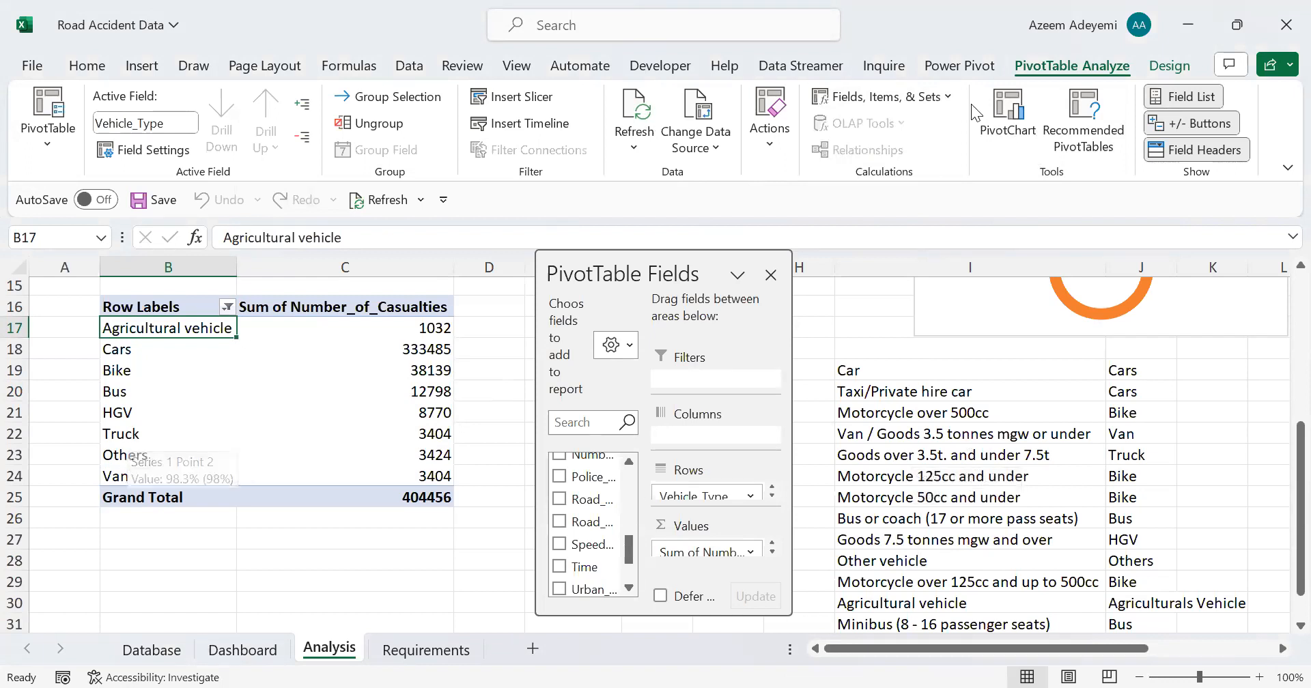
{"action": "left_click_drag", "start_coordinate": [167, 476], "coordinate": [396, 476]}
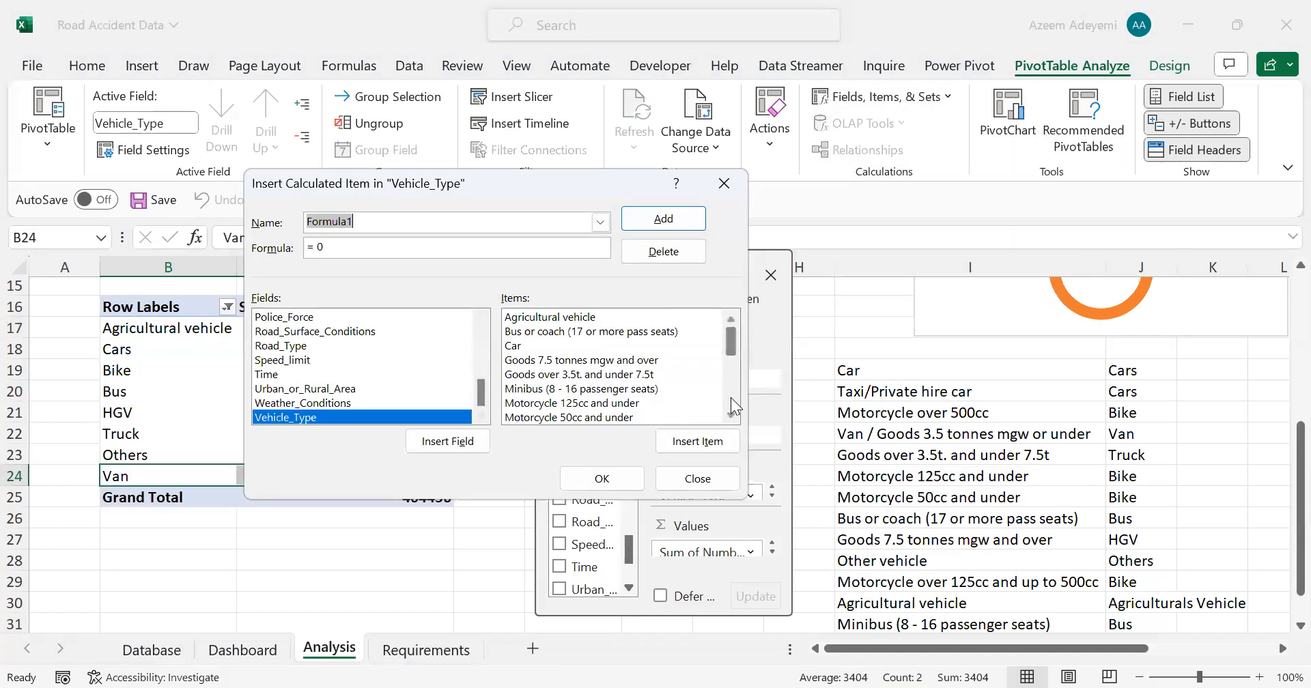
{"action": "left_click_drag", "start_coordinate": [733, 346], "coordinate": [732, 370]}
{"action": "scroll", "coordinate": [603, 412], "scroll_direction": "down", "scroll_amount": 3}
{"action": "left_click", "coordinate": [539, 416]}
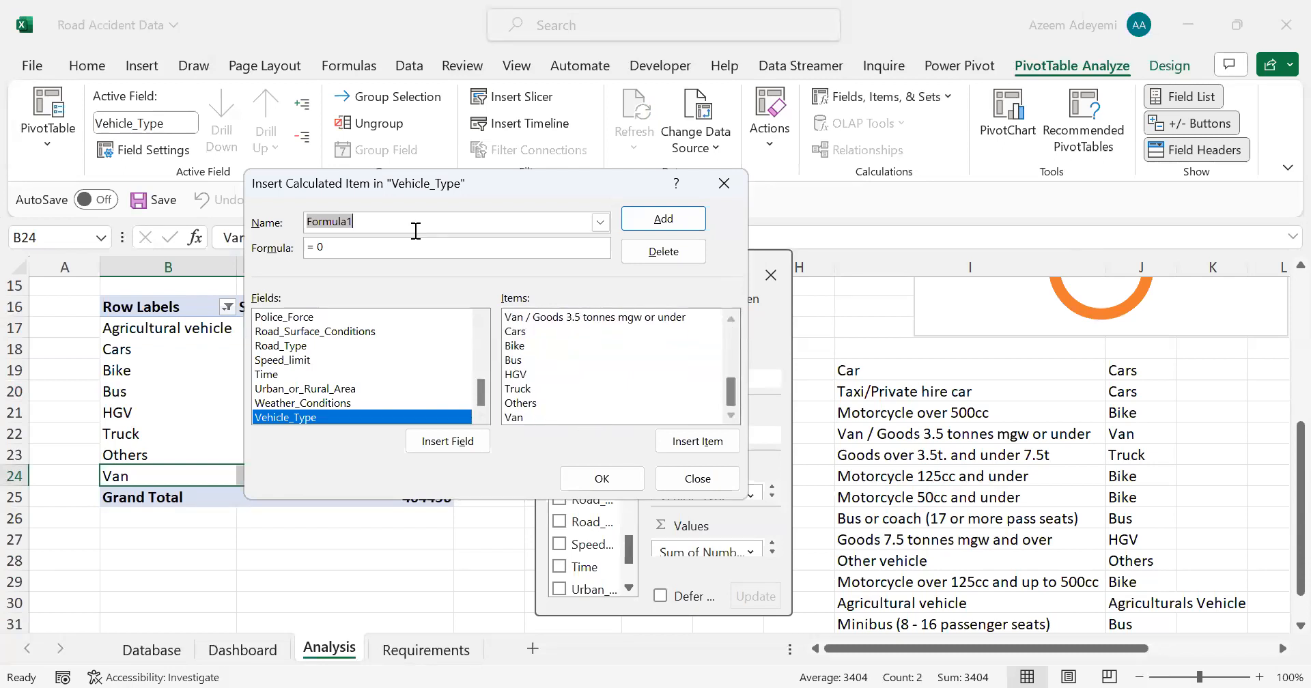
{"action": "left_click", "coordinate": [273, 228]}
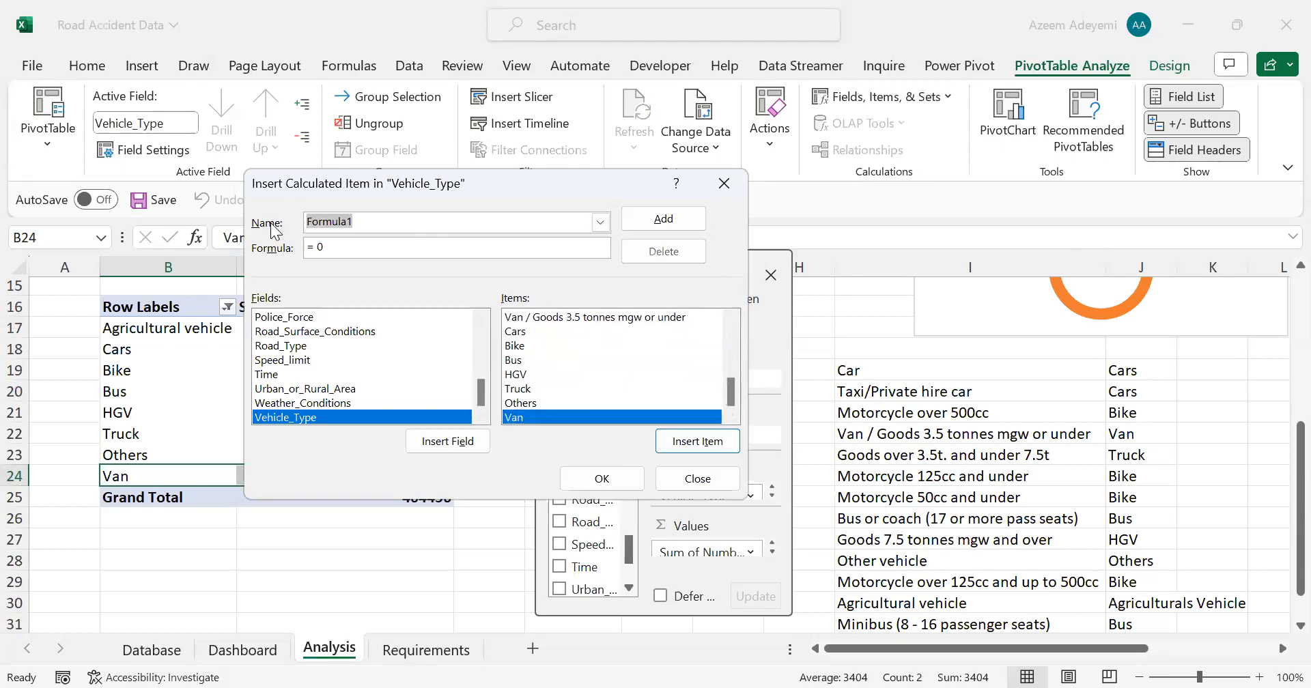
{"action": "type", "text": "Van"}
{"action": "left_click", "coordinate": [662, 219]}
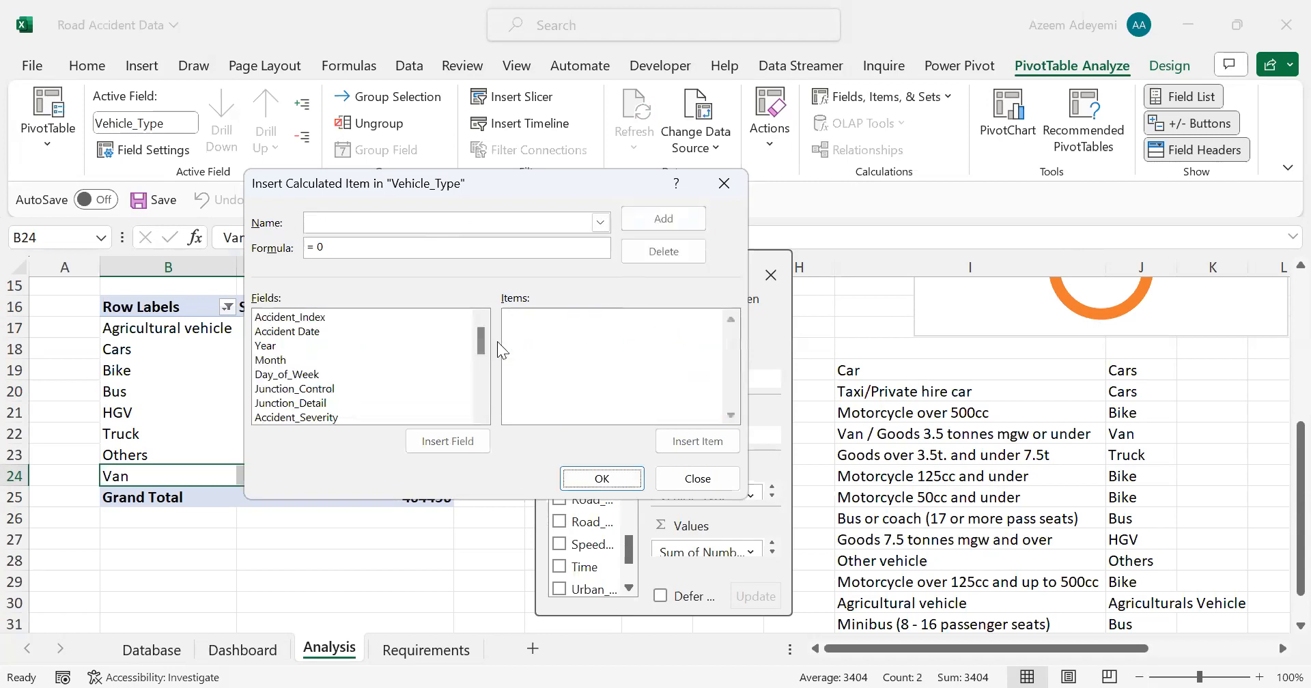
{"action": "left_click", "coordinate": [604, 478]}
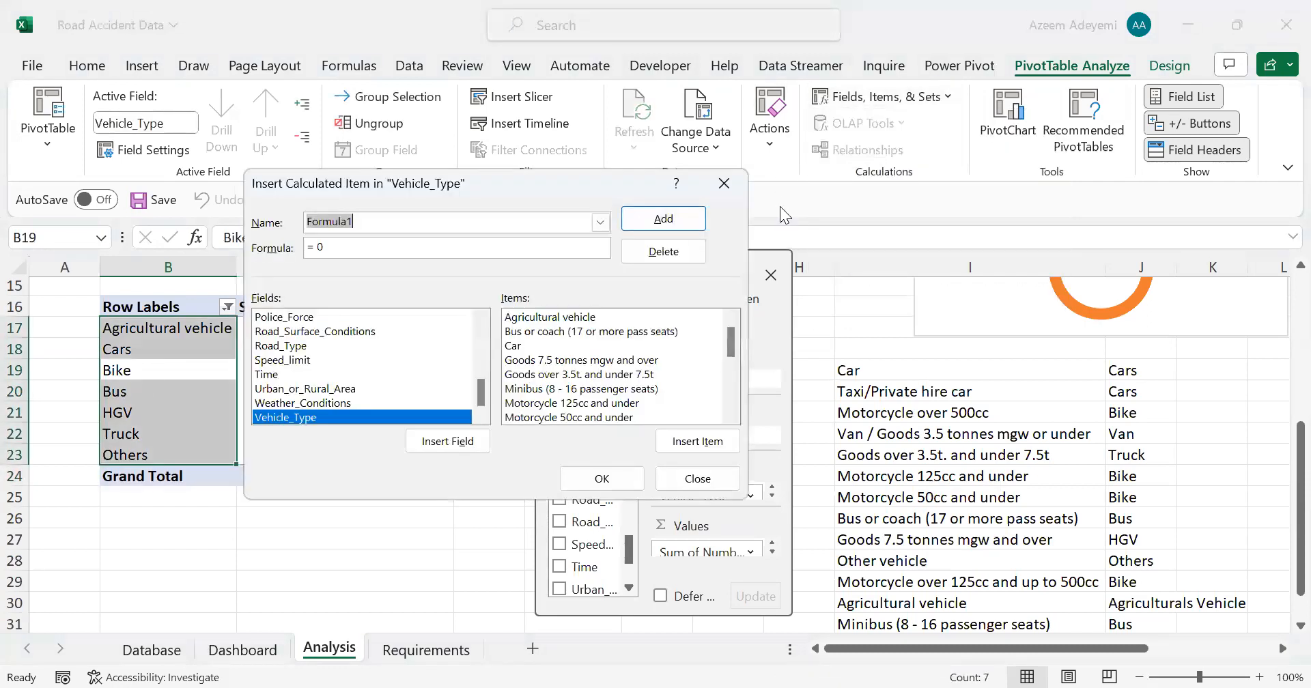
Step: Create a calculated item named Van in the Vehicle_Type field with the formula = 'Van / Goods 3.5 tonnes mgw or under'
{"action": "type", "text": "Van"}
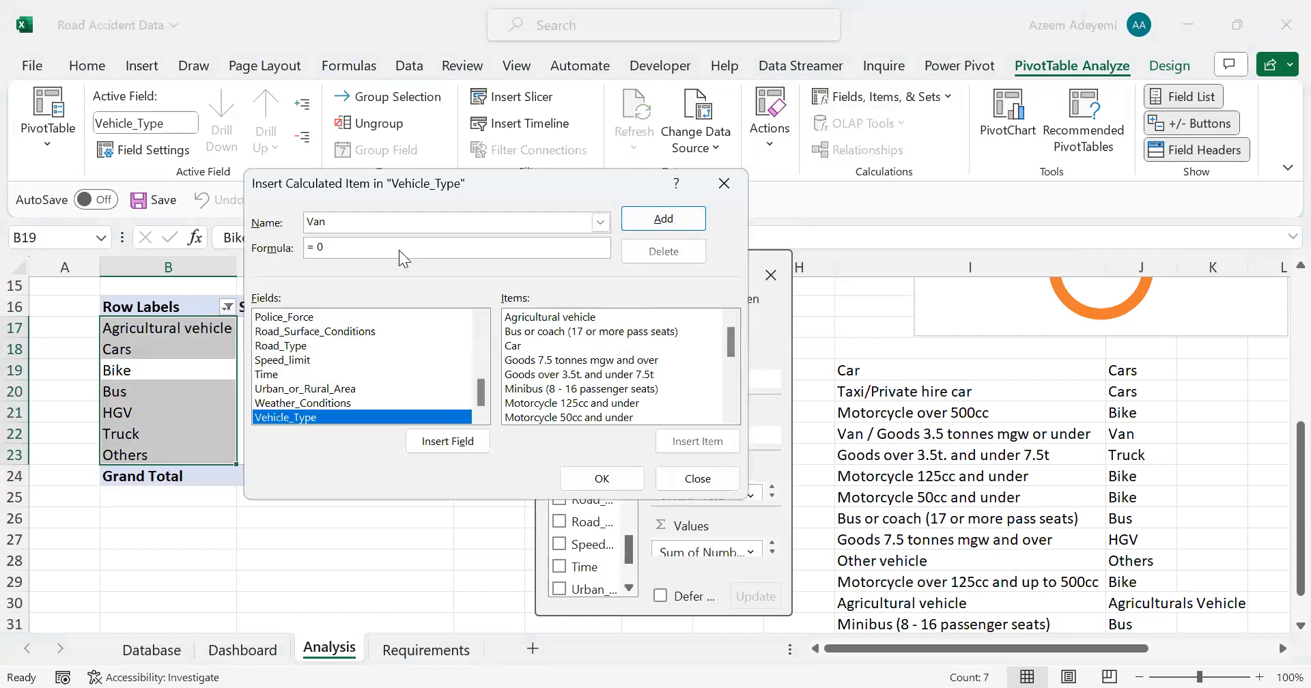
{"action": "key", "text": "BackSpace"}
{"action": "scroll", "coordinate": [711, 371], "scroll_direction": "down", "scroll_amount": 3}
{"action": "left_click", "coordinate": [655, 403]}
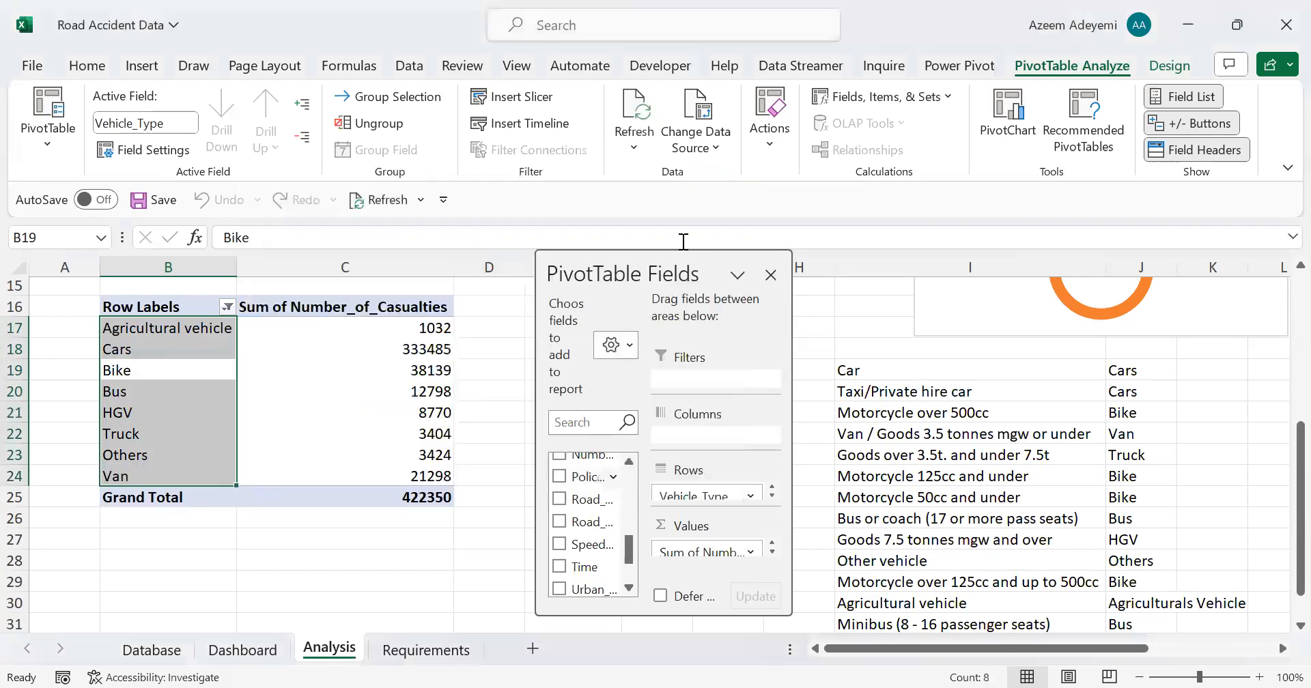
{"action": "left_click", "coordinate": [403, 327]}
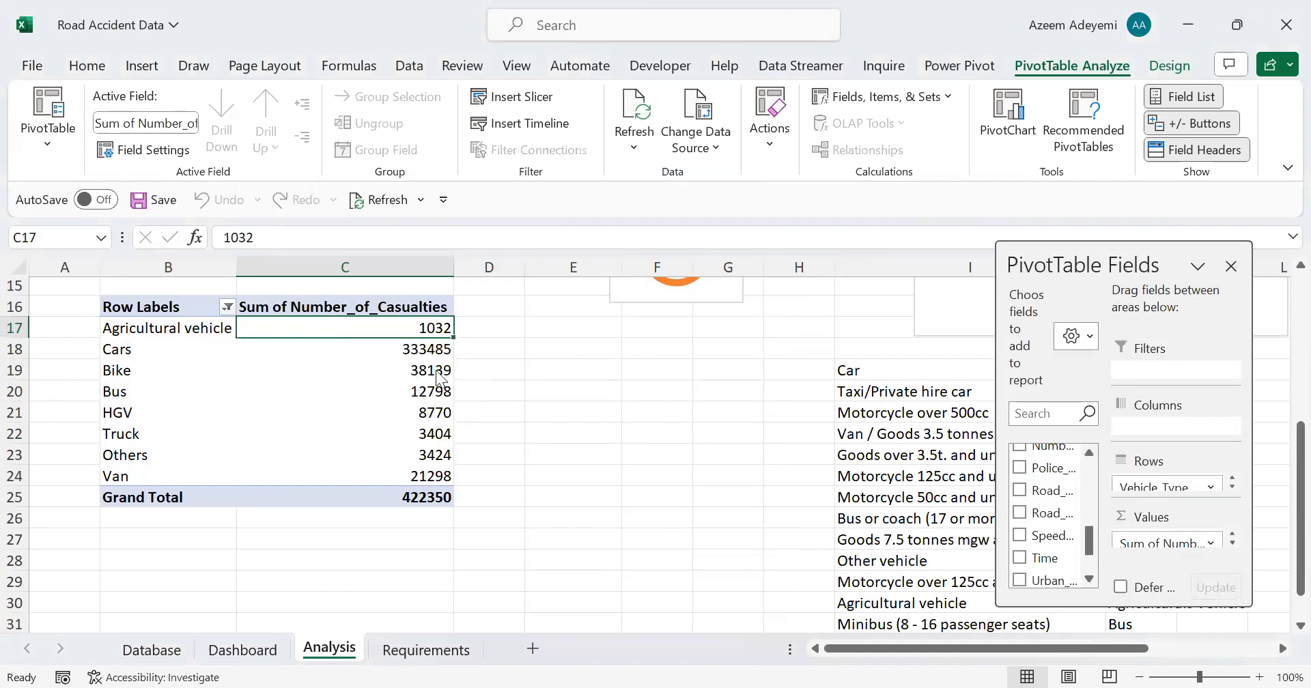
{"action": "right_click", "coordinate": [324, 329]}
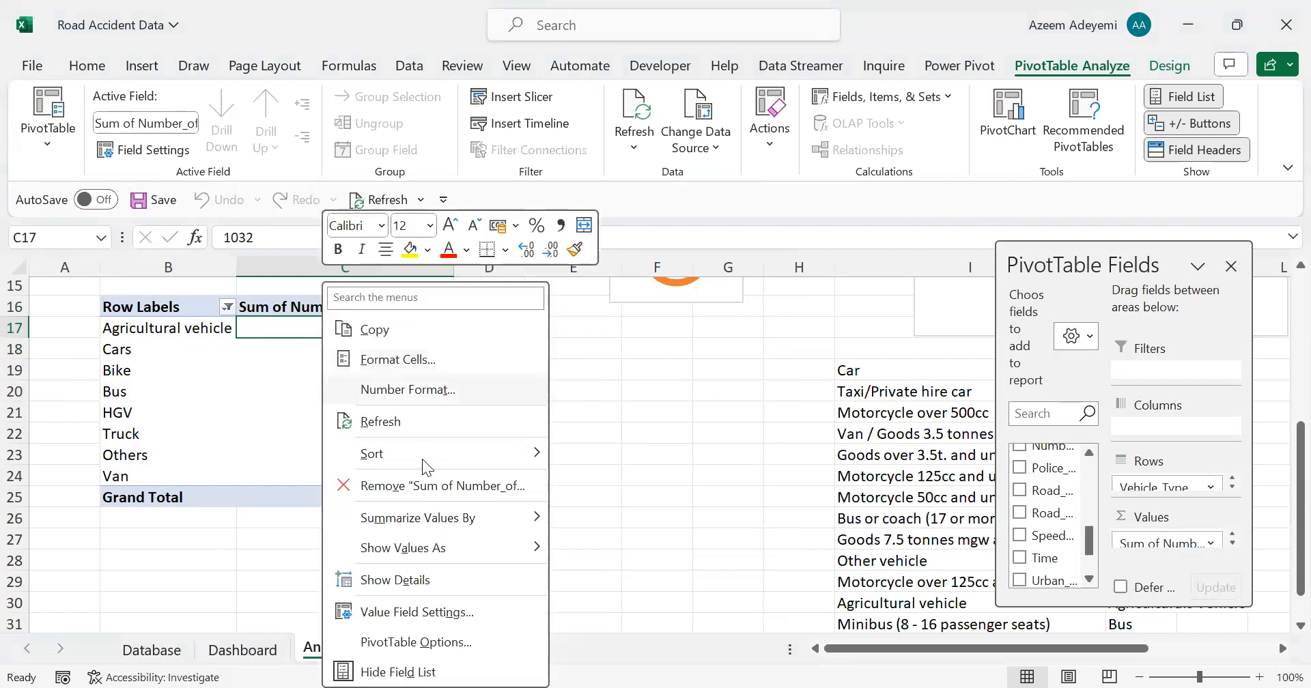
{"action": "mouse_move", "coordinate": [431, 495]}
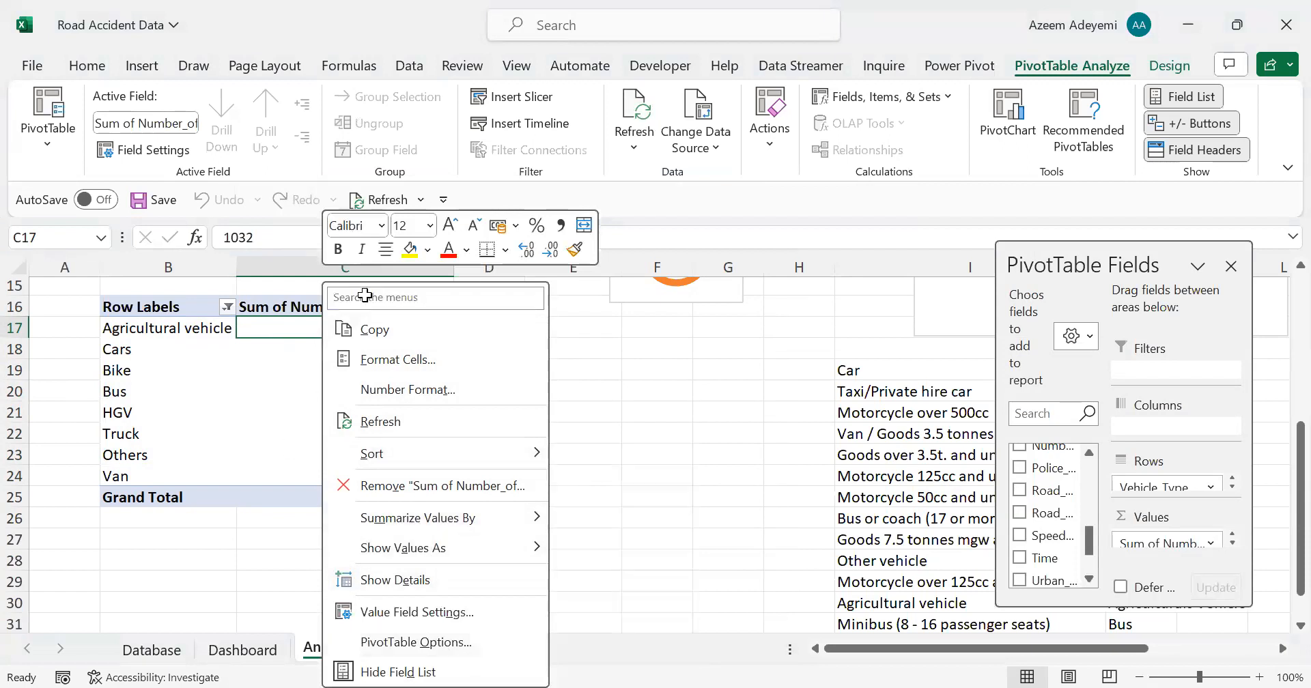
{"action": "key", "text": "Escape"}
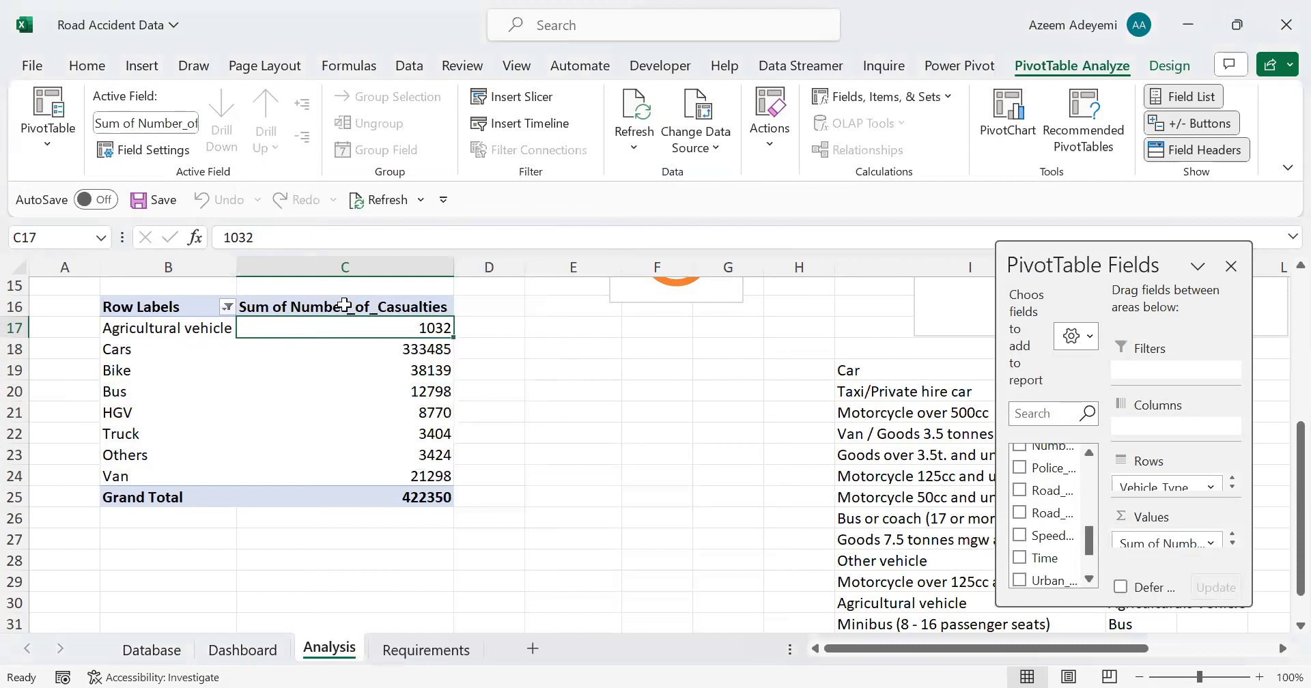
{"action": "right_click", "coordinate": [344, 305]}
{"action": "key", "text": "Escape"}
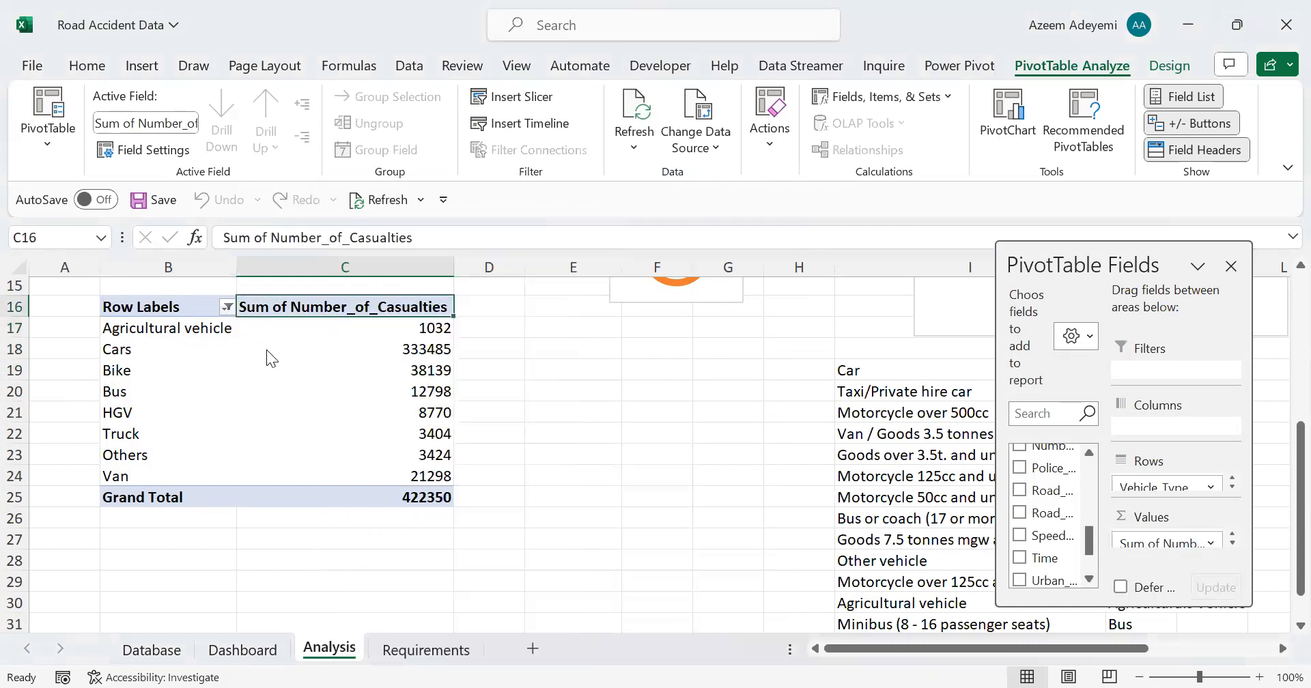
Step: Sort the vehicle type pivot table by Sum of Number_of_Casualties from largest to smallest
{"action": "left_click", "coordinate": [267, 350]}
{"action": "right_click", "coordinate": [266, 350]}
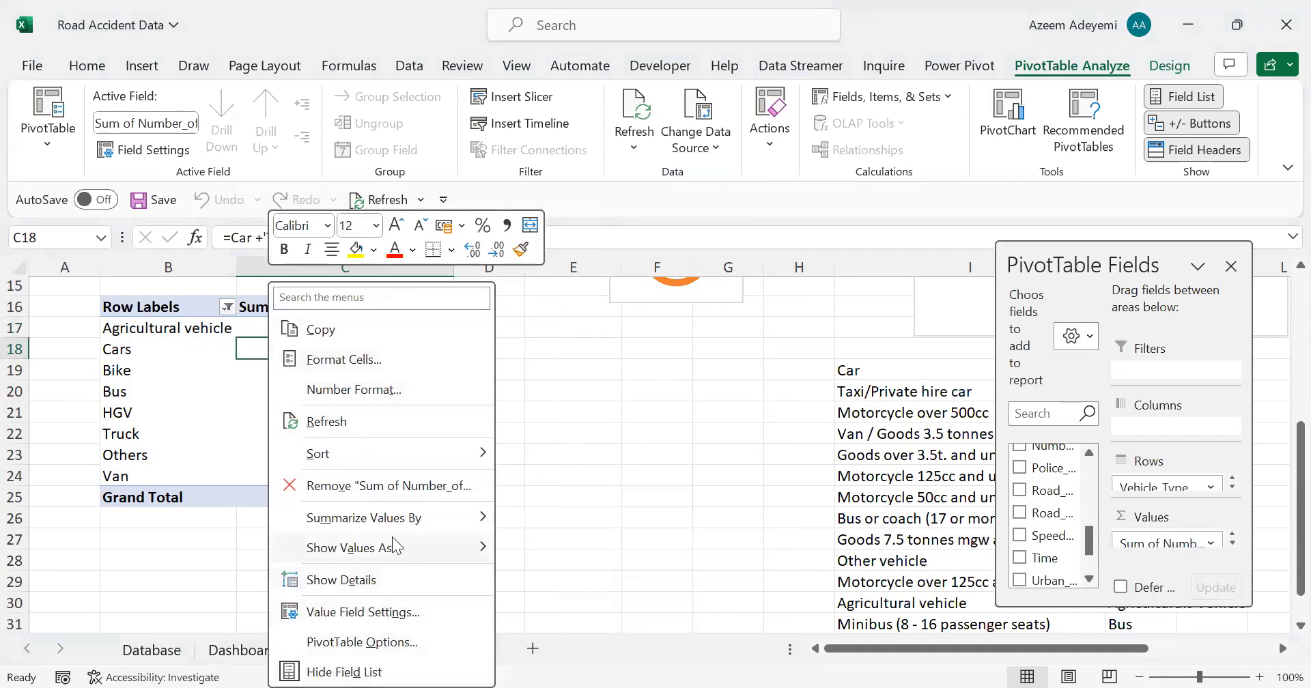
{"action": "mouse_move", "coordinate": [444, 453]}
{"action": "left_click", "coordinate": [568, 485]}
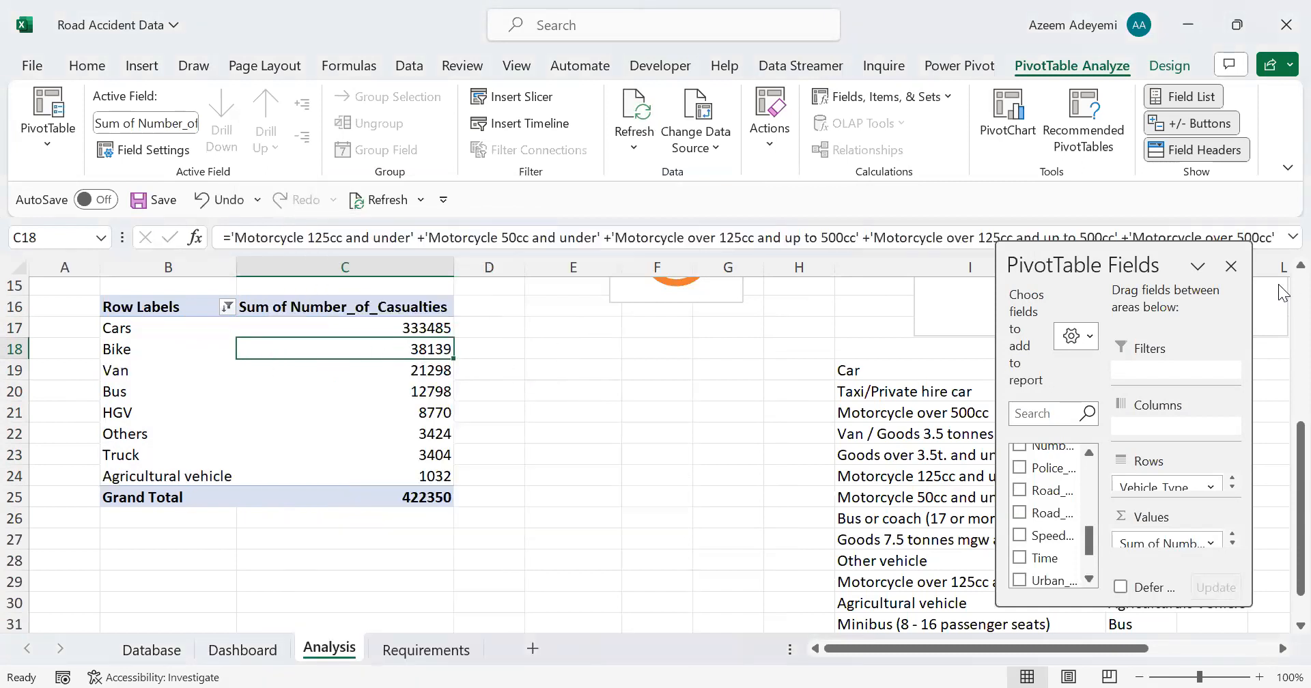
Step: Enter the heading Maximum Vehicle Type in cell E18, with the row labels Cars in E19 and Others in E20
{"action": "scroll", "coordinate": [1278, 317], "scroll_direction": "up", "scroll_amount": 4}
{"action": "scroll", "coordinate": [1279, 328], "scroll_direction": "up", "scroll_amount": 1}
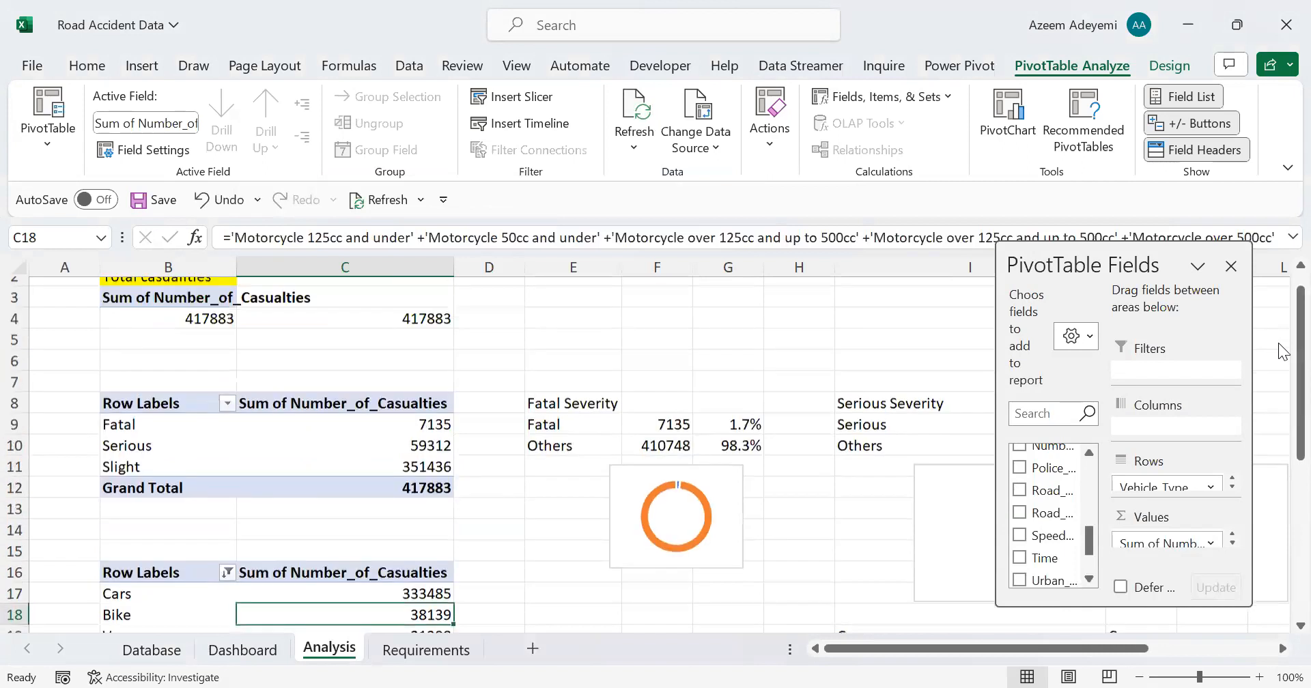
{"action": "scroll", "coordinate": [1279, 344], "scroll_direction": "up", "scroll_amount": 1}
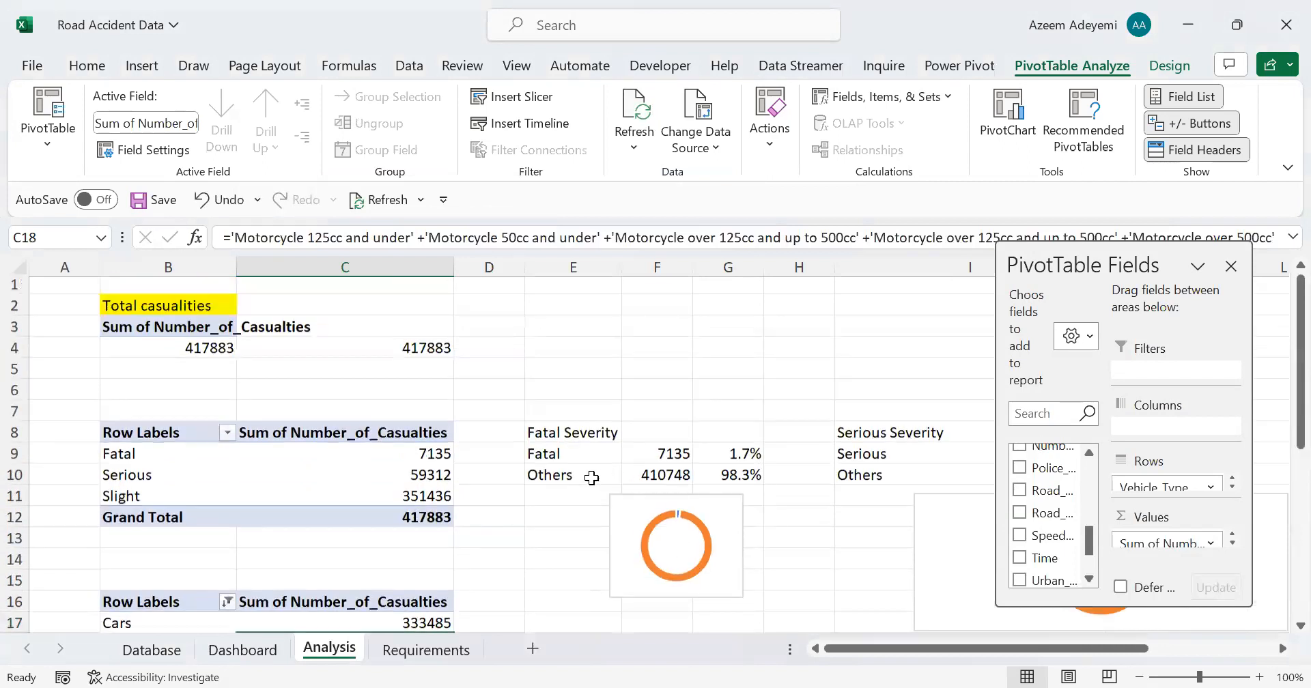
{"action": "scroll", "coordinate": [591, 479], "scroll_direction": "down", "scroll_amount": 2}
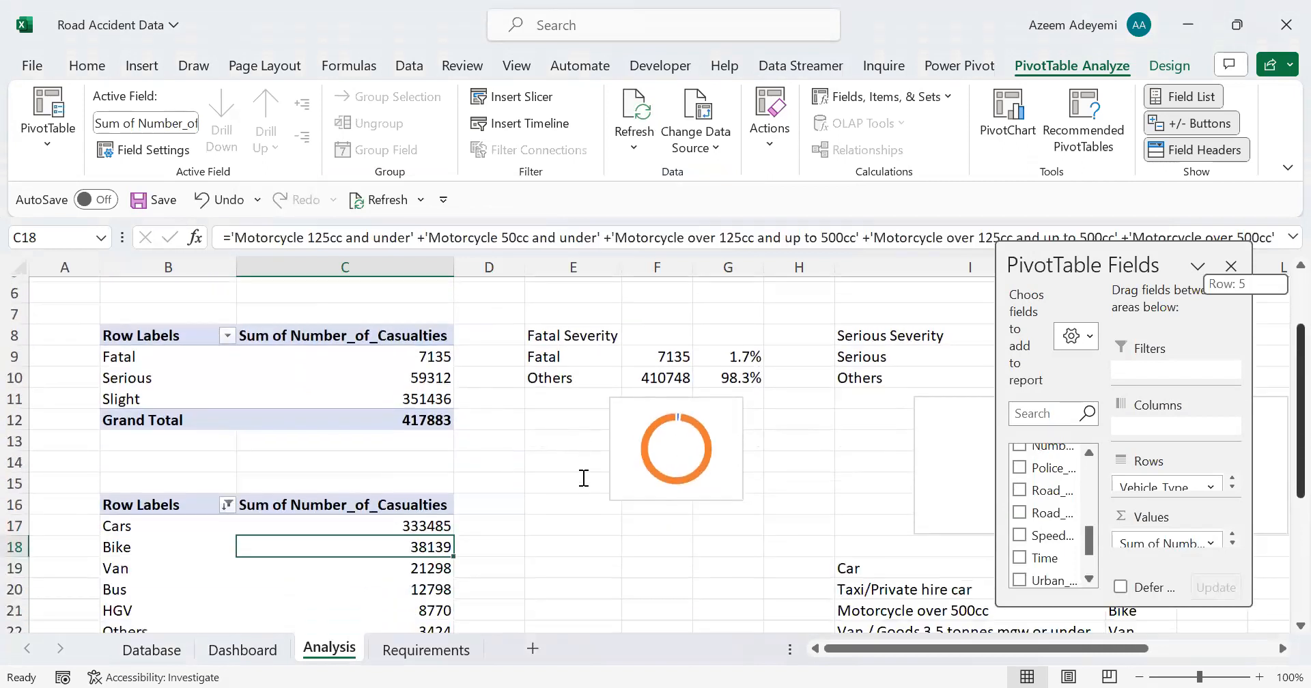
{"action": "scroll", "coordinate": [584, 478], "scroll_direction": "down", "scroll_amount": 1}
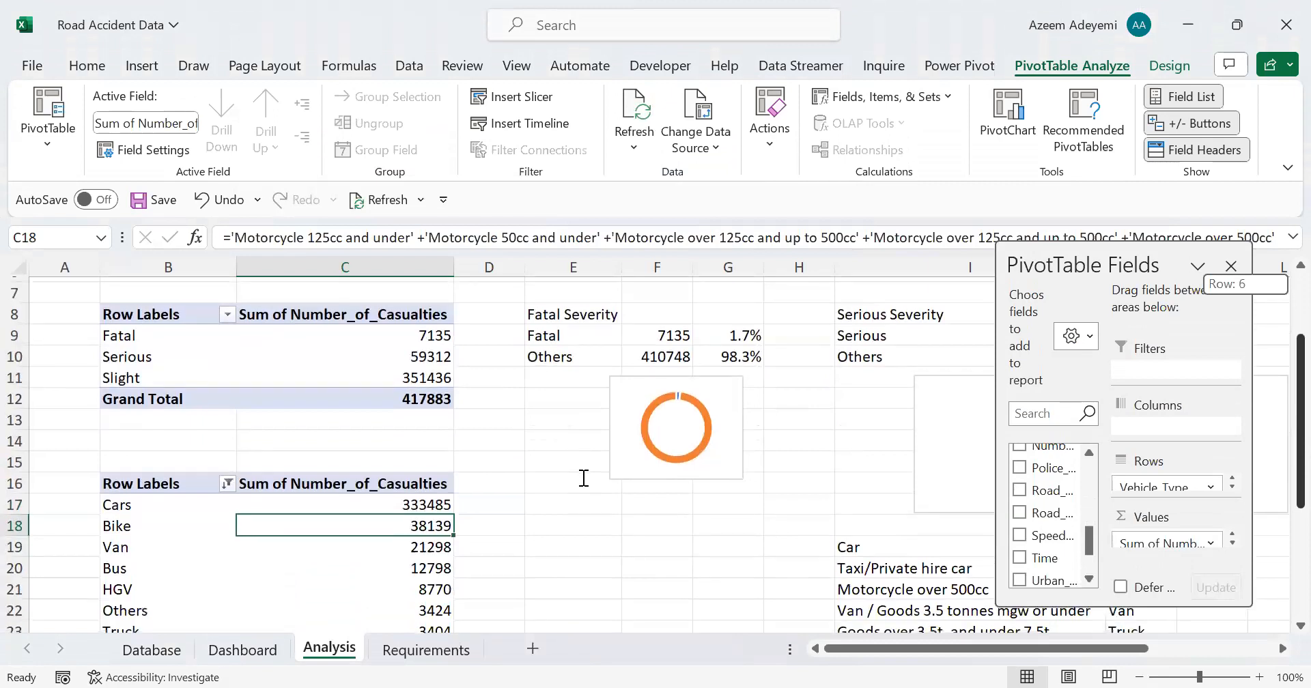
{"action": "scroll", "coordinate": [584, 478], "scroll_direction": "down", "scroll_amount": 1}
{"action": "left_click", "coordinate": [584, 478]}
{"action": "type", "text": "Maxim"}
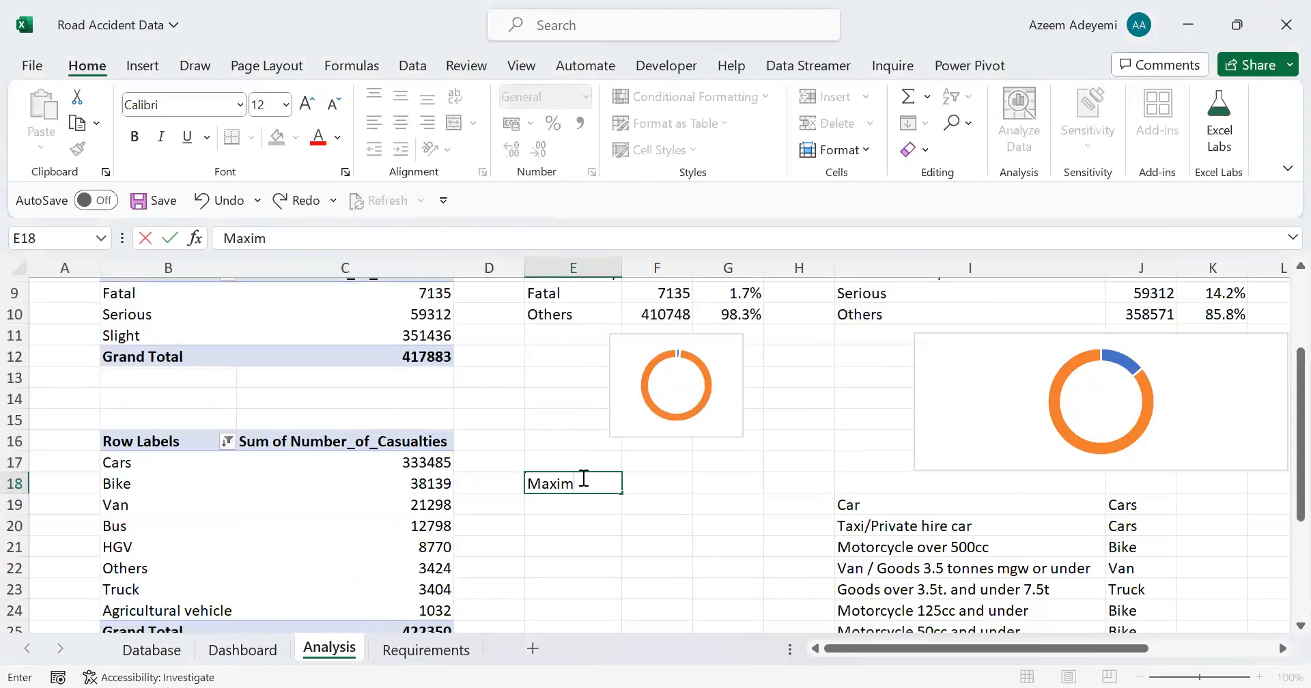
{"action": "type", "text": "um Vehicle Ty"}
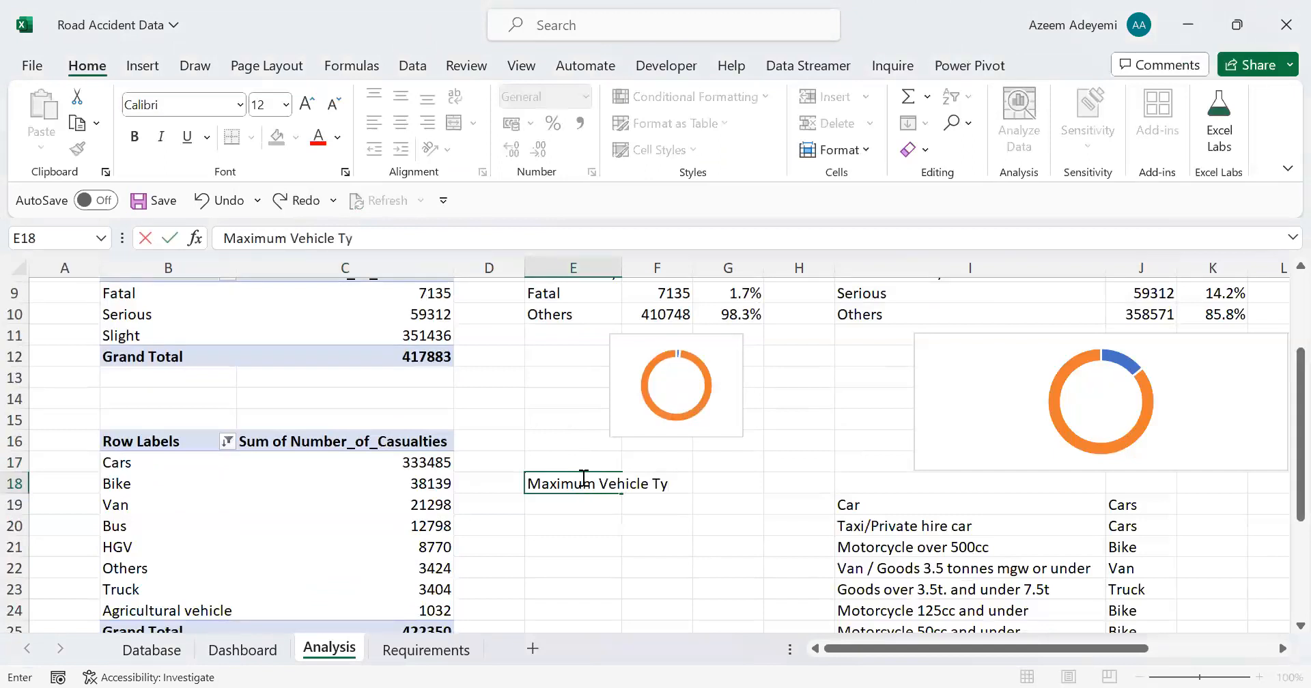
{"action": "type", "text": "pe"}
{"action": "key", "text": "Return"}
{"action": "type", "text": "Cars"}
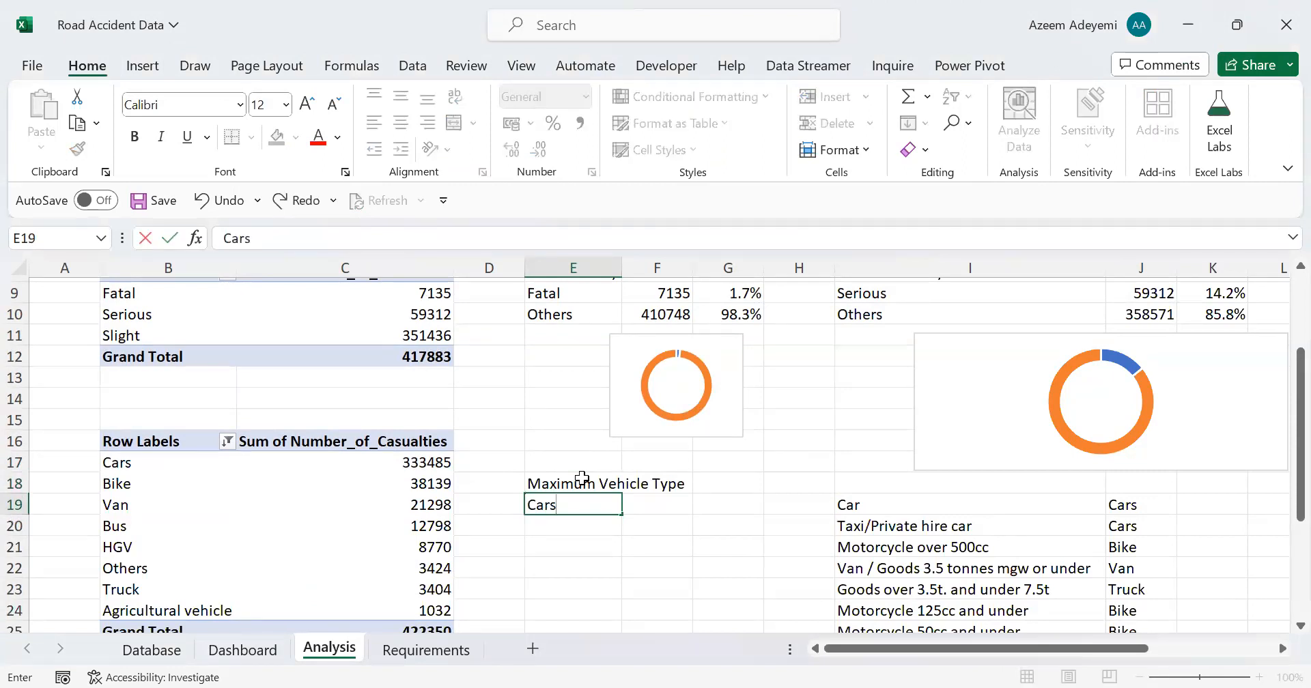
{"action": "key", "text": "Return"}
{"action": "type", "text": "Others"}
Step: Link F19 of the Maximum Vehicle Type table to the Cars casualties total in the vehicle type pivot table
{"action": "key", "text": "Right"}
{"action": "key", "text": "Up"}
{"action": "type", "text": "="}
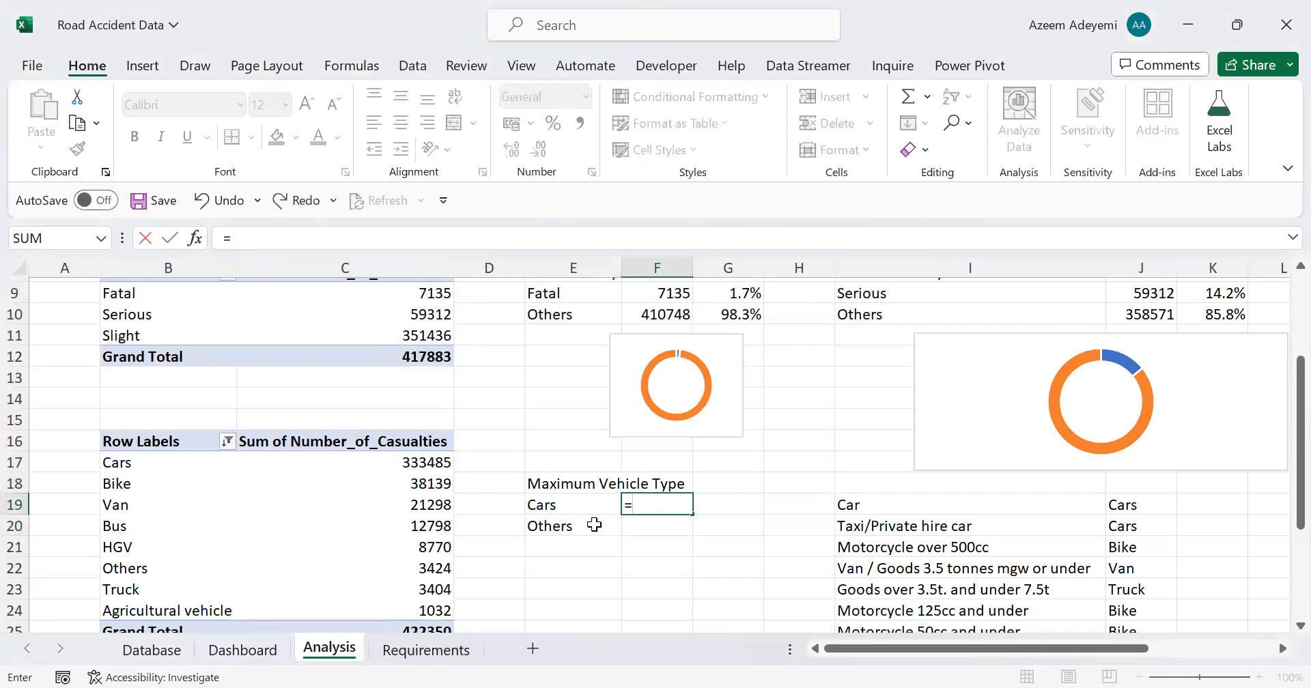
{"action": "key", "text": "Left"}
{"action": "key", "text": "Left"}
{"action": "key", "text": "Left"}
{"action": "key", "text": "Up"}
{"action": "key", "text": "Up"}
{"action": "key", "text": "Return"}
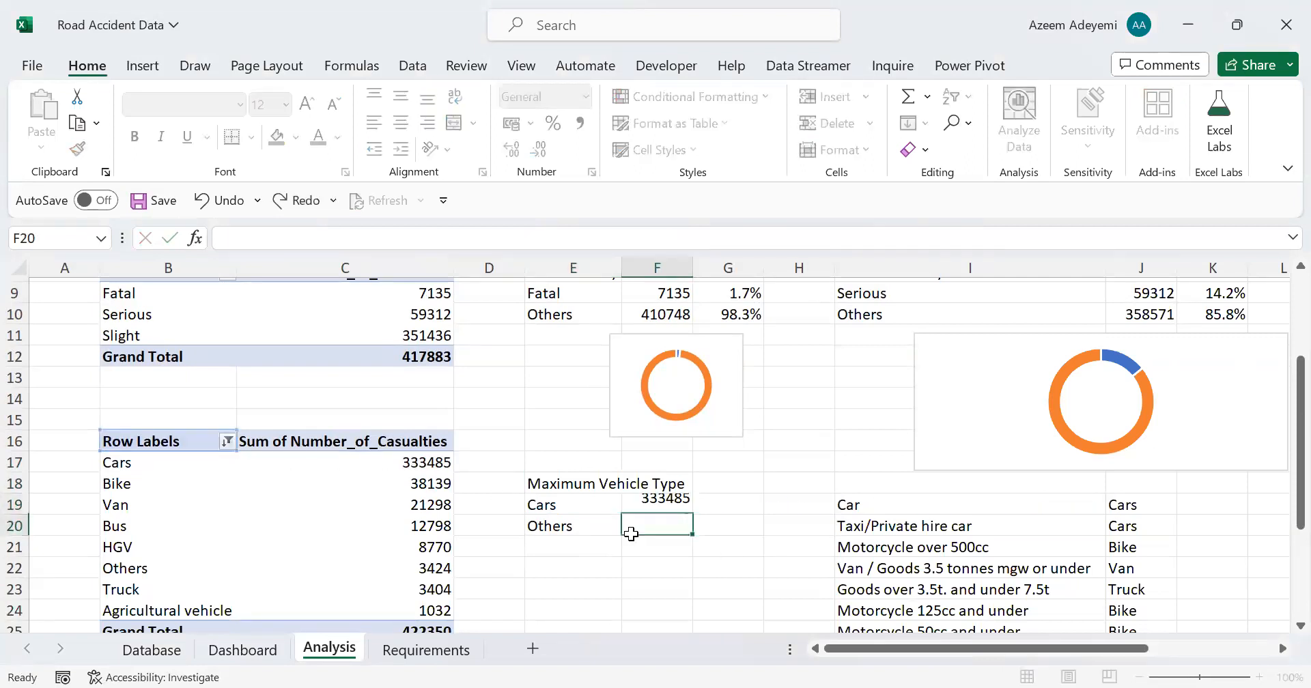
Step: In F20, add up the pivot table casualties for Bike, Van, Bus, HGV, Others, Truck and Agricultural vehicle
{"action": "type", "text": "="}
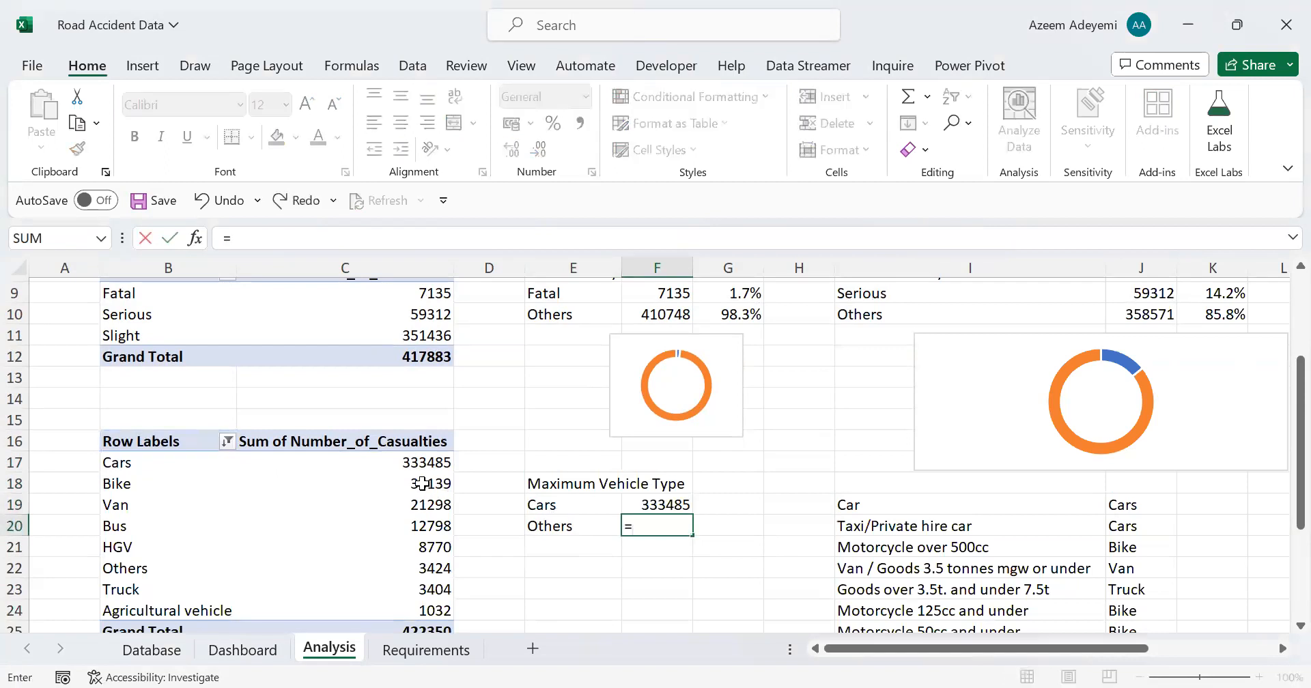
{"action": "left_click", "coordinate": [422, 483]}
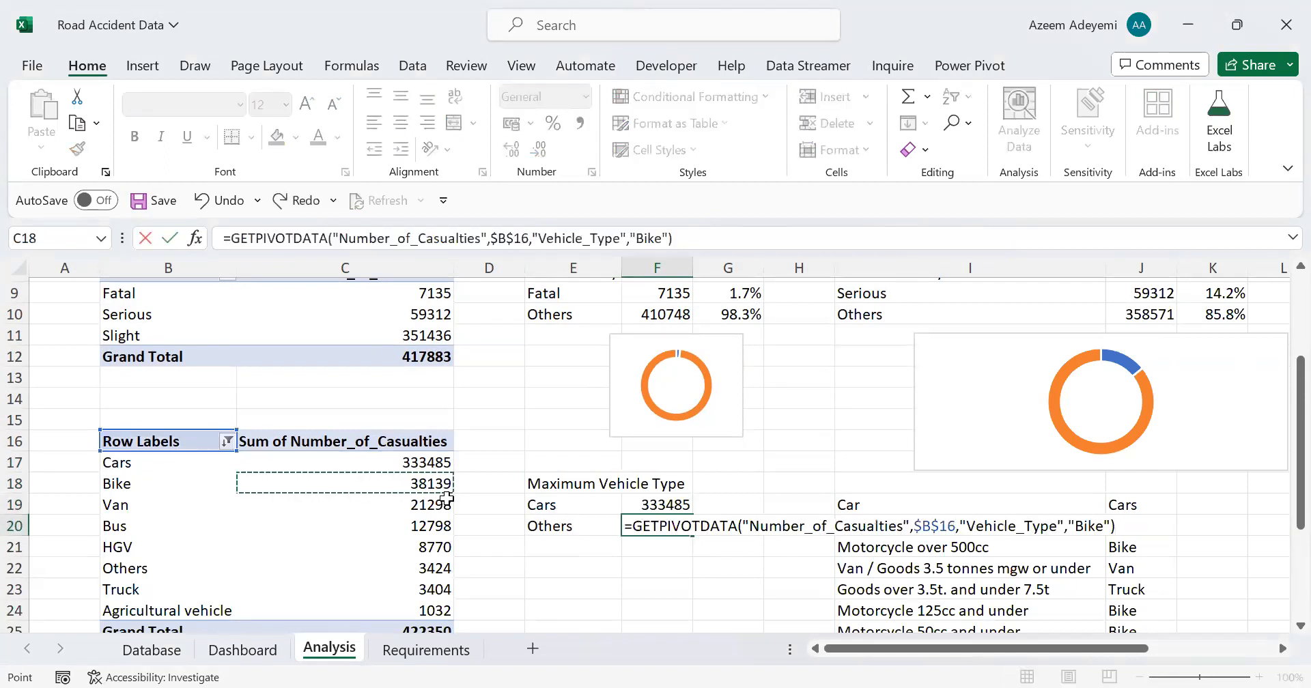
{"action": "type", "text": "+"}
{"action": "left_click", "coordinate": [423, 506]}
{"action": "type", "text": "+"}
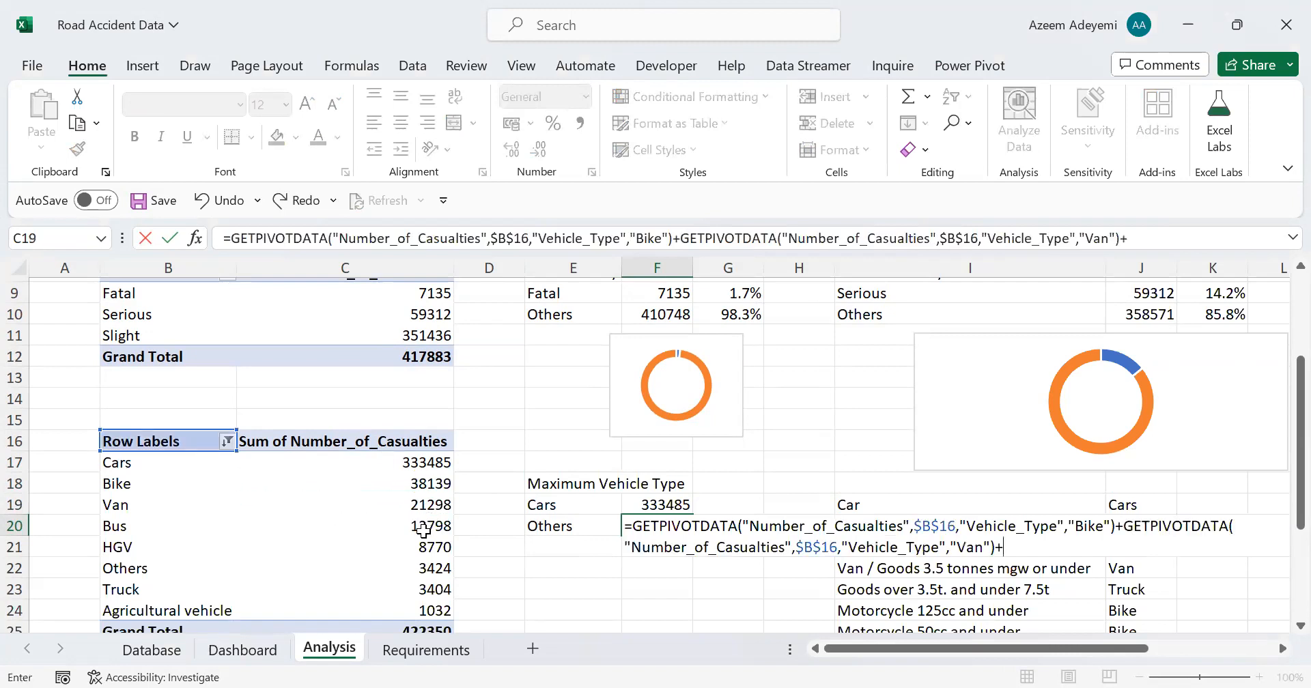
{"action": "left_click", "coordinate": [422, 528]}
{"action": "type", "text": "+"}
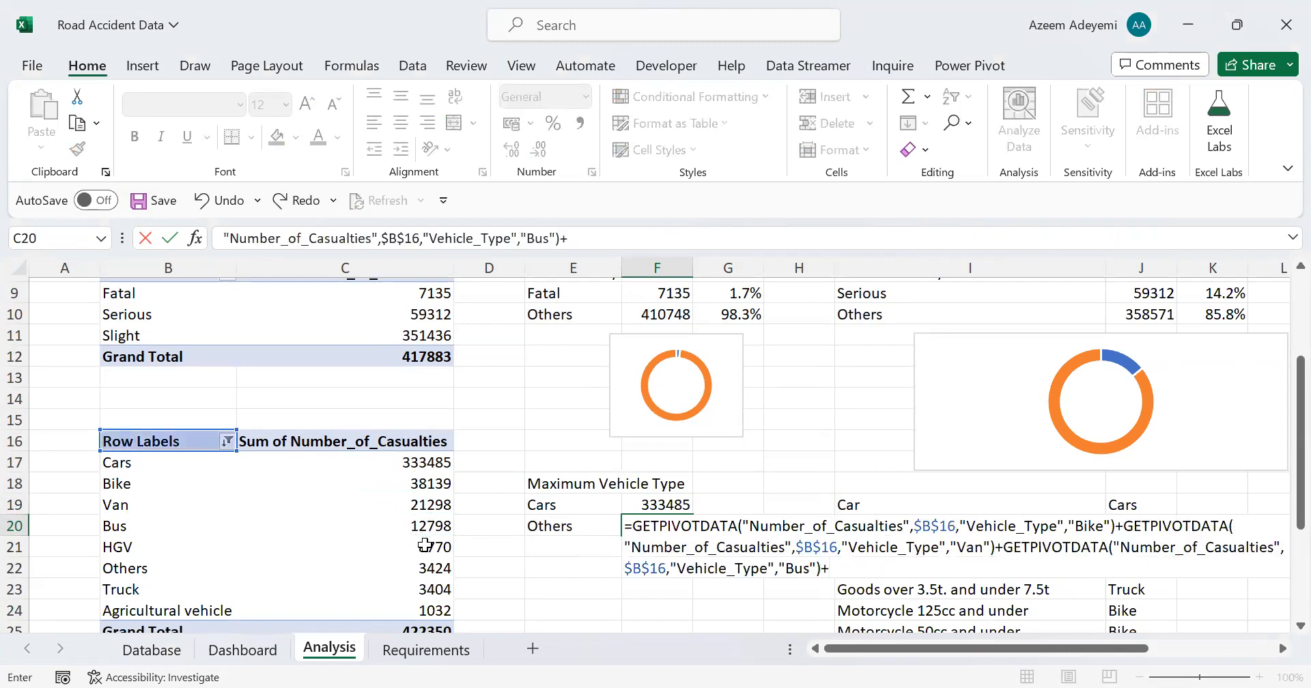
{"action": "left_click", "coordinate": [424, 547]}
{"action": "type", "text": "+"}
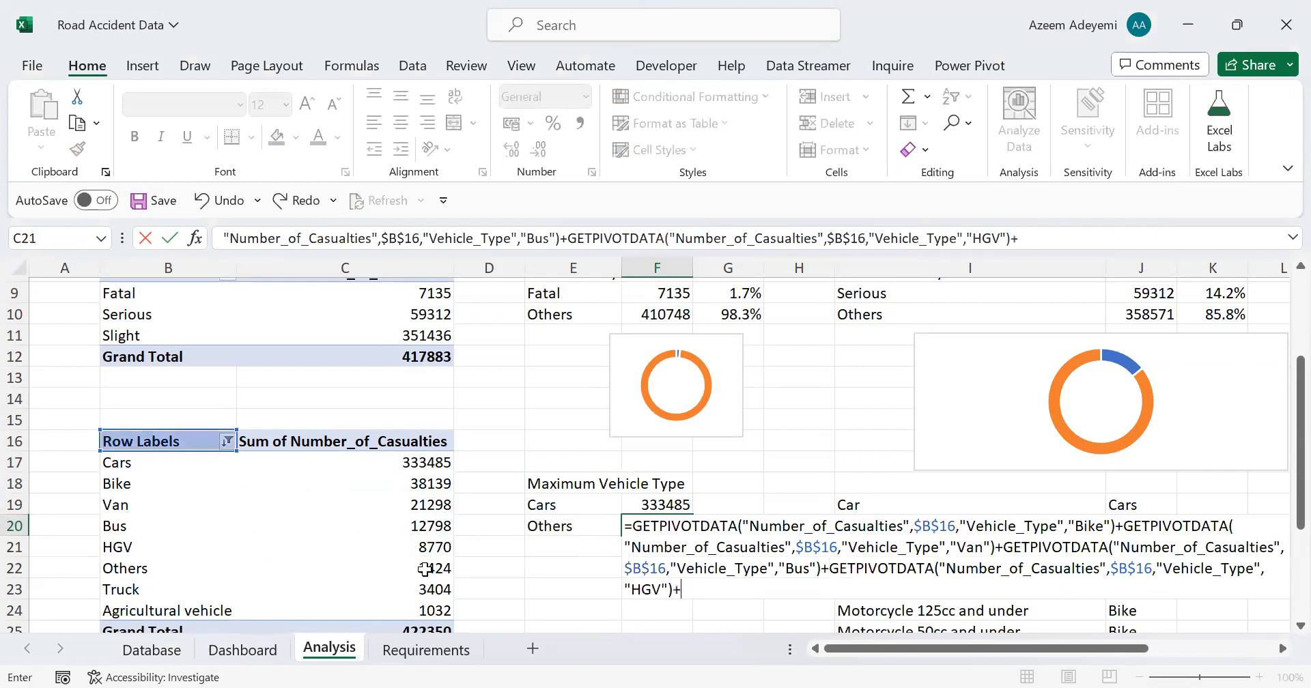
{"action": "left_click", "coordinate": [425, 569]}
{"action": "type", "text": "+"}
{"action": "left_click", "coordinate": [424, 589]}
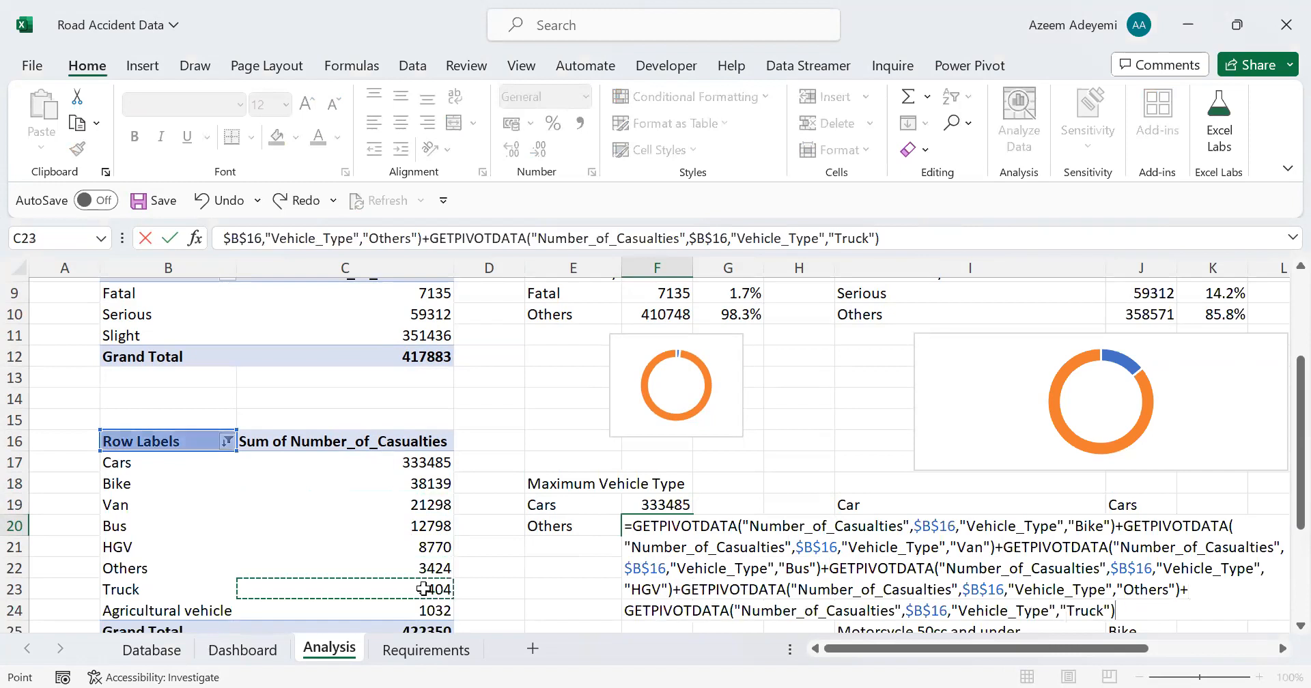
{"action": "type", "text": "+"}
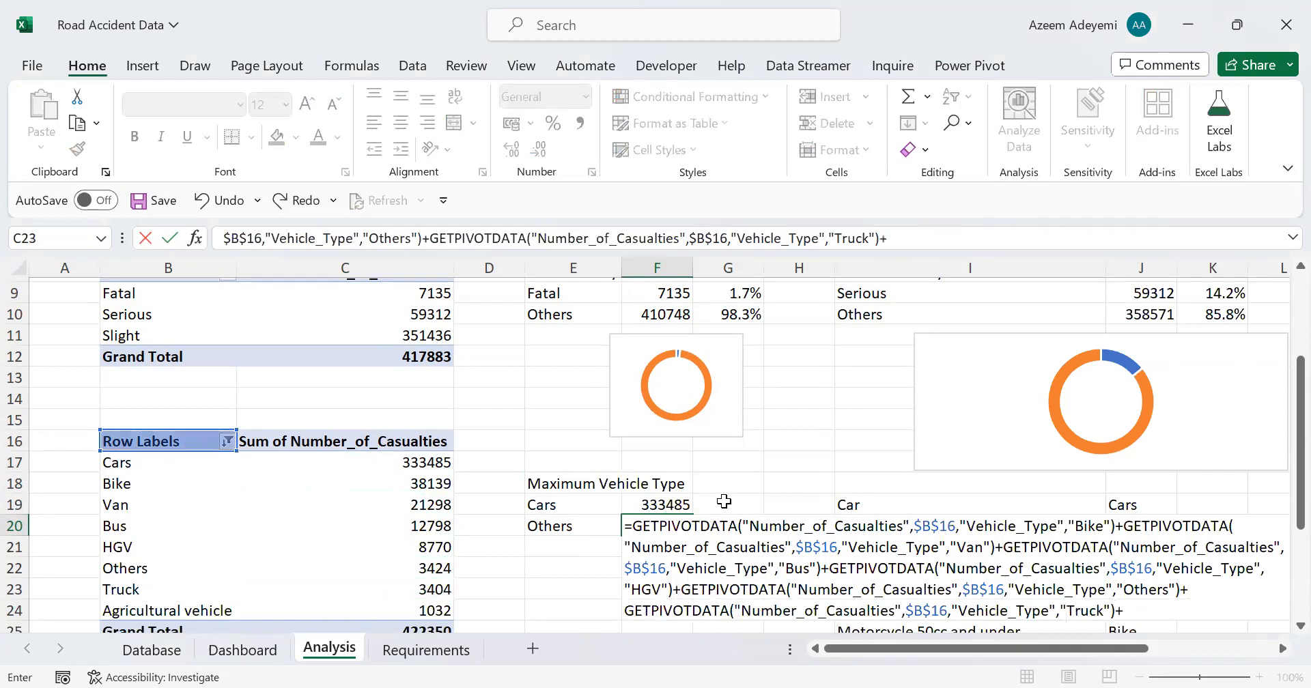
{"action": "left_click", "coordinate": [424, 610]}
{"action": "key", "text": "Return"}
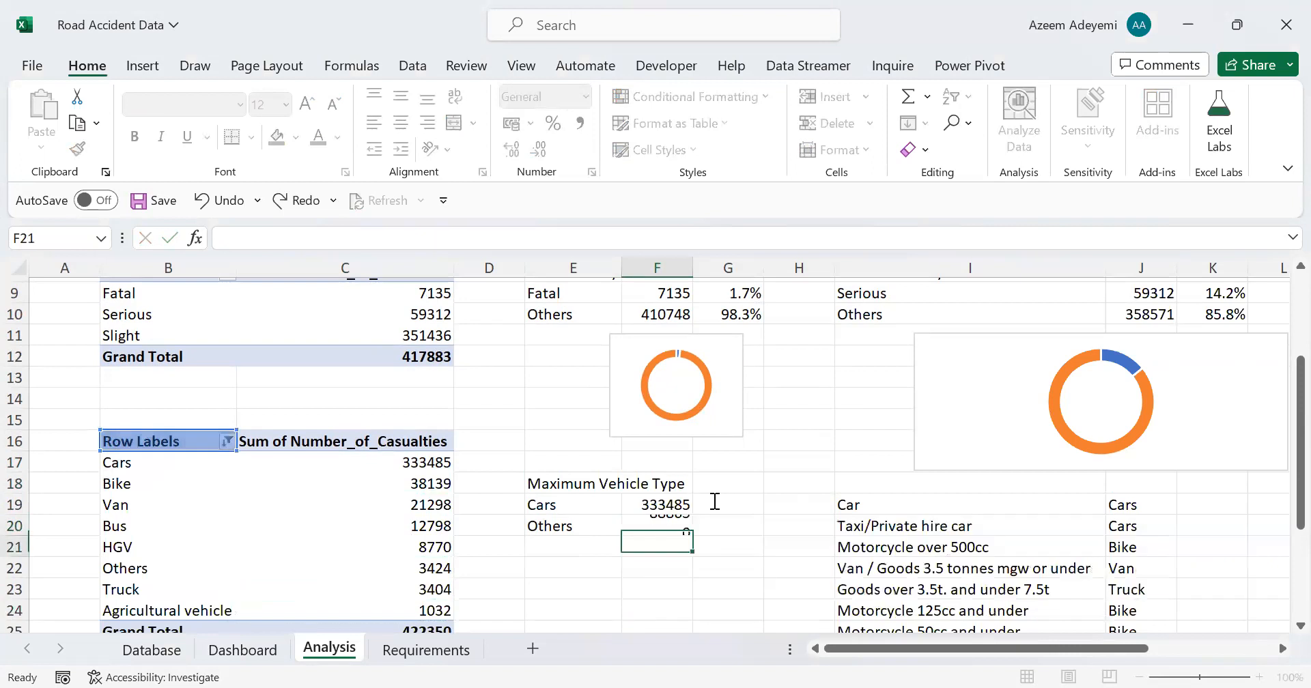
Step: Calculate the Cars share in G19 with =F19/(F19+F20) and format it as a percentage with one decimal place
{"action": "key", "text": "Up"}
{"action": "key", "text": "Up"}
{"action": "key", "text": "Right"}
{"action": "type", "text": "="}
{"action": "left_click", "coordinate": [671, 505]}
{"action": "type", "text": "/("}
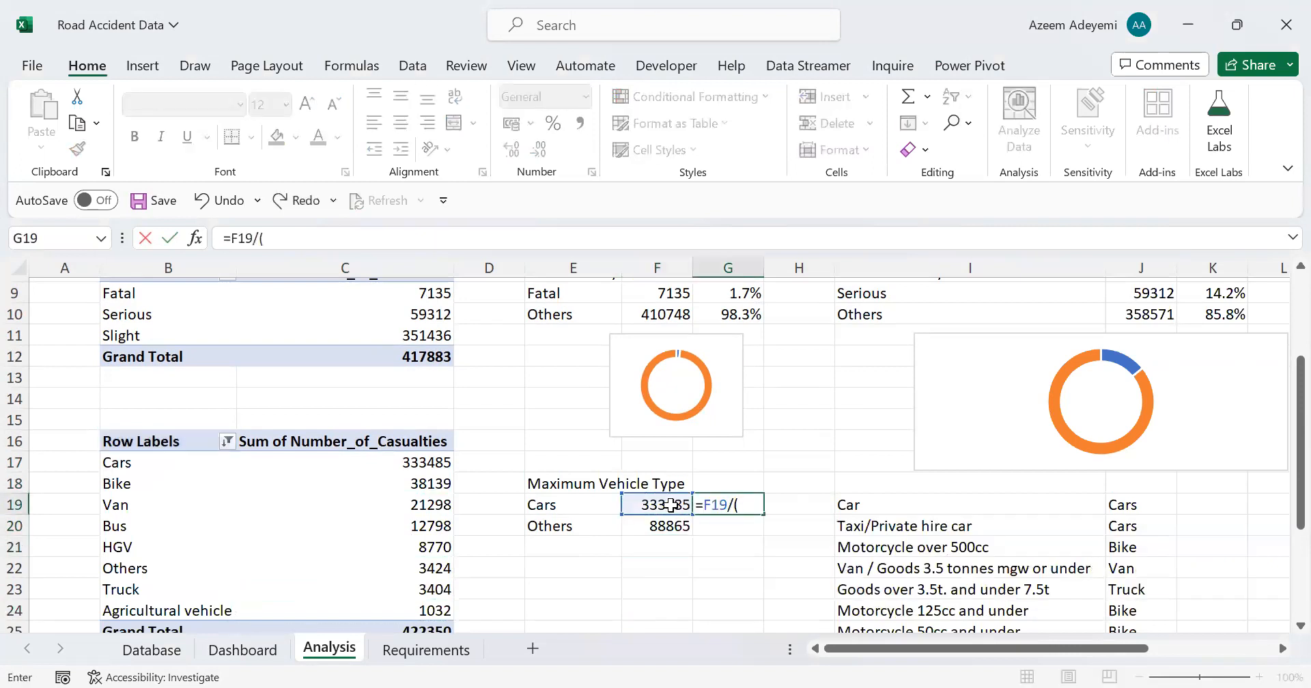
{"action": "left_click", "coordinate": [671, 504]}
{"action": "type", "text": "+"}
{"action": "left_click", "coordinate": [670, 527]}
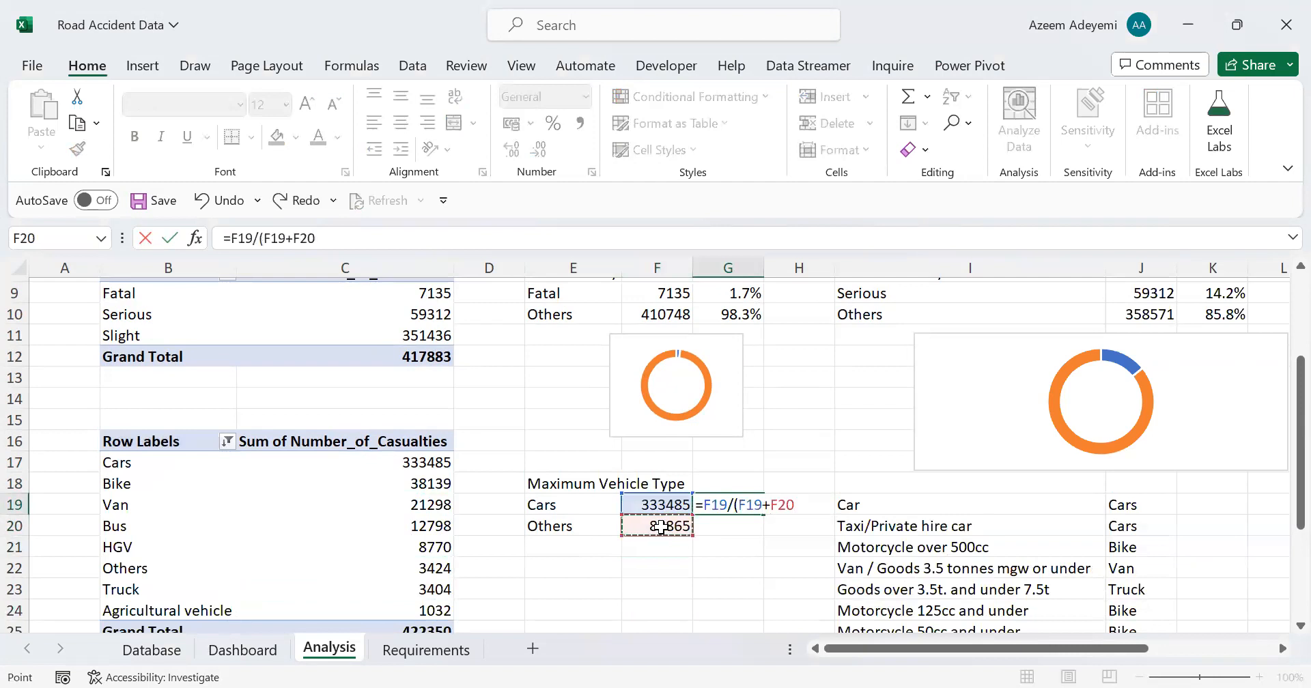
{"action": "type", "text": ")"}
{"action": "key", "text": "Return"}
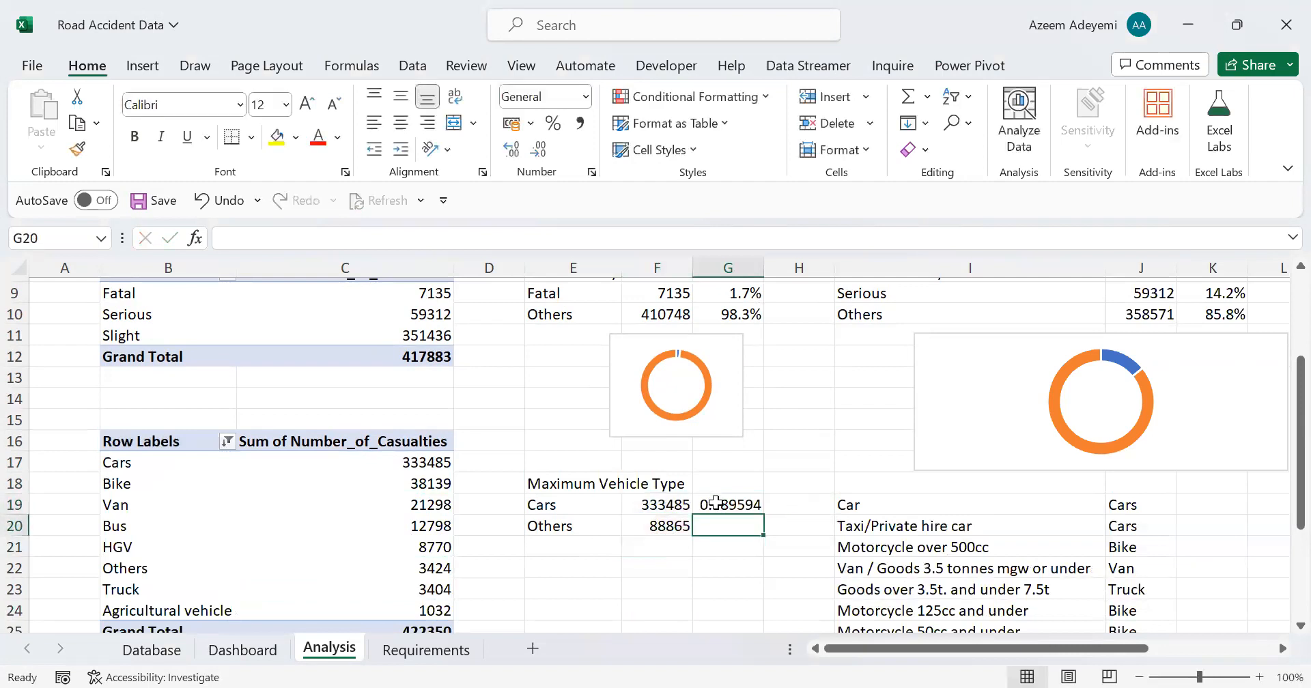
{"action": "key", "text": "Up"}
{"action": "left_click", "coordinate": [554, 123]}
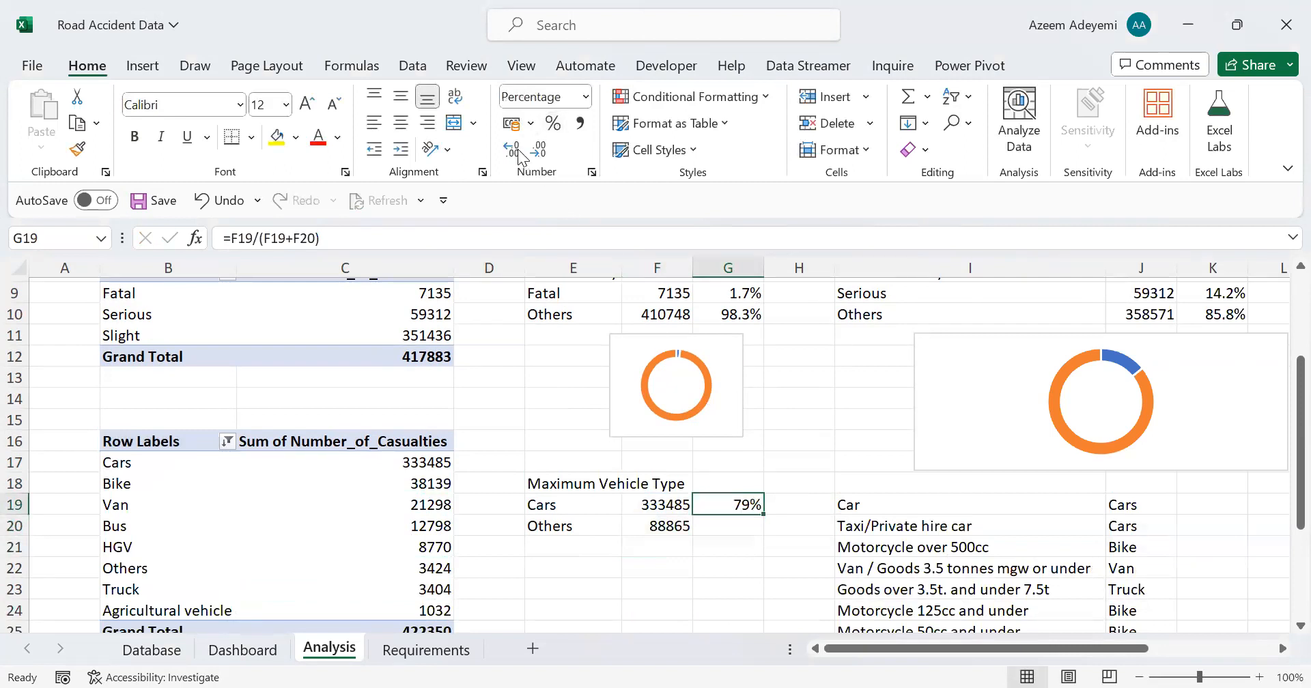
{"action": "left_click", "coordinate": [518, 148]}
Step: Calculate the Others share in G20 with =F20/(F20+F19) and format it as a percentage with one decimal place
{"action": "left_click", "coordinate": [718, 523]}
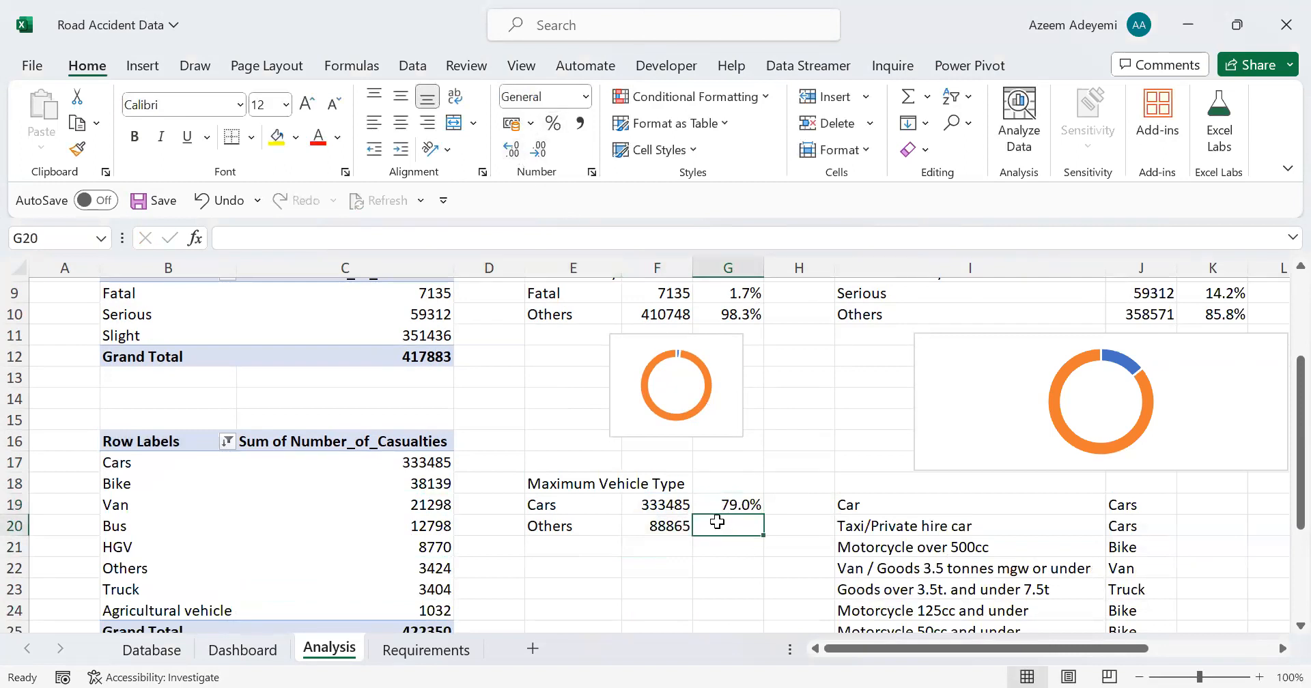
{"action": "type", "text": "="}
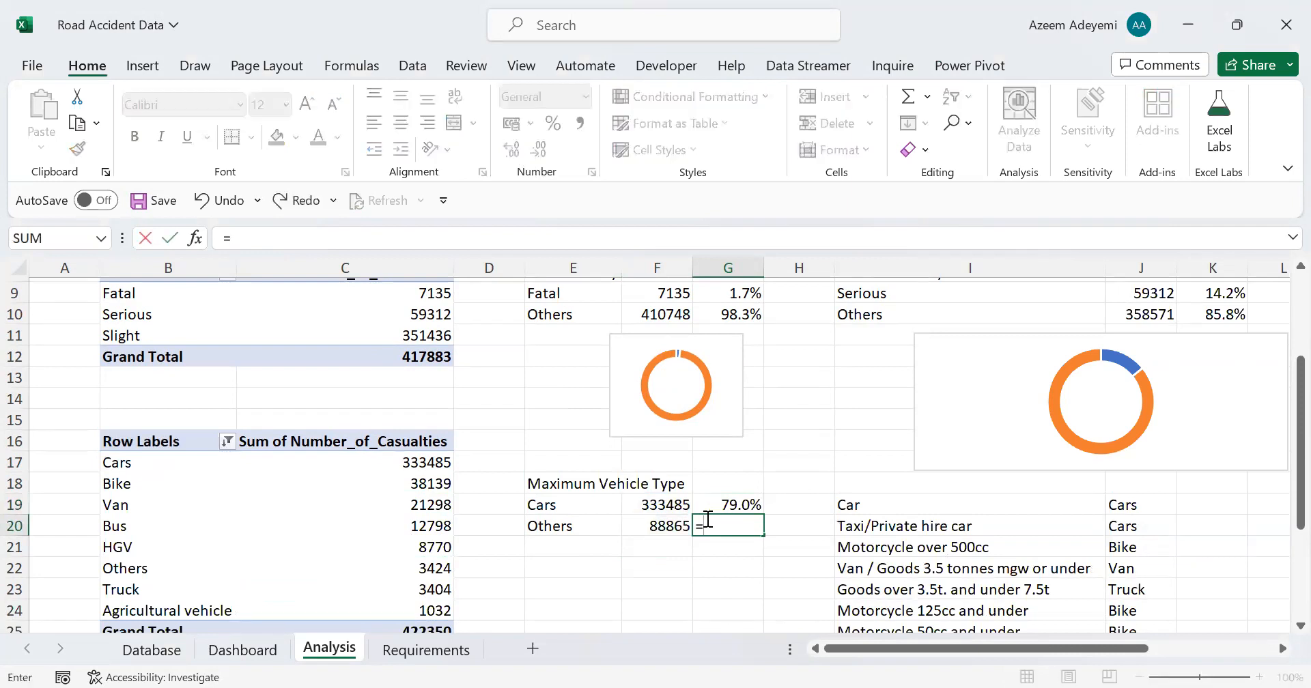
{"action": "left_click", "coordinate": [668, 526]}
{"action": "type", "text": "/"}
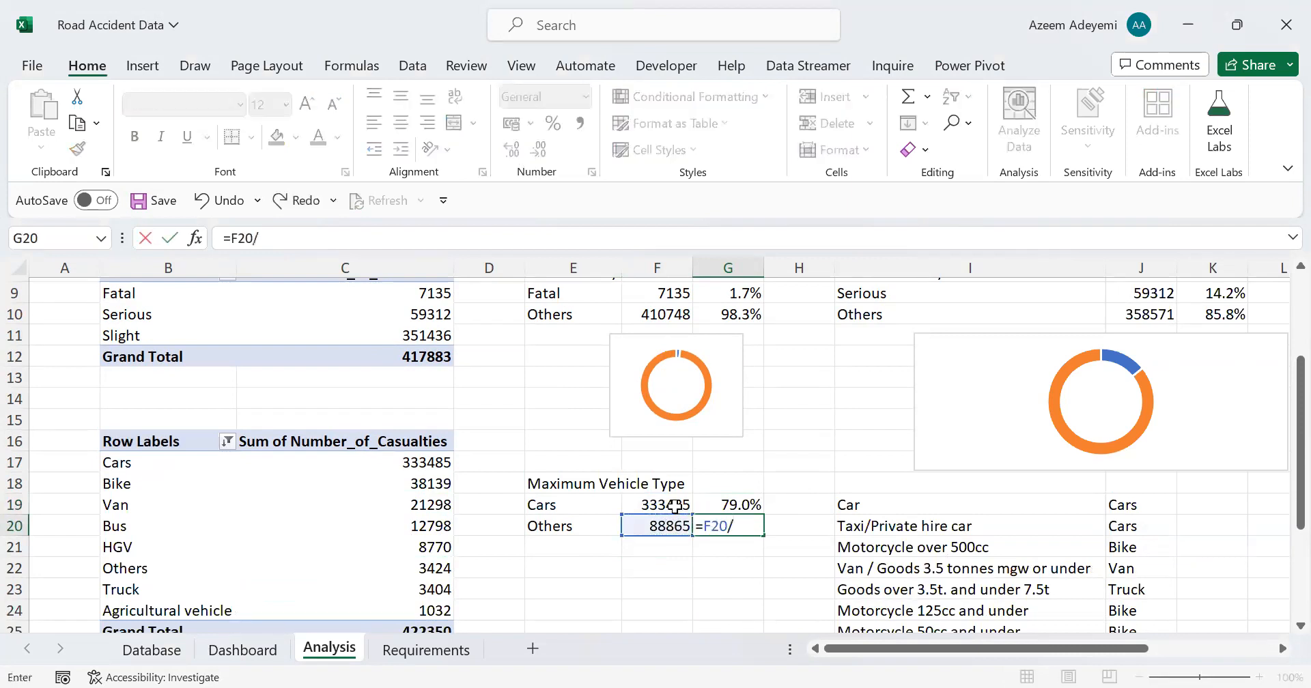
{"action": "type", "text": "("}
{"action": "left_click", "coordinate": [659, 521]}
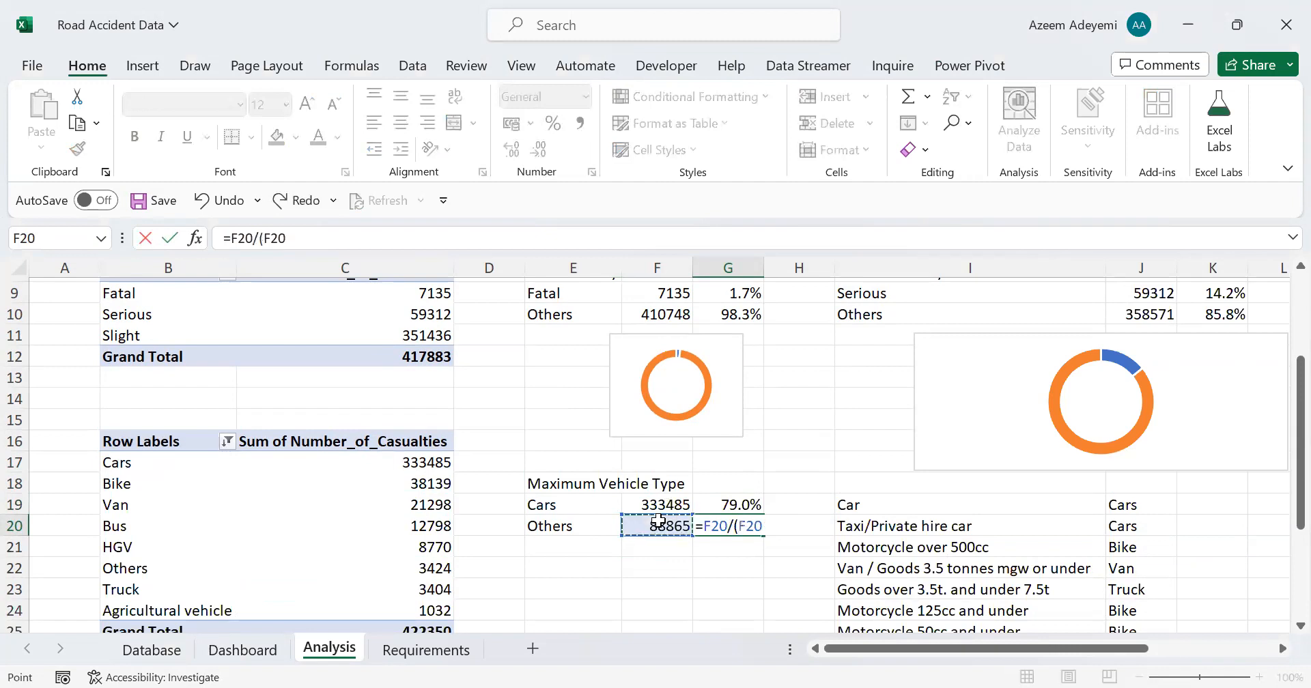
{"action": "type", "text": "+"}
{"action": "left_click", "coordinate": [656, 504]}
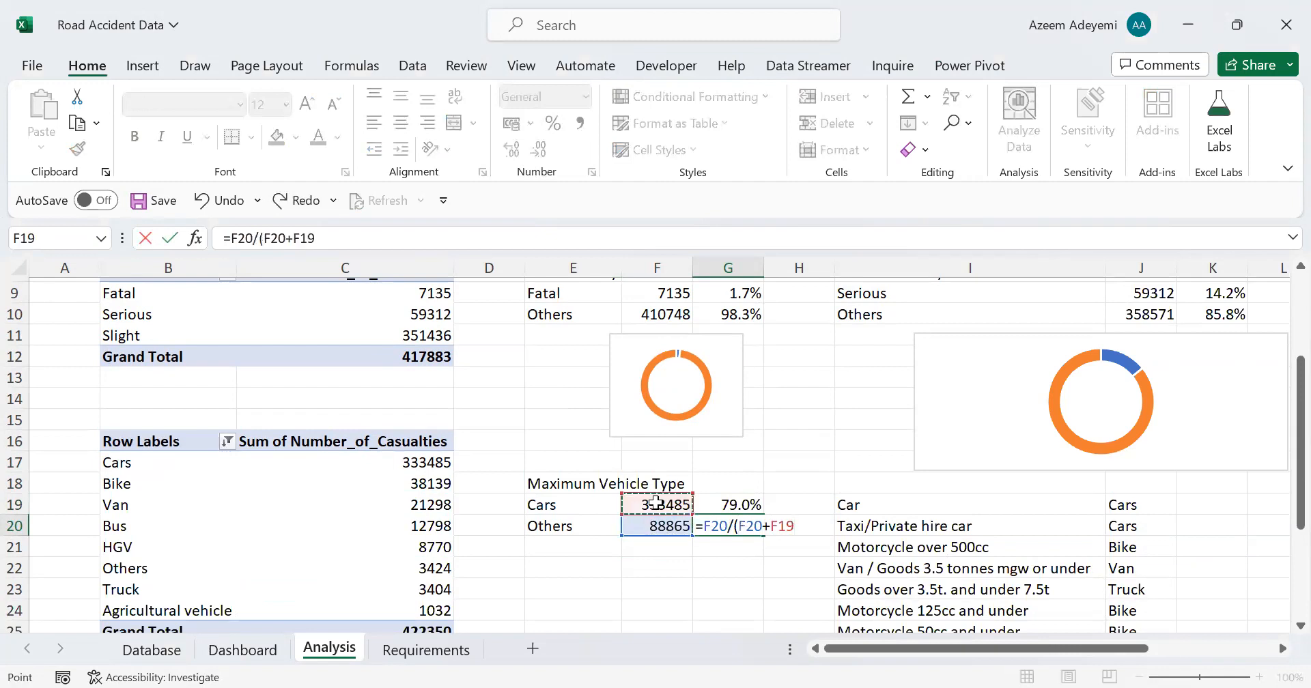
{"action": "type", "text": ")"}
{"action": "key", "text": "Return"}
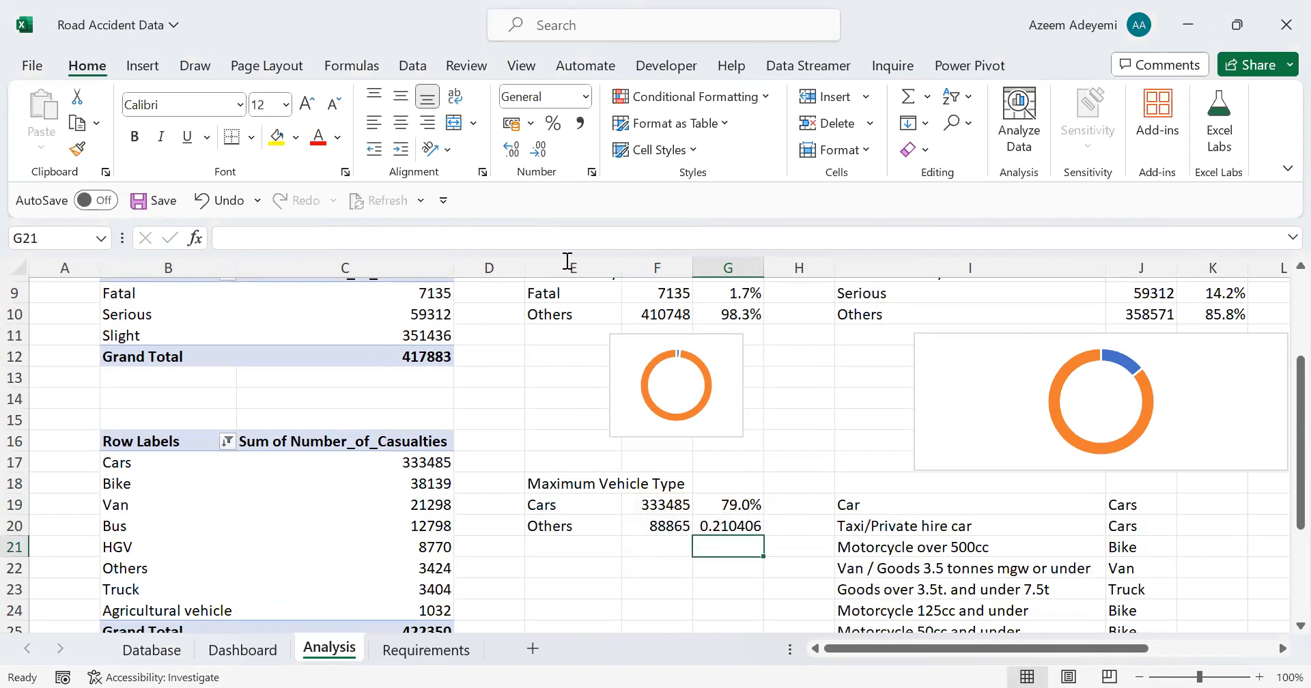
{"action": "key", "text": "Up"}
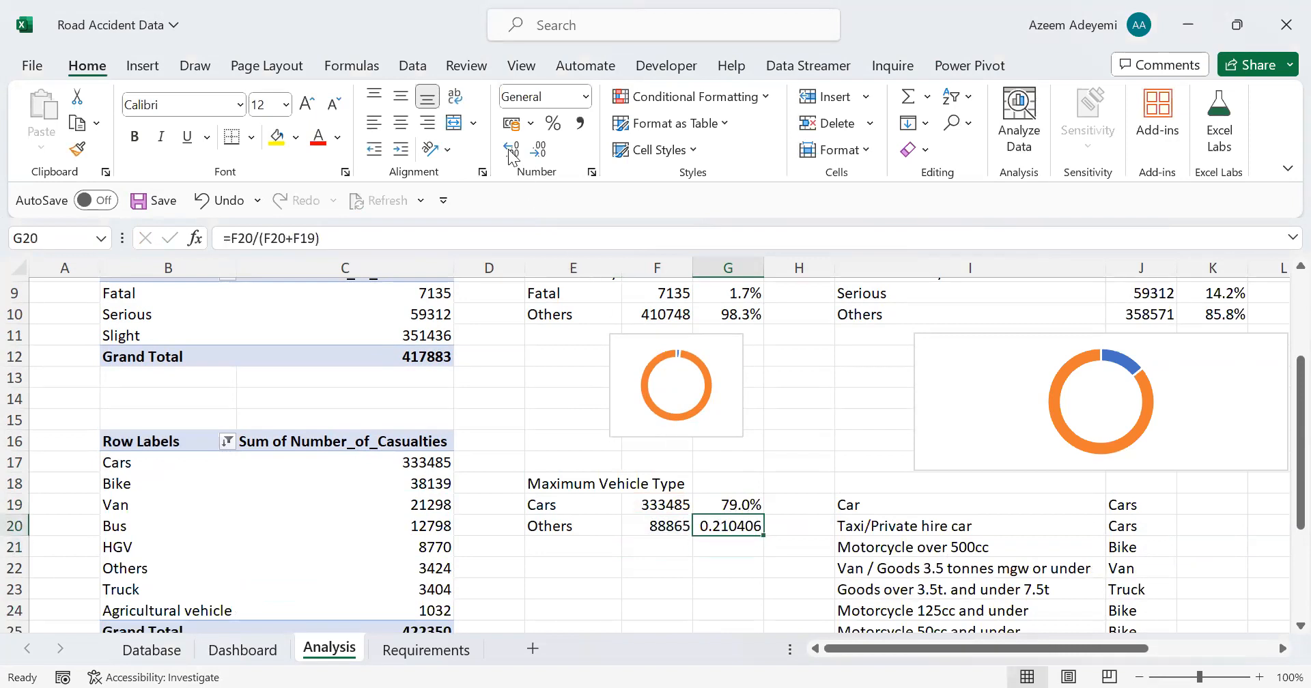
{"action": "left_click", "coordinate": [545, 131]}
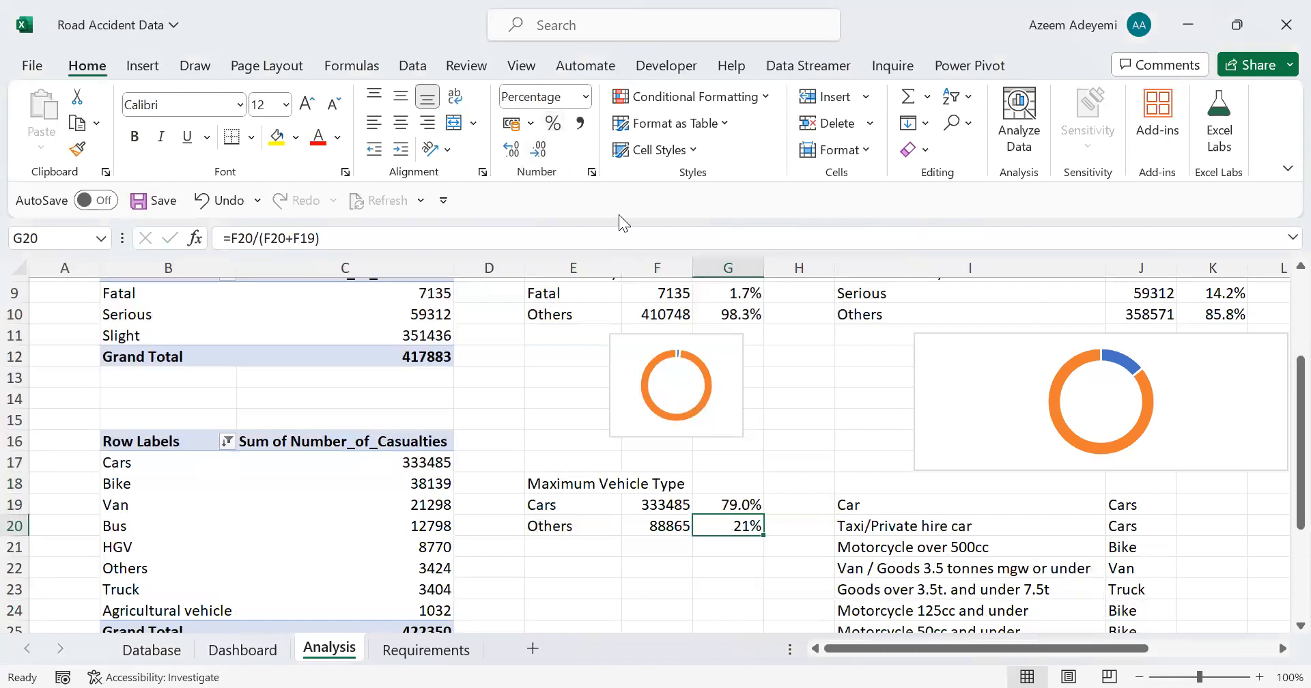
Step: Delete the vehicle type grouping list that starts at I19 in columns I and J of the Analysis sheet
{"action": "left_click_drag", "start_coordinate": [871, 511], "coordinate": [1127, 564]}
{"action": "key", "text": "shift+Down"}
{"action": "key", "text": "shift+Down"}
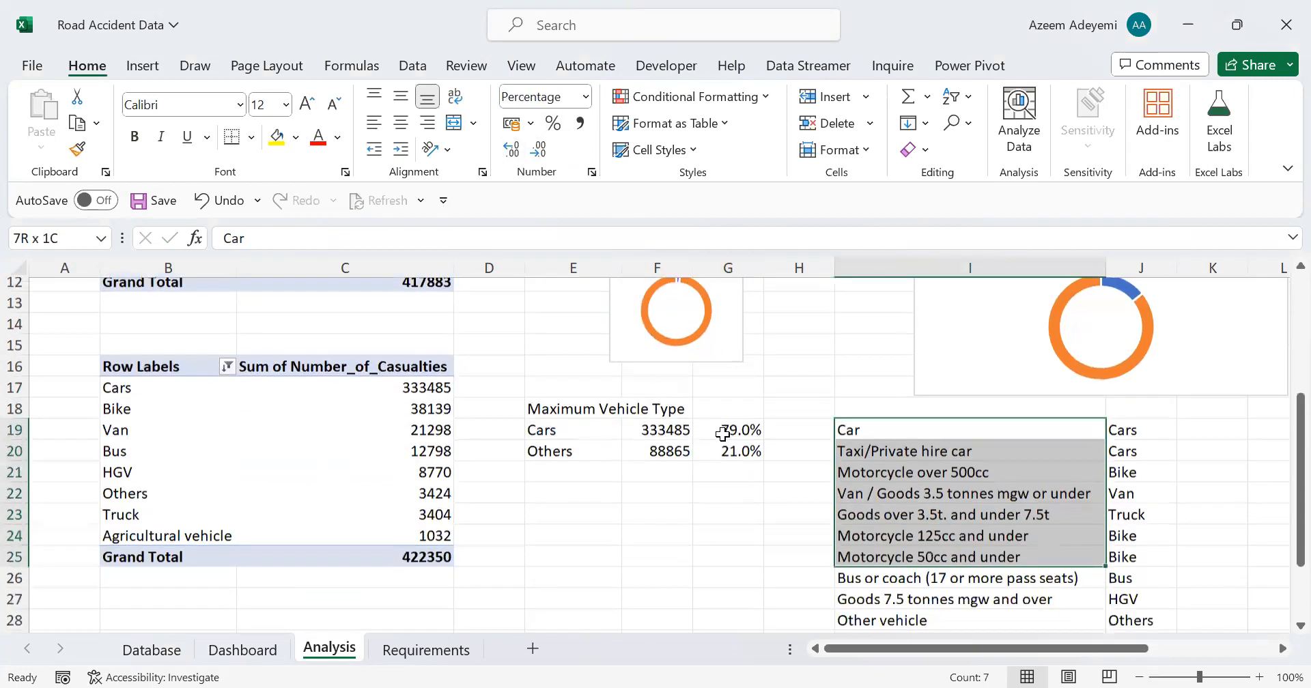
{"action": "key", "text": "shift+Down"}
{"action": "key", "text": "shift+Down"}
{"action": "key", "text": "shift+Down"}
{"action": "key", "text": "shift+Down"}
{"action": "key", "text": "shift+Right"}
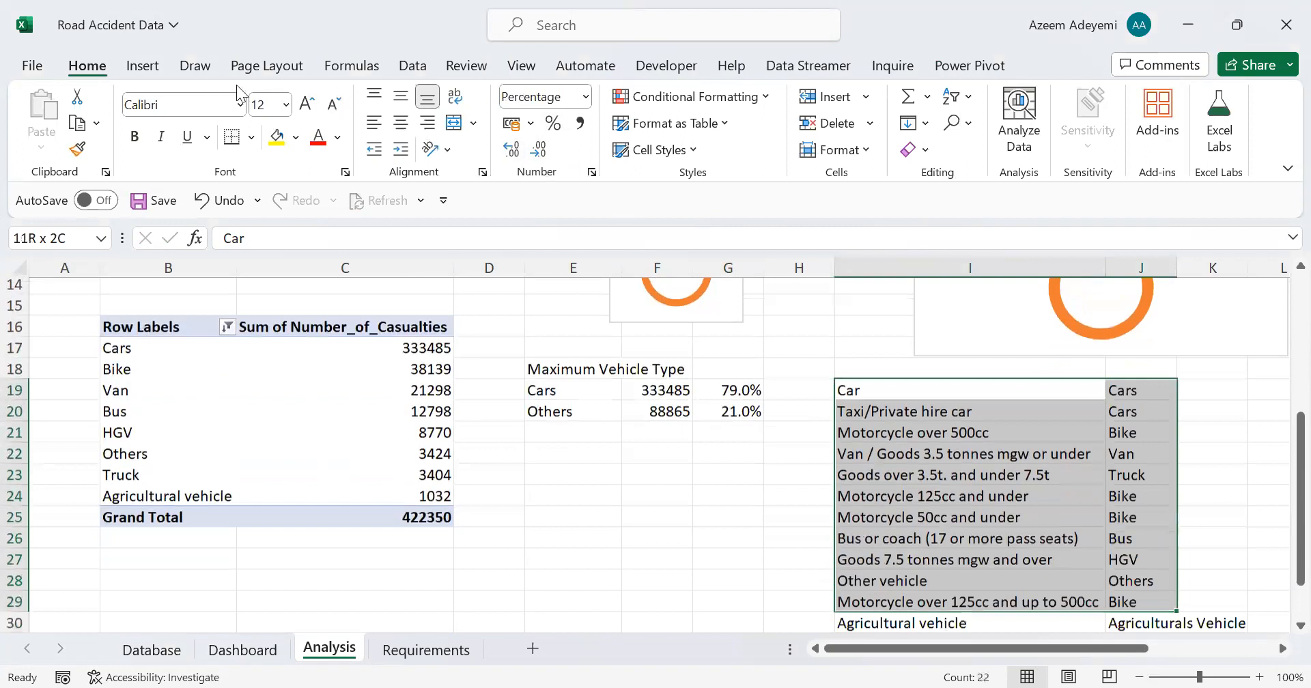
{"action": "key", "text": "Delete"}
Step: Insert a doughnut chart from the Cars and Others percentages in G19:G20
{"action": "key", "text": "Left"}
{"action": "key", "text": "Left"}
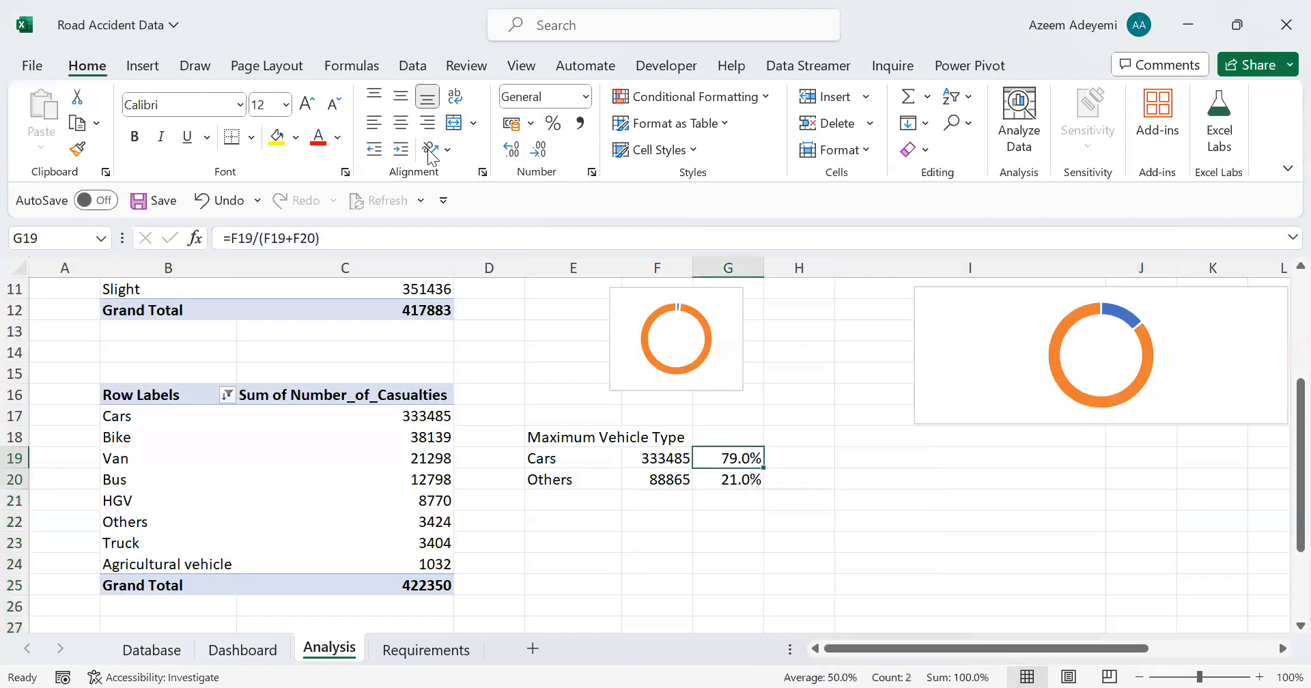
{"action": "key", "text": "alt+n"}
{"action": "key", "text": "q"}
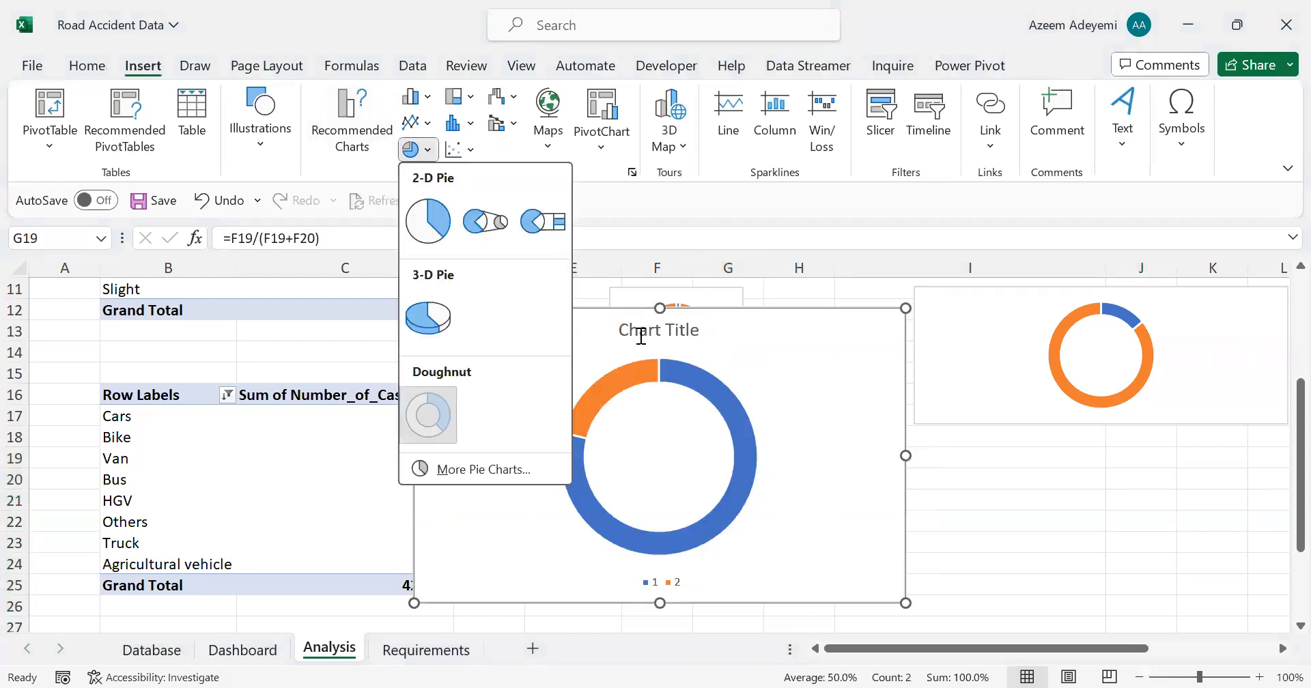
{"action": "key", "text": "Return"}
Step: Remove the title and legend from the new doughnut chart and shrink it to about 4.51 cm high by 6.33 cm wide
{"action": "left_click", "coordinate": [639, 339]}
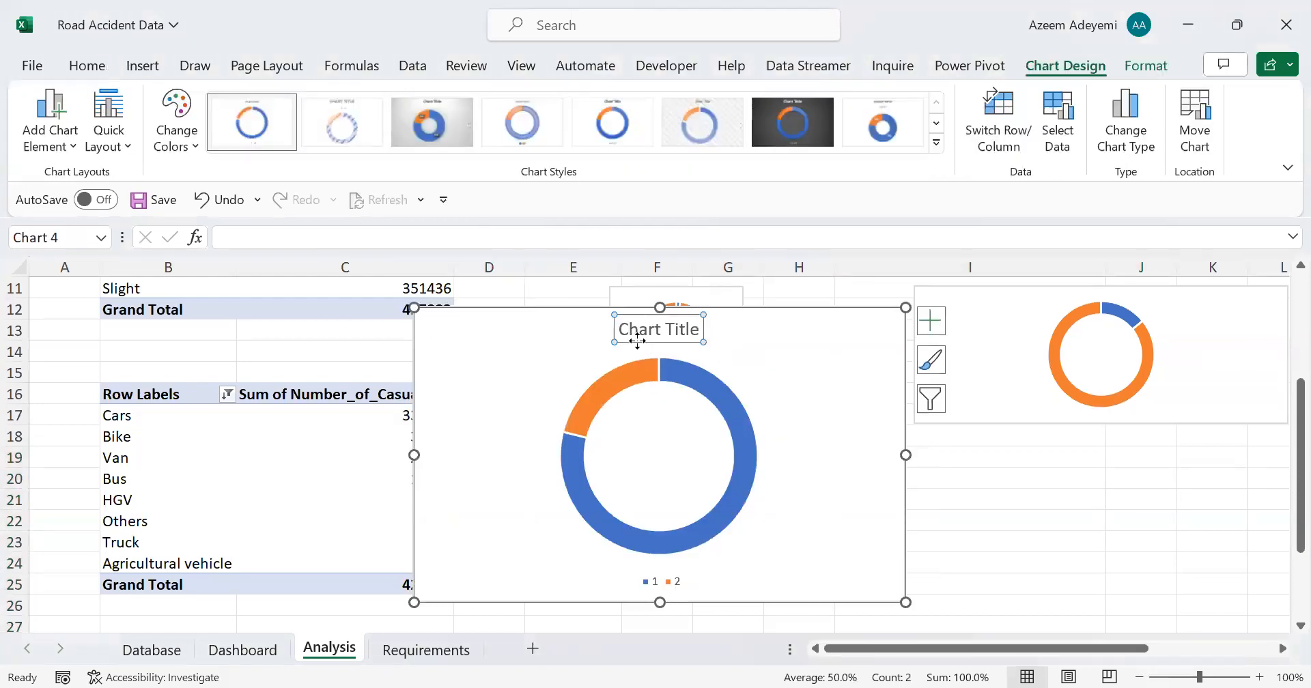
{"action": "key", "text": "Delete"}
{"action": "left_click", "coordinate": [668, 584]}
{"action": "key", "text": "Delete"}
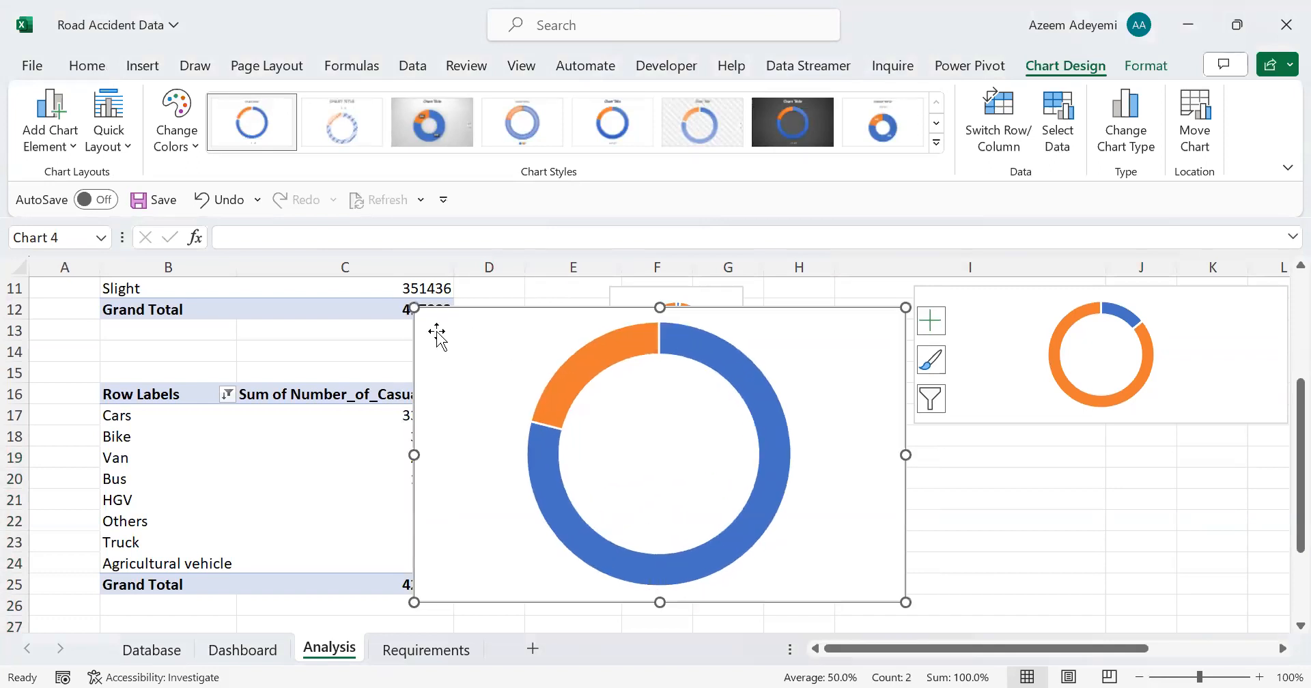
{"action": "left_click_drag", "start_coordinate": [414, 307], "coordinate": [694, 518]}
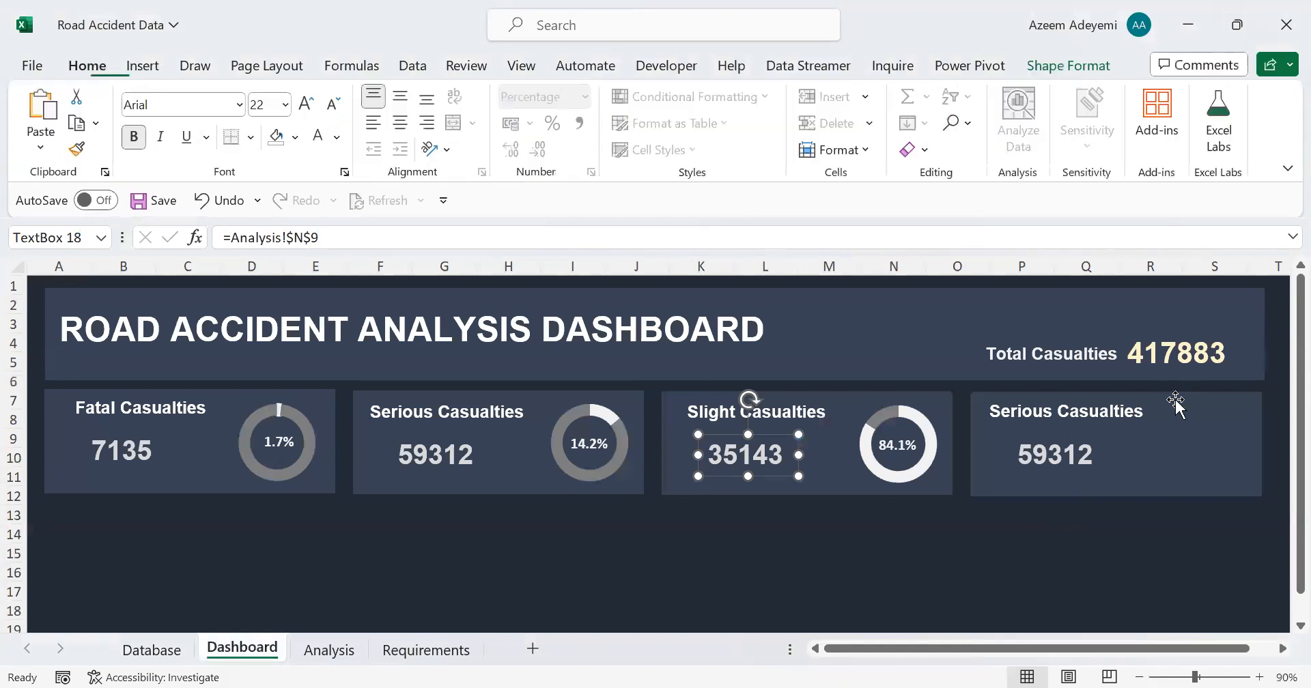
Step: Paste the vehicle type doughnut chart onto the fourth KPI card of the Dashboard sheet, with no fill and no outline
{"action": "key", "text": "ctrl+v"}
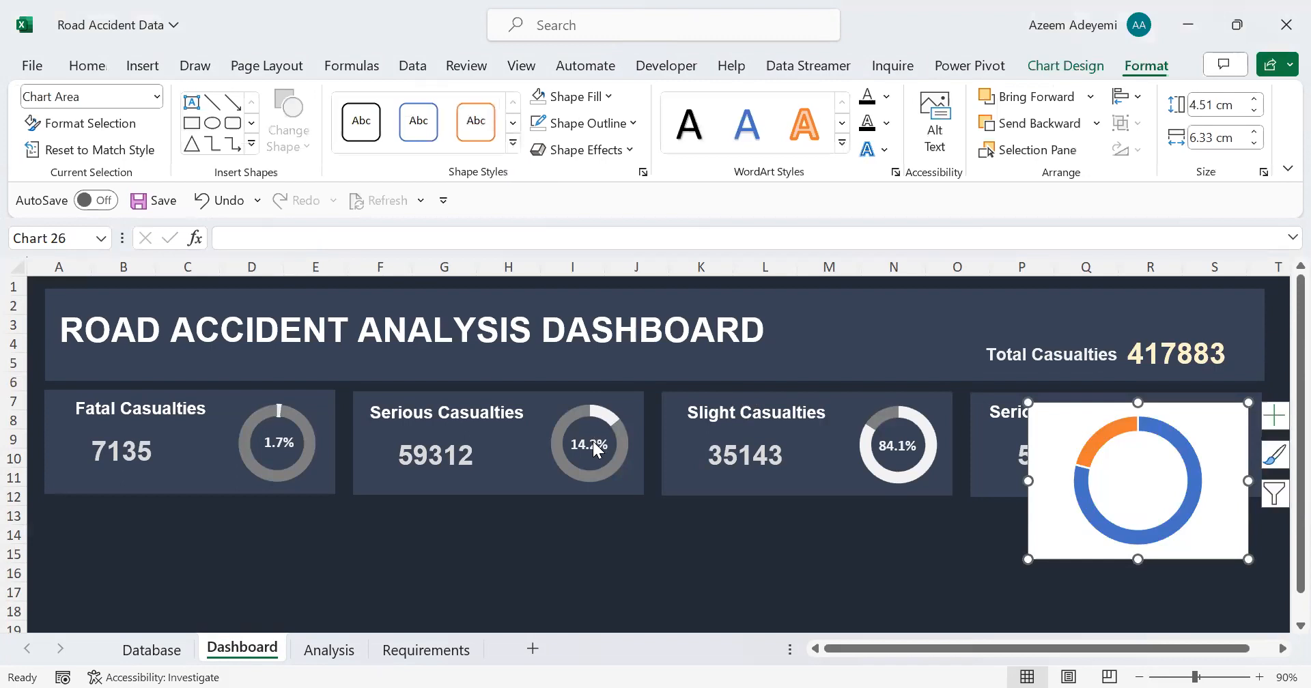
{"action": "left_click", "coordinate": [581, 411]}
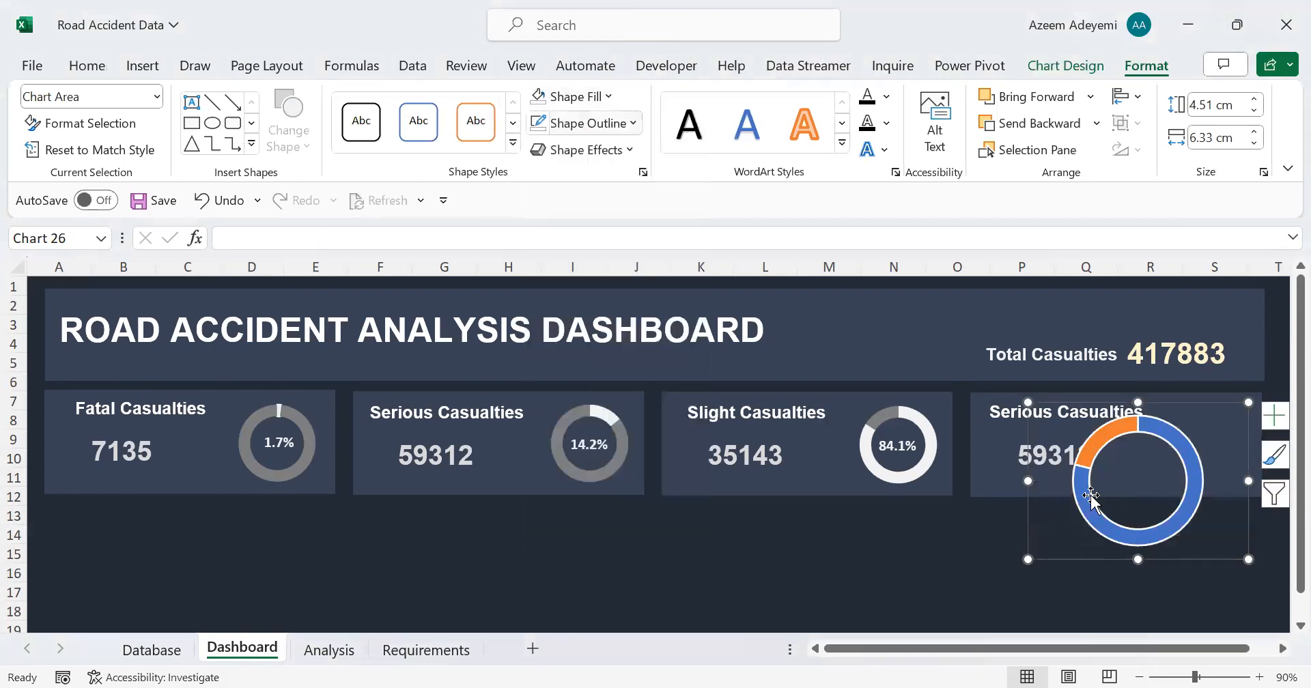
Step: Open the data series formatting of the pasted doughnut chart and review its fill and border options
{"action": "double_click", "coordinate": [1091, 497]}
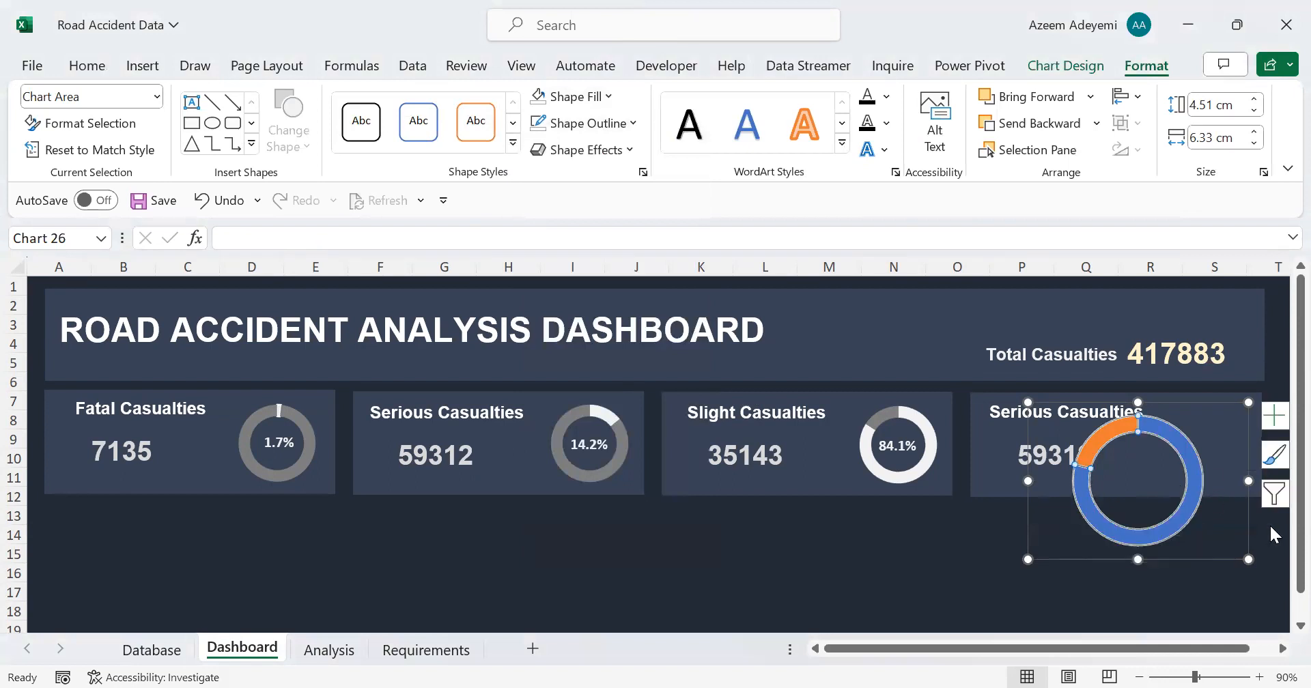
{"action": "left_click", "coordinate": [1270, 529]}
{"action": "left_click", "coordinate": [1270, 529]}
{"action": "left_click", "coordinate": [1270, 530]}
{"action": "left_click", "coordinate": [1270, 529]}
{"action": "left_click", "coordinate": [1046, 345]}
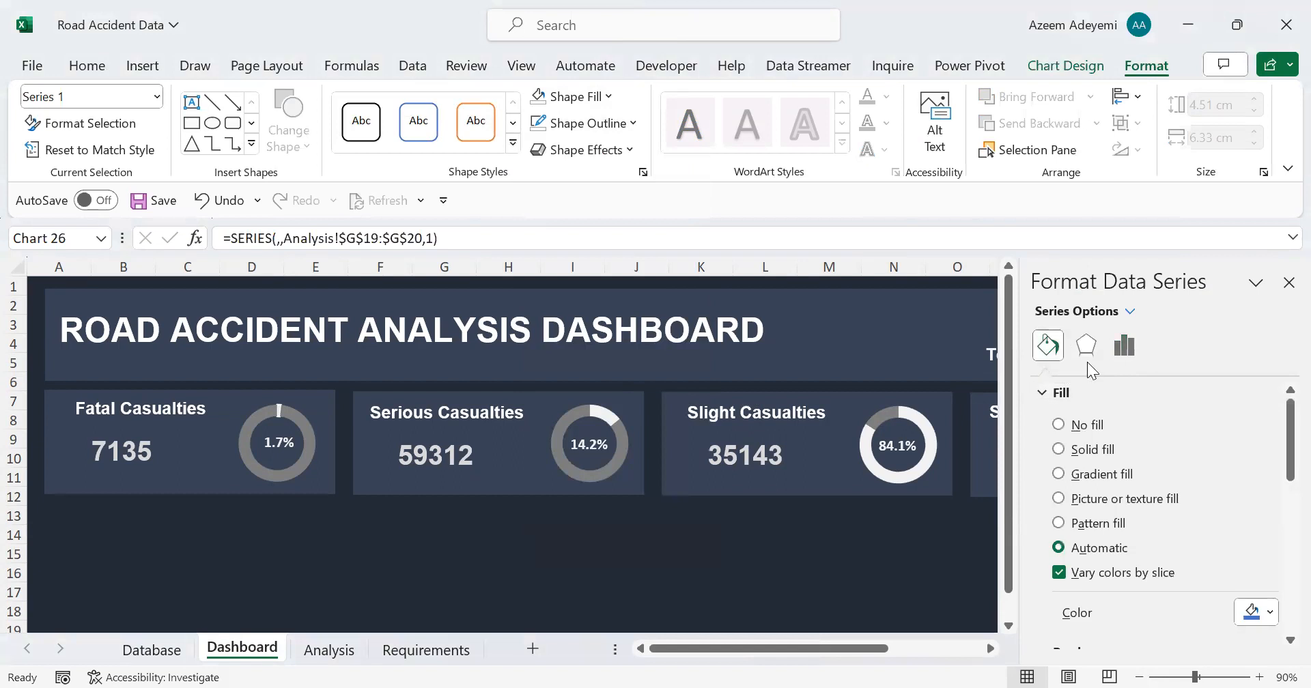
{"action": "left_click", "coordinate": [1286, 487]}
{"action": "scroll", "coordinate": [1282, 489], "scroll_direction": "down", "scroll_amount": 1}
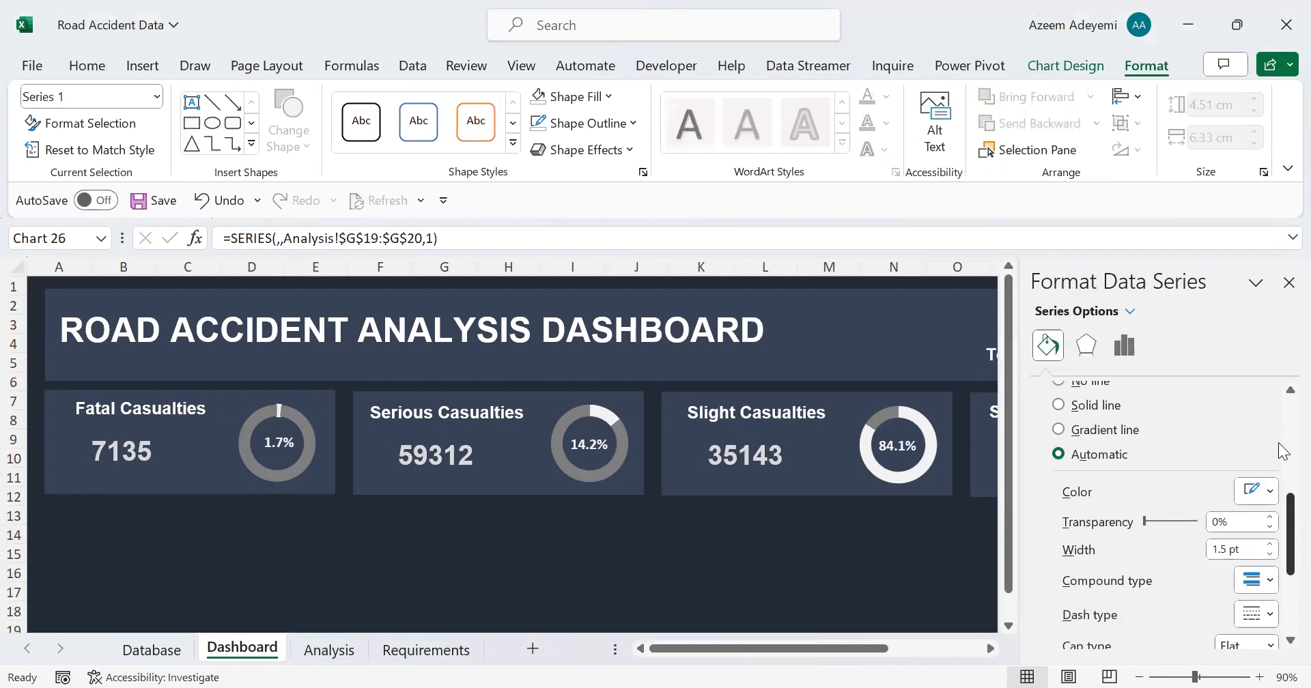
{"action": "scroll", "coordinate": [1281, 448], "scroll_direction": "up", "scroll_amount": 3}
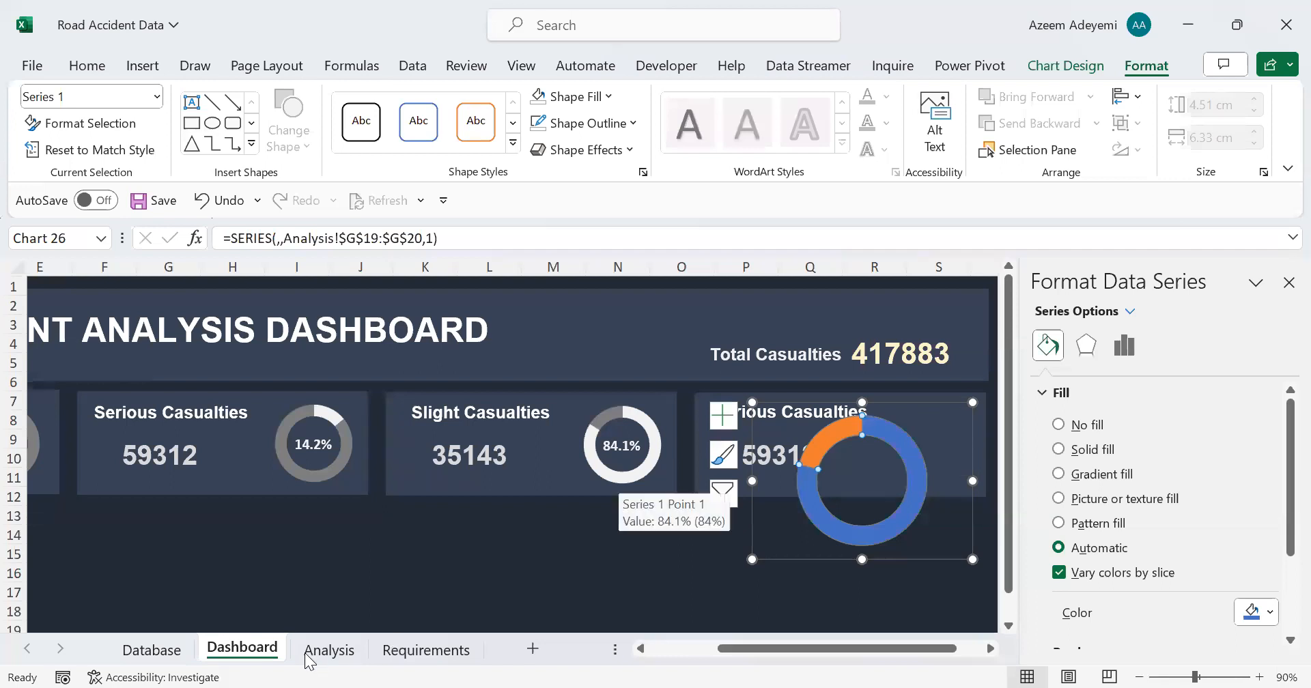
Step: Fill the Cars slice of the fourth card's doughnut chart with off-white and the Others slice with dark grey
{"action": "left_click", "coordinate": [343, 656]}
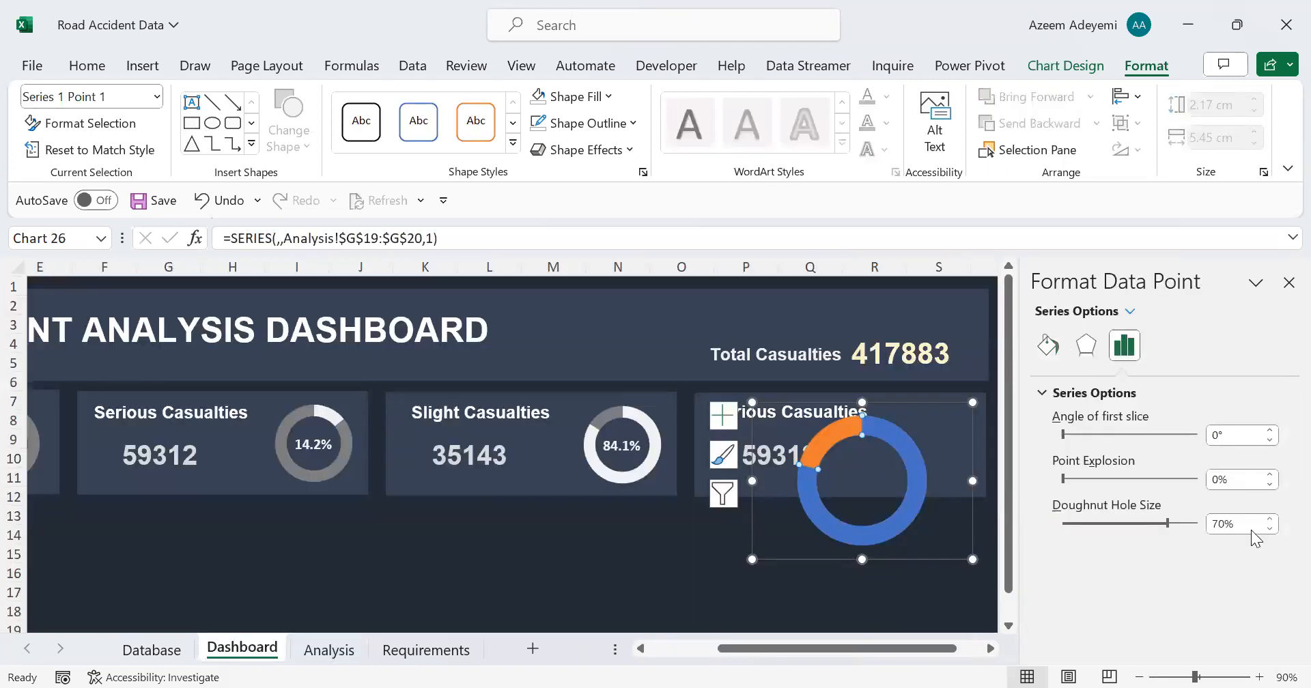
{"action": "left_click", "coordinate": [1049, 346]}
{"action": "left_click", "coordinate": [1267, 605]}
{"action": "left_click", "coordinate": [1147, 385]}
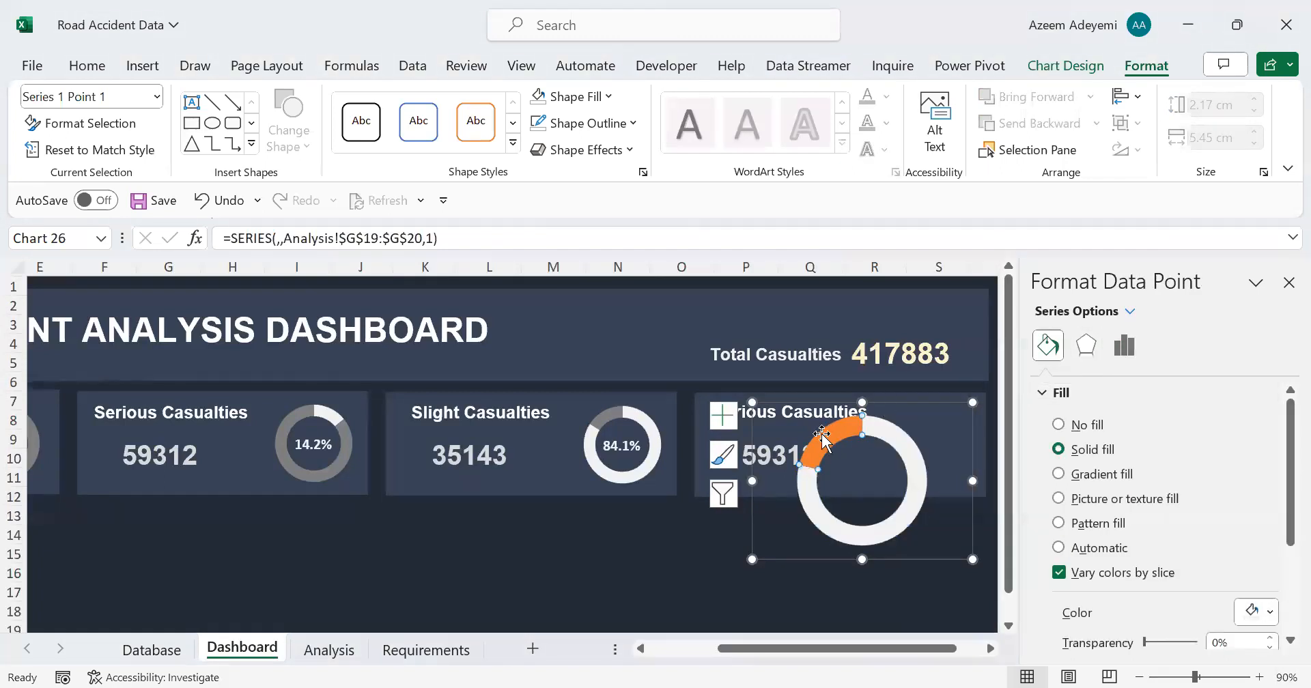
{"action": "left_click", "coordinate": [826, 440]}
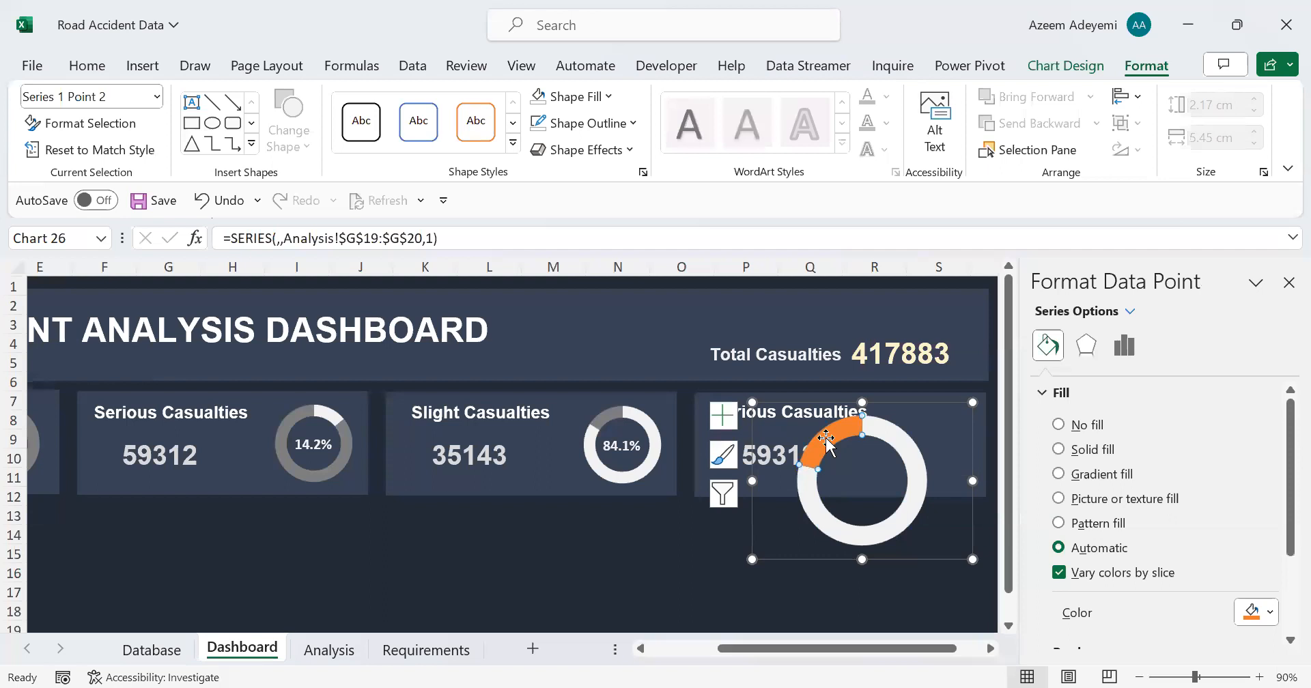
{"action": "left_click", "coordinate": [1269, 612]}
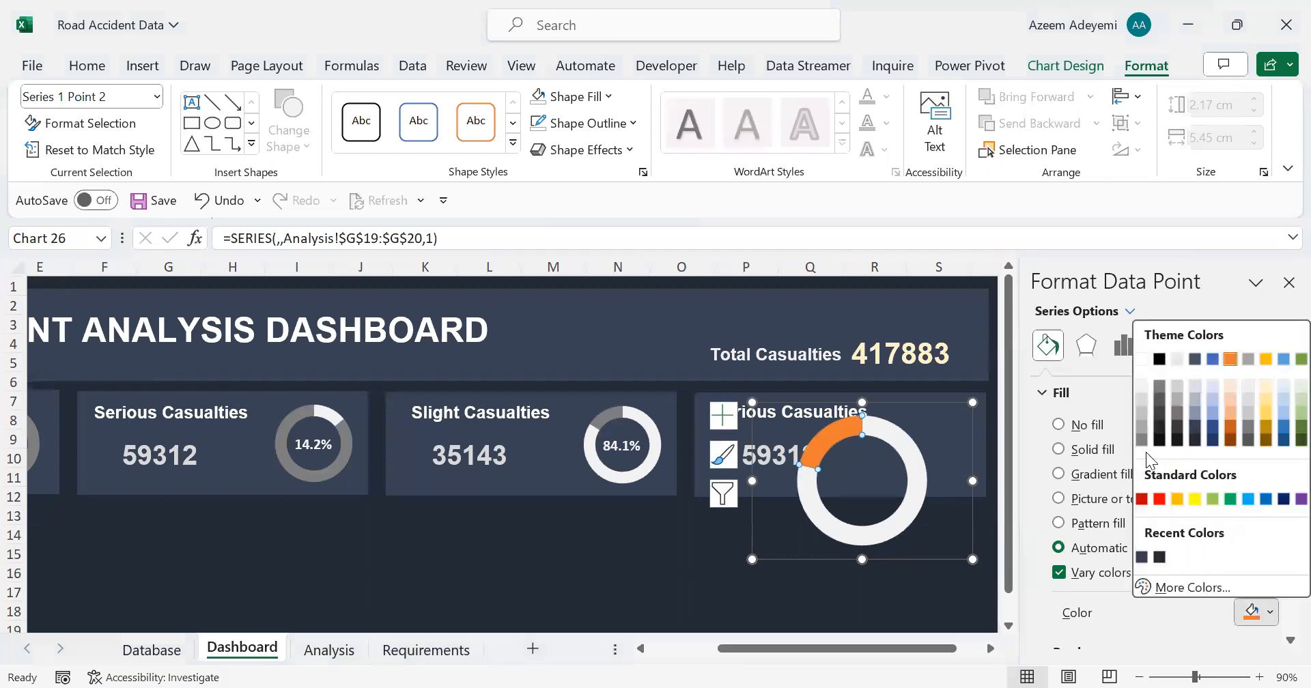
{"action": "left_click", "coordinate": [1140, 441]}
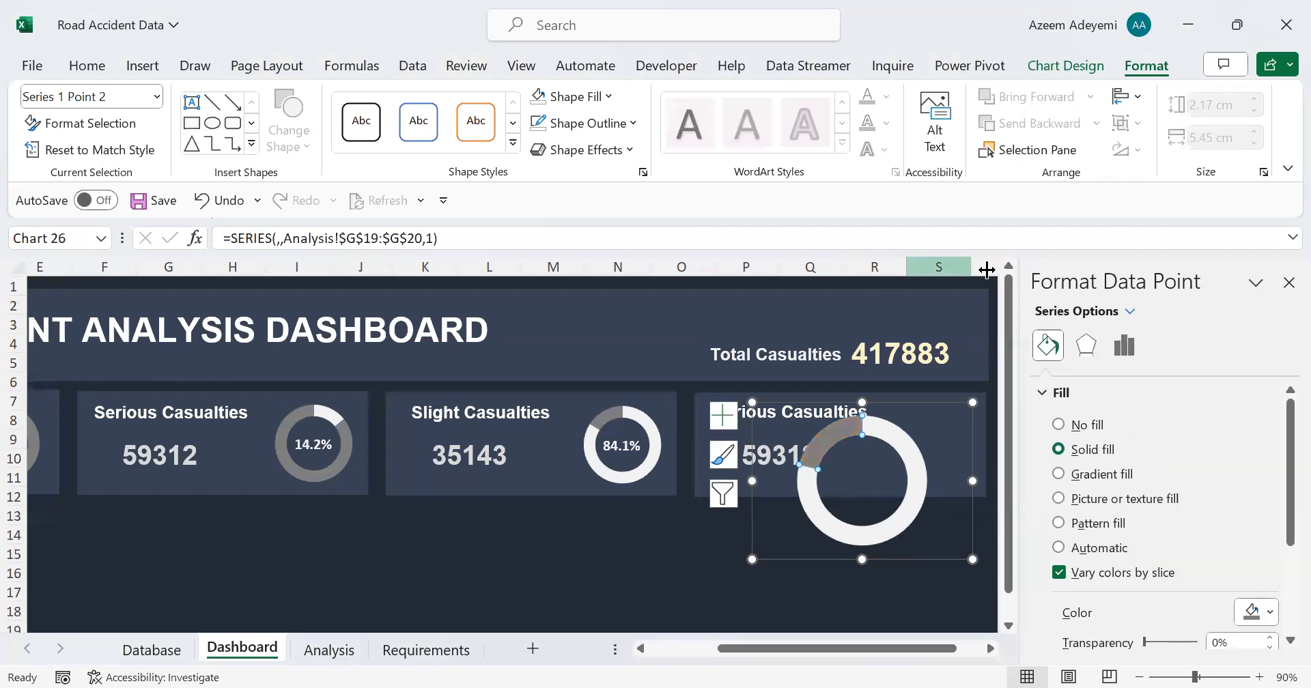
Step: Resize the vehicle type doughnut chart to 3 cm high by 3 cm wide
{"action": "left_click", "coordinate": [924, 476]}
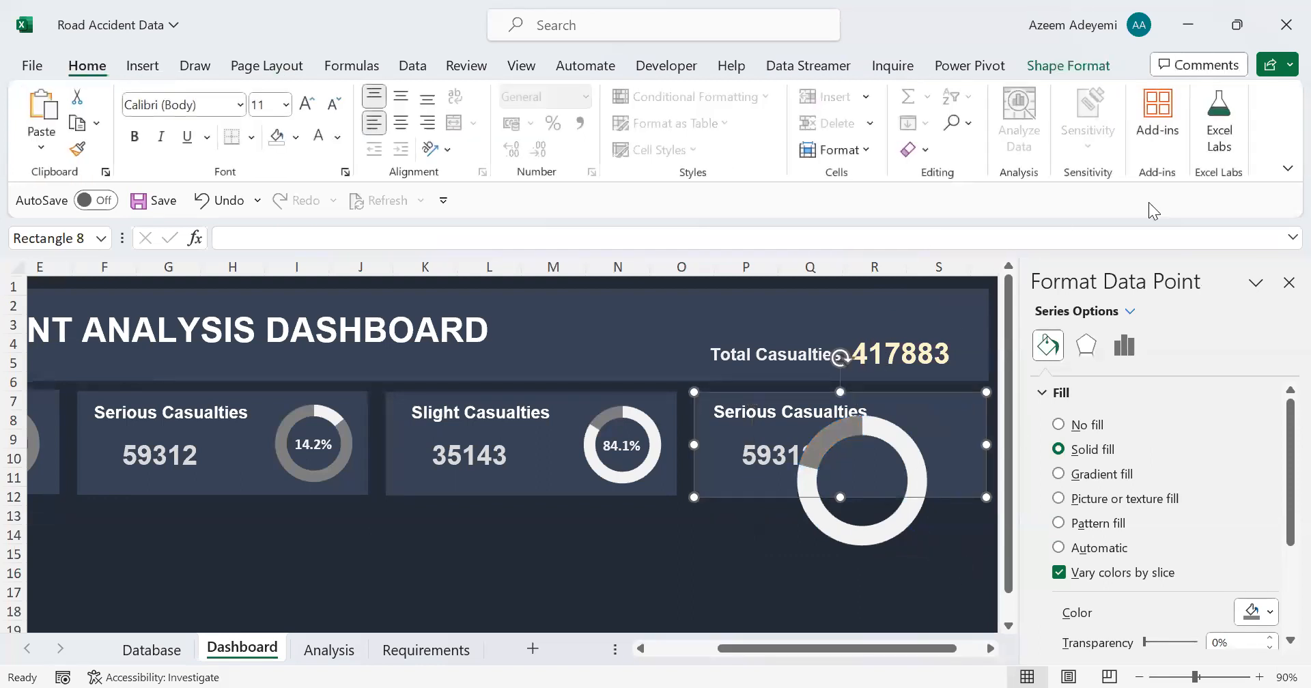
{"action": "left_click", "coordinate": [952, 437]}
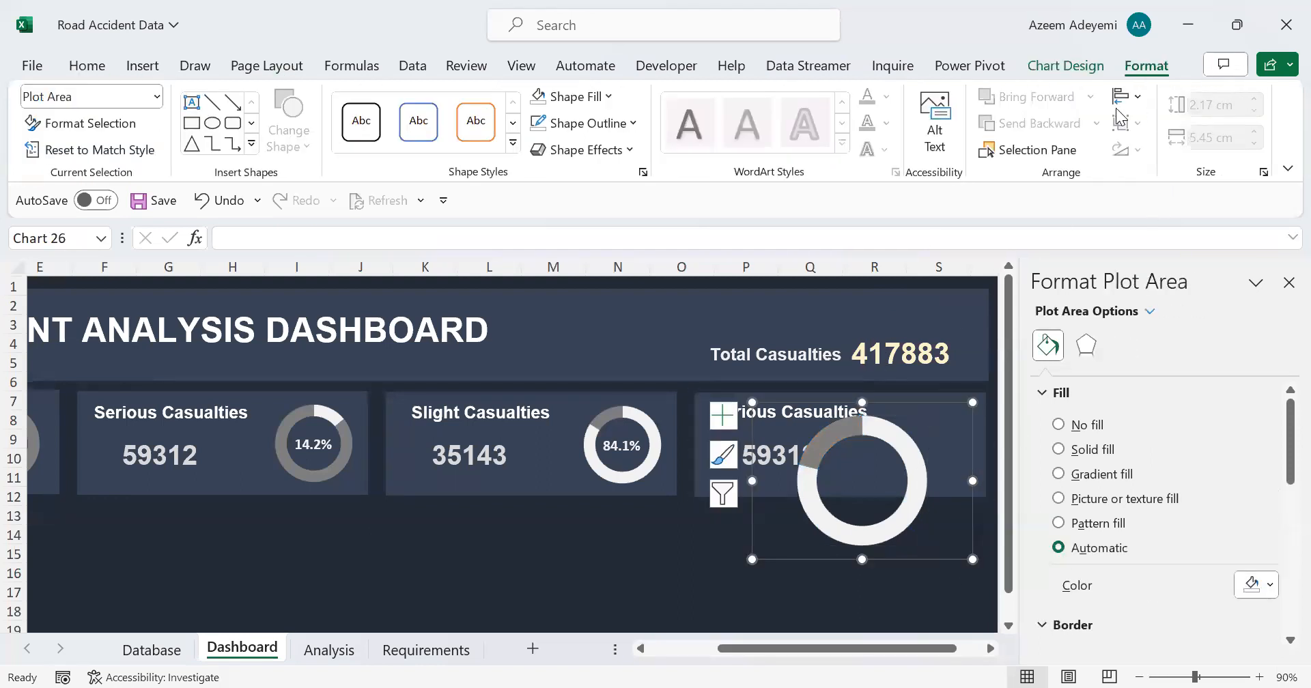
{"action": "triple_click", "coordinate": [1216, 105]}
{"action": "type", "text": "3"}
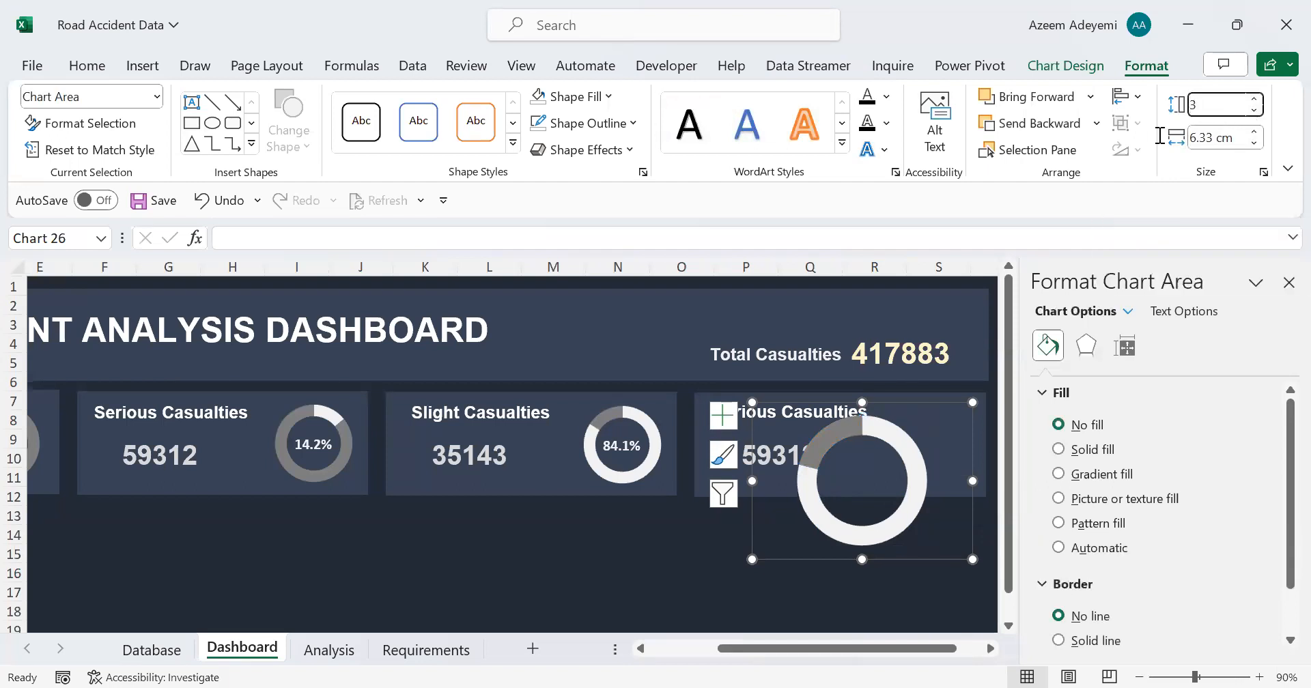
{"action": "left_click", "coordinate": [1203, 137]}
{"action": "triple_click", "coordinate": [1203, 137]}
{"action": "type", "text": "3"}
{"action": "key", "text": "Return"}
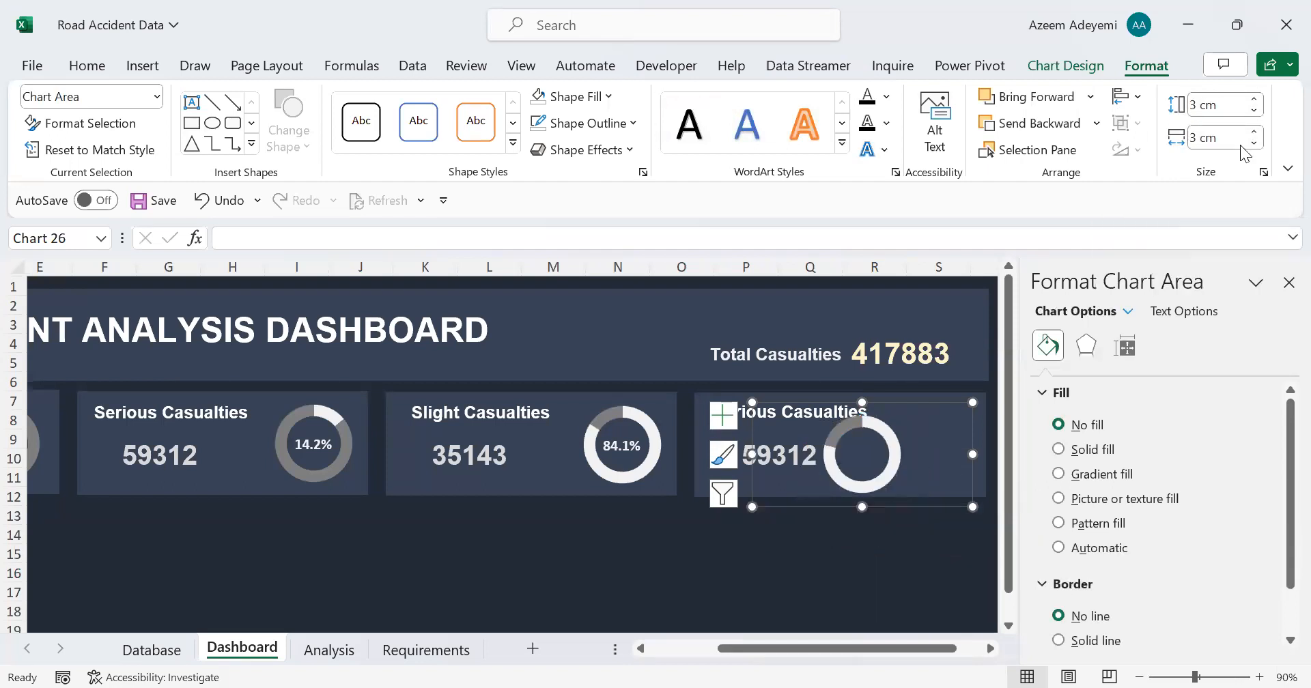
Step: Move the doughnut chart to the right end of the fourth KPI card and nudge it into line with the other cards' charts
{"action": "left_click_drag", "start_coordinate": [790, 508], "coordinate": [917, 493]}
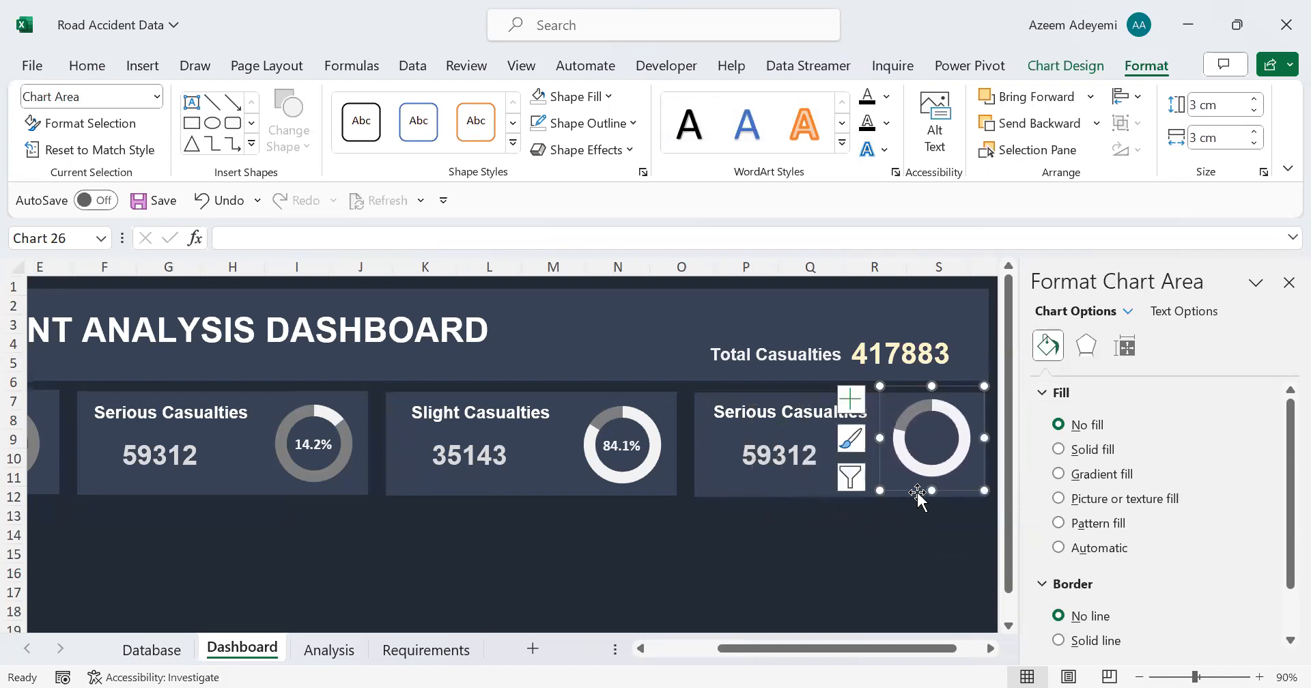
{"action": "key", "text": "Down"}
{"action": "key", "text": "Down"}
{"action": "key", "text": "Down"}
{"action": "key", "text": "Down"}
{"action": "key", "text": "Down"}
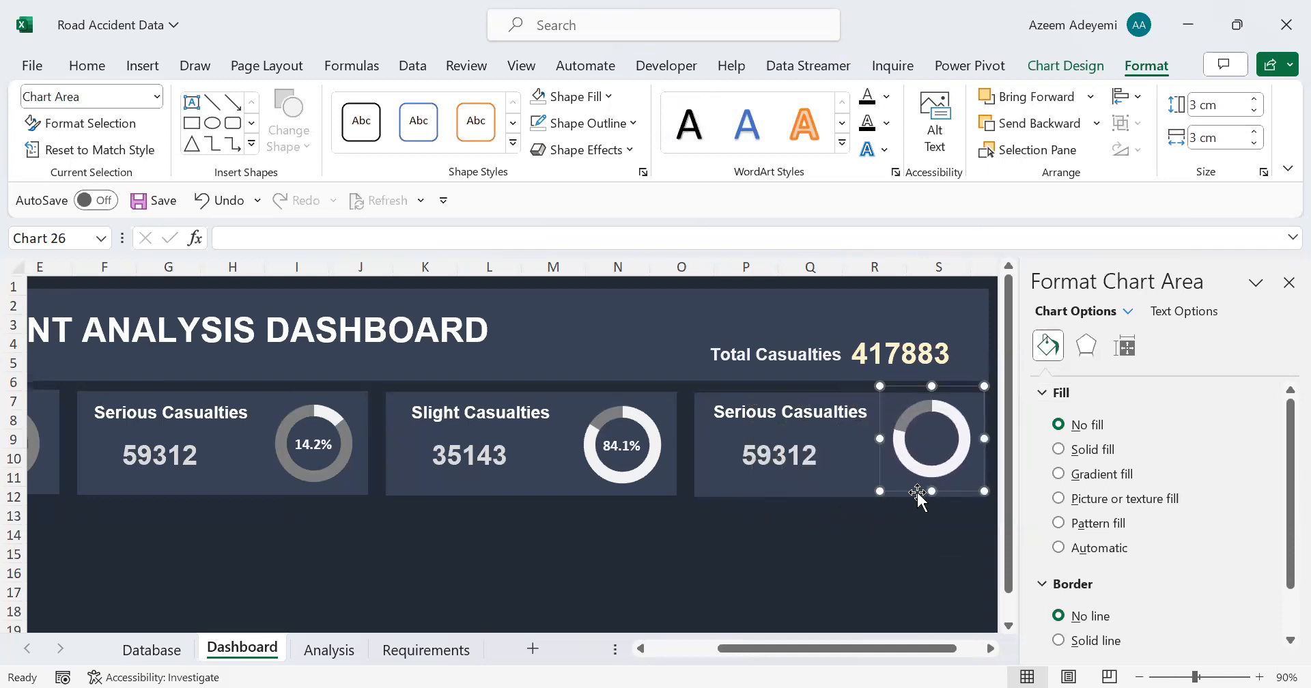
{"action": "key", "text": "Left"}
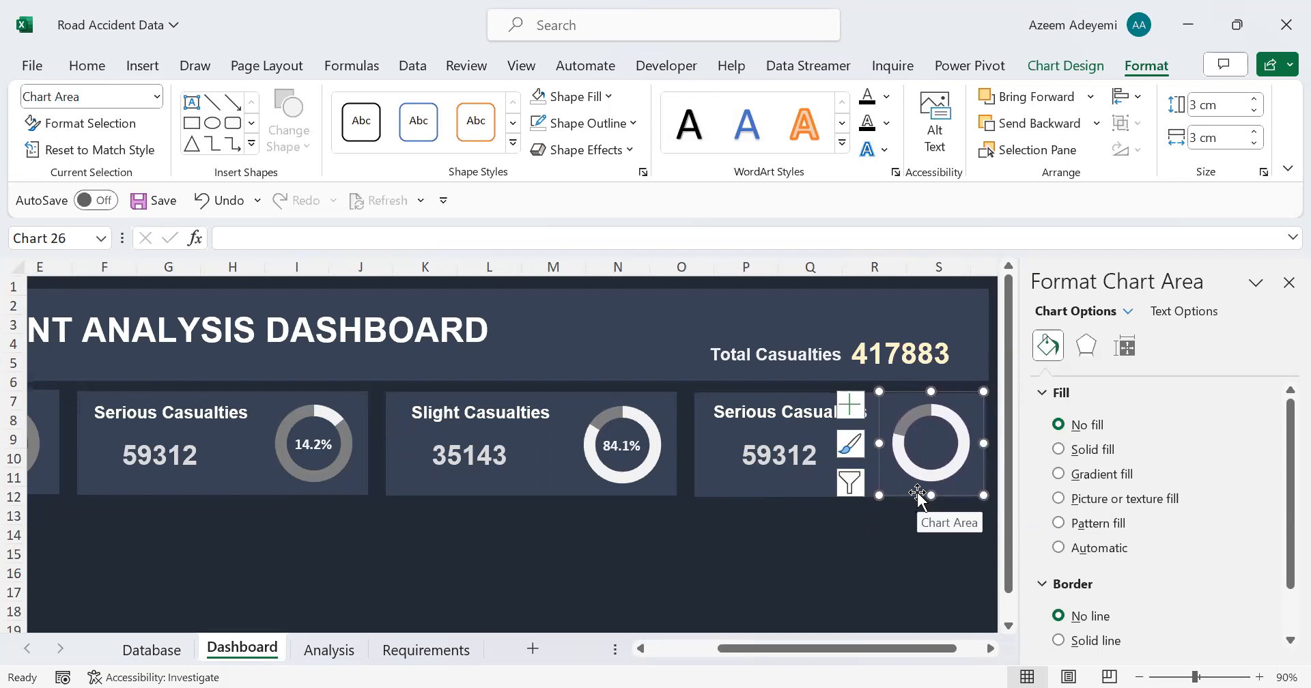
Step: Link the fourth card's value text box to the Cars casualties in cell F19 of the Analysis sheet
{"action": "left_click", "coordinate": [777, 459]}
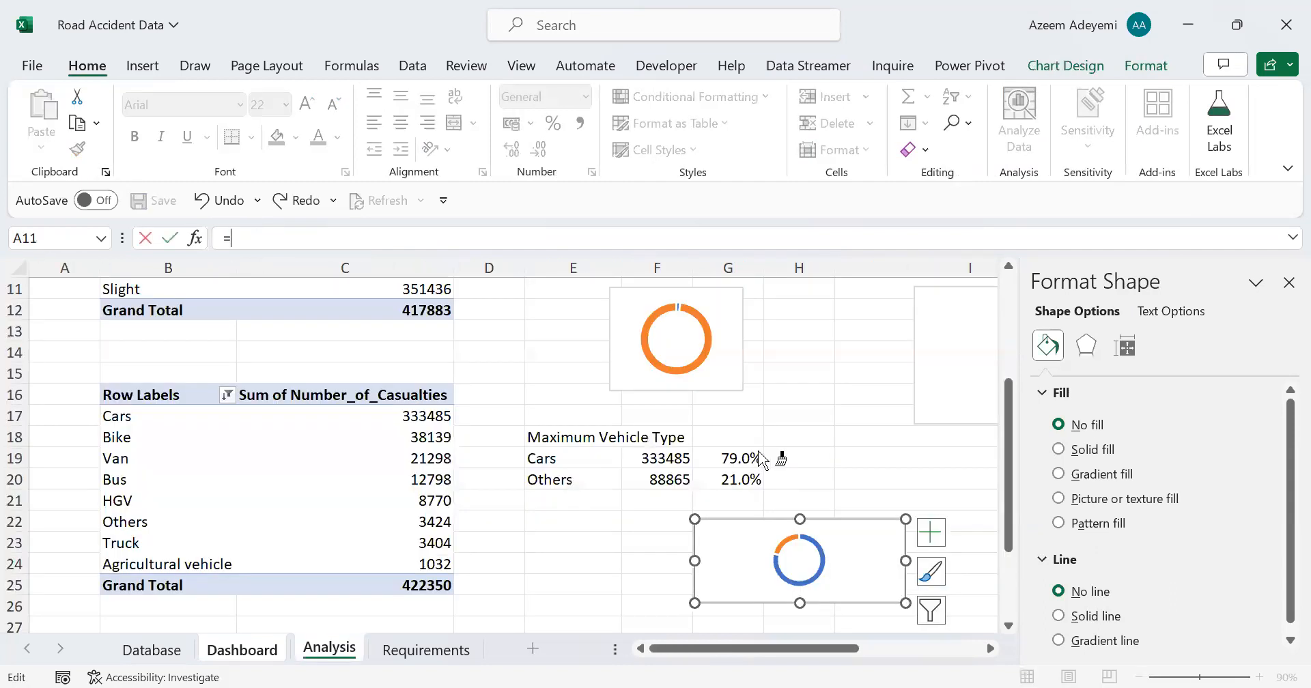
{"action": "left_click", "coordinate": [760, 454]}
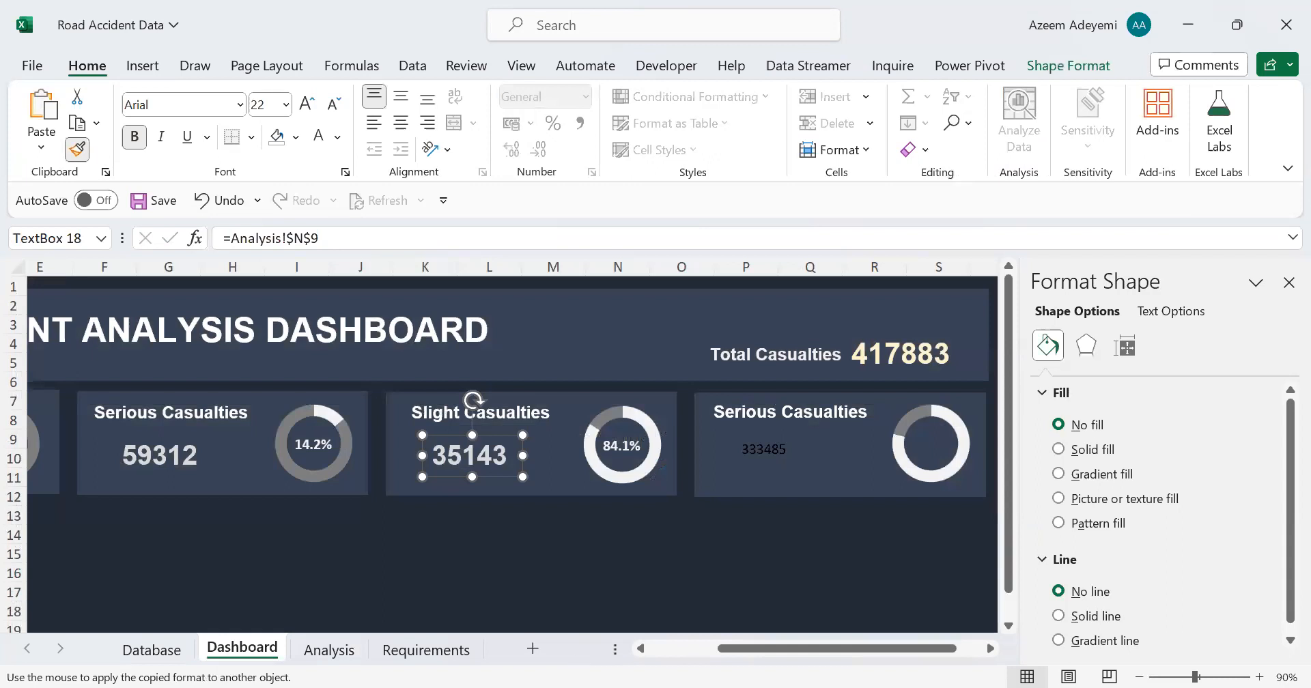
{"action": "left_click", "coordinate": [592, 663]}
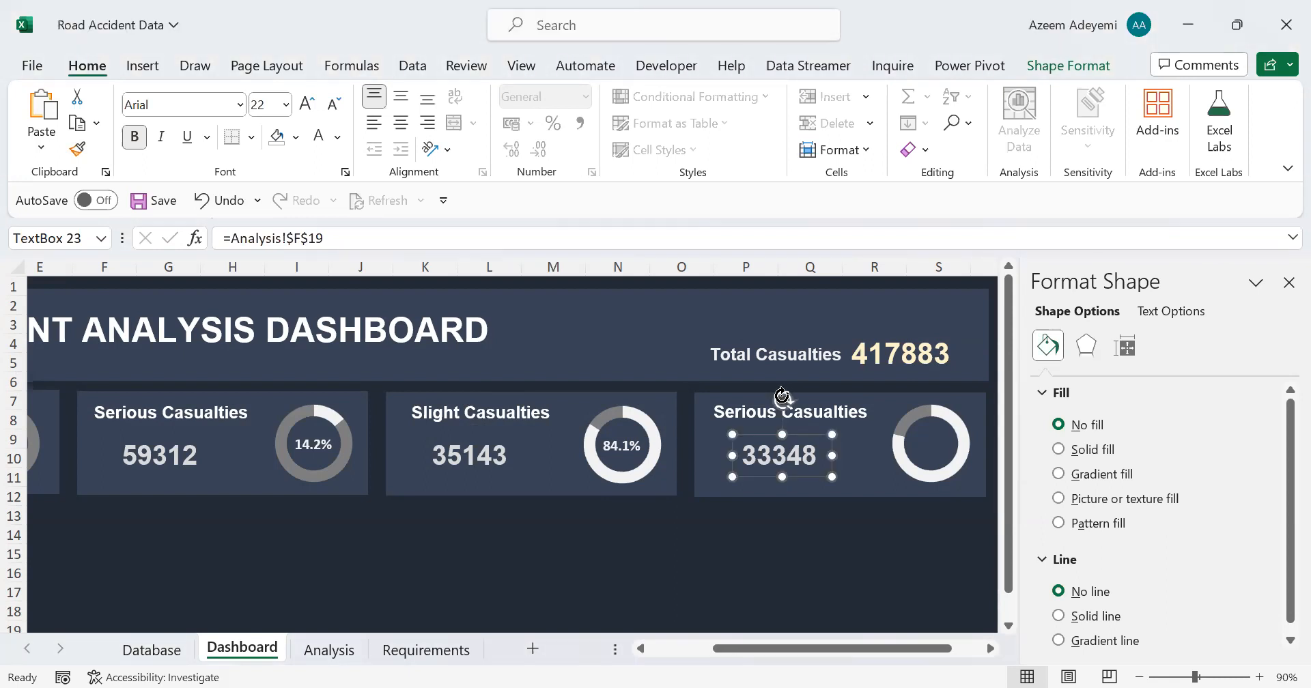
Step: Change the fourth card's title to "Casualties by Car"
{"action": "left_click", "coordinate": [746, 412]}
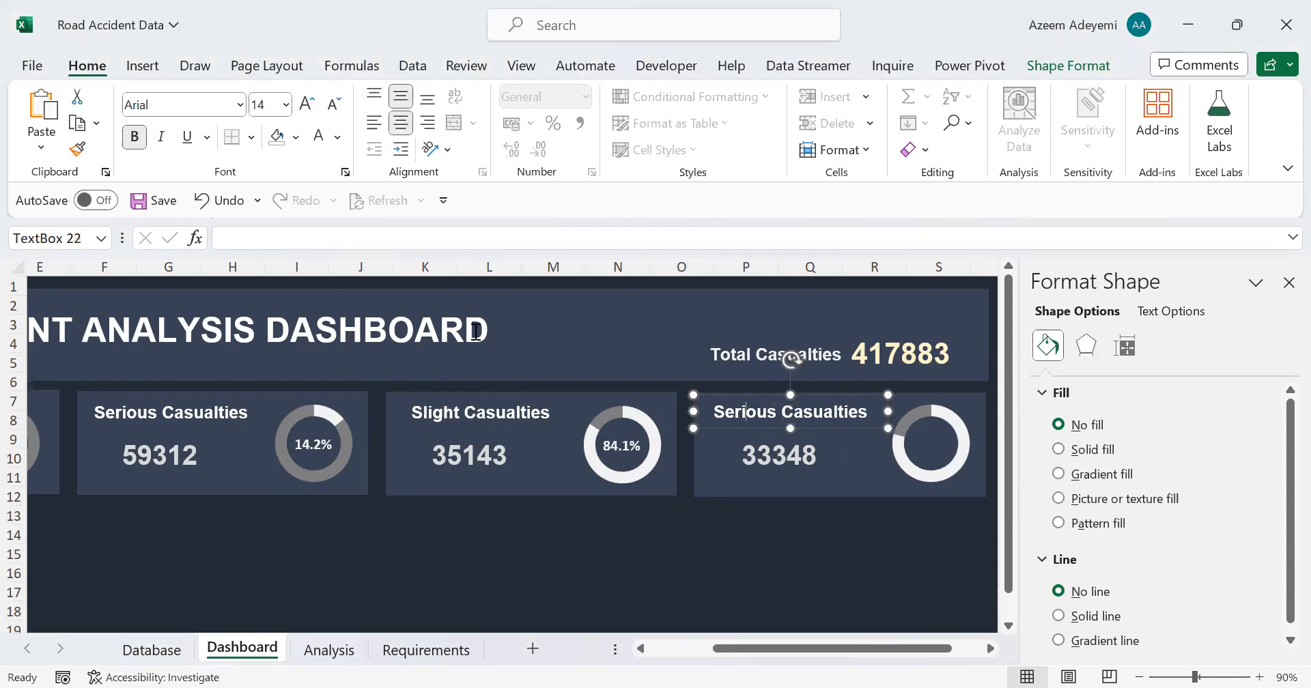
{"action": "double_click", "coordinate": [769, 417]}
{"action": "key", "text": "BackSpace"}
{"action": "key", "text": "Delete"}
{"action": "key", "text": "Right"}
{"action": "key", "text": "Right"}
{"action": "key", "text": "Right"}
{"action": "type", "text": "by Car"}
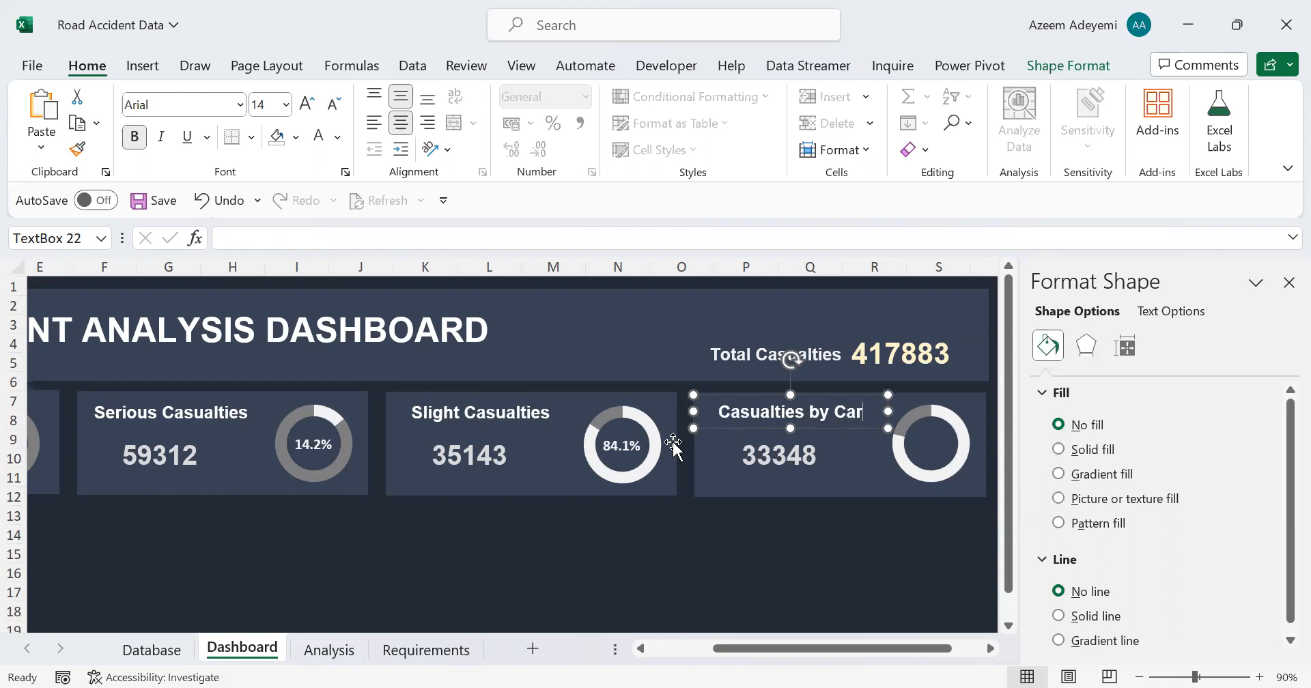
{"action": "left_click", "coordinate": [644, 521]}
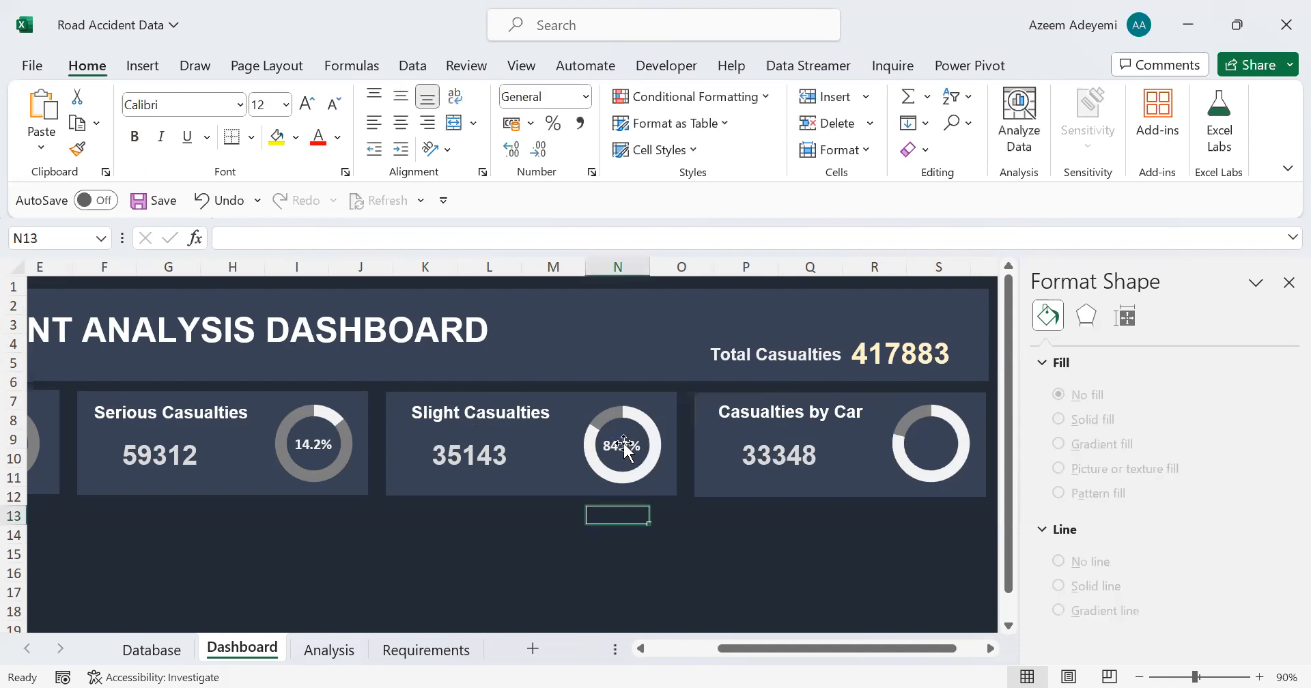
Step: Duplicate the Slight Casualties percentage label into the centre of the fourth card's doughnut and link it to Analysis!$G$19
{"action": "left_click", "coordinate": [624, 444]}
{"action": "key", "text": "ctrl+d"}
{"action": "left_click_drag", "start_coordinate": [651, 477], "coordinate": [946, 459]}
{"action": "left_click_drag", "start_coordinate": [333, 237], "coordinate": [179, 231]}
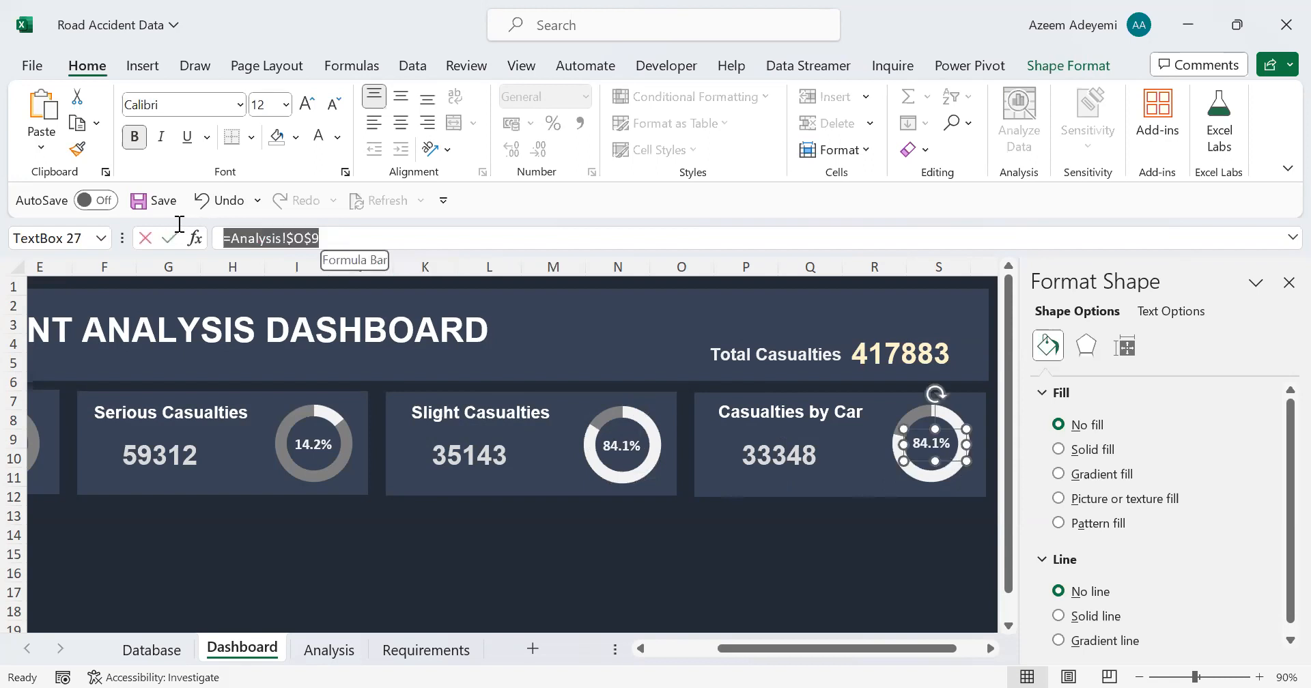
{"action": "type", "text": "="}
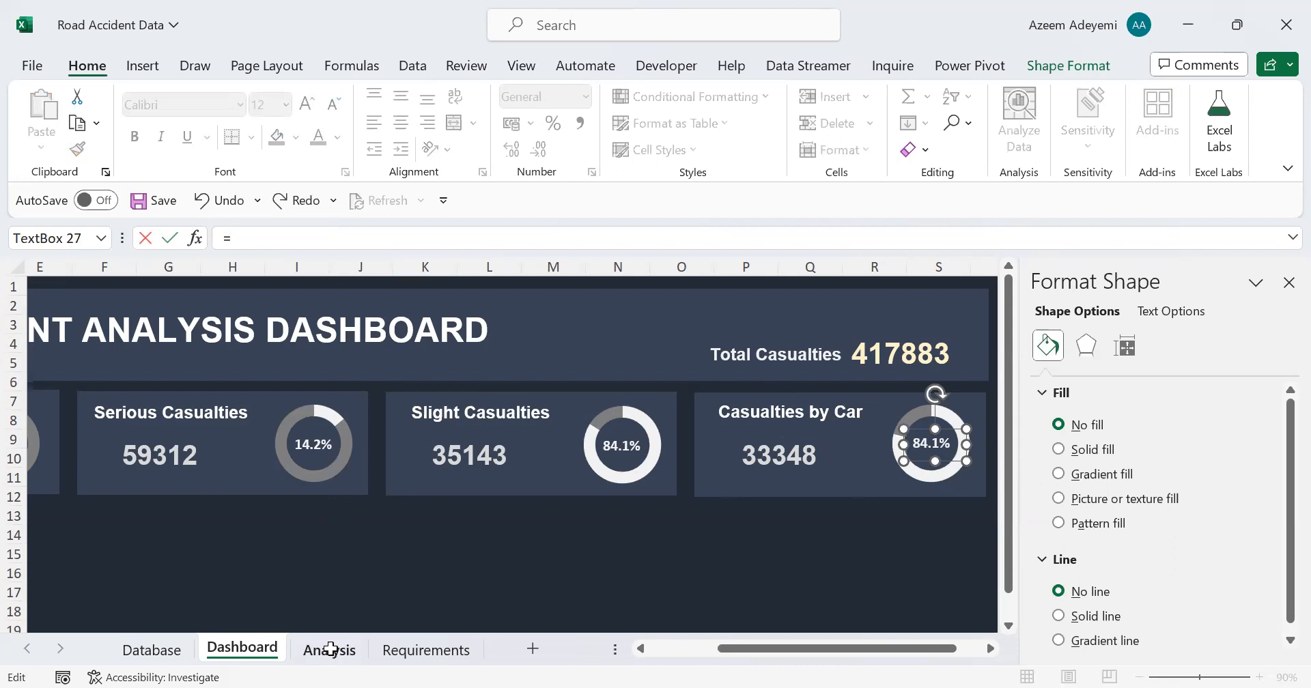
{"action": "left_click", "coordinate": [330, 650]}
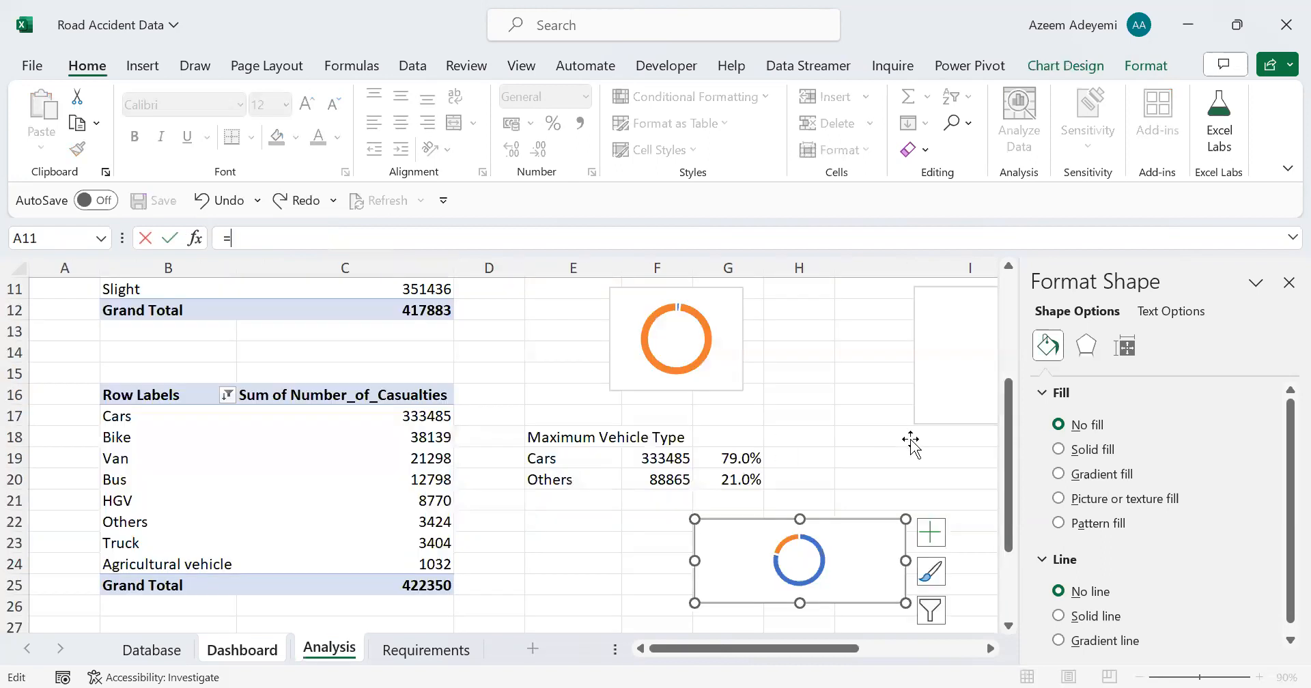
{"action": "left_click", "coordinate": [728, 459]}
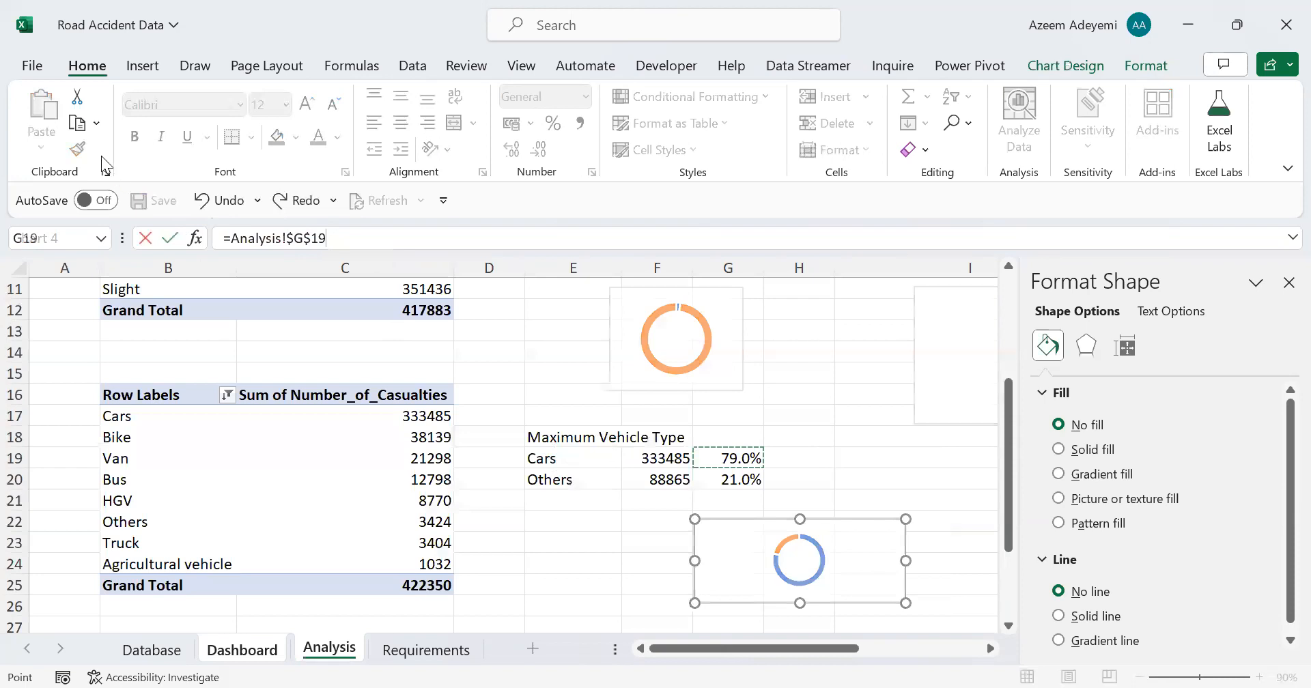
{"action": "key", "text": "Return"}
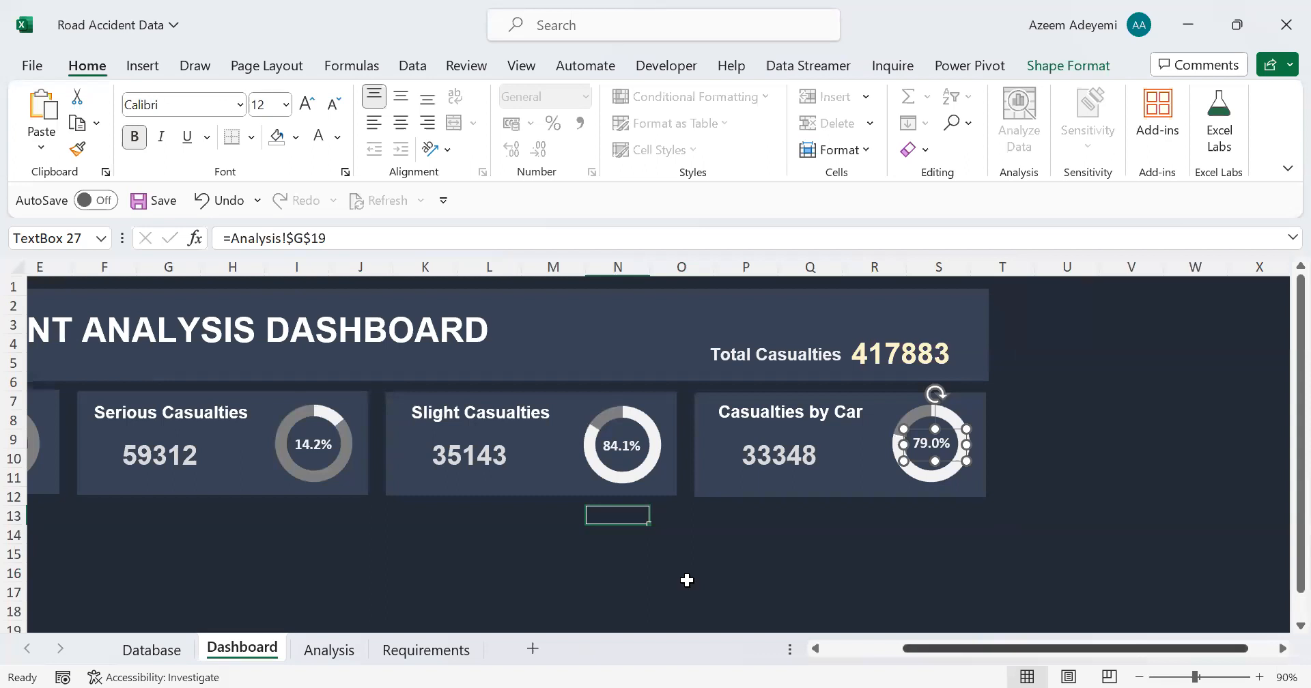
Step: Deselect the label and hide the ribbon in full-screen mode to view the whole dashboard from column A
{"action": "scroll", "coordinate": [687, 581], "scroll_direction": "left", "scroll_amount": 2}
{"action": "scroll", "coordinate": [1245, 203], "scroll_direction": "left", "scroll_amount": 2}
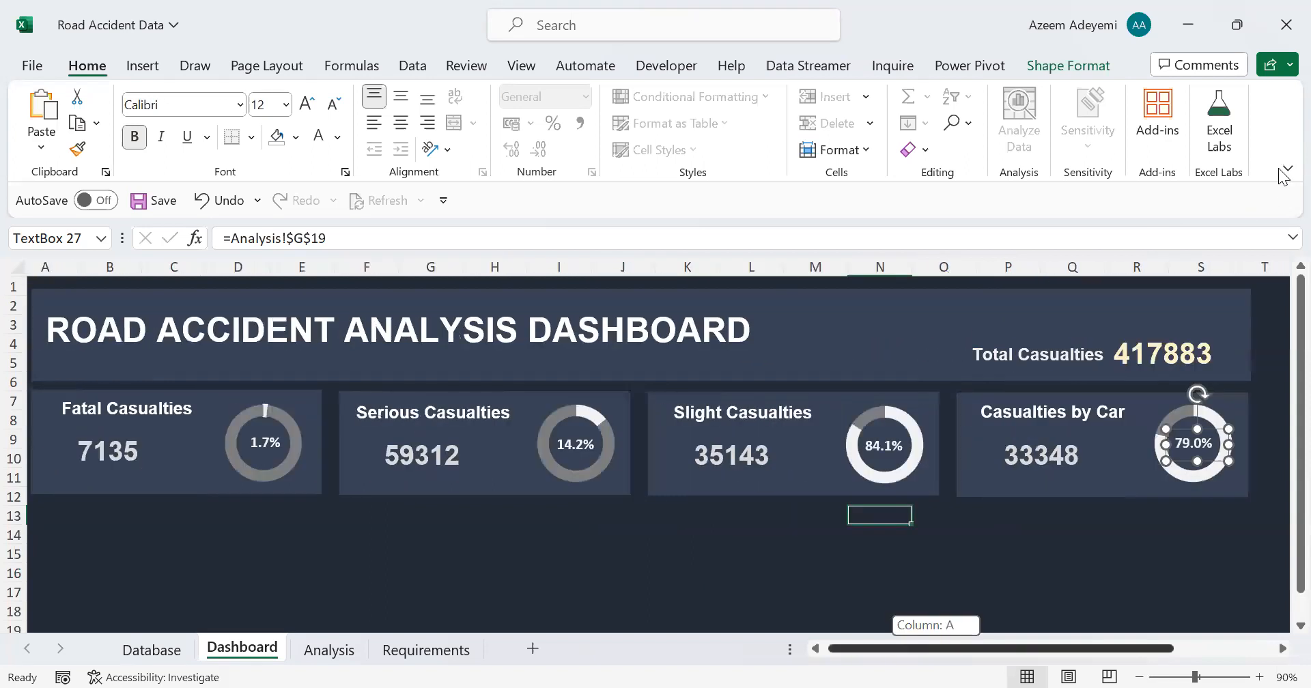
{"action": "left_click", "coordinate": [704, 573]}
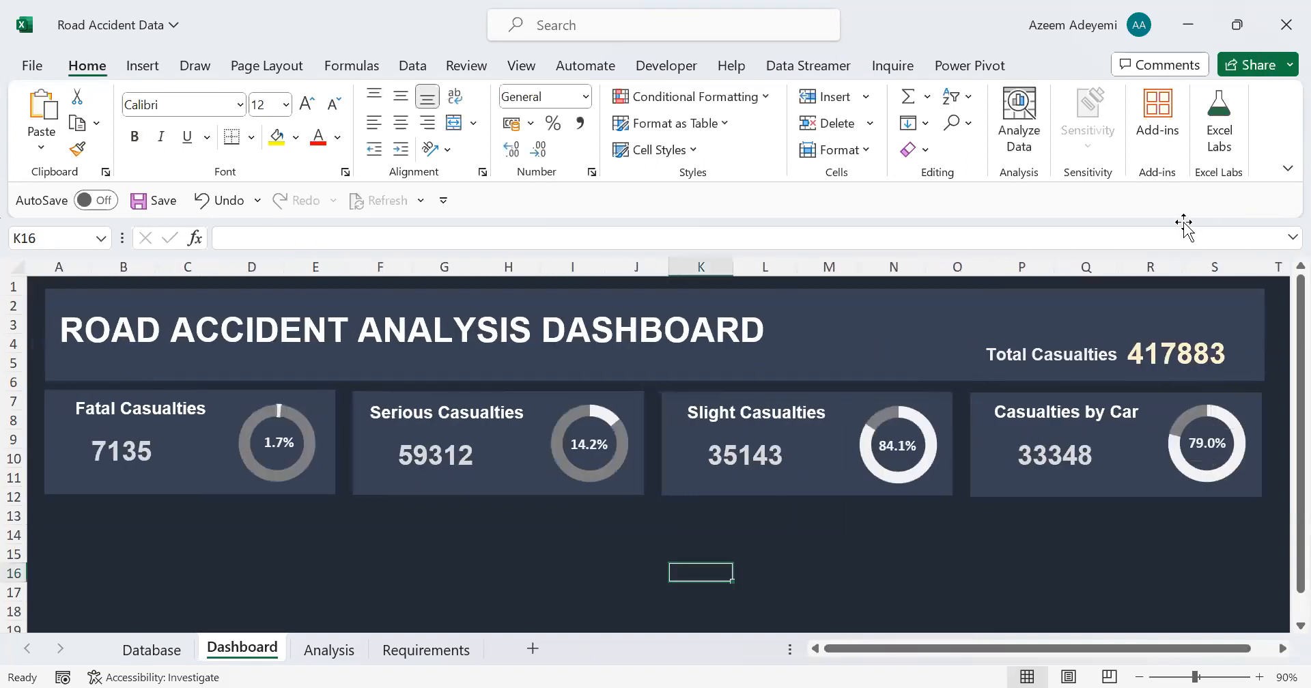
{"action": "key", "text": "alt+z"}
{"action": "key", "text": "r"}
{"action": "key", "text": "f"}
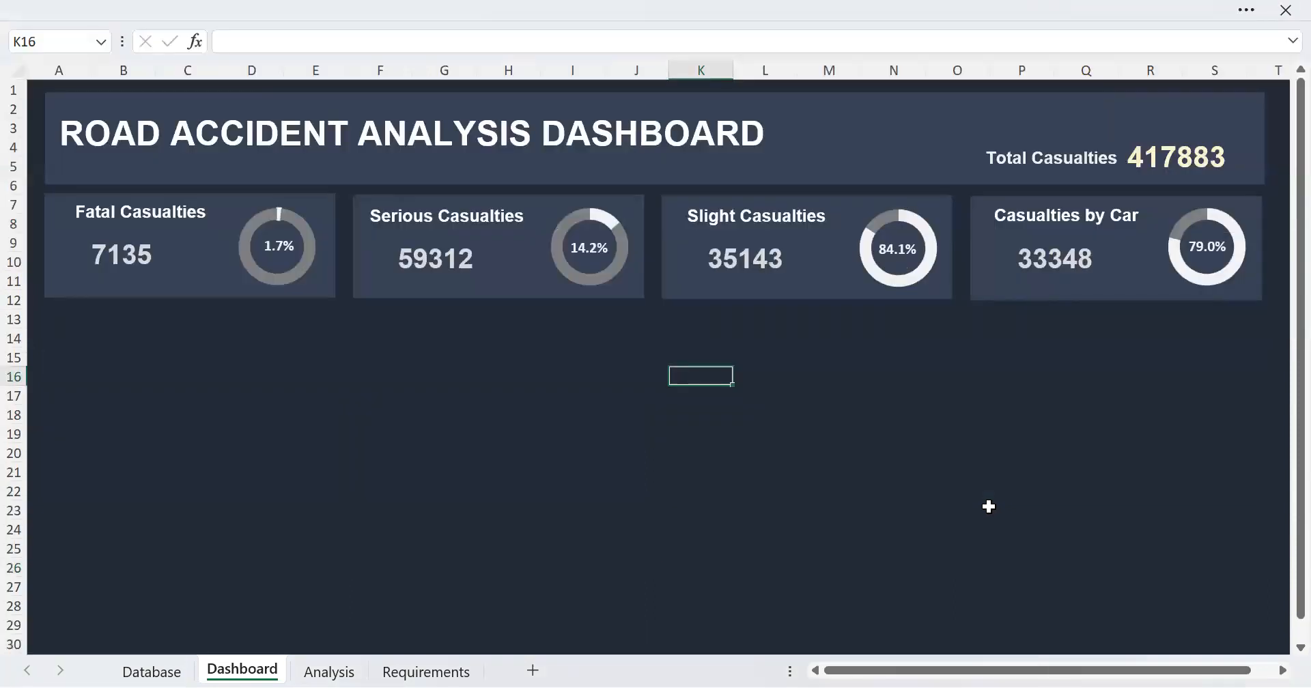